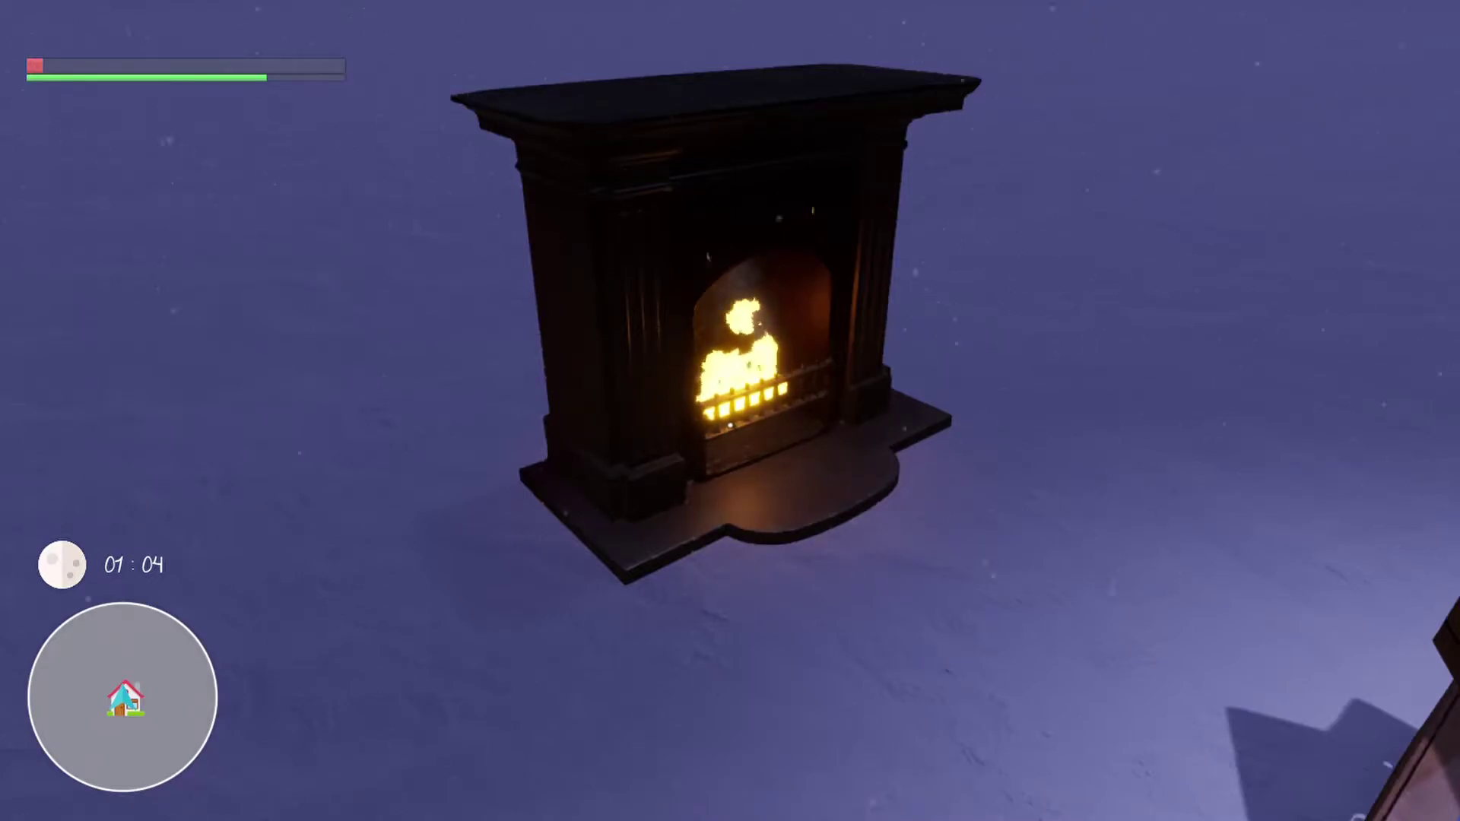
# - Walk up to the fireplace and interact with it to put out the fire
pyautogui.press('w')
pyautogui.press('w')
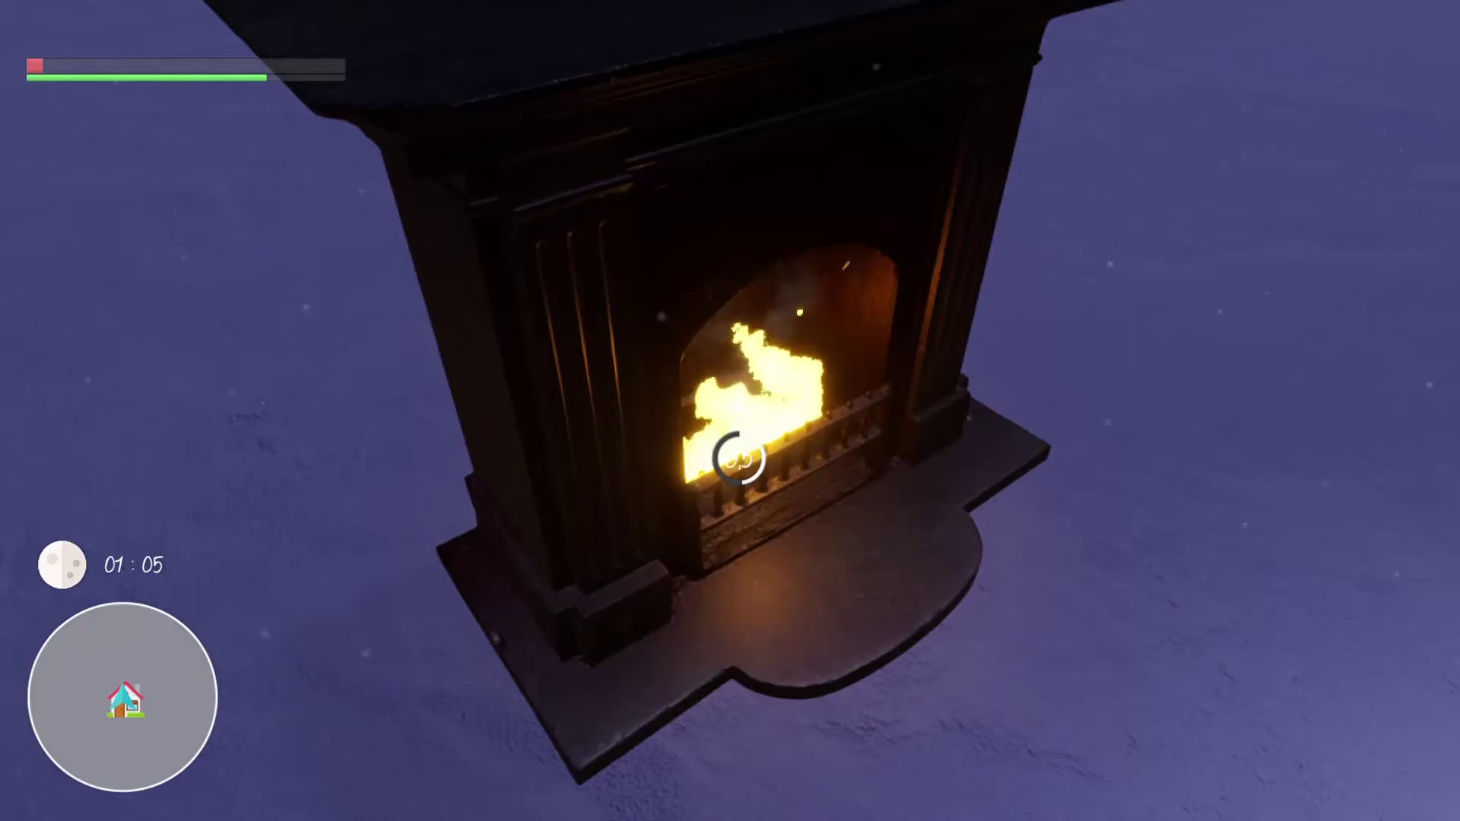
pyautogui.press('e')
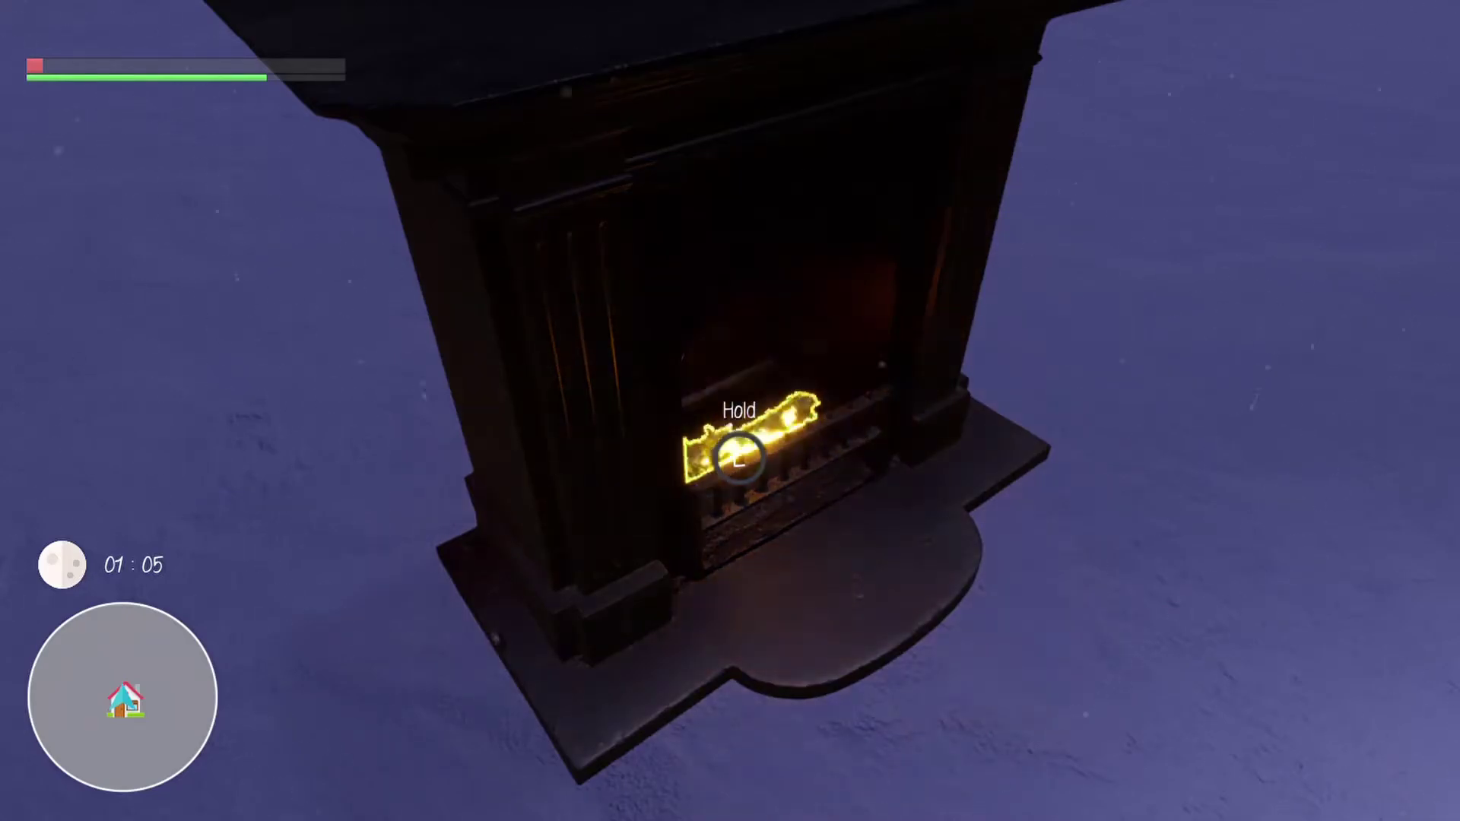
pyautogui.press('s')
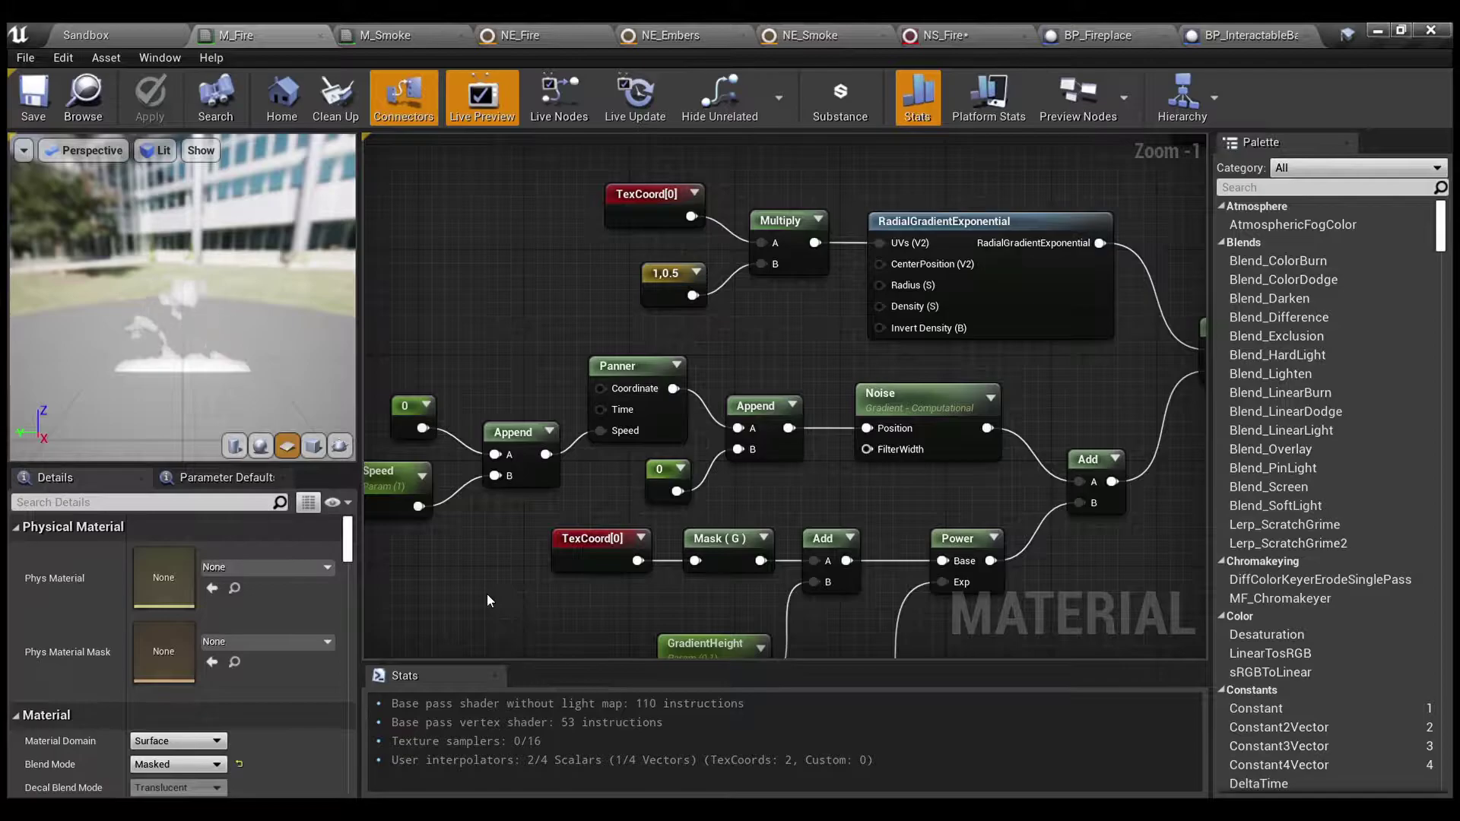
# - Examine the noise part of the M_Fire material graph and the Noise node's settings
pyautogui.scroll(-1, 487, 595)
pyautogui.moveTo(1072, 537); pyautogui.dragTo(950, 445, button='right')
pyautogui.scroll(-2, 805, 537)
pyautogui.scroll(5, 730, 473)
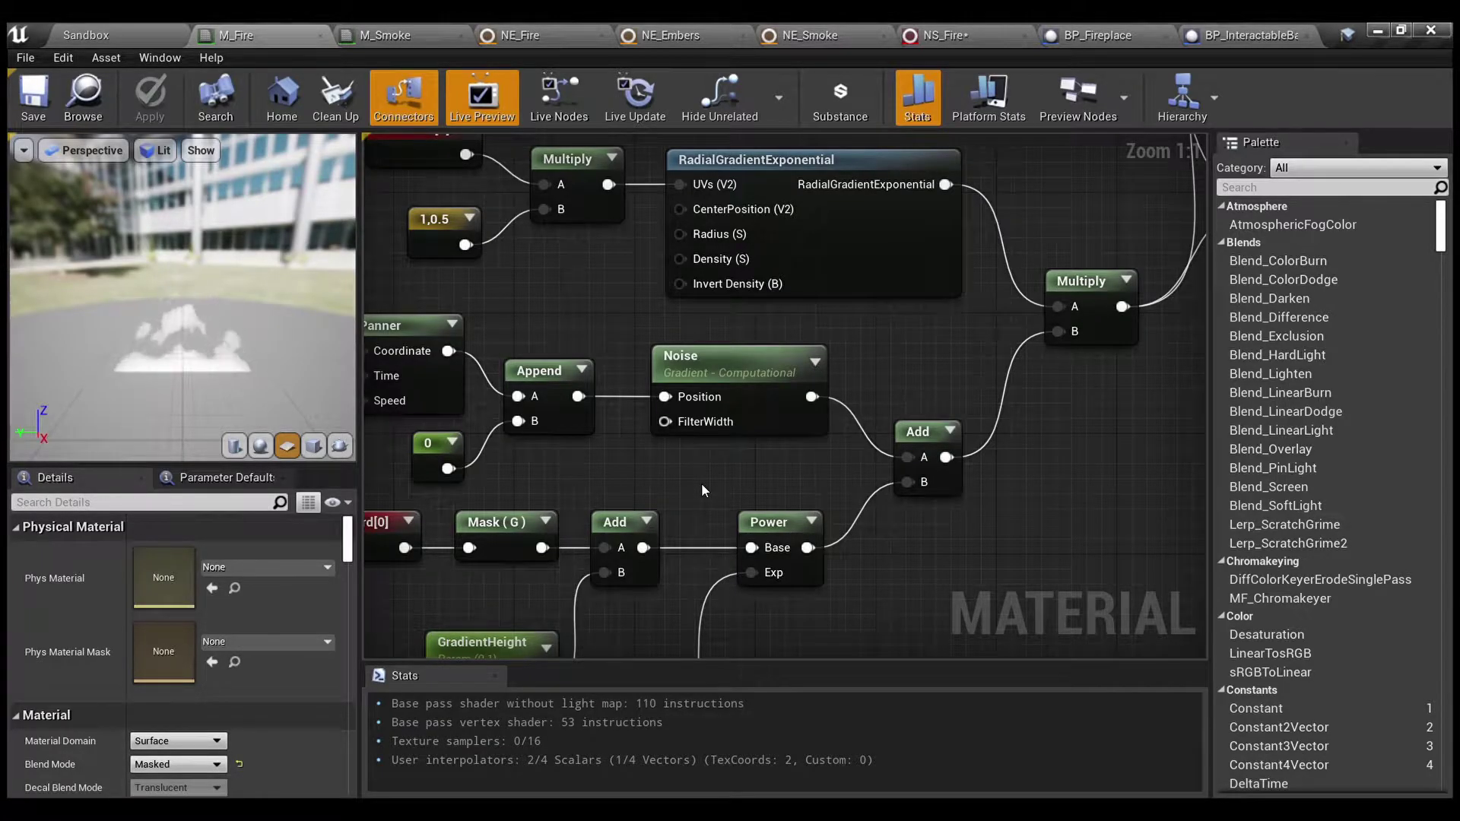
pyautogui.moveTo(682, 483); pyautogui.dragTo(829, 504, button='right')
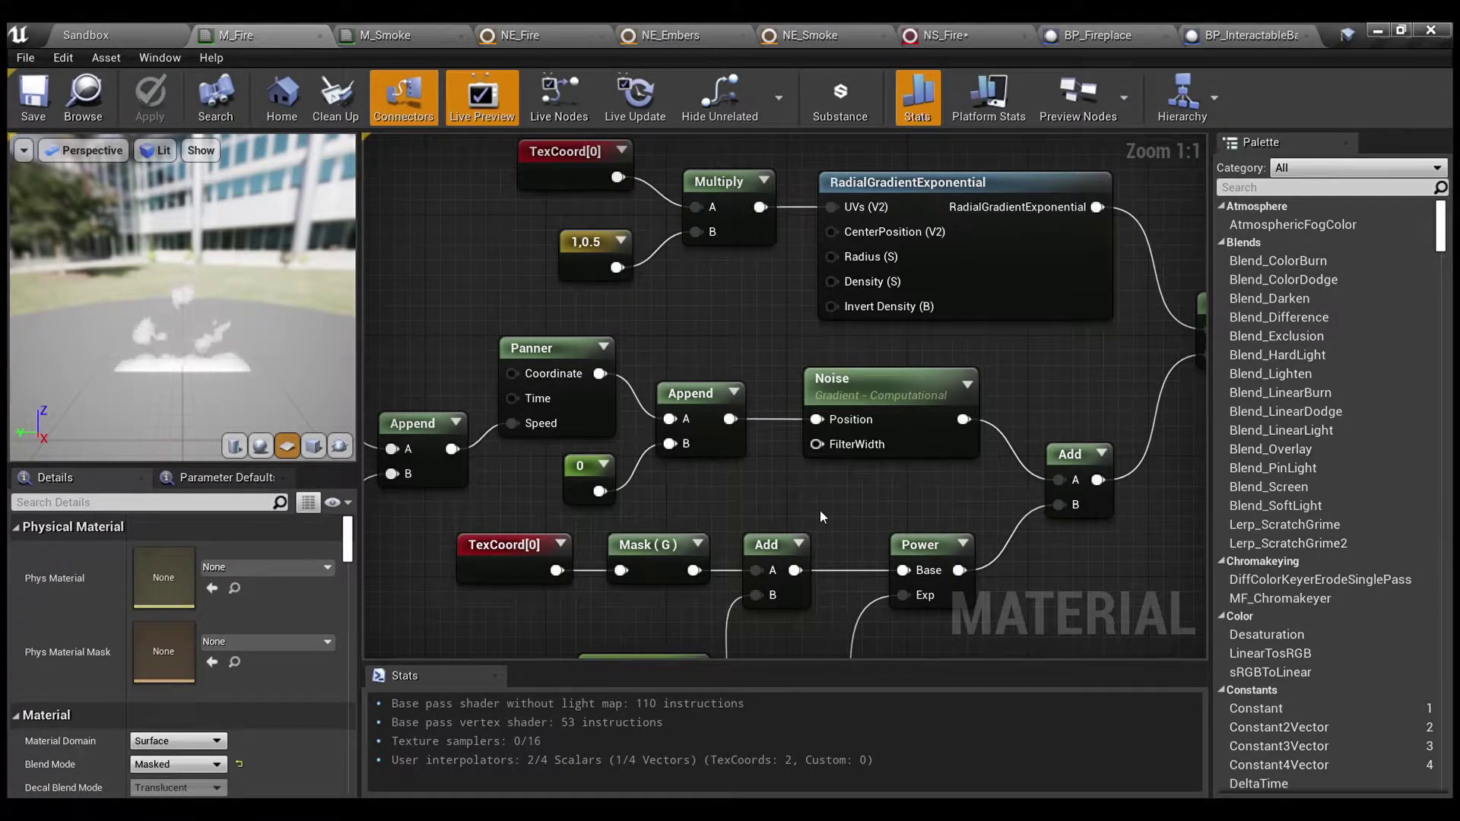
pyautogui.click(870, 407)
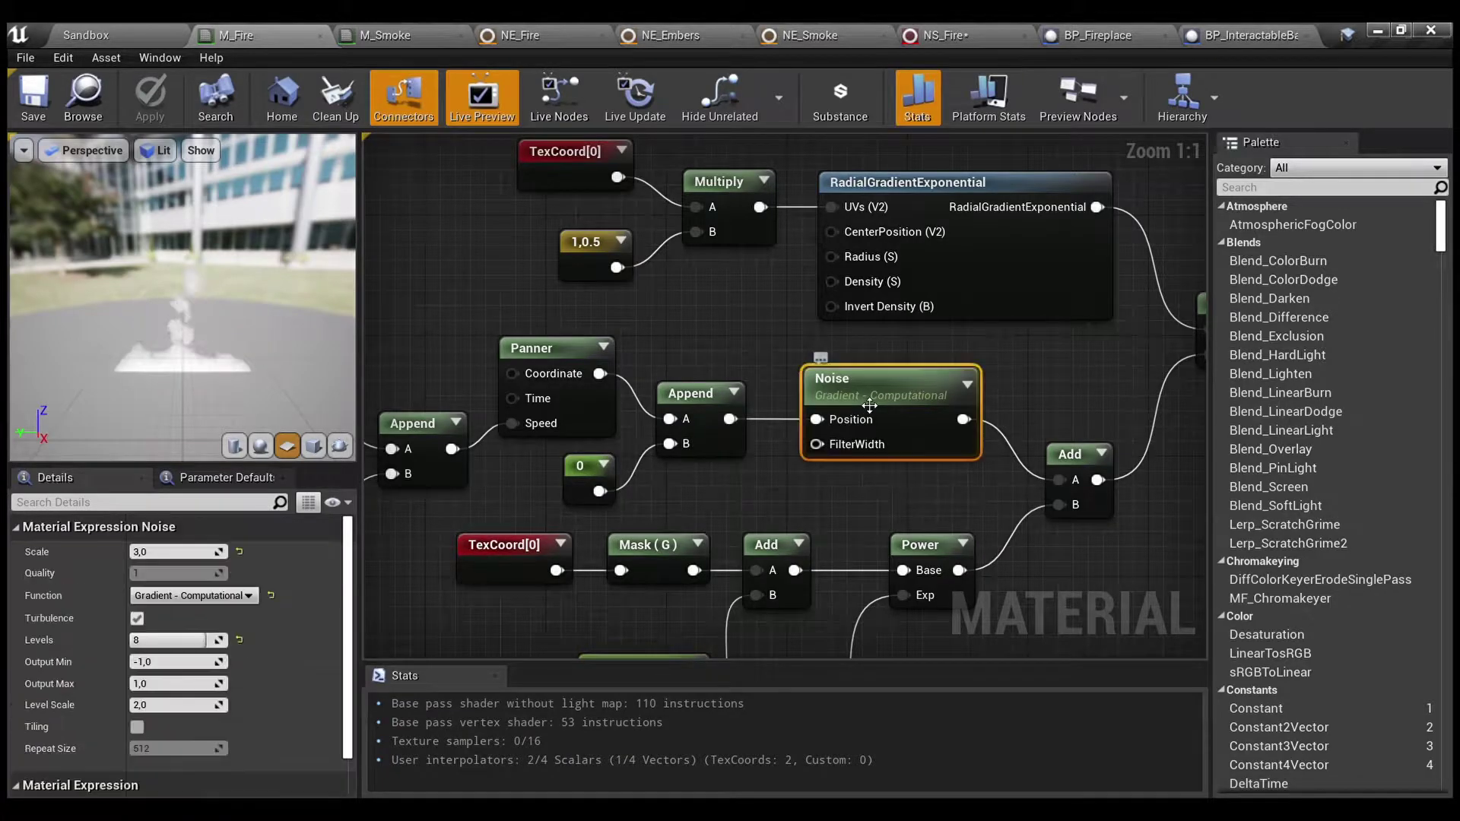
pyautogui.click(756, 477)
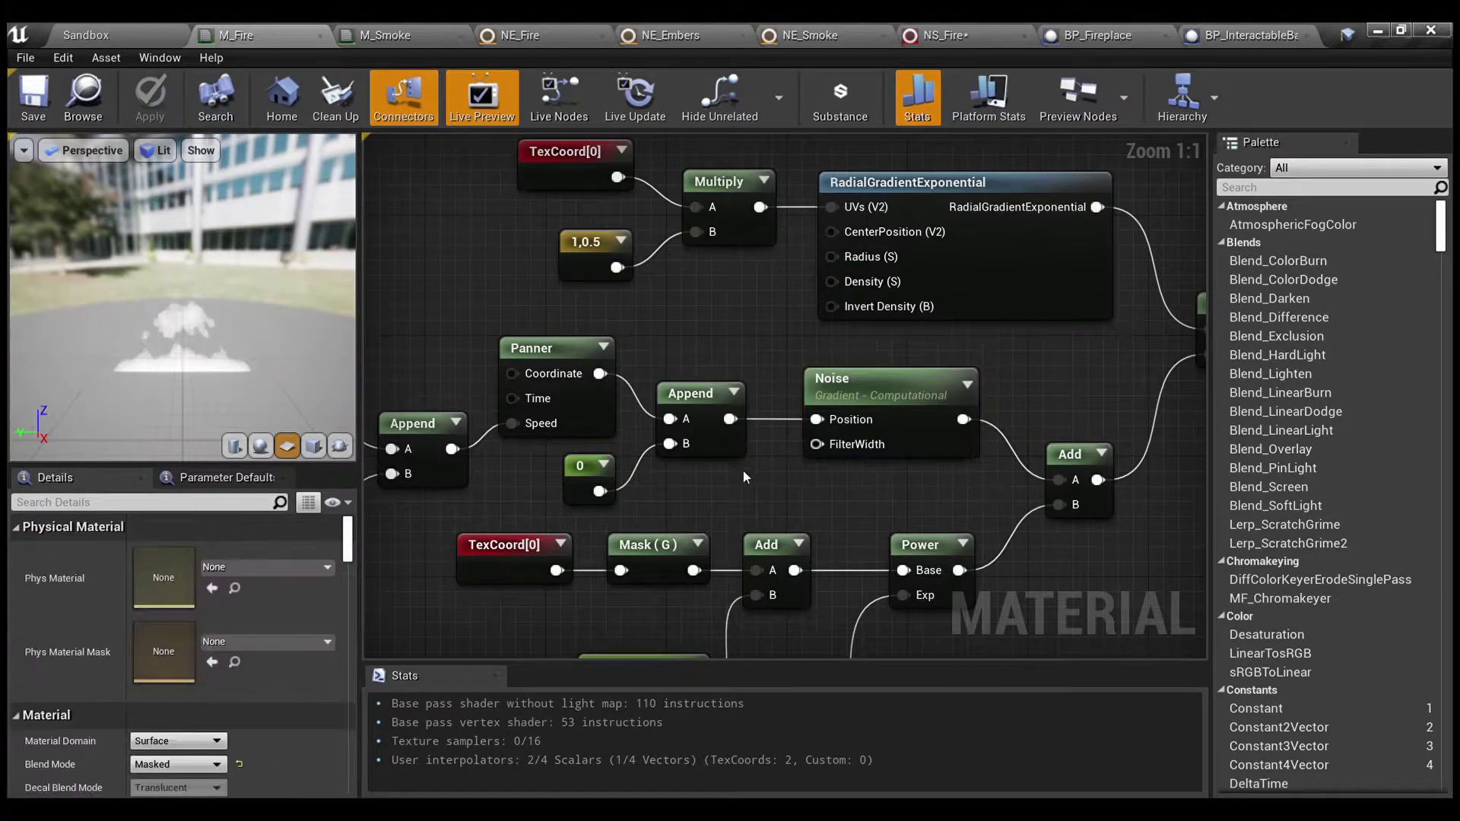
# - Examine the Panner, constant and Append nodes that feed the Noise node's Position input
pyautogui.moveTo(729, 491); pyautogui.dragTo(928, 445, button='right')
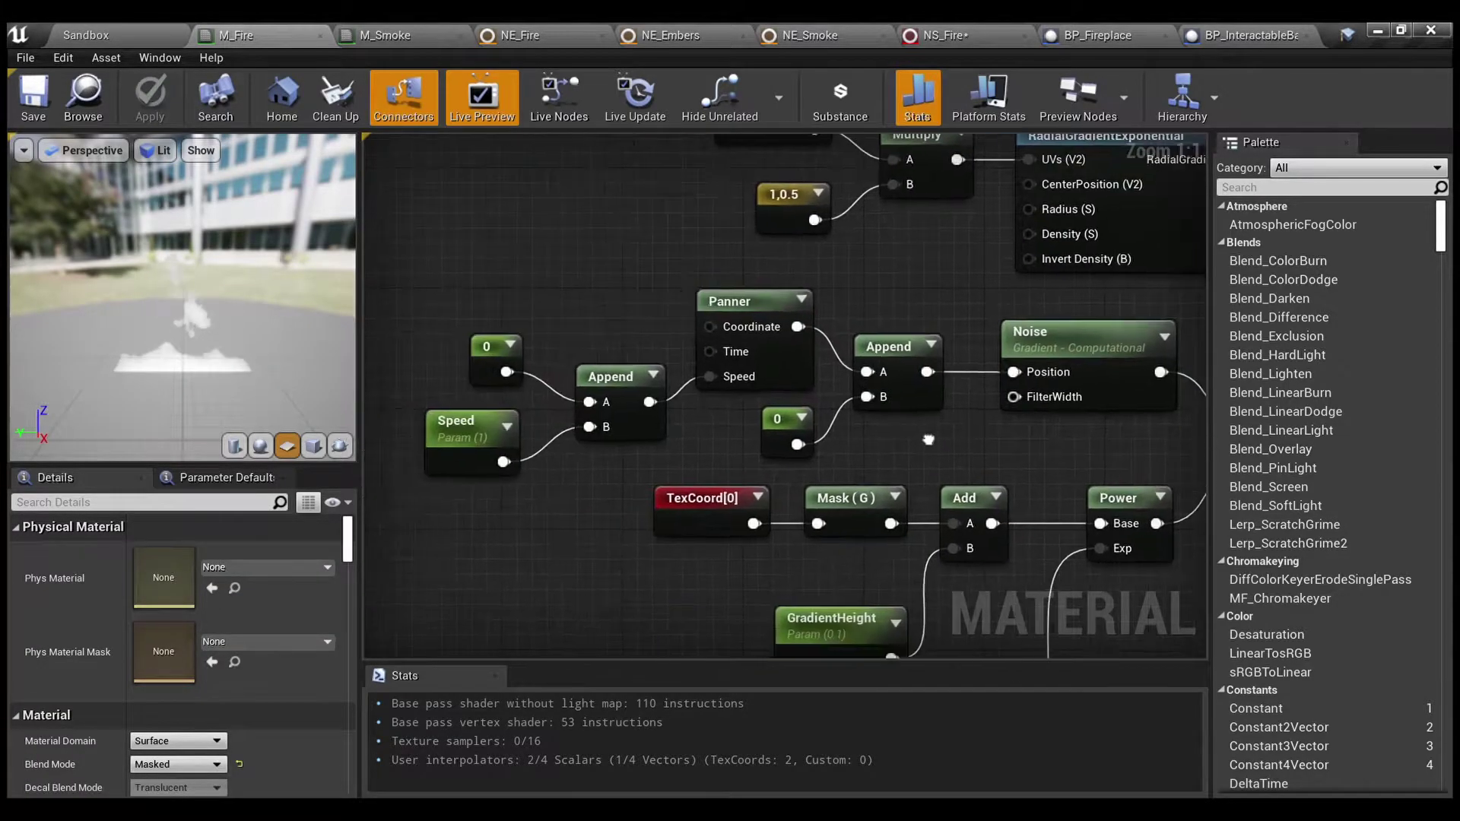
pyautogui.moveTo(664, 268); pyautogui.dragTo(907, 426)
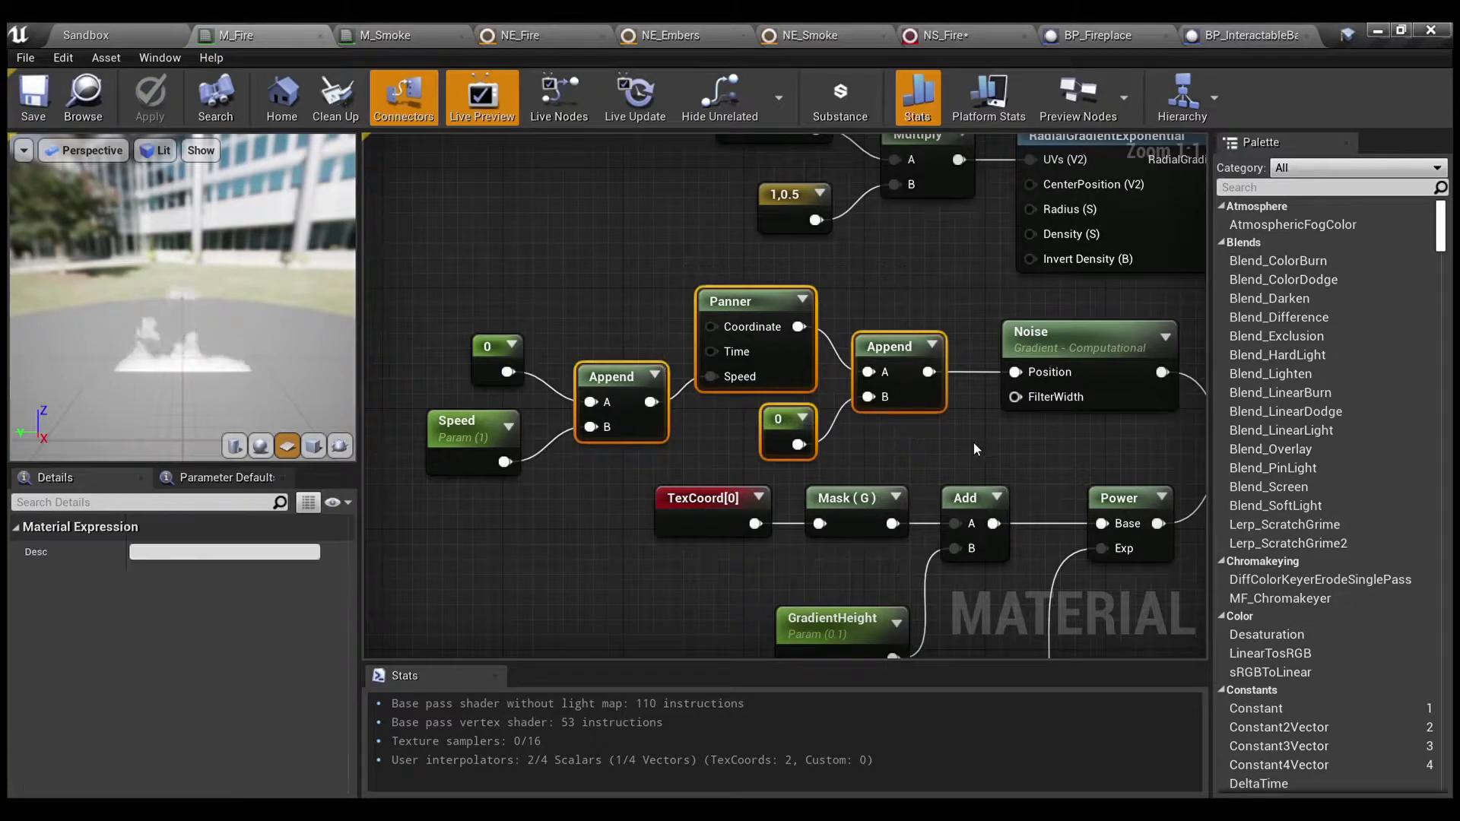
pyautogui.click(974, 442)
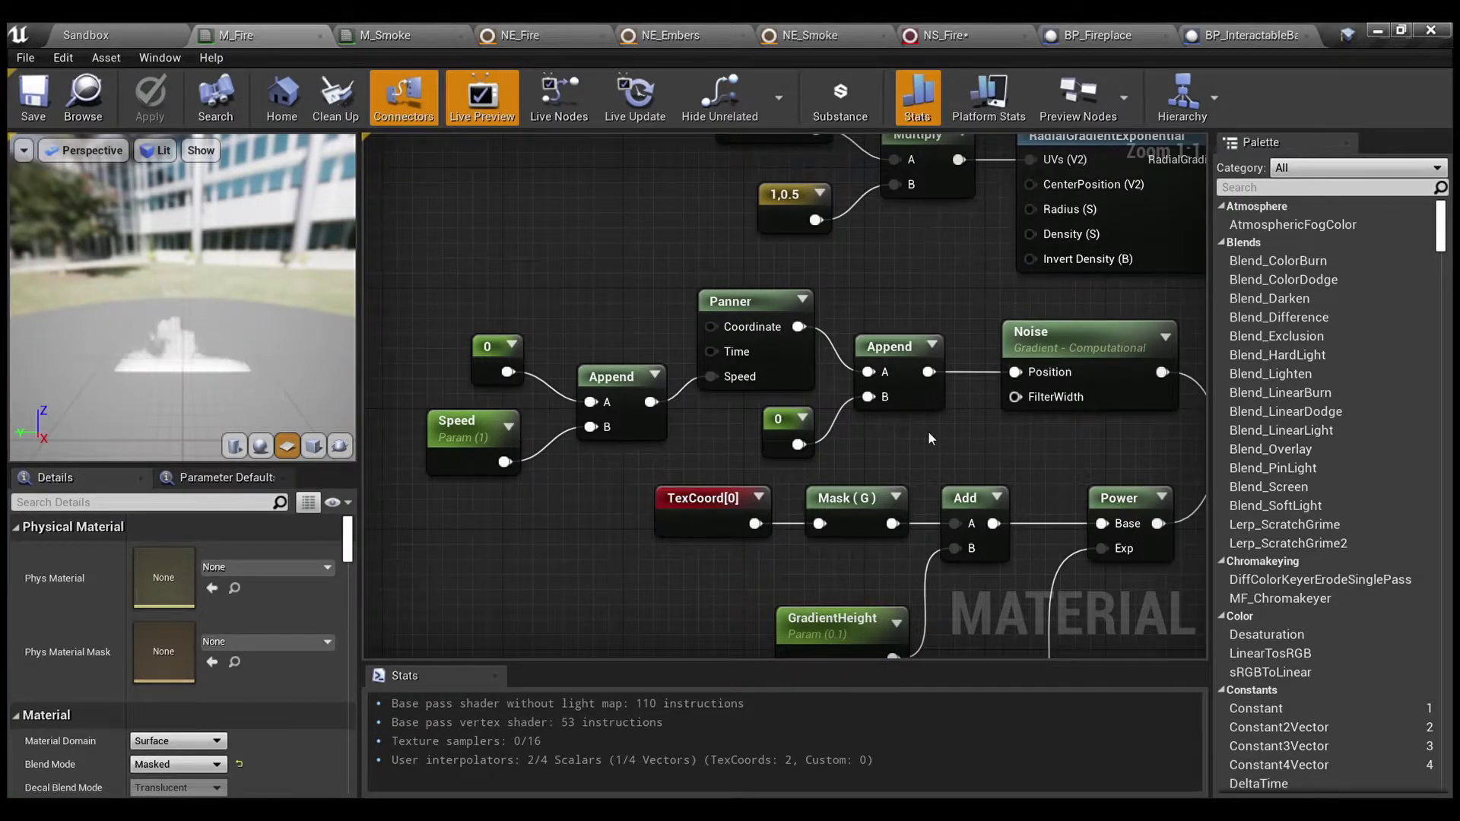
pyautogui.moveTo(928, 431); pyautogui.dragTo(794, 474, button='right')
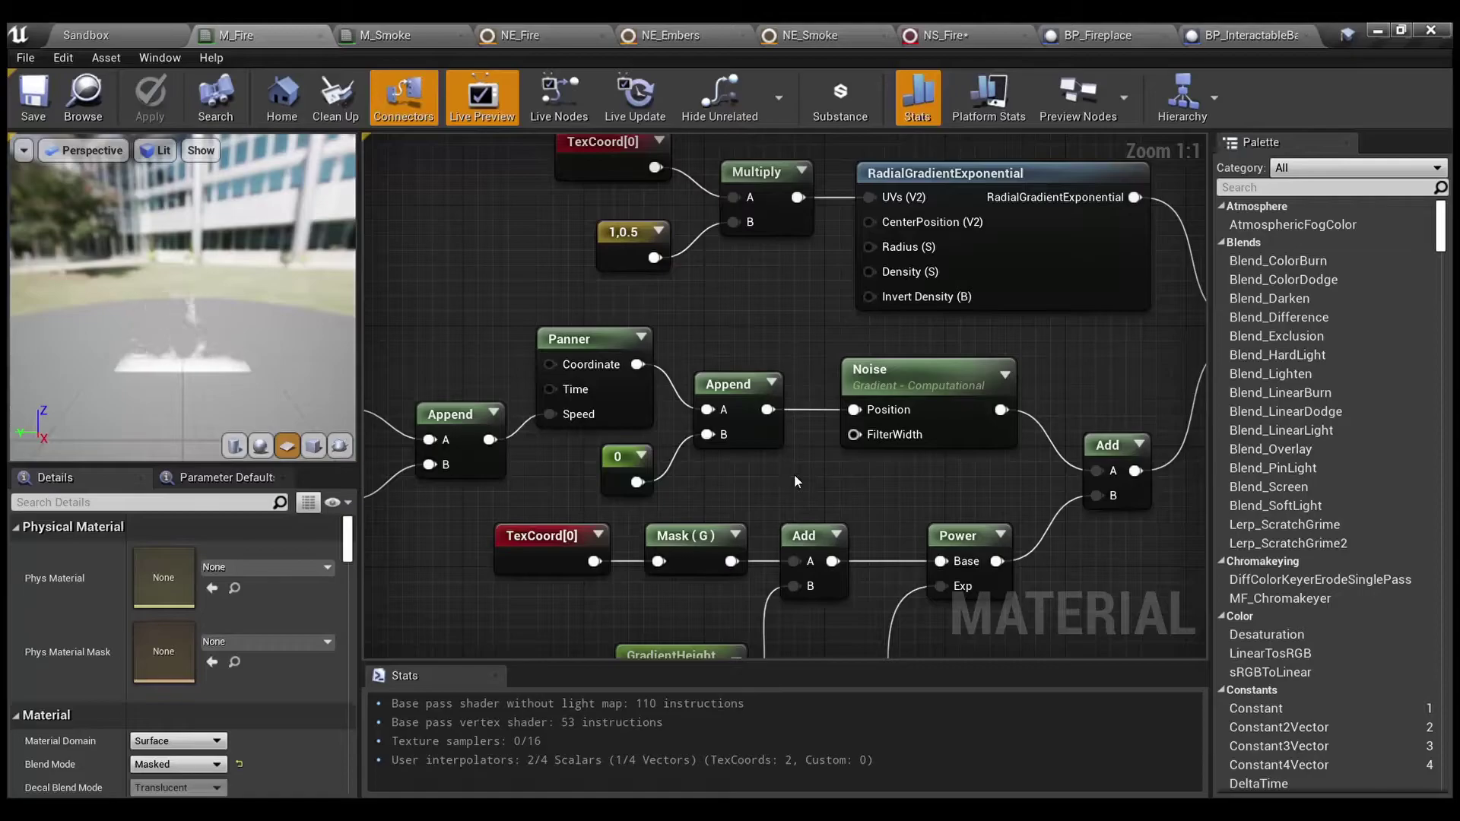
# - Add a BreakOutFloat2Components node below the gradient nodes and wire its R and G outputs to X and Y of a MakeFloat3 node
pyautogui.scroll(-3, 794, 473)
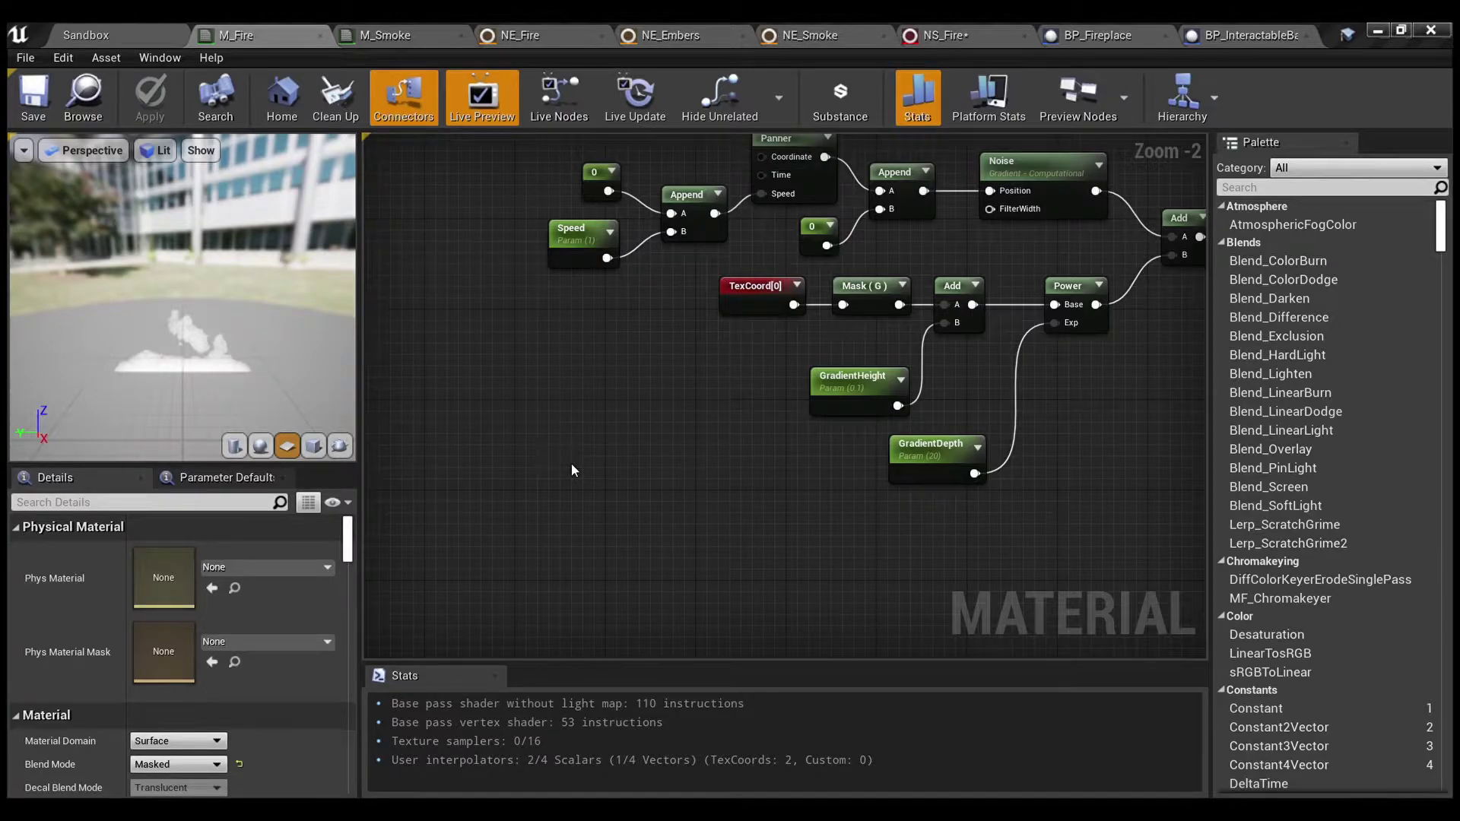
pyautogui.hotkey('ctrl', 'v')
pyautogui.scroll(2, 754, 496)
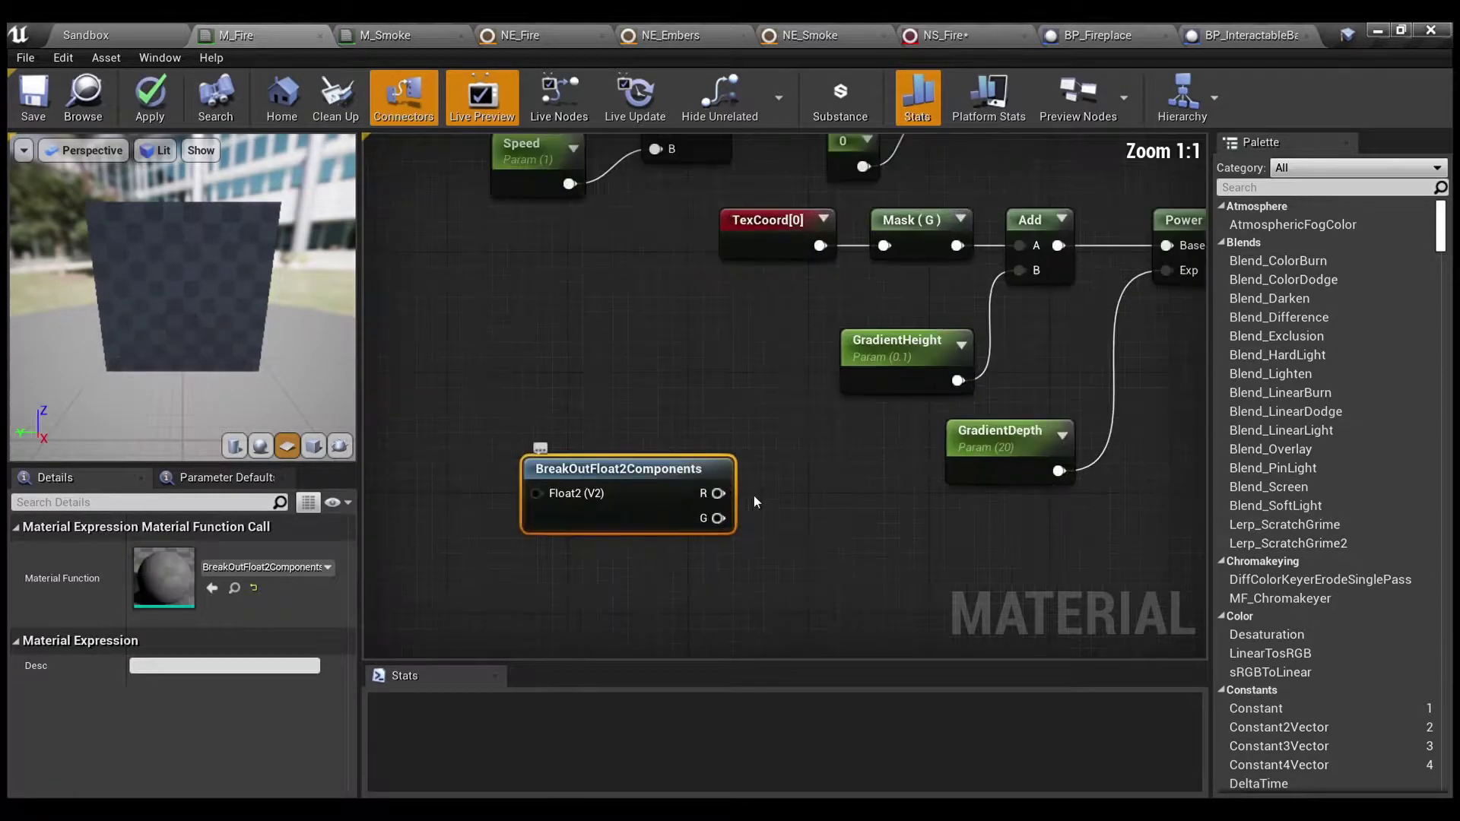
pyautogui.moveTo(718, 493); pyautogui.dragTo(828, 494)
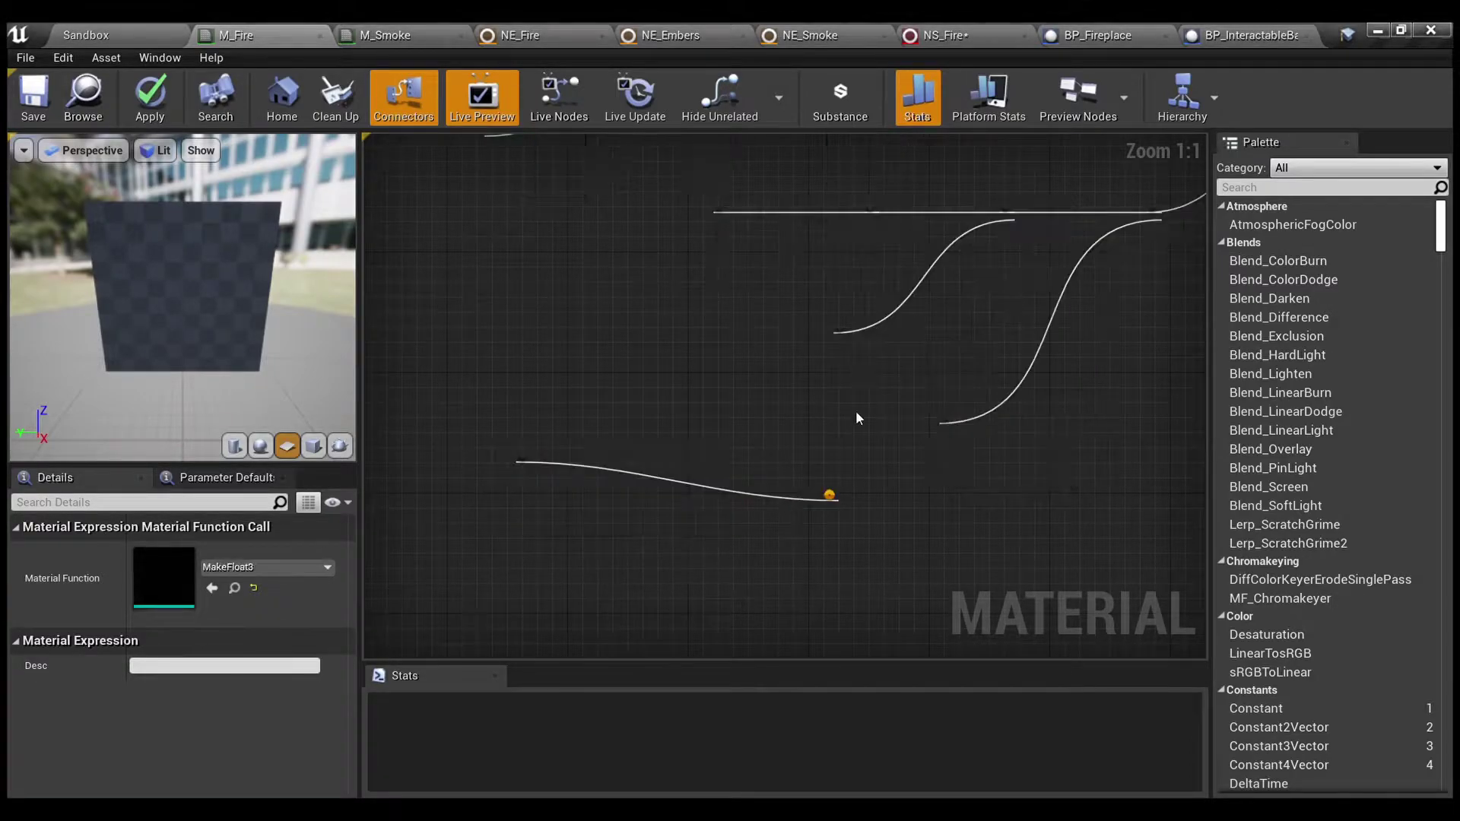
pyautogui.moveTo(718, 518); pyautogui.dragTo(841, 557)
# - Connect the Panner output to BreakOutFloat2Components and the MakeFloat3 result to the Noise node's Position
pyautogui.scroll(-1, 828, 369)
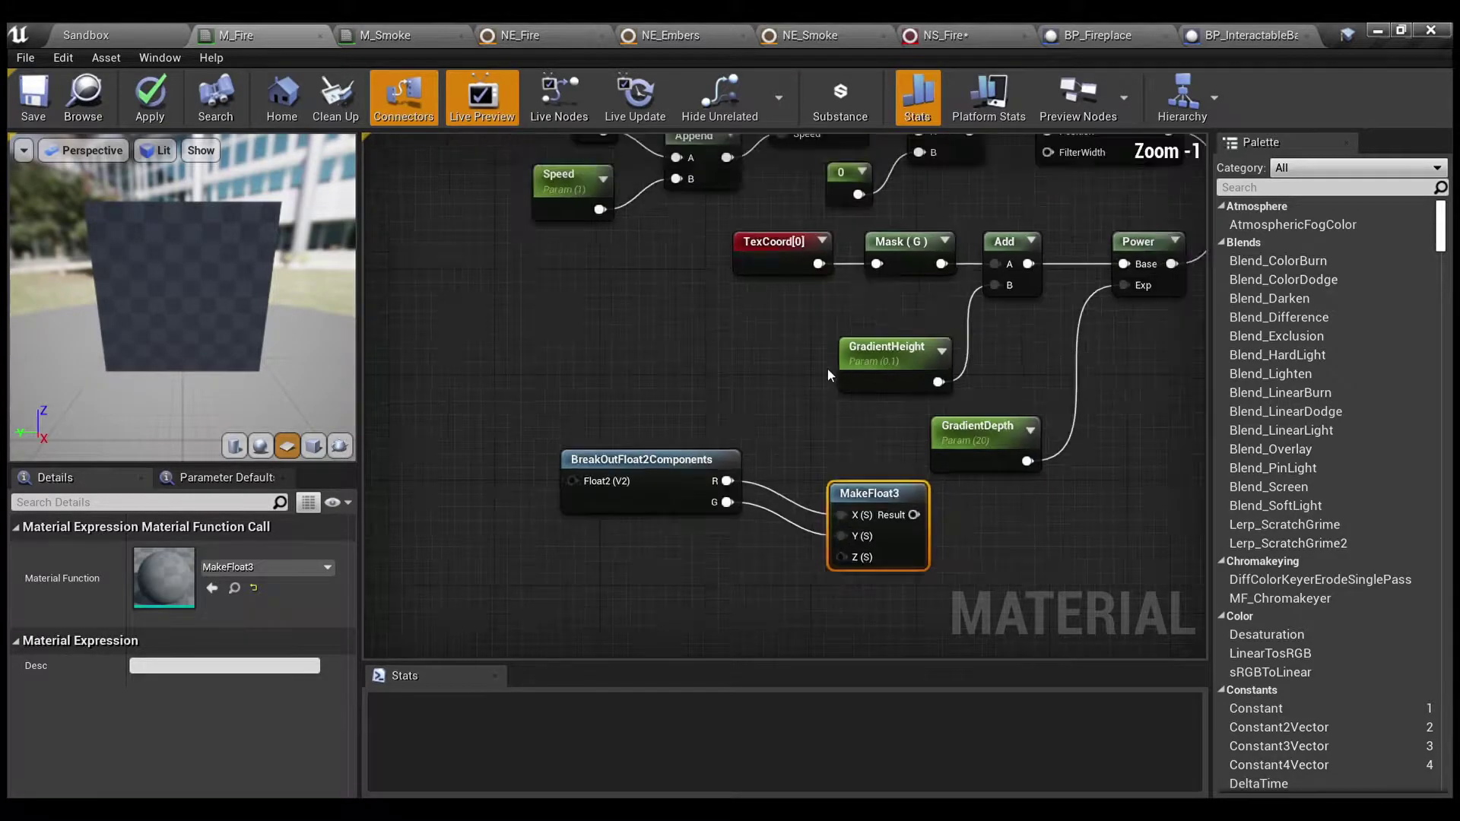
pyautogui.moveTo(827, 369); pyautogui.dragTo(782, 512, button='right')
pyautogui.moveTo(791, 233); pyautogui.dragTo(509, 622)
pyautogui.moveTo(747, 611); pyautogui.dragTo(636, 490, button='right')
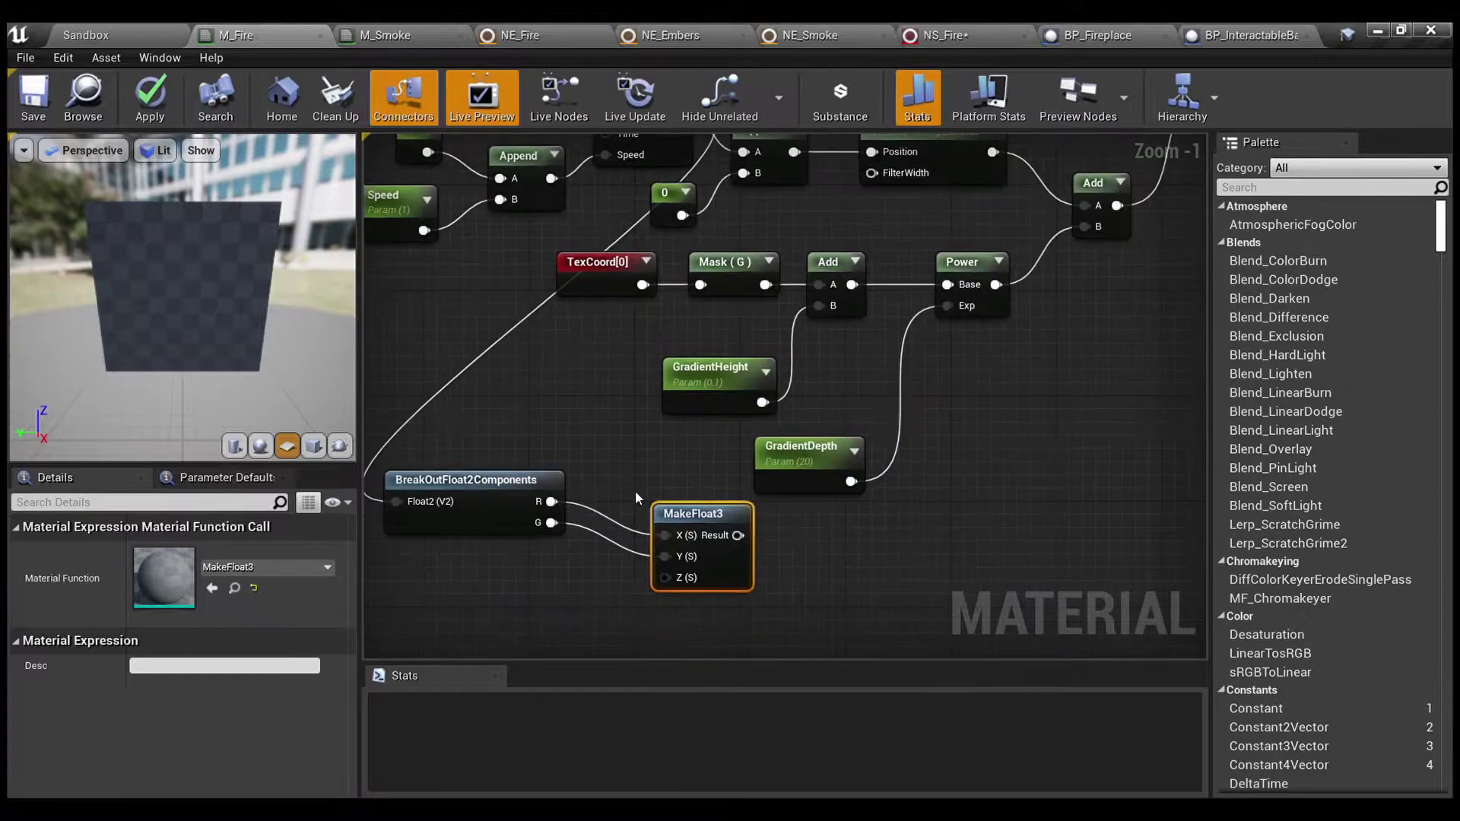
pyautogui.moveTo(738, 536); pyautogui.dragTo(872, 391)
pyautogui.scroll(-1, 851, 398)
pyautogui.moveTo(871, 467); pyautogui.dragTo(917, 255, button='right')
pyautogui.moveTo(741, 586); pyautogui.dragTo(593, 455)
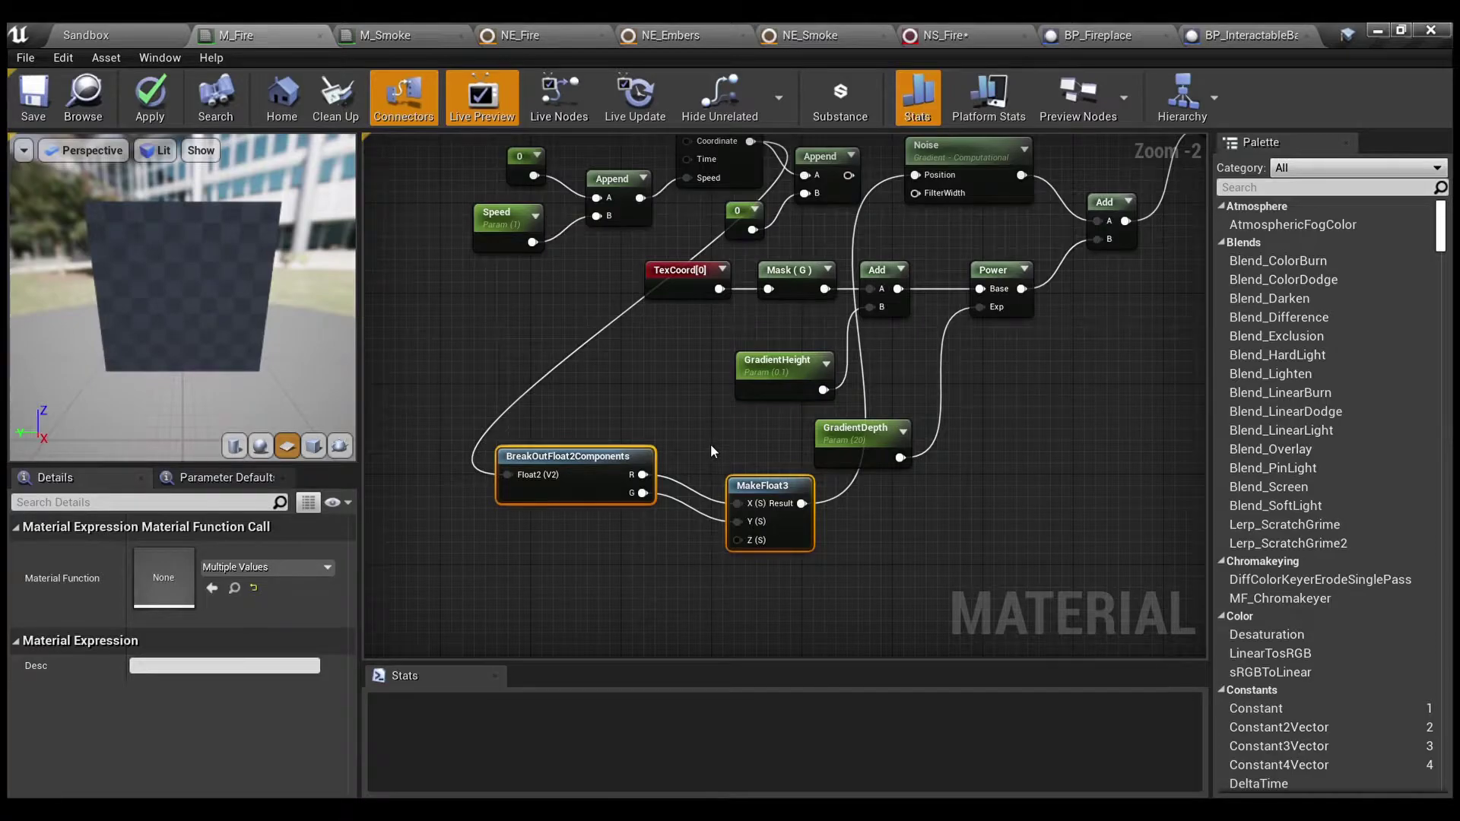
pyautogui.click(710, 444)
# - Examine the zero constant and Speed parameter that are appended for the Panner's Speed input
pyautogui.moveTo(710, 444); pyautogui.dragTo(610, 445, button='right')
pyautogui.scroll(2, 609, 445)
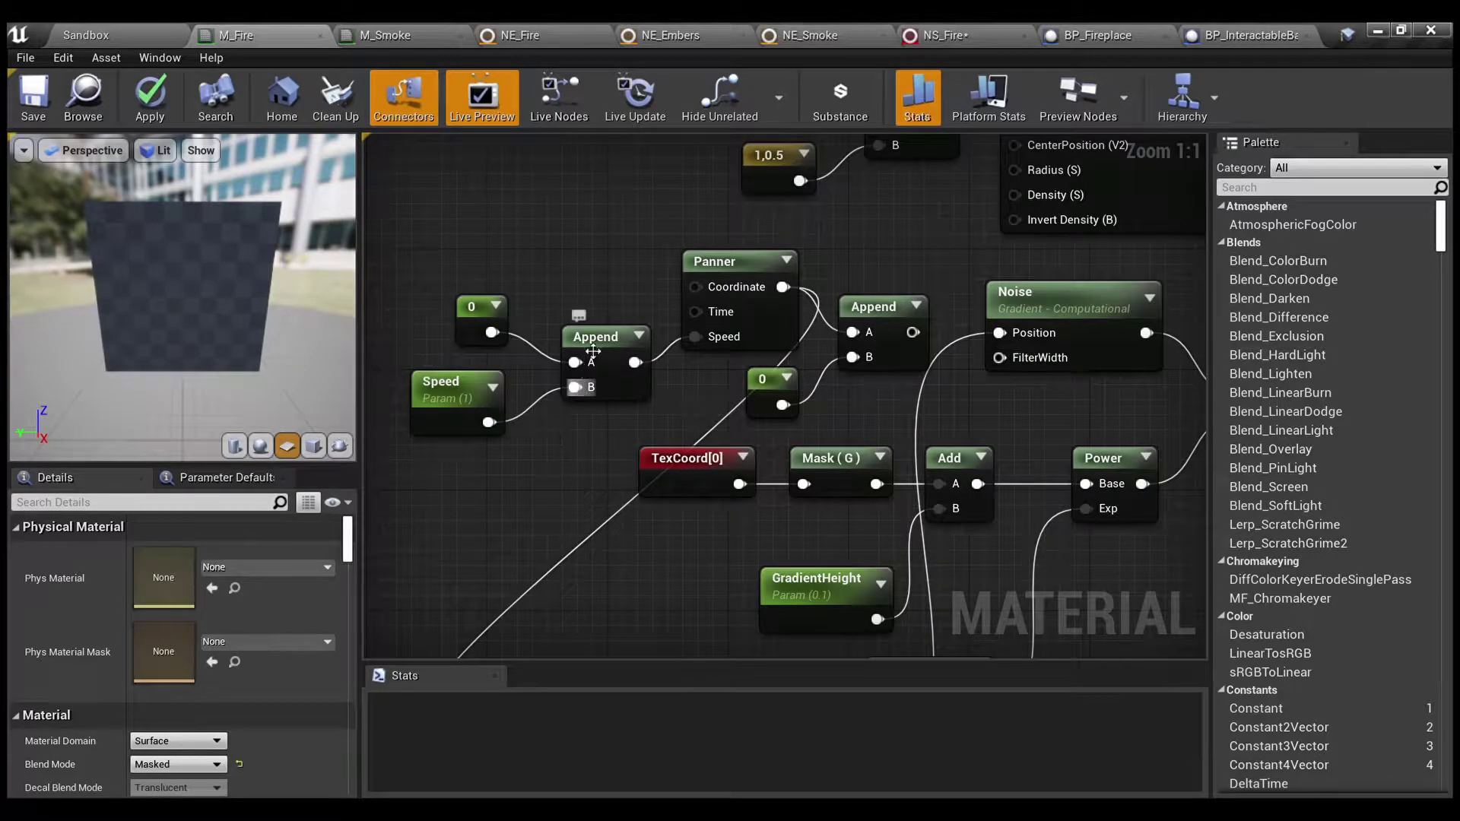
pyautogui.moveTo(443, 303); pyautogui.dragTo(500, 449)
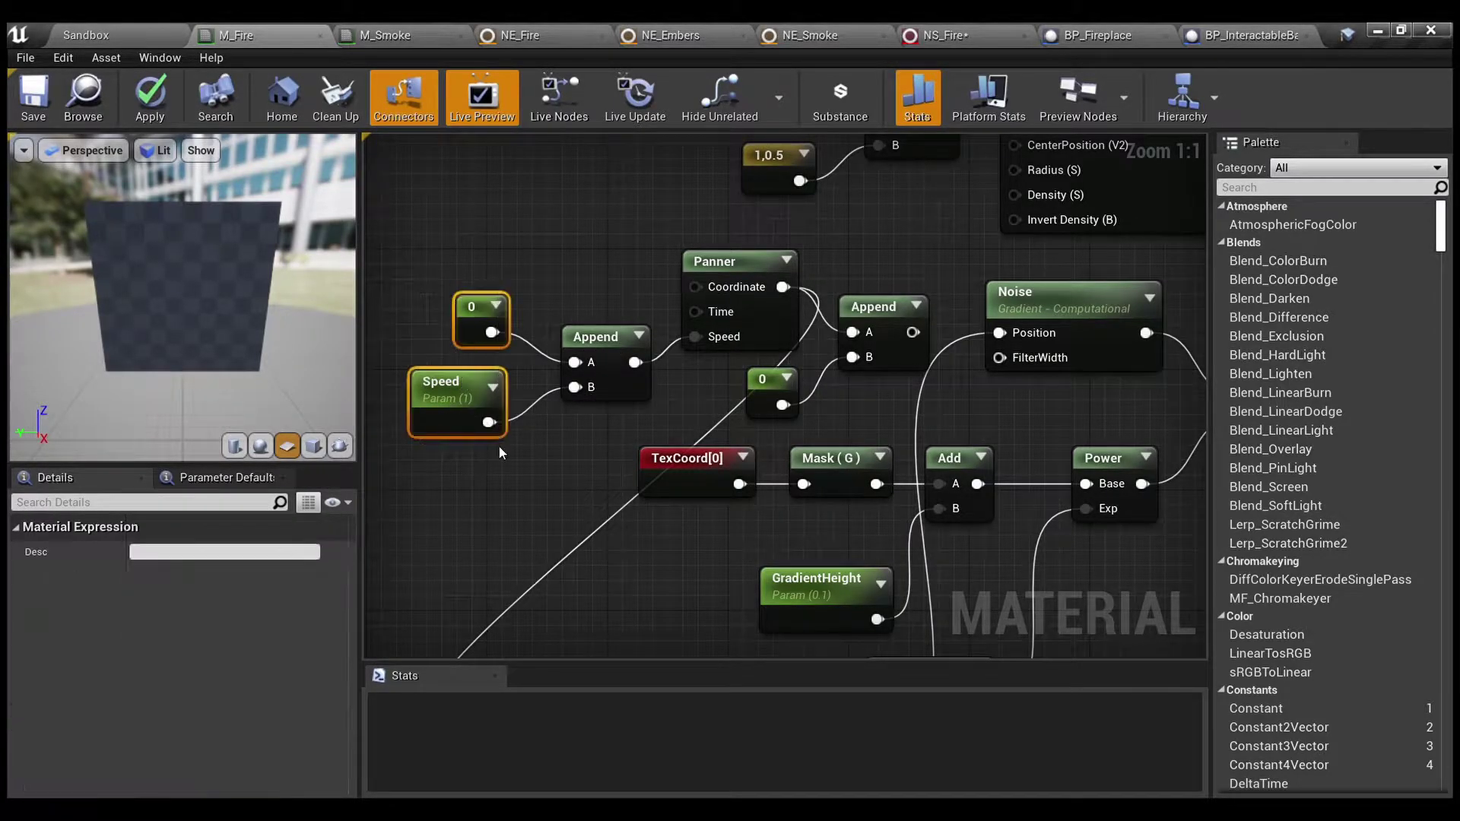
pyautogui.click(508, 457)
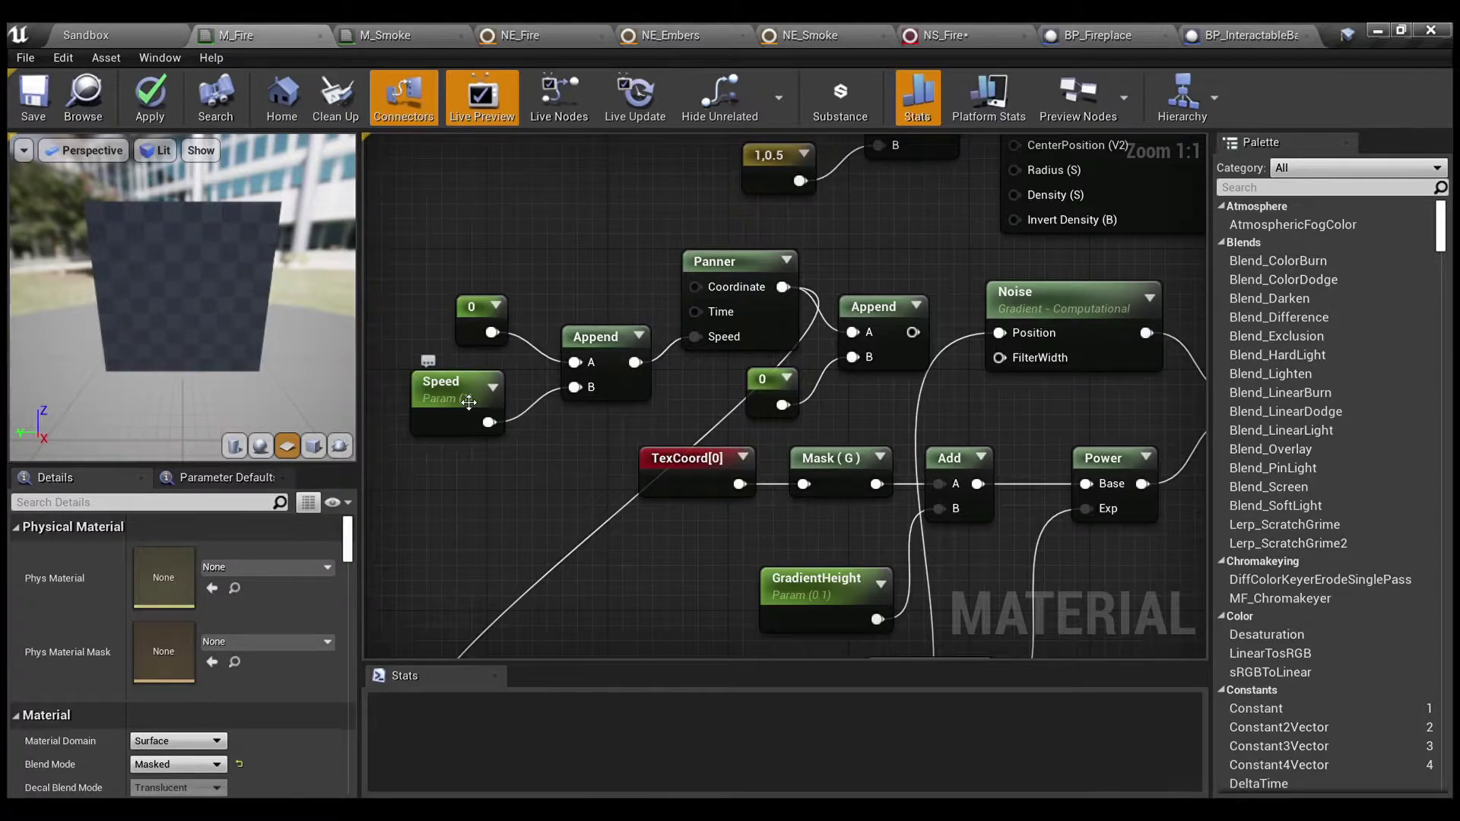
# - Preview the RadialGradientExponential node fed by the texture coordinates multiplied by 1,0.5
pyautogui.moveTo(595, 451); pyautogui.dragTo(496, 339, button='right')
pyautogui.scroll(-1, 496, 339)
pyautogui.moveTo(1048, 417); pyautogui.dragTo(928, 717, button='right')
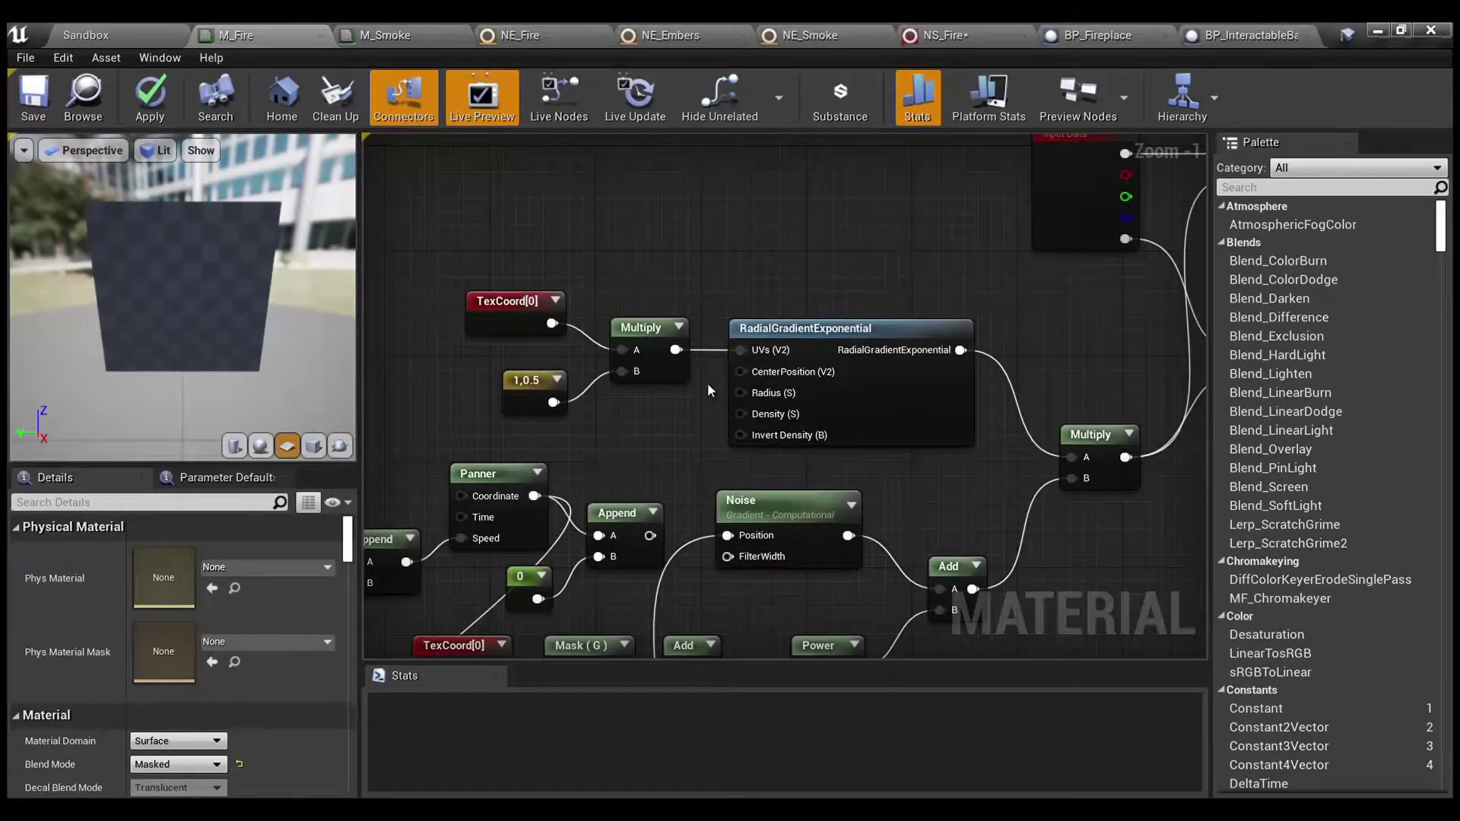
pyautogui.moveTo(452, 229); pyautogui.dragTo(884, 417)
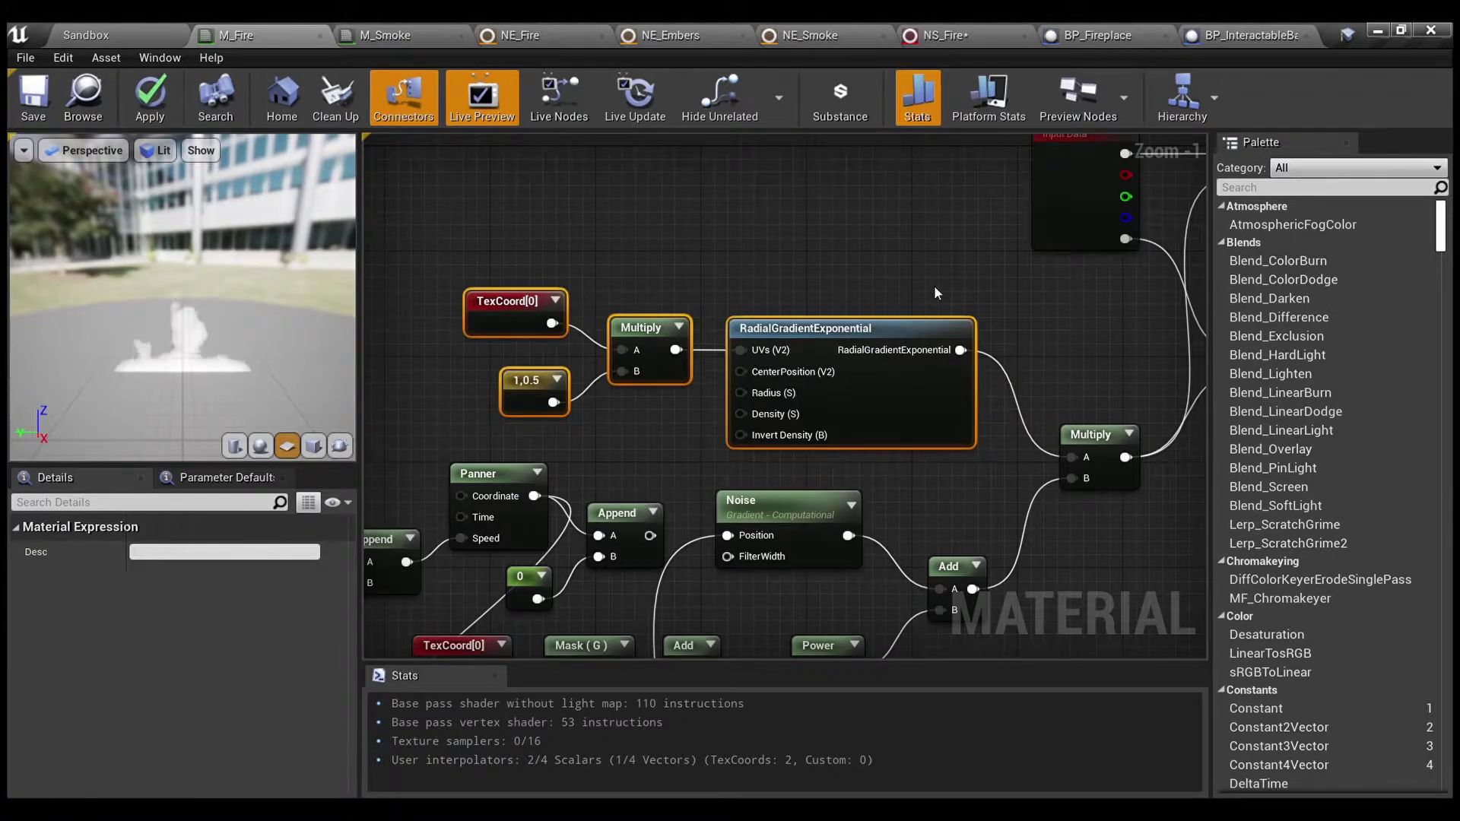
pyautogui.click(934, 285)
pyautogui.click(905, 330)
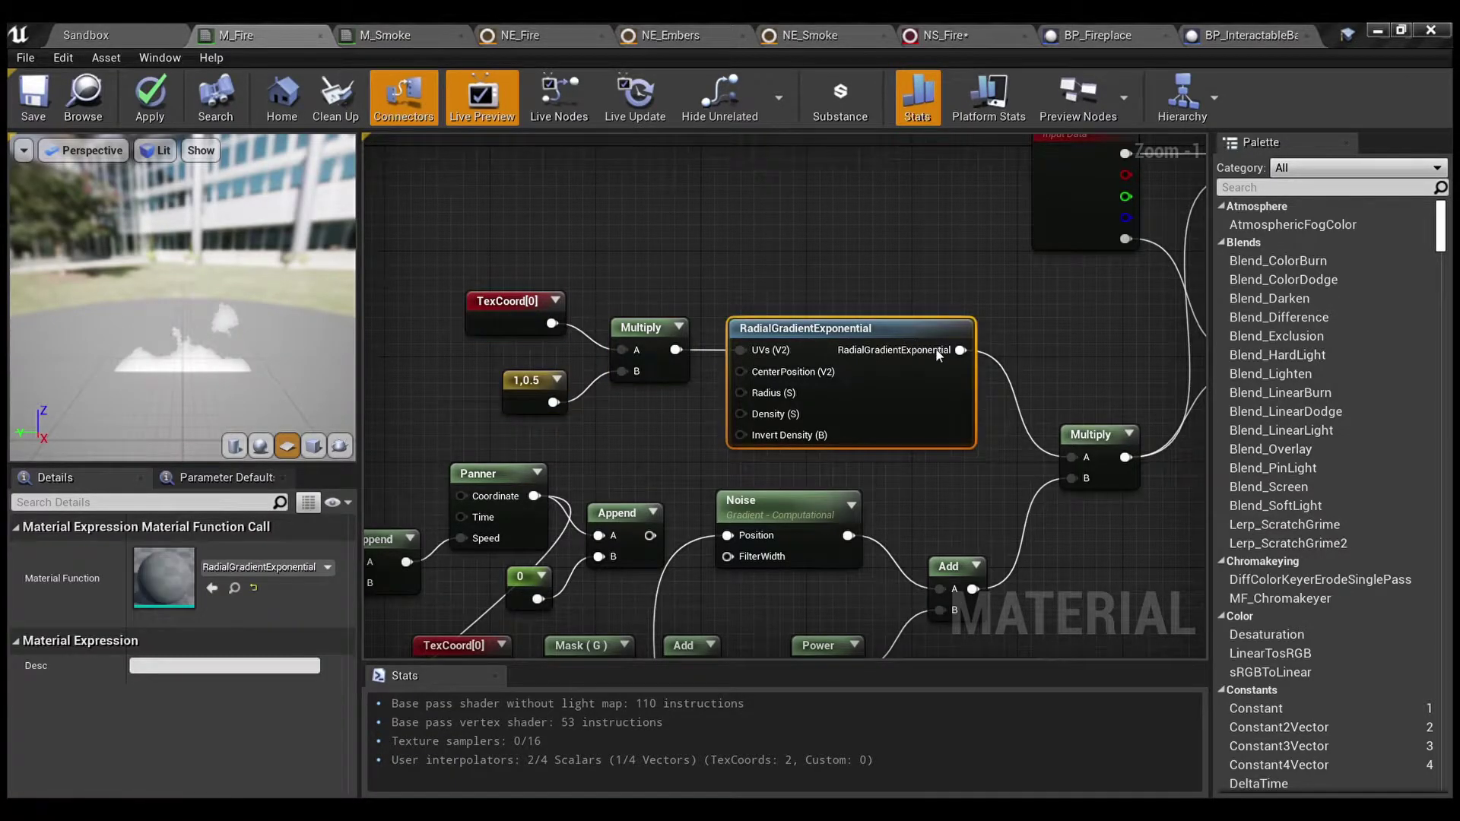
pyautogui.press('space')
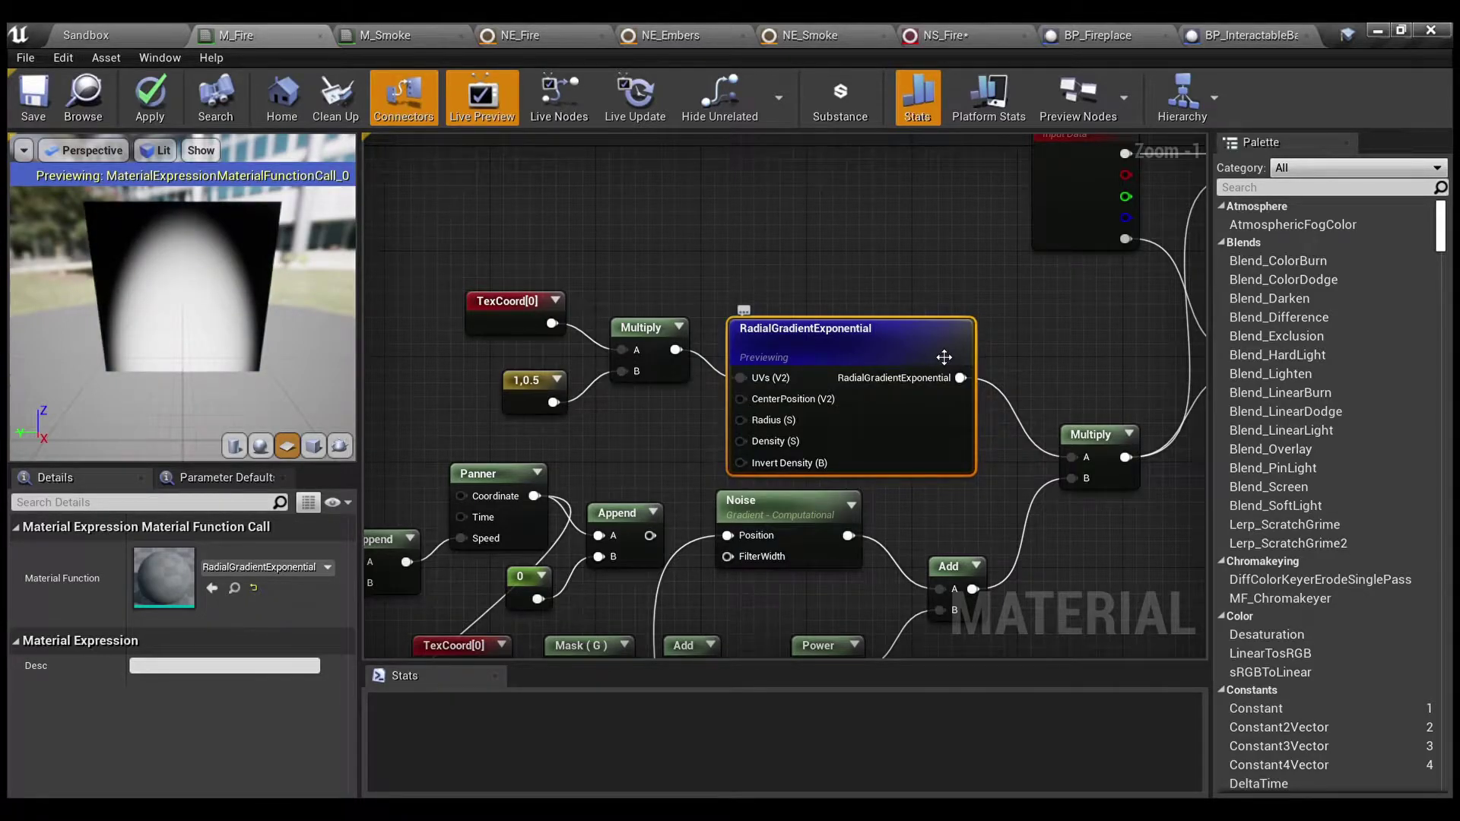
# - Examine the vertical gradient chain with GradientHeight and GradientDepth, and preview its Power node
pyautogui.moveTo(1033, 379); pyautogui.dragTo(1030, 217, button='right')
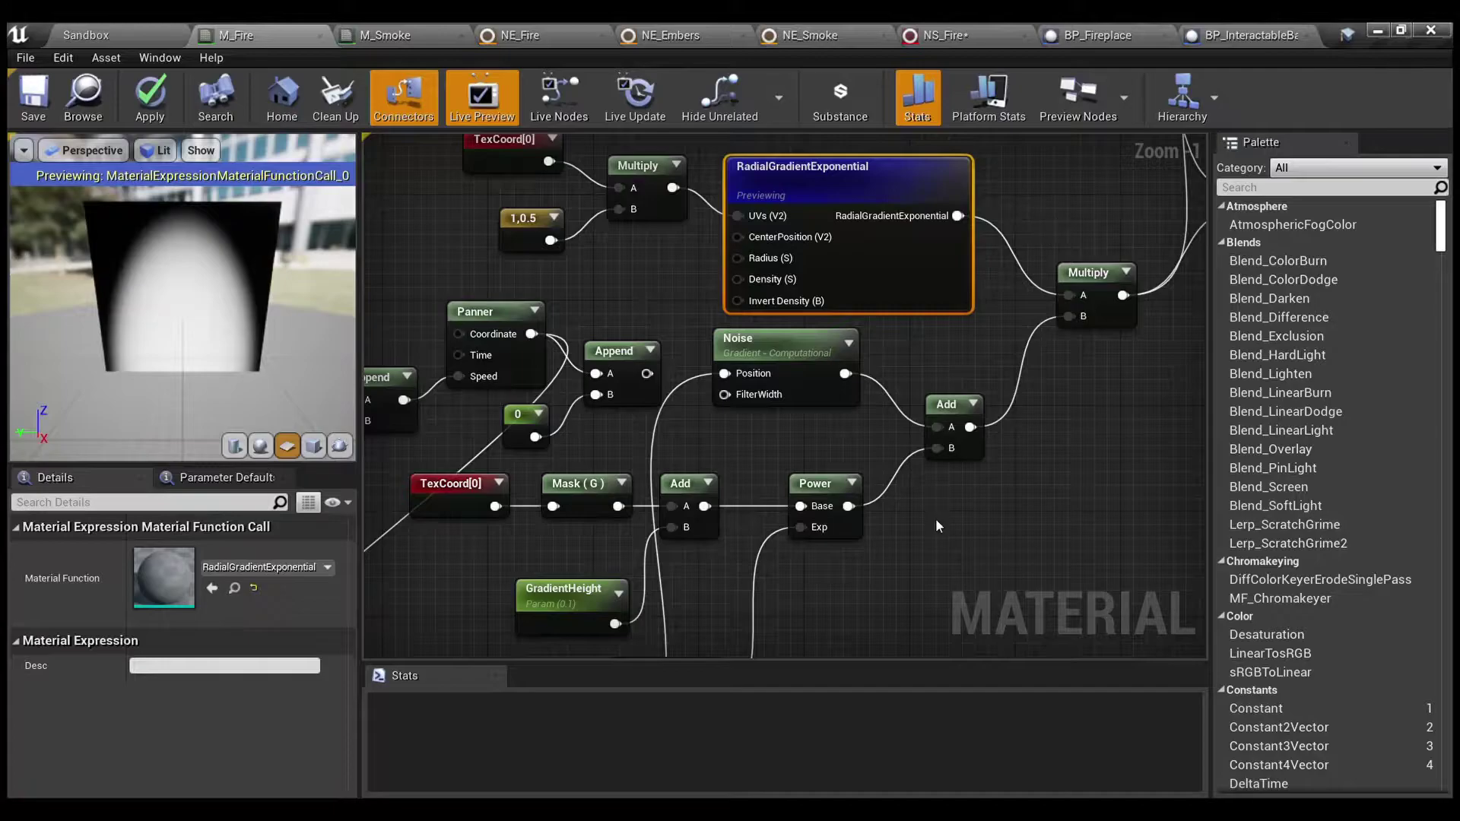
pyautogui.moveTo(937, 521); pyautogui.dragTo(1050, 336, button='right')
pyautogui.moveTo(922, 424); pyautogui.dragTo(999, 428, button='right')
pyautogui.moveTo(576, 283); pyautogui.dragTo(1058, 499)
pyautogui.moveTo(1074, 418); pyautogui.dragTo(925, 477, button='right')
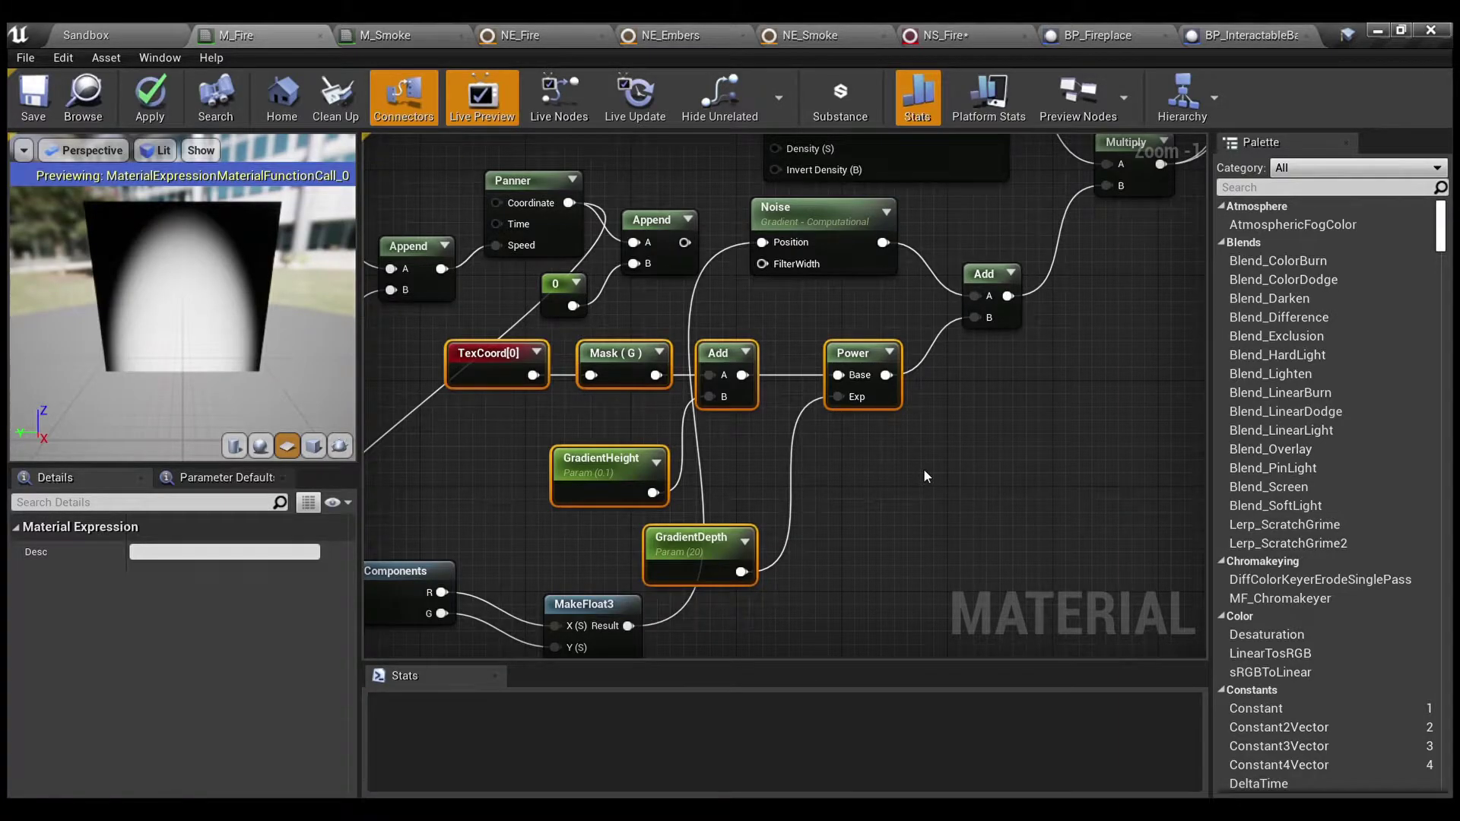
pyautogui.click(924, 470)
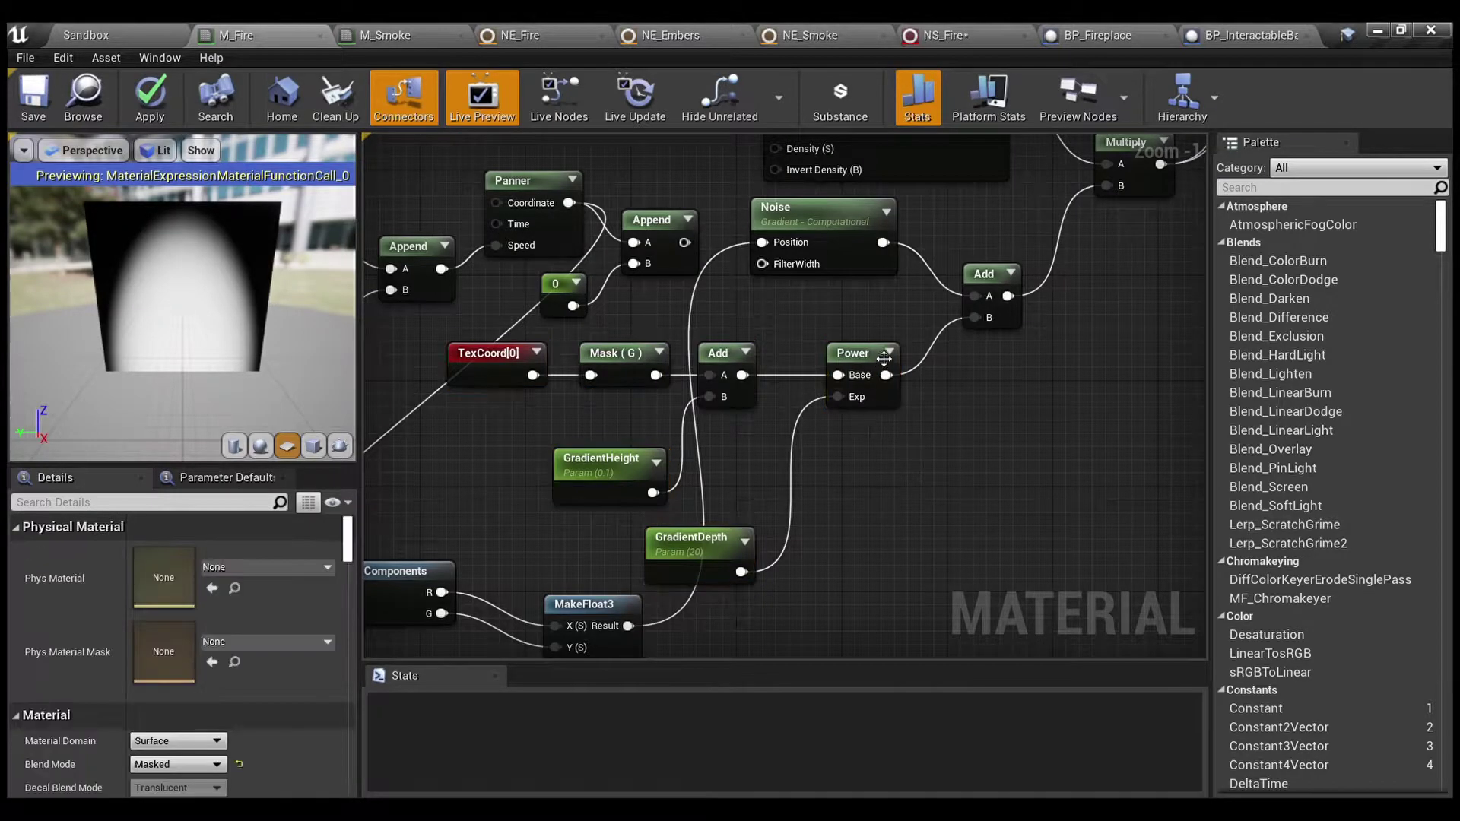
pyautogui.click(887, 363)
pyautogui.press('space')
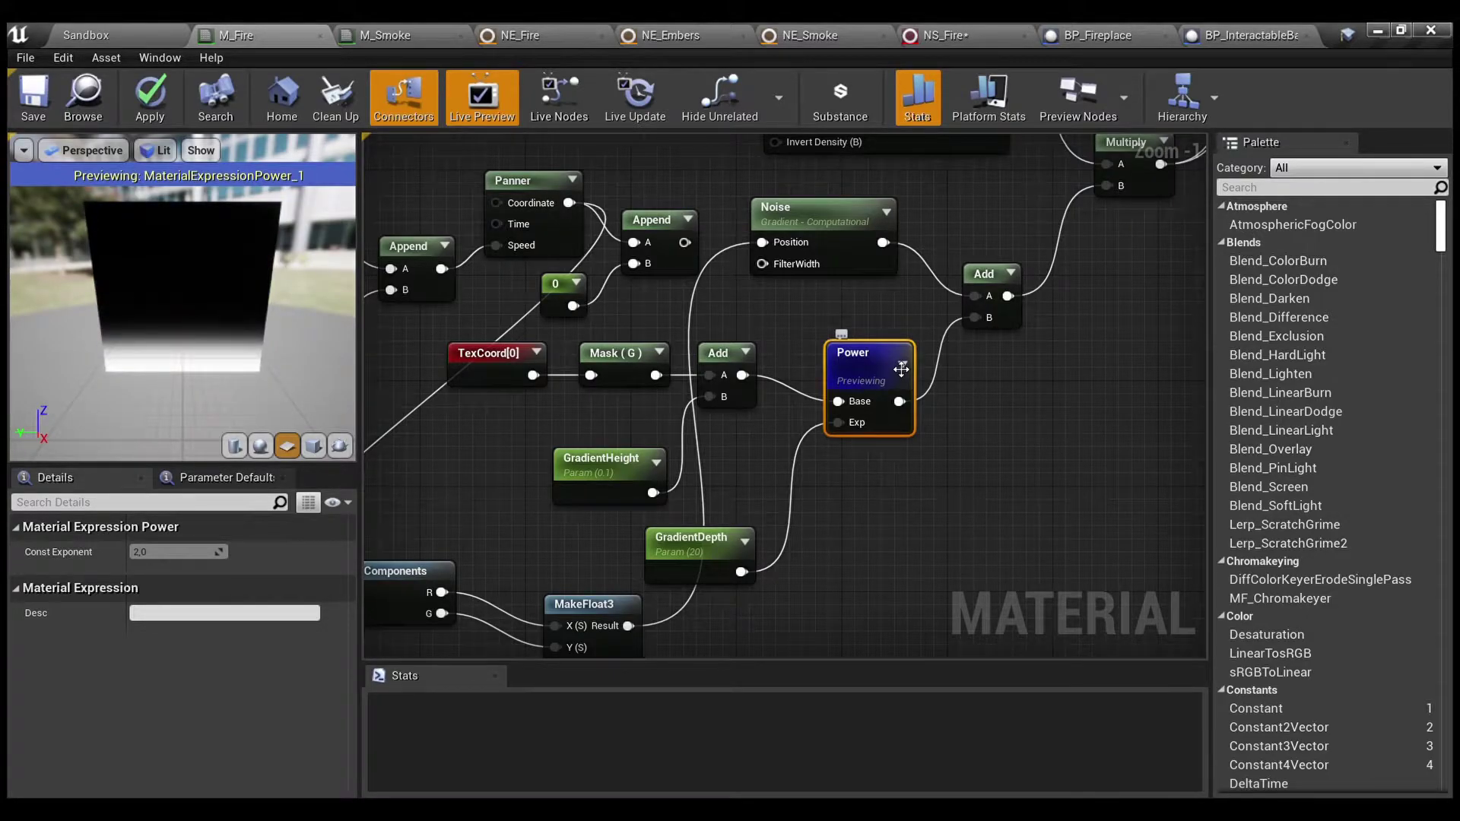
# - Preview the Multiply node that combines the radial gradient with the added noise and vertical gradient
pyautogui.click(1006, 296)
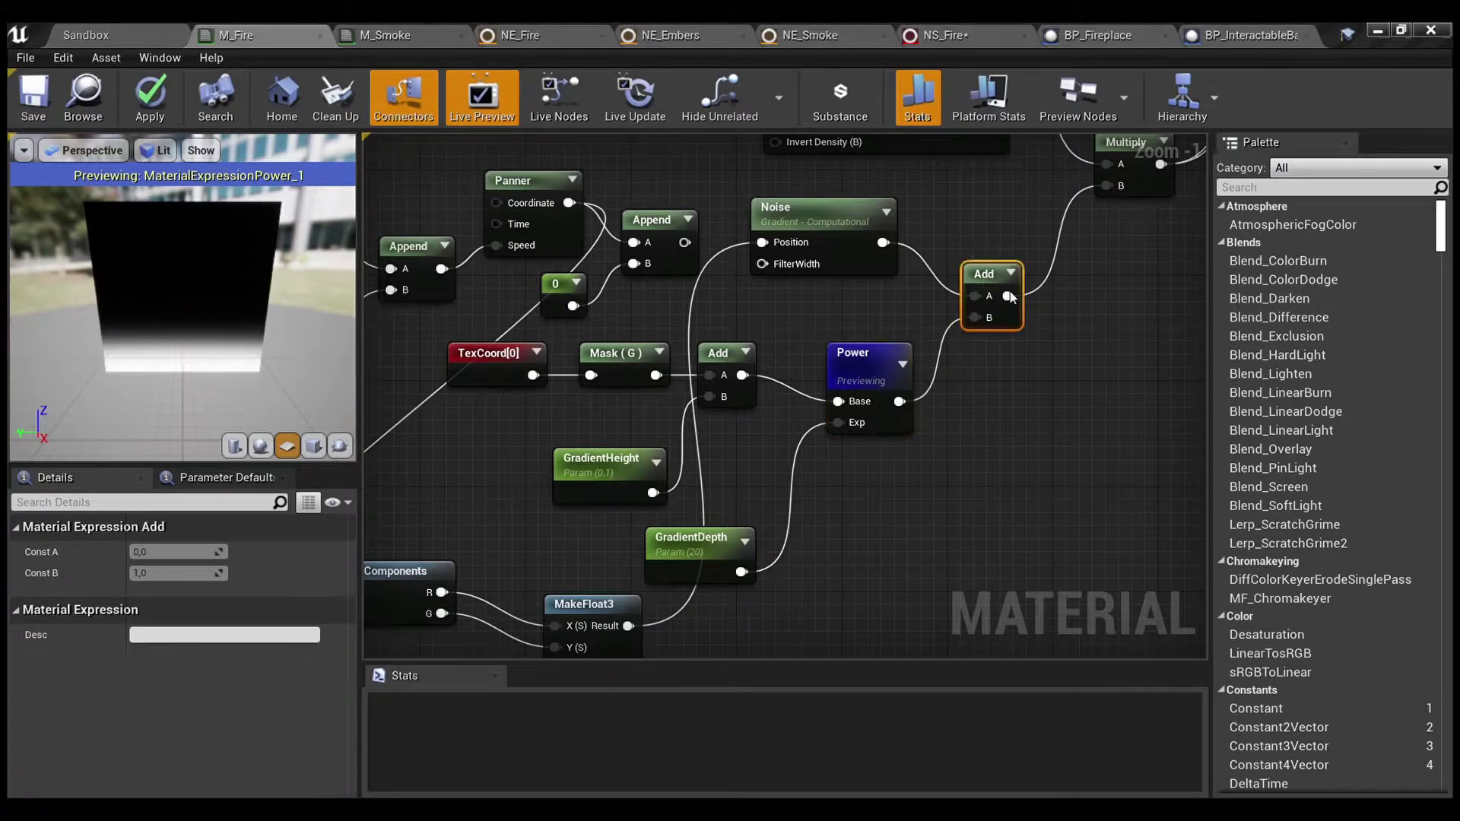
pyautogui.click(1011, 235)
pyautogui.moveTo(1010, 235); pyautogui.dragTo(944, 376, button='right')
pyautogui.click(934, 377)
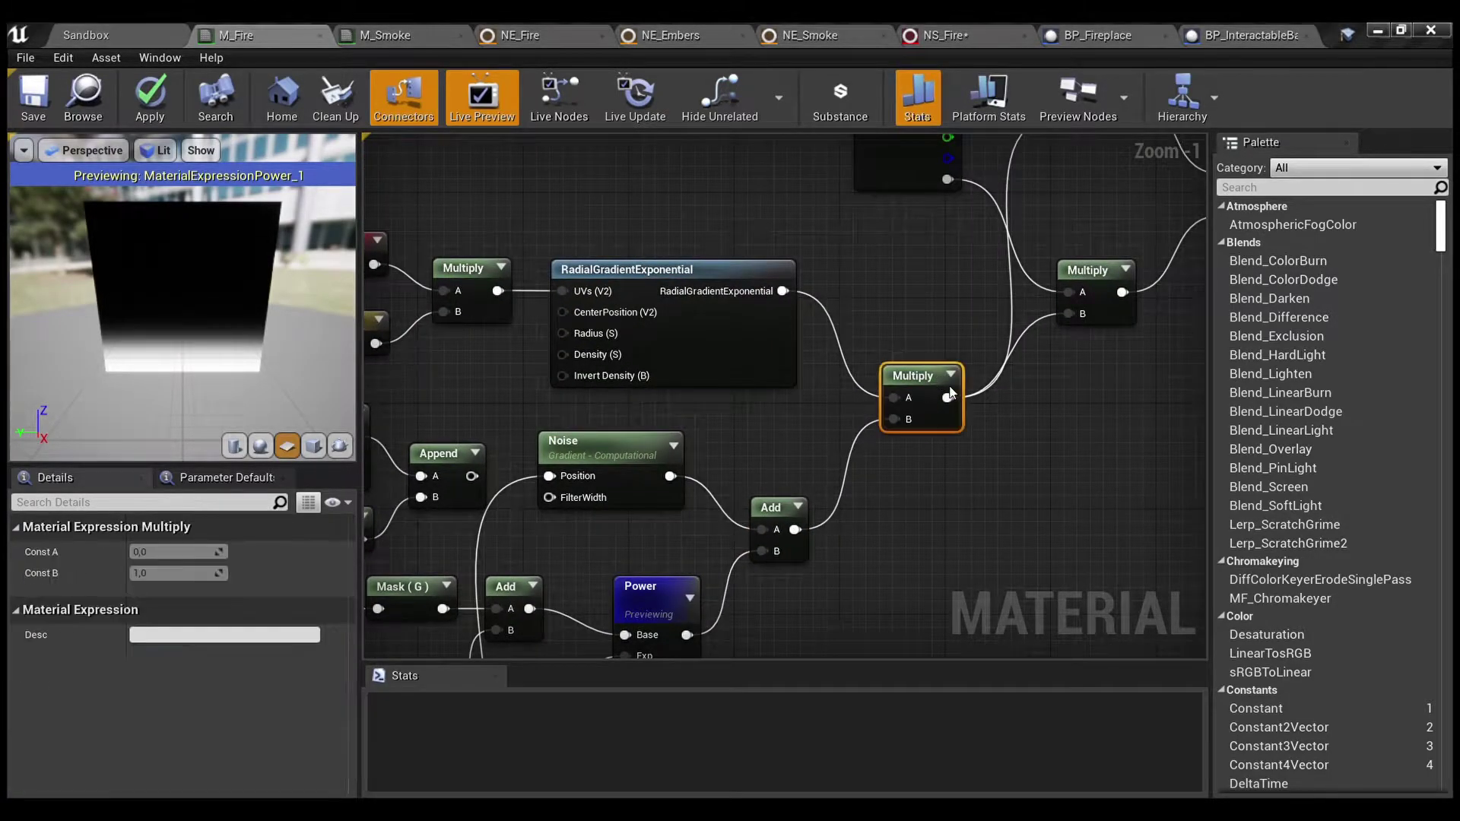
pyautogui.press('space')
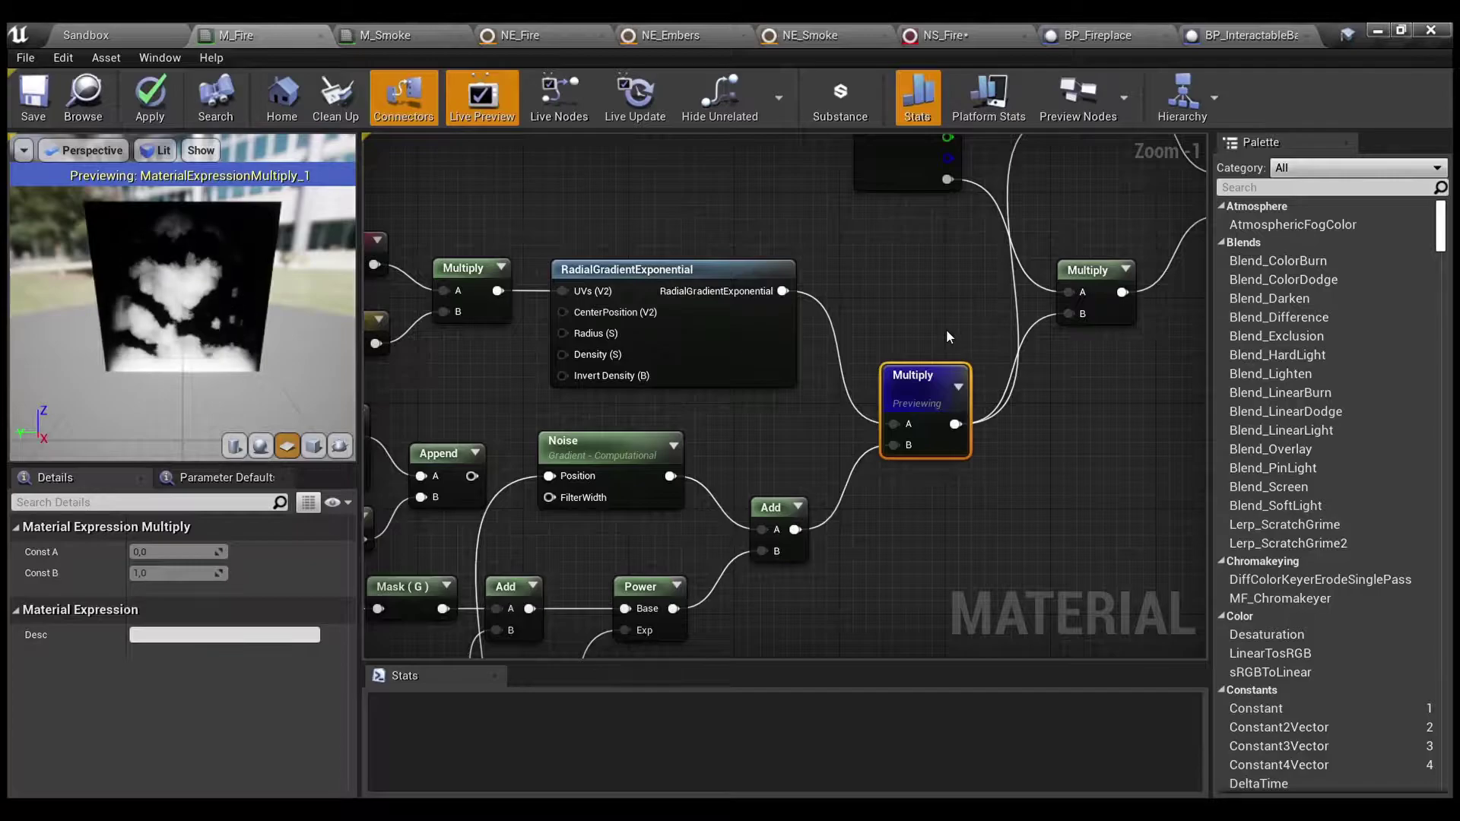
# - Delete the BreakOutFloat2Components and MakeFloat3 nodes and reconnect the Append output to the Noise node's Position
pyautogui.moveTo(511, 629); pyautogui.dragTo(875, 248, button='right')
pyautogui.moveTo(757, 594); pyautogui.dragTo(519, 468)
pyautogui.press('Delete')
pyautogui.moveTo(665, 357); pyautogui.dragTo(554, 608, button='right')
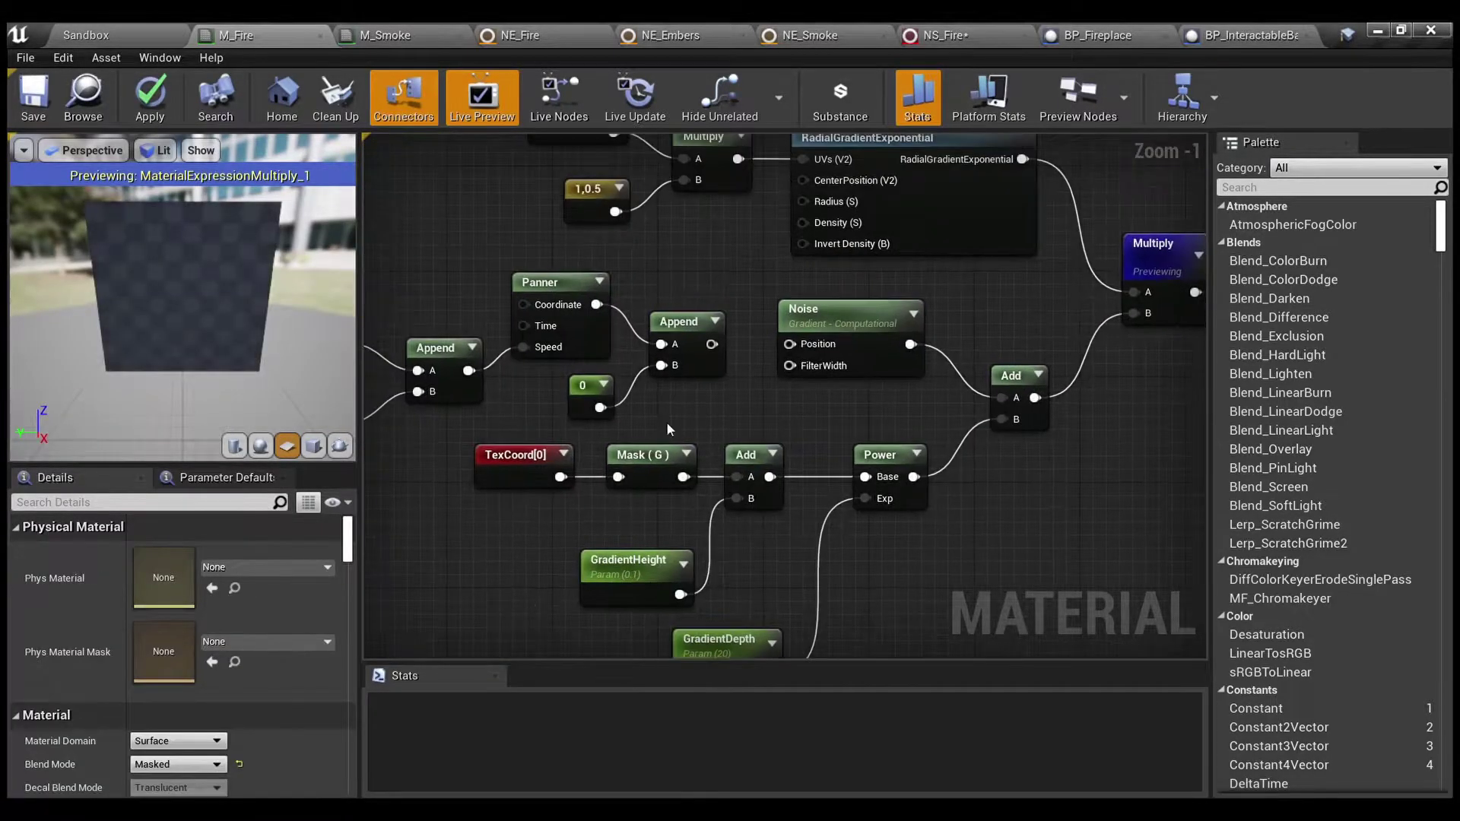
pyautogui.moveTo(713, 346); pyautogui.dragTo(791, 345)
# - Set the Scale of the M_Fire Noise node to 30
pyautogui.click(863, 314)
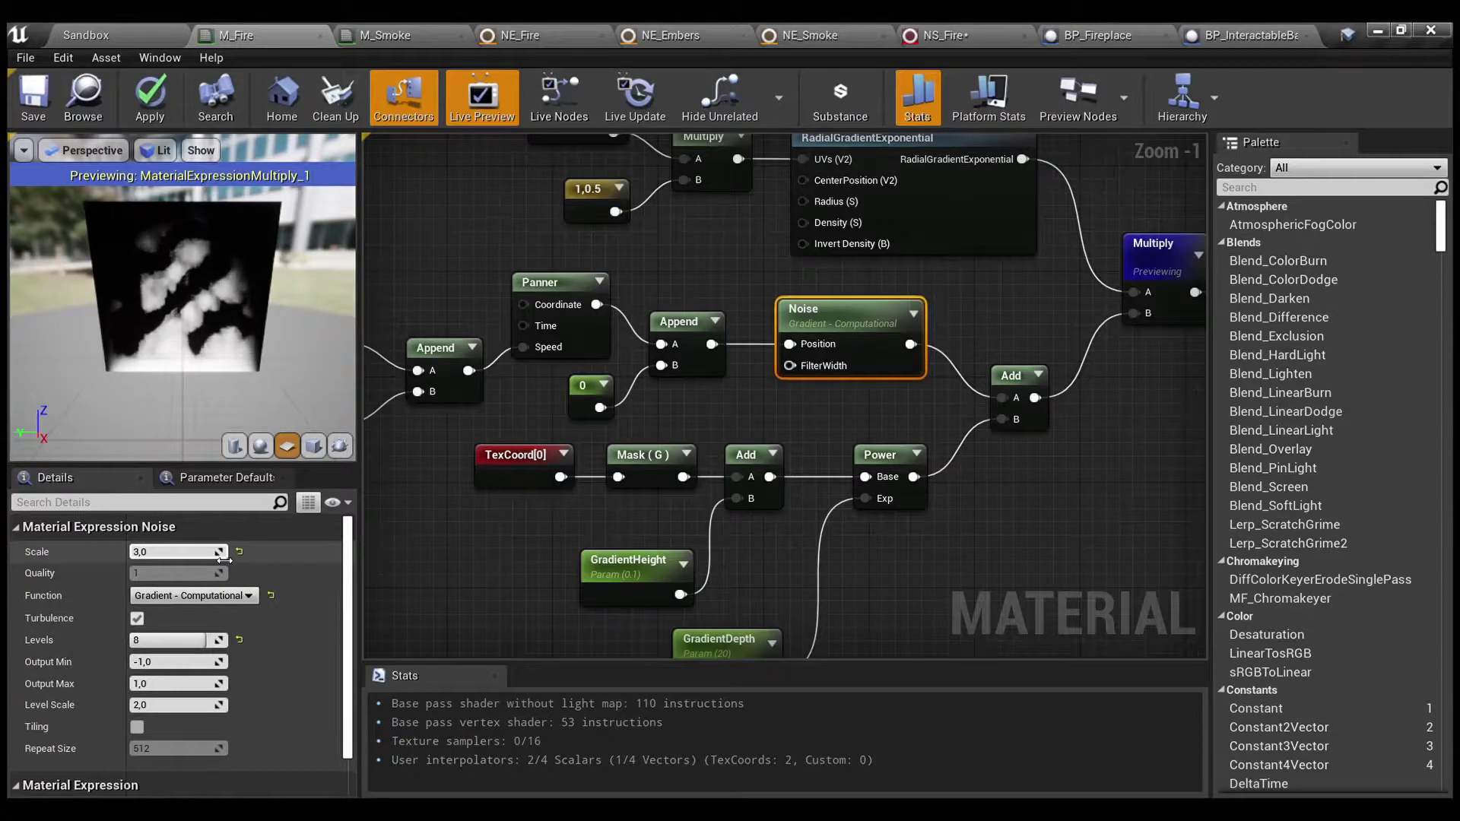
pyautogui.click(175, 559)
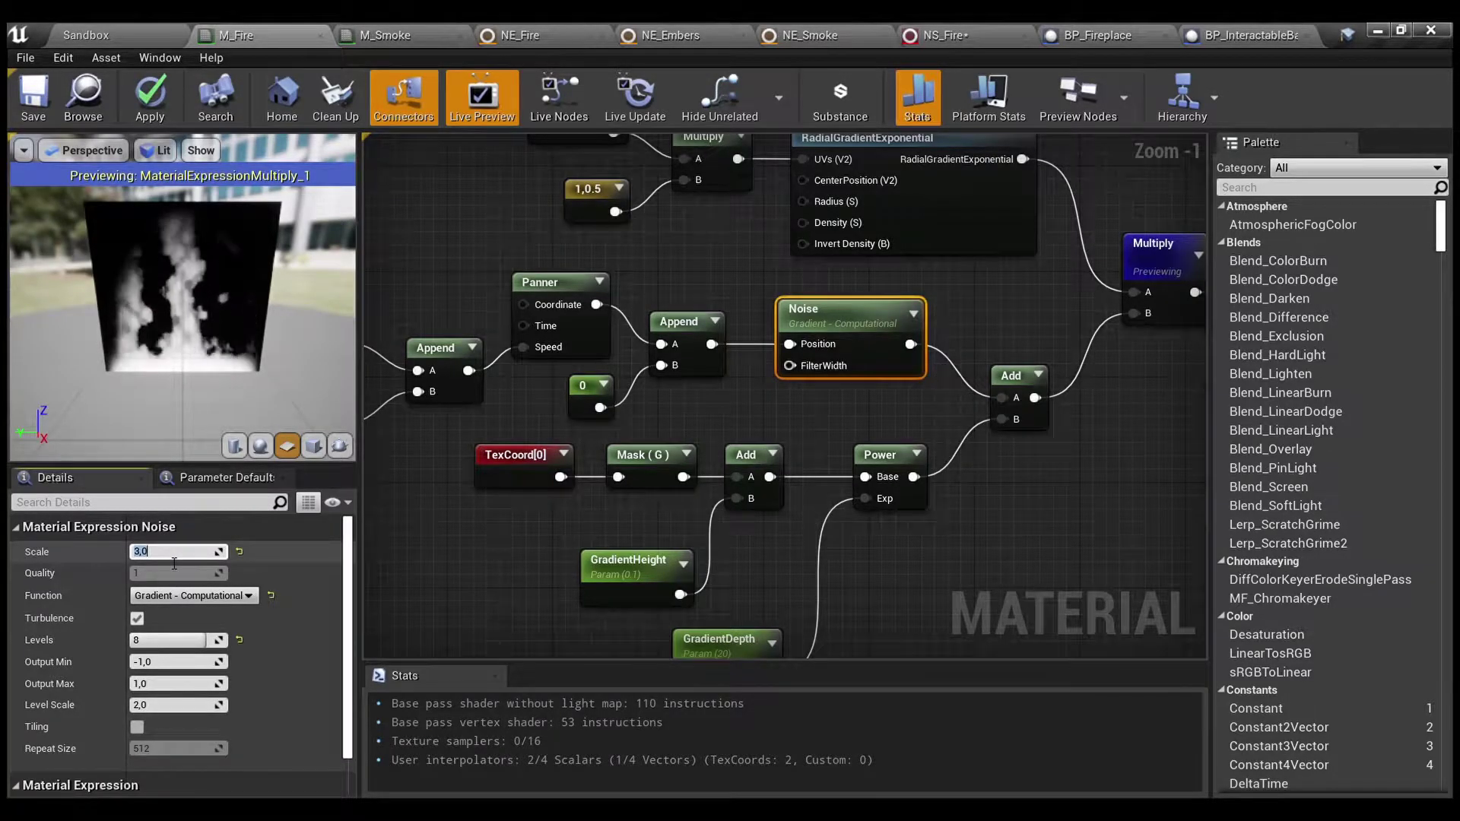
pyautogui.write('30')
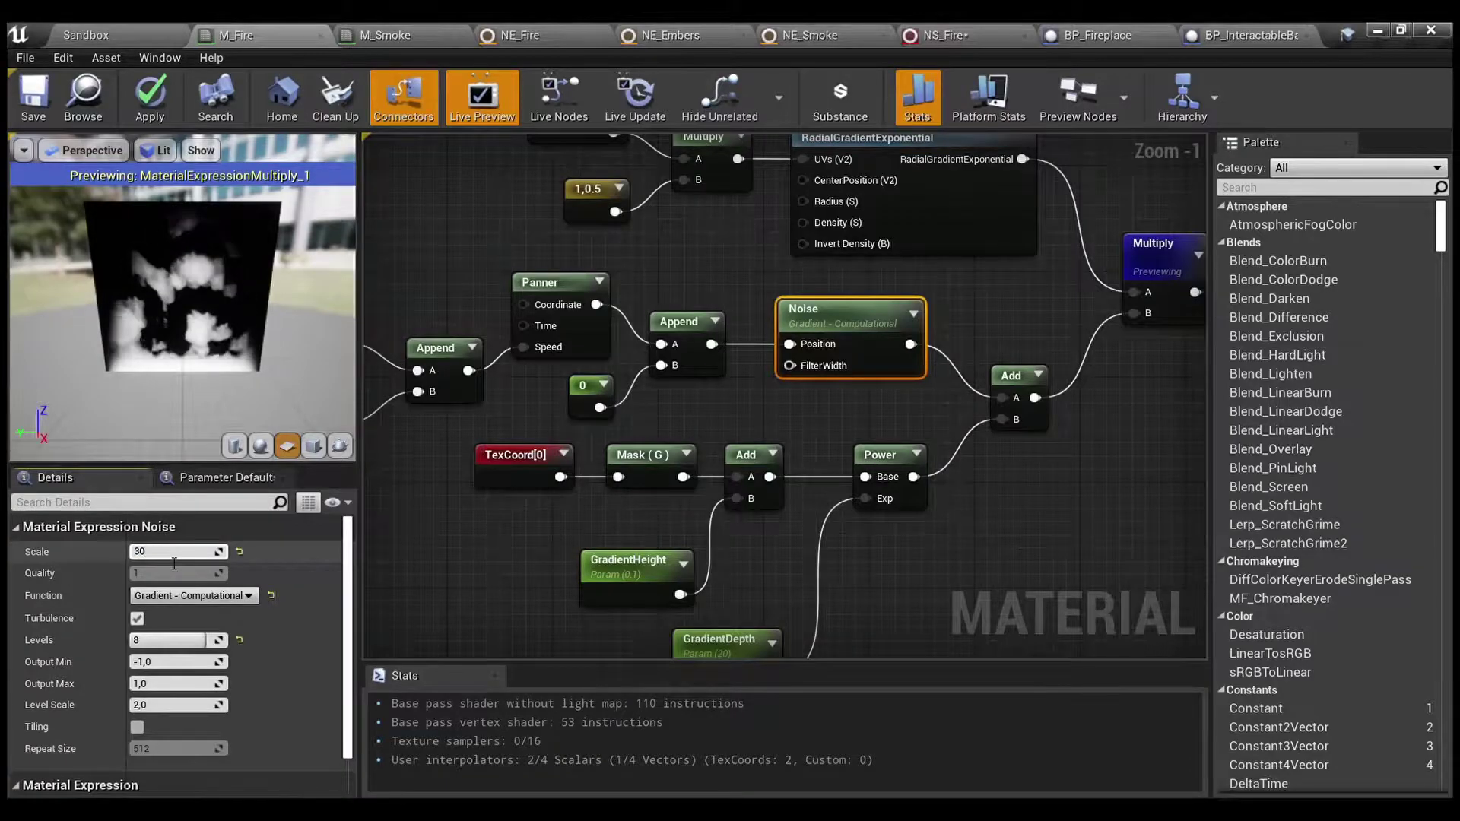
pyautogui.press('Return')
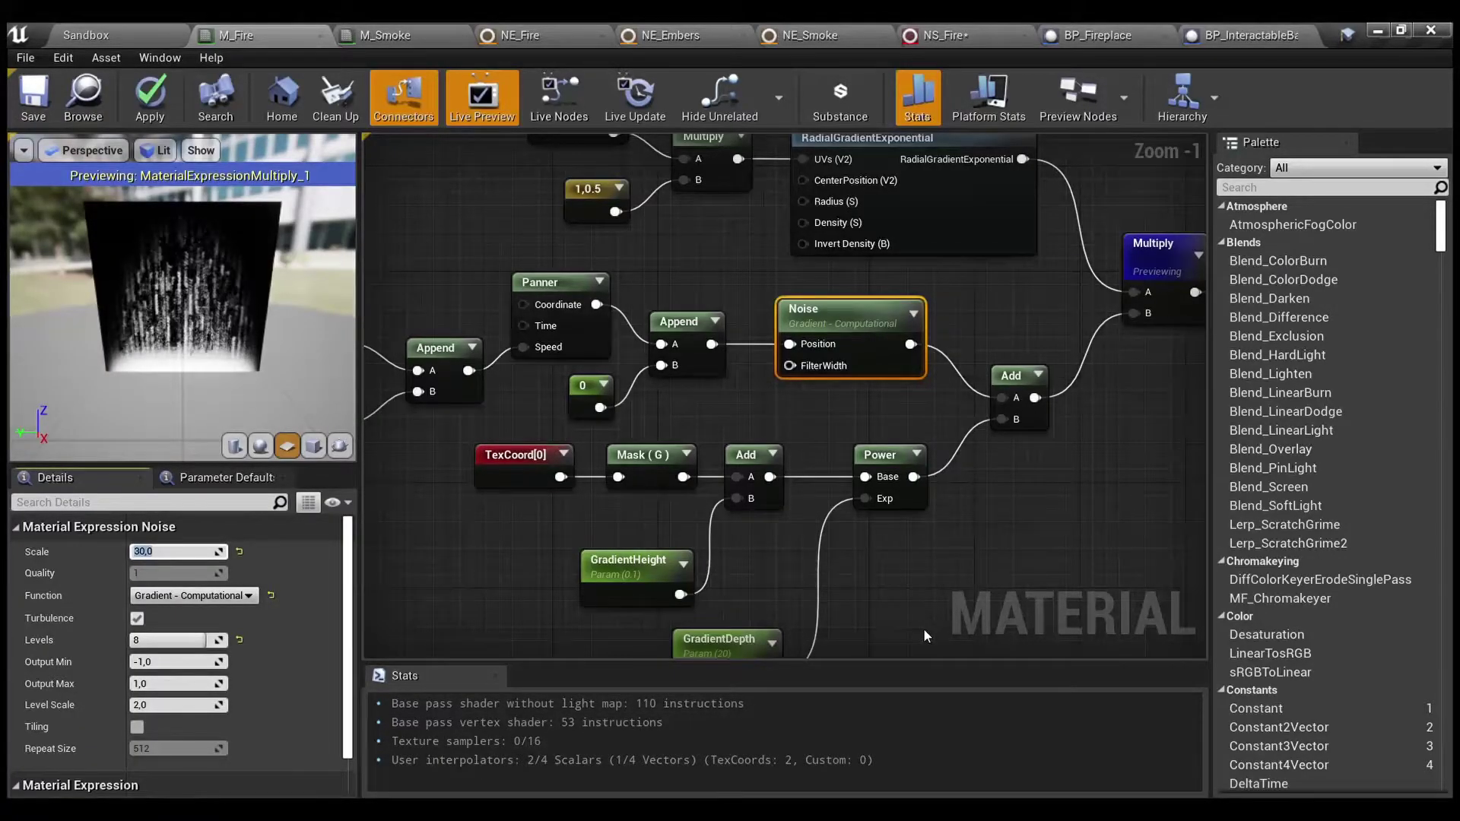
# - Examine the M_Fire output node's settings for blend mode, shading model and usage with Niagara sprites
pyautogui.moveTo(1074, 478); pyautogui.dragTo(866, 541, button='right')
pyautogui.scroll(-2, 866, 541)
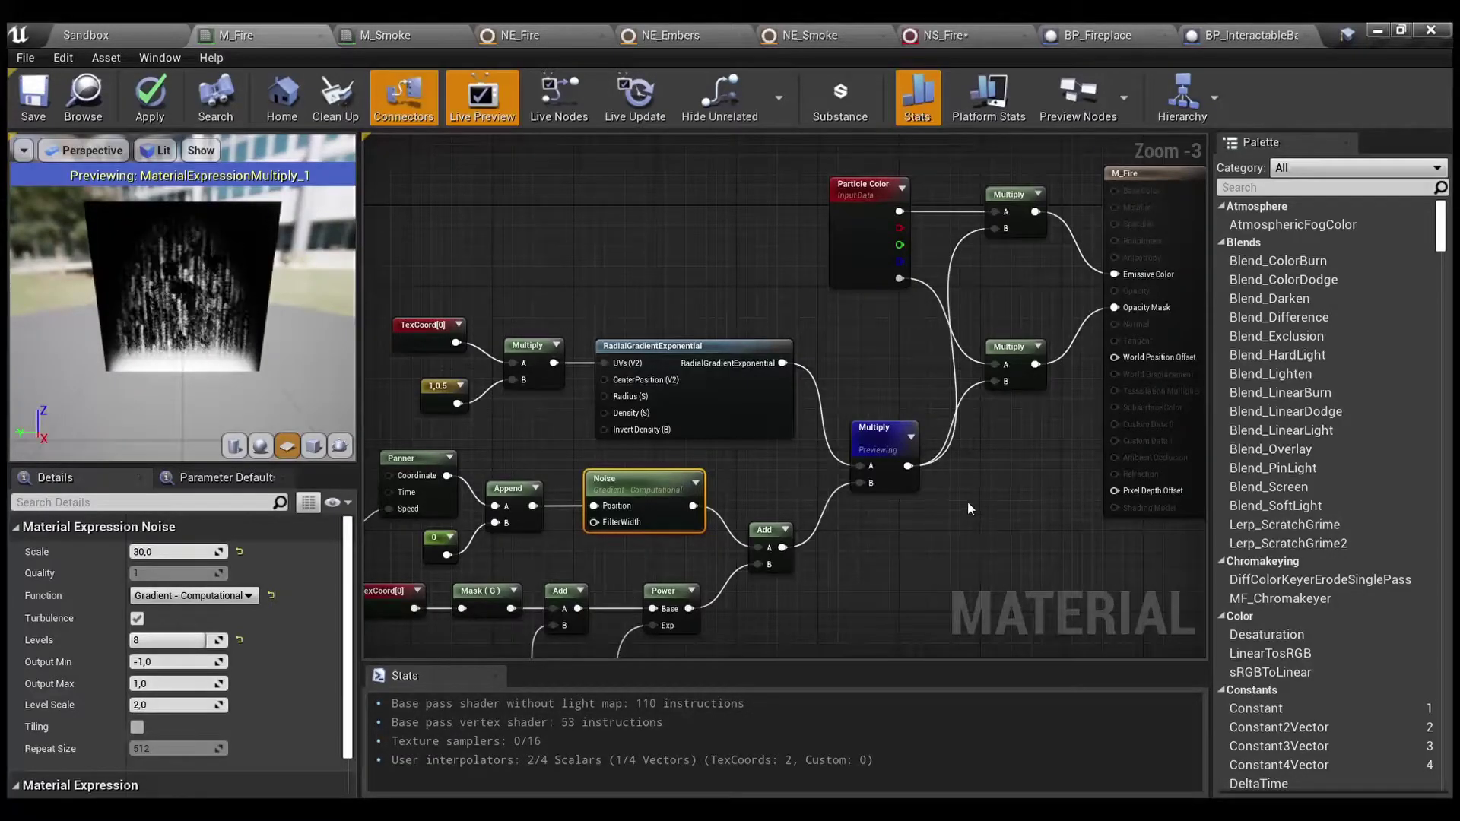
pyautogui.moveTo(969, 501); pyautogui.dragTo(783, 641, button='right')
pyautogui.scroll(1, 715, 490)
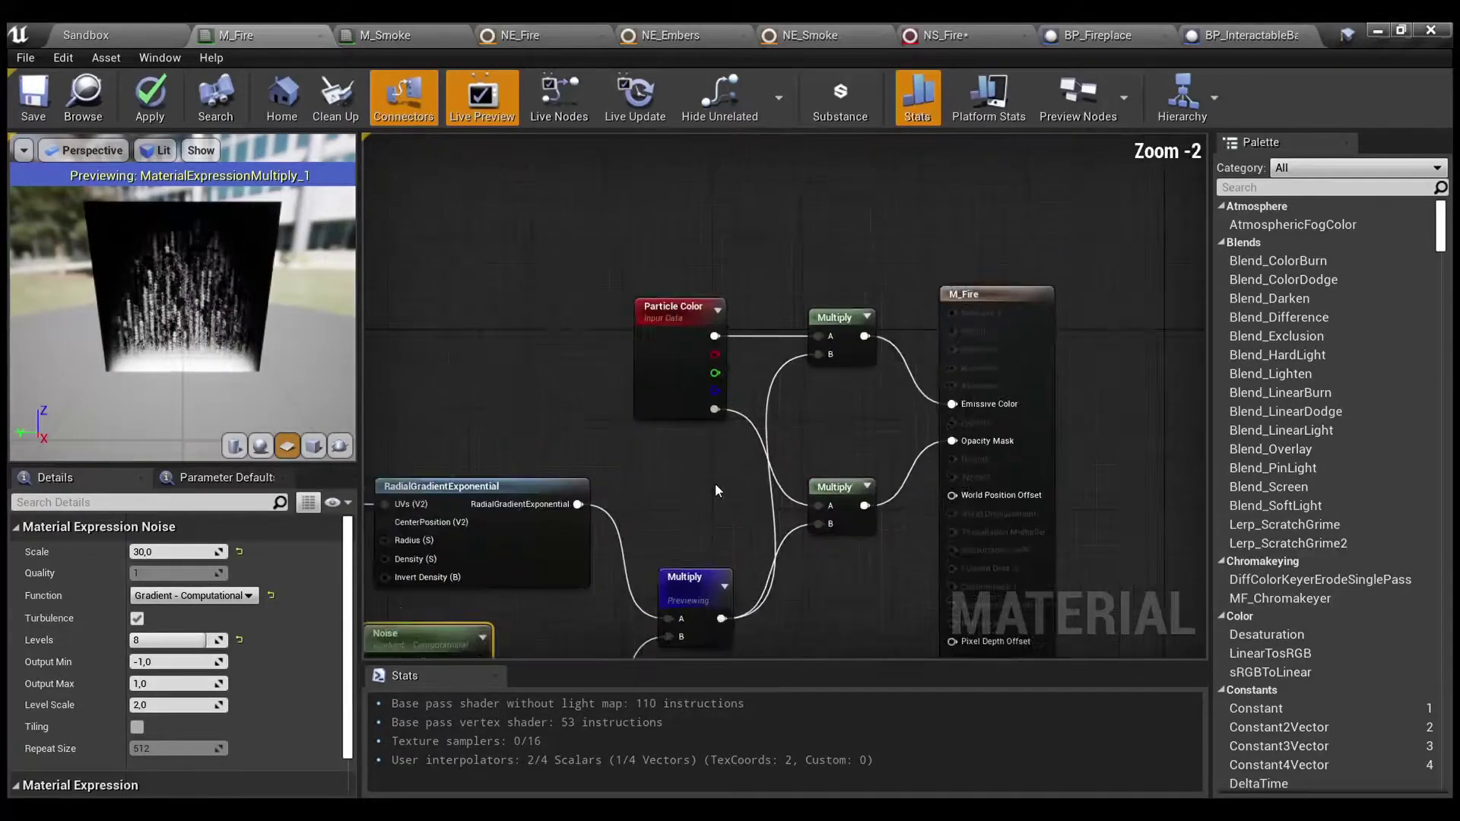
pyautogui.scroll(1, 715, 490)
pyautogui.moveTo(837, 365); pyautogui.dragTo(908, 335, button='right')
pyautogui.click(1084, 237)
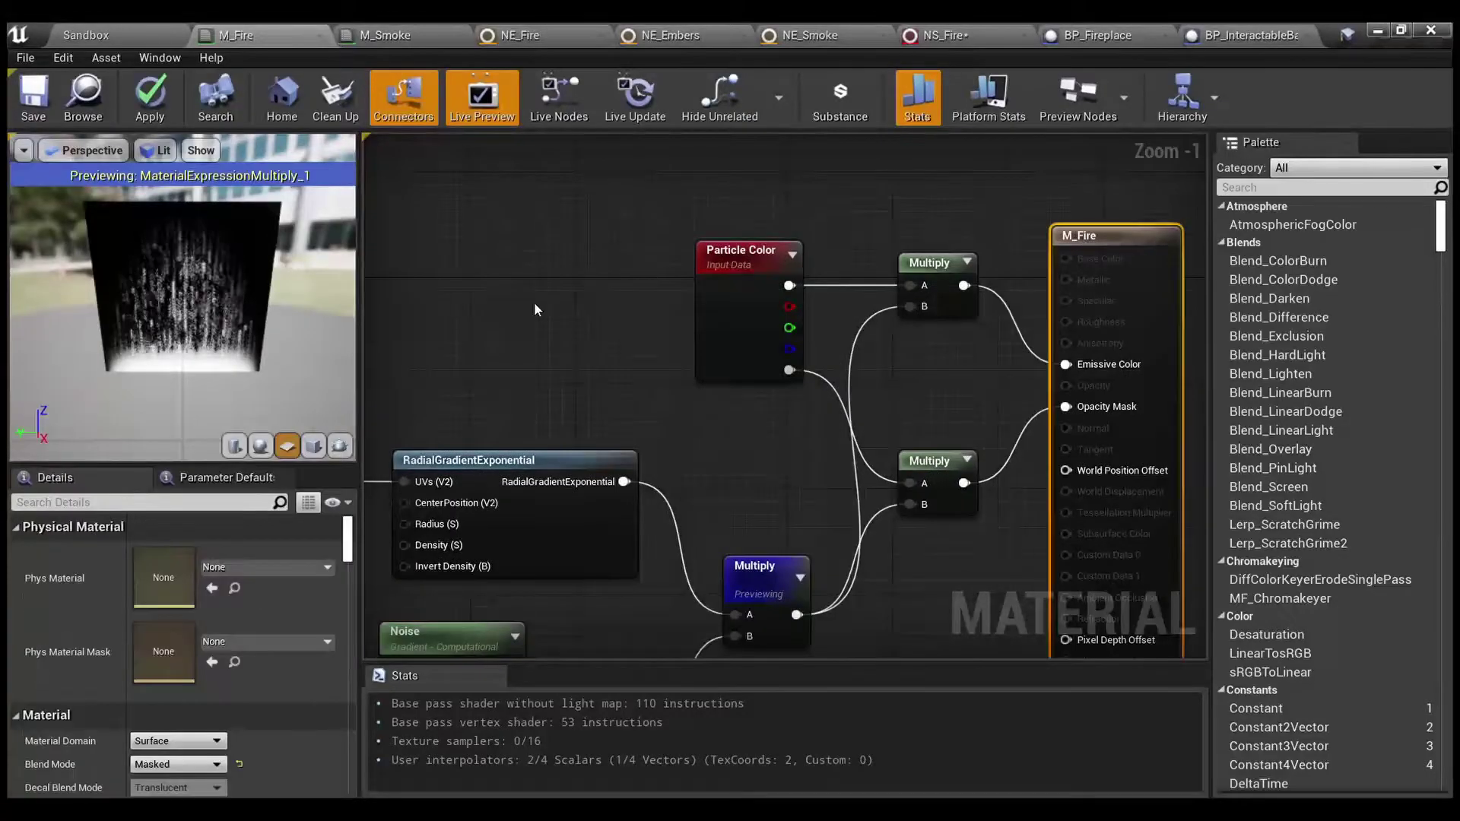
pyautogui.scroll(-2, 236, 660)
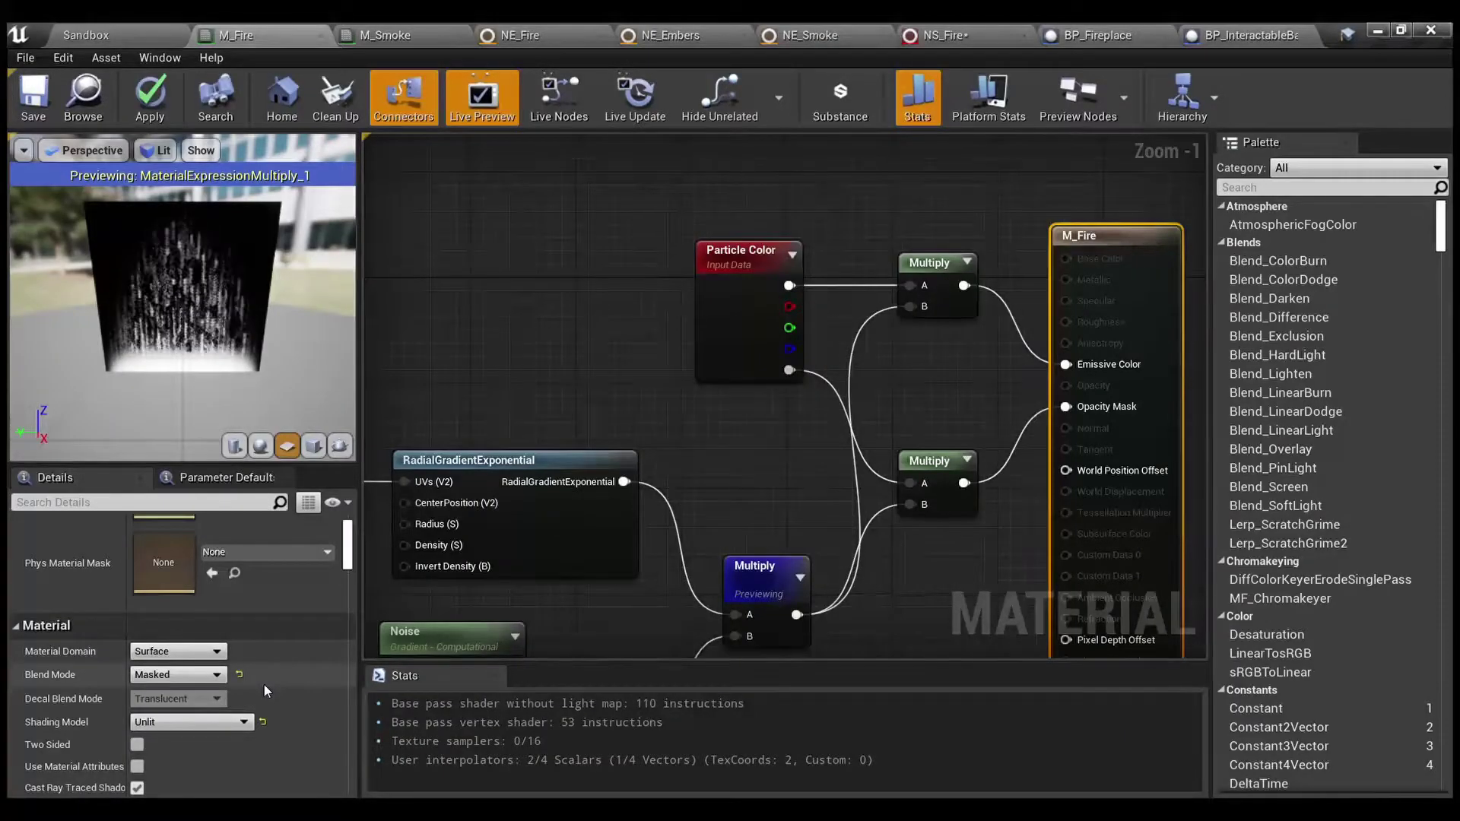
pyautogui.scroll(-10, 263, 684)
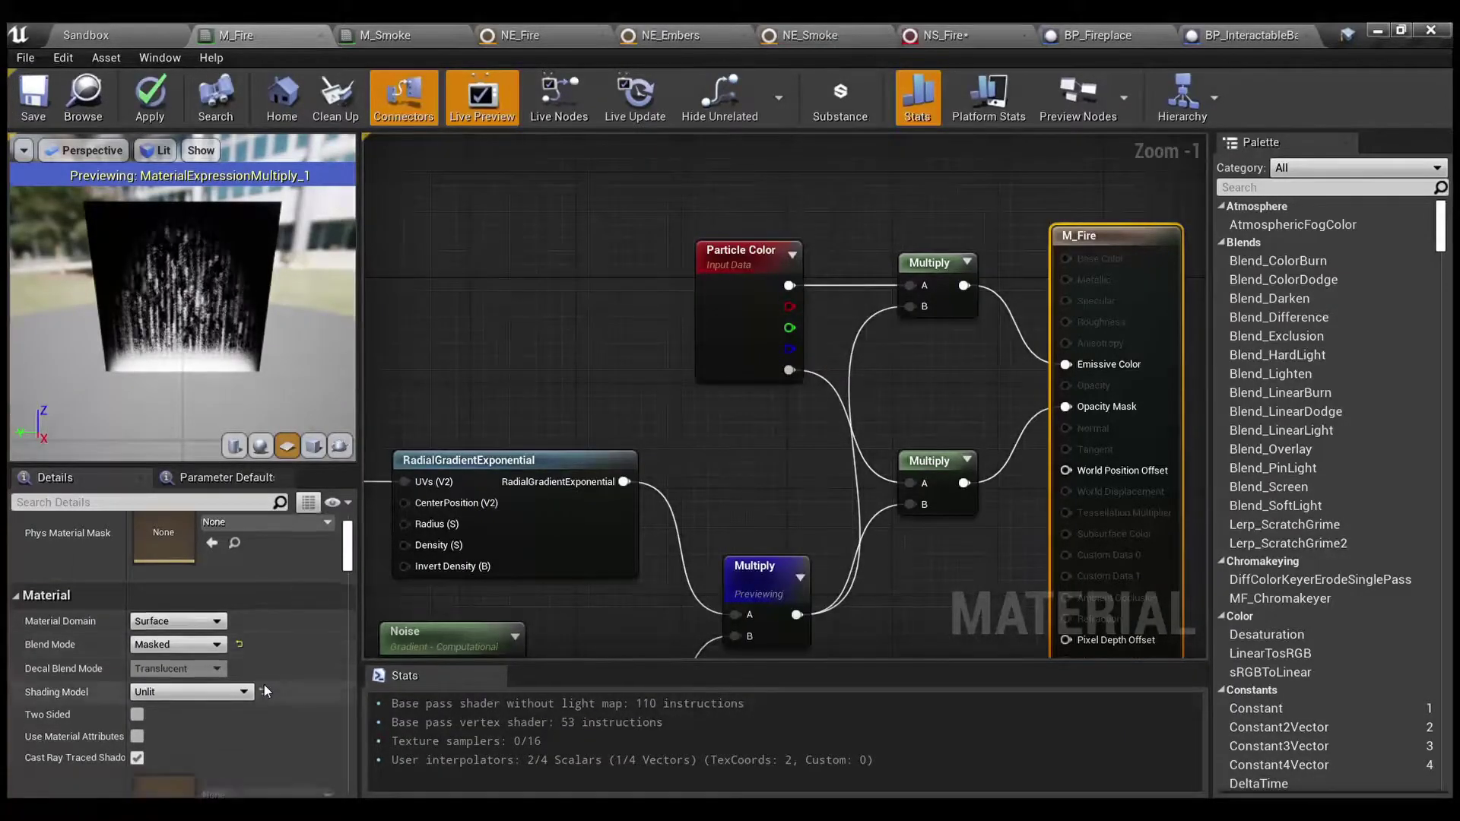
pyautogui.scroll(-10, 263, 684)
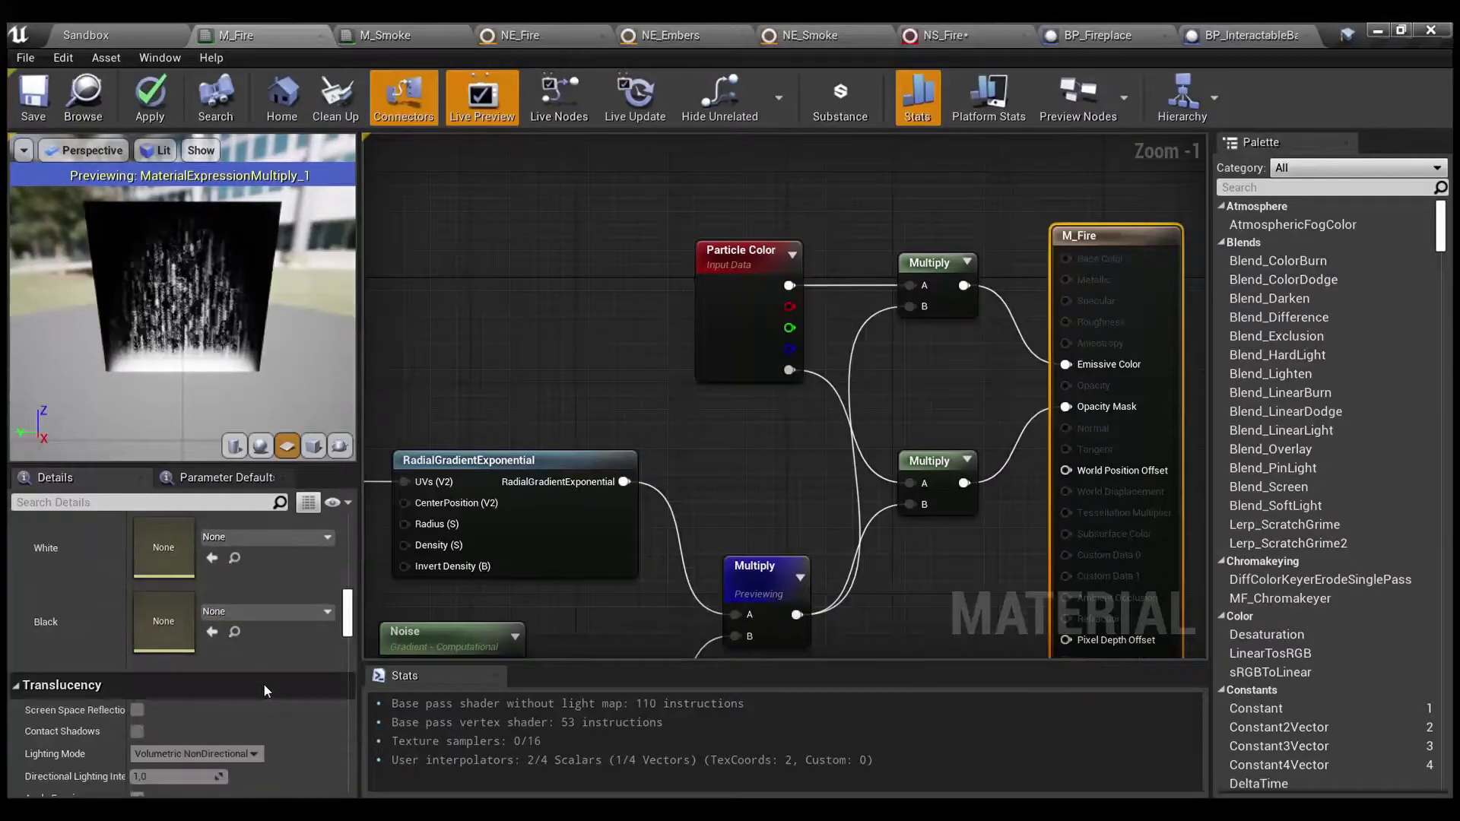
pyautogui.scroll(3, 264, 685)
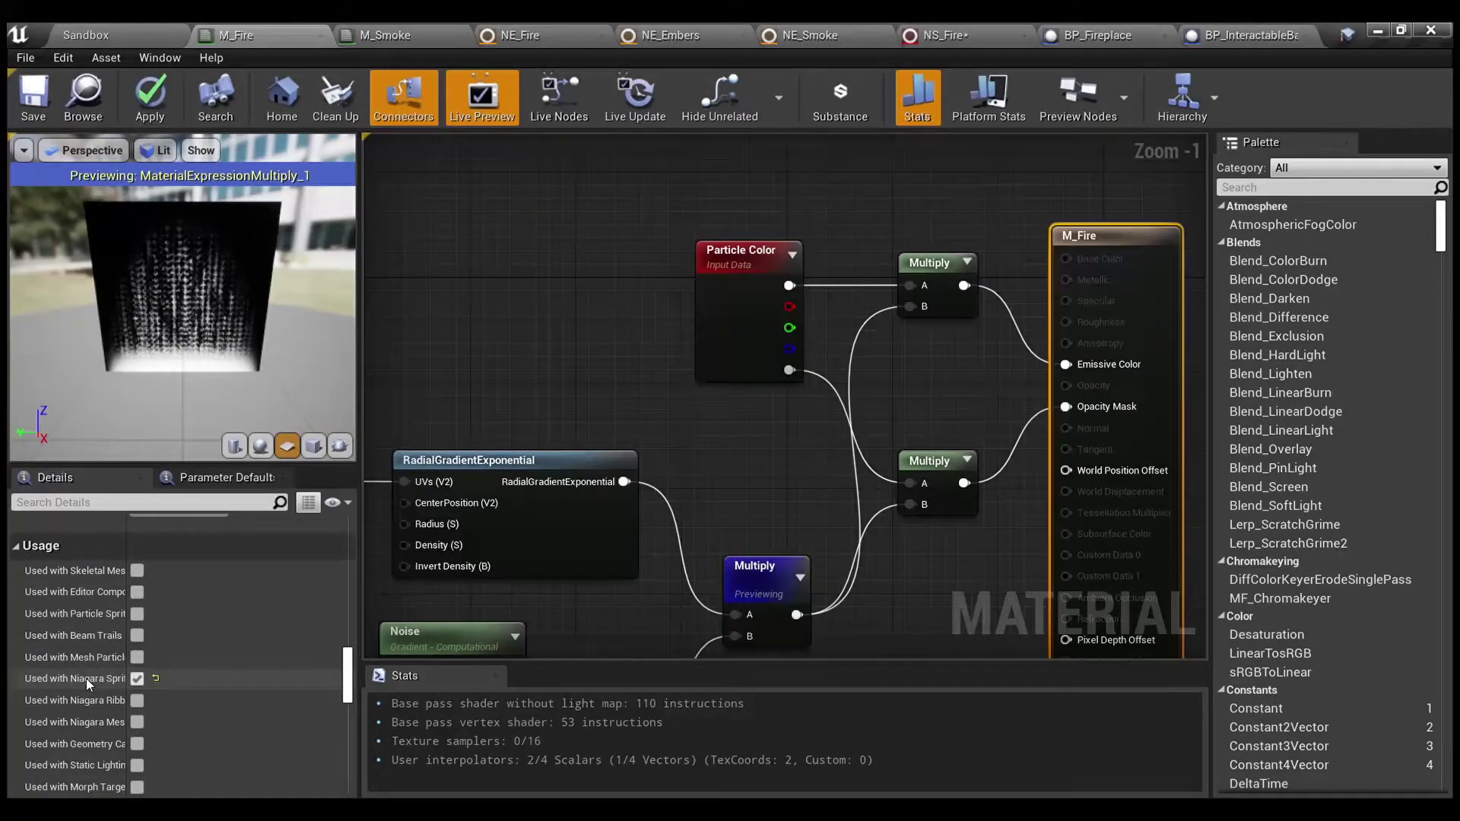
# - Stop previewing the Multiply node that combines the radial gradient with the noise
pyautogui.click(497, 330)
pyautogui.scroll(-2, 497, 330)
pyautogui.moveTo(499, 330); pyautogui.dragTo(688, 216, button='right')
pyautogui.click(883, 403)
pyautogui.press('space')
pyautogui.moveTo(894, 361); pyautogui.dragTo(1058, 257, button='right')
pyautogui.click(985, 484)
# - Examine how the combined noise mask is multiplied with Particle Color and its alpha to feed Emissive Color and Opacity Mask
pyautogui.moveTo(572, 419); pyautogui.dragTo(637, 430, button='right')
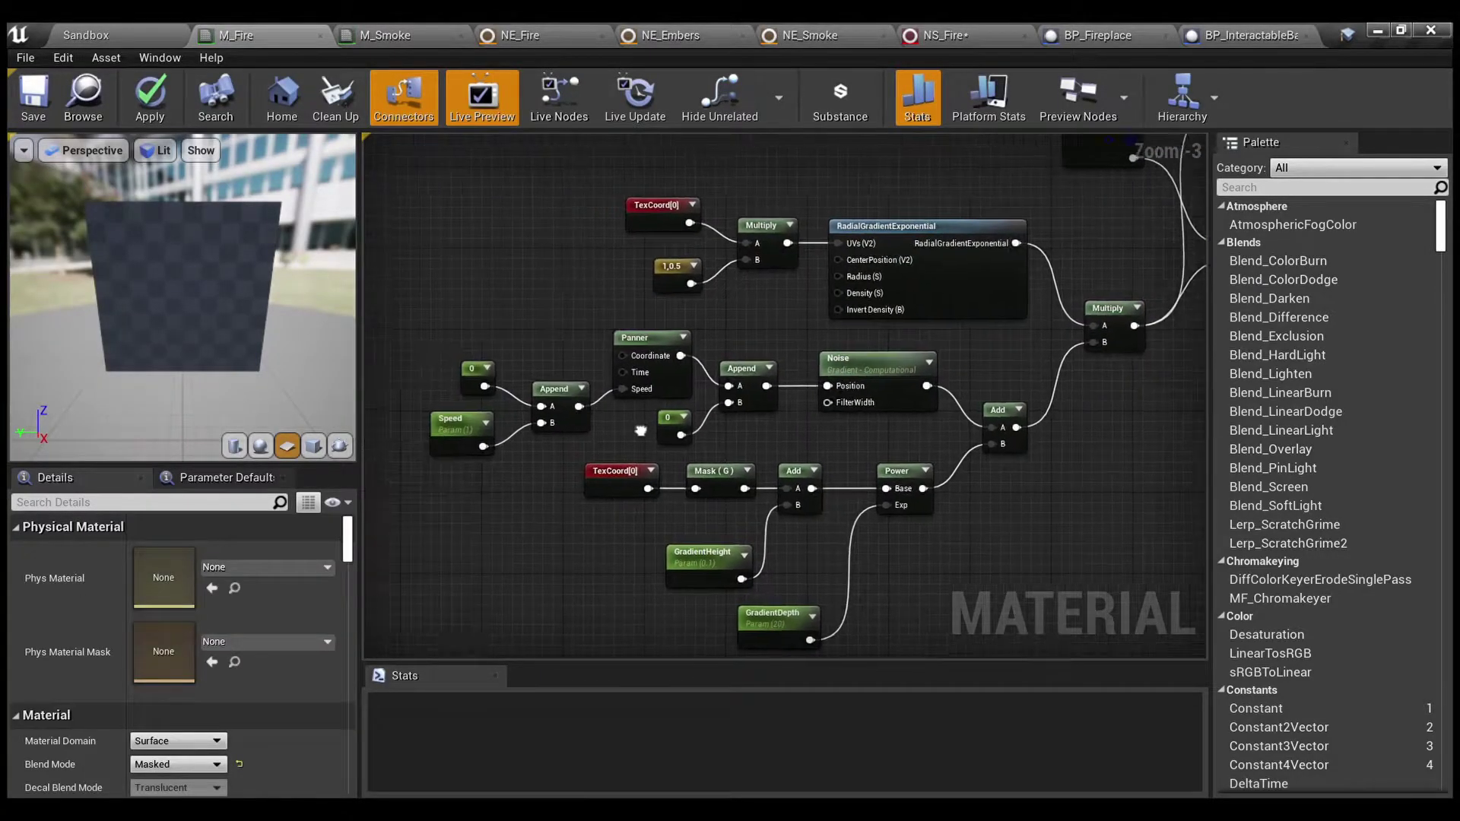
pyautogui.scroll(2, 637, 430)
pyautogui.moveTo(896, 420); pyautogui.dragTo(587, 588, button='right')
pyautogui.moveTo(954, 366); pyautogui.dragTo(721, 456, button='right')
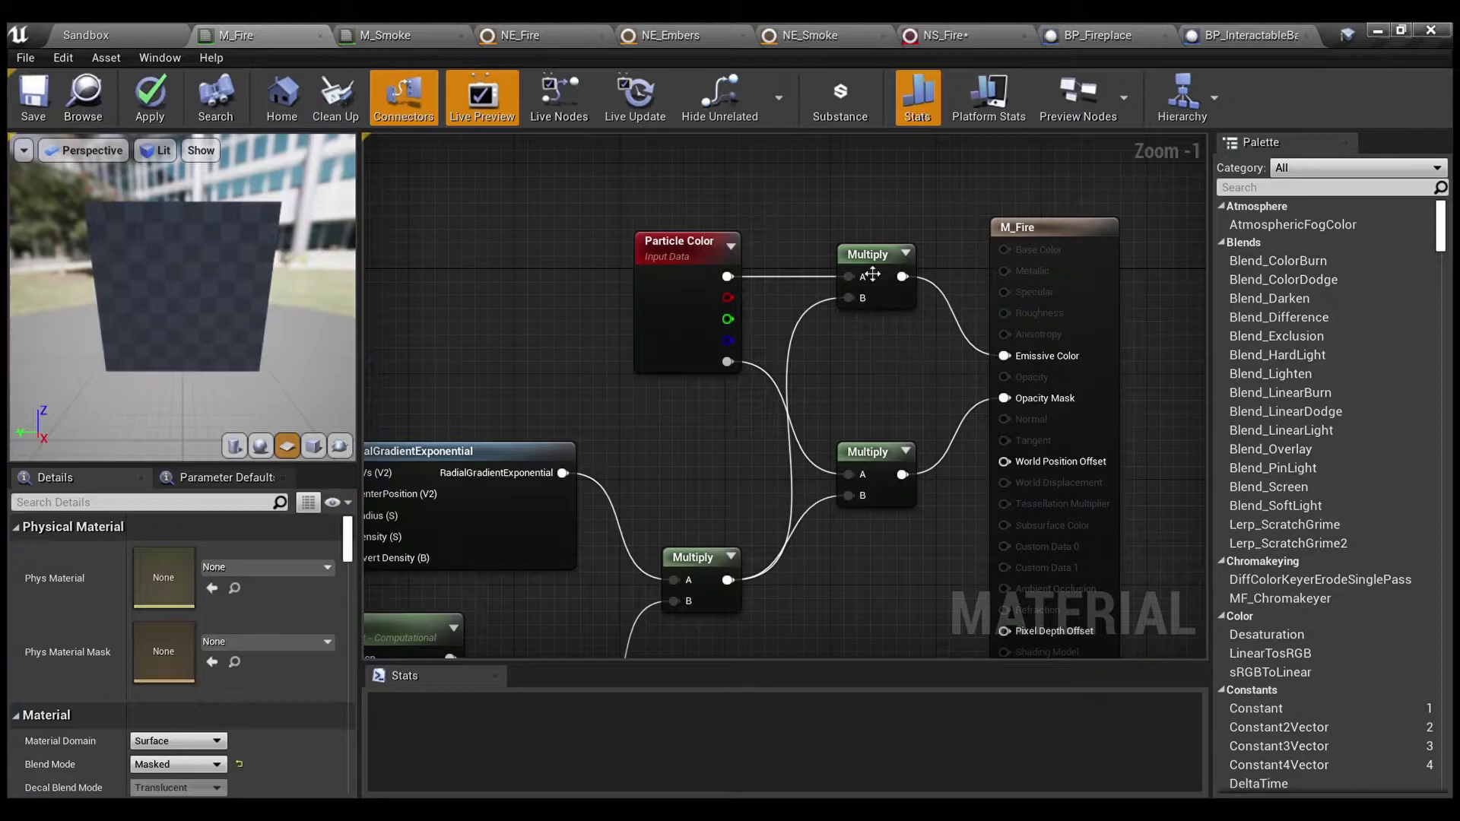
pyautogui.moveTo(680, 493); pyautogui.dragTo(961, 248, button='right')
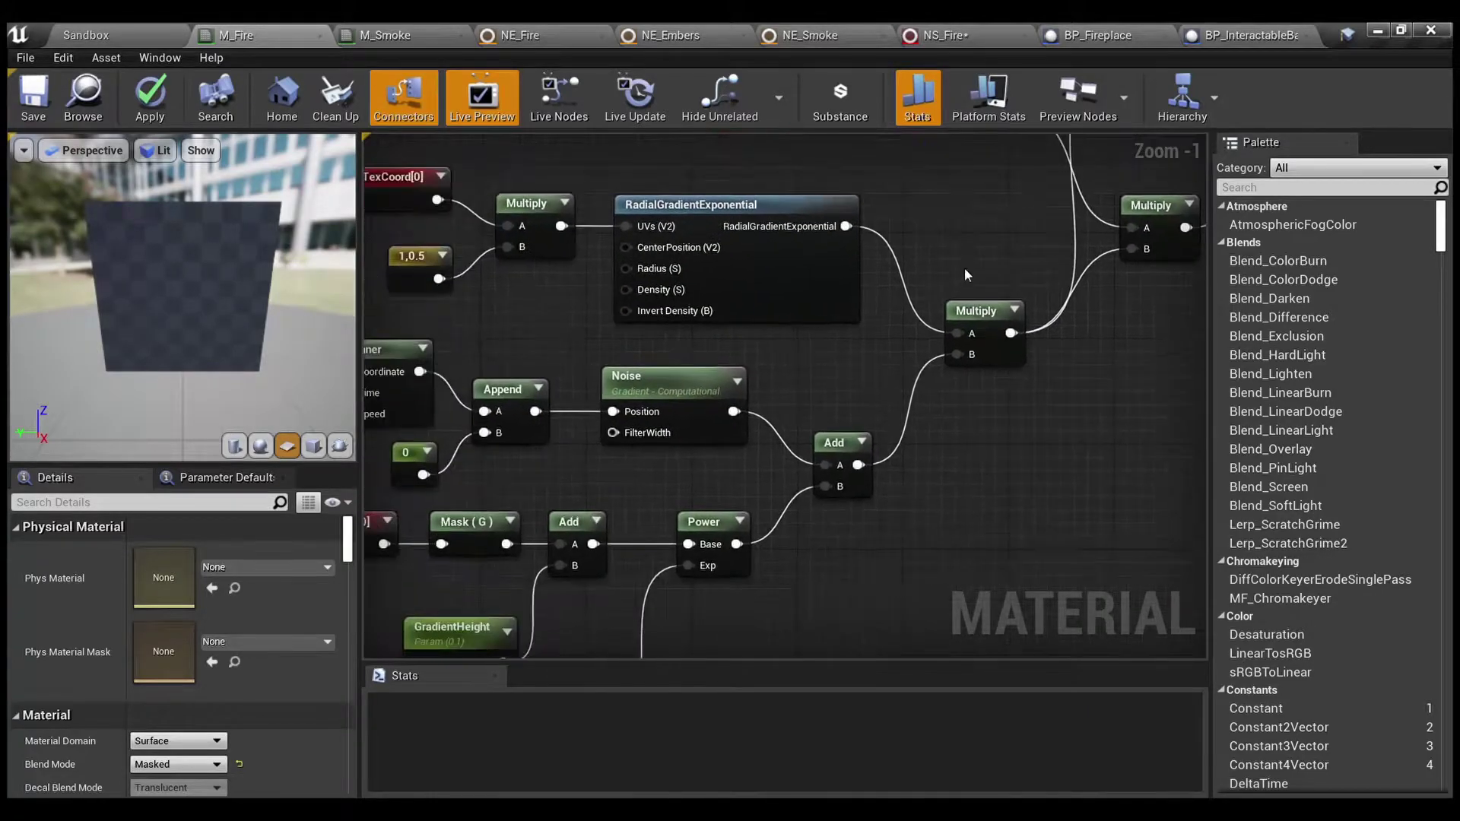
pyautogui.scroll(-2, 966, 268)
pyautogui.moveTo(982, 618); pyautogui.dragTo(470, 190)
pyautogui.moveTo(1015, 402); pyautogui.dragTo(779, 586, button='right')
pyautogui.click(856, 374)
pyautogui.scroll(2, 856, 375)
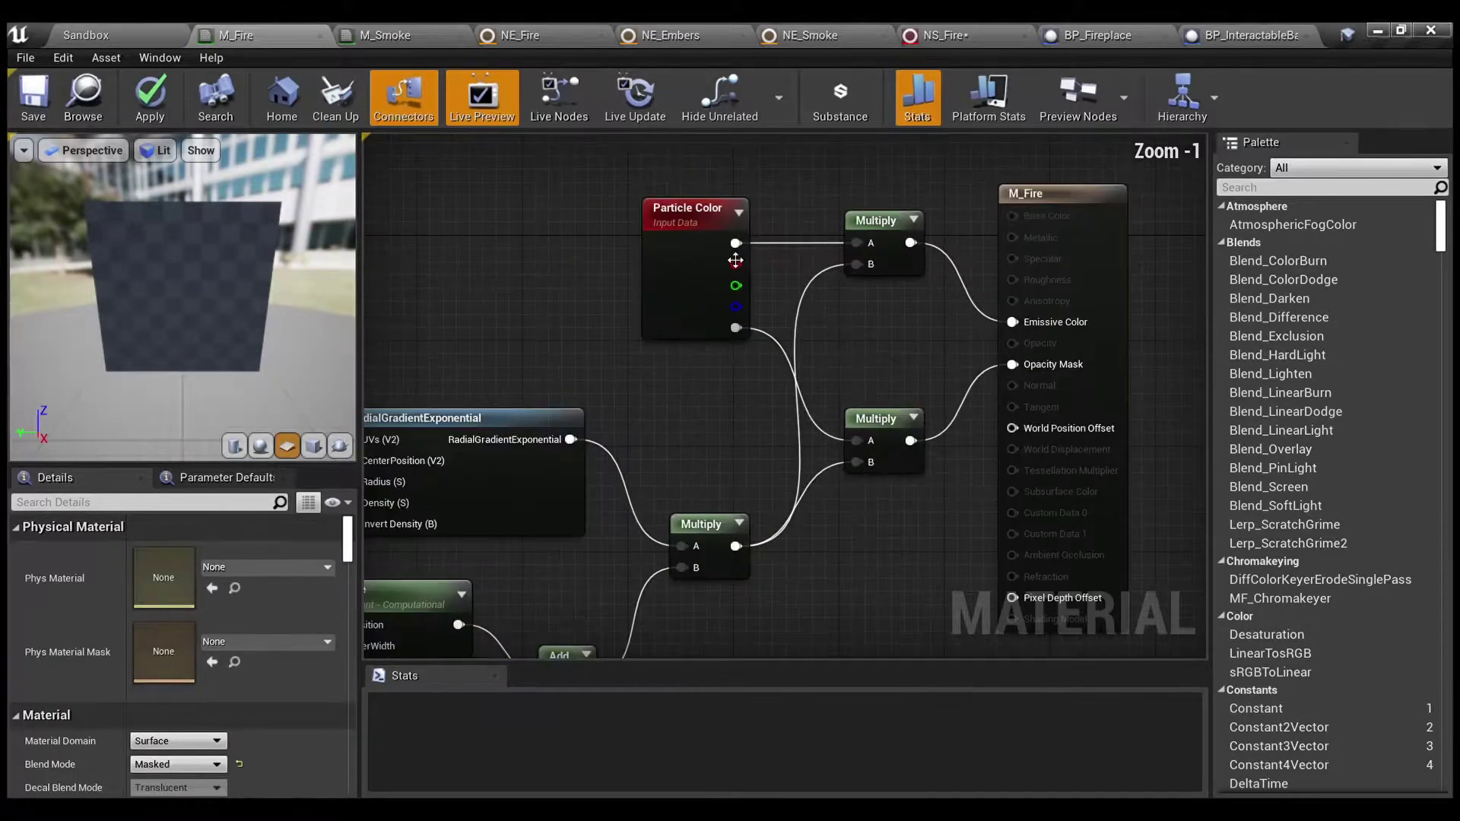
pyautogui.scroll(-2, 743, 409)
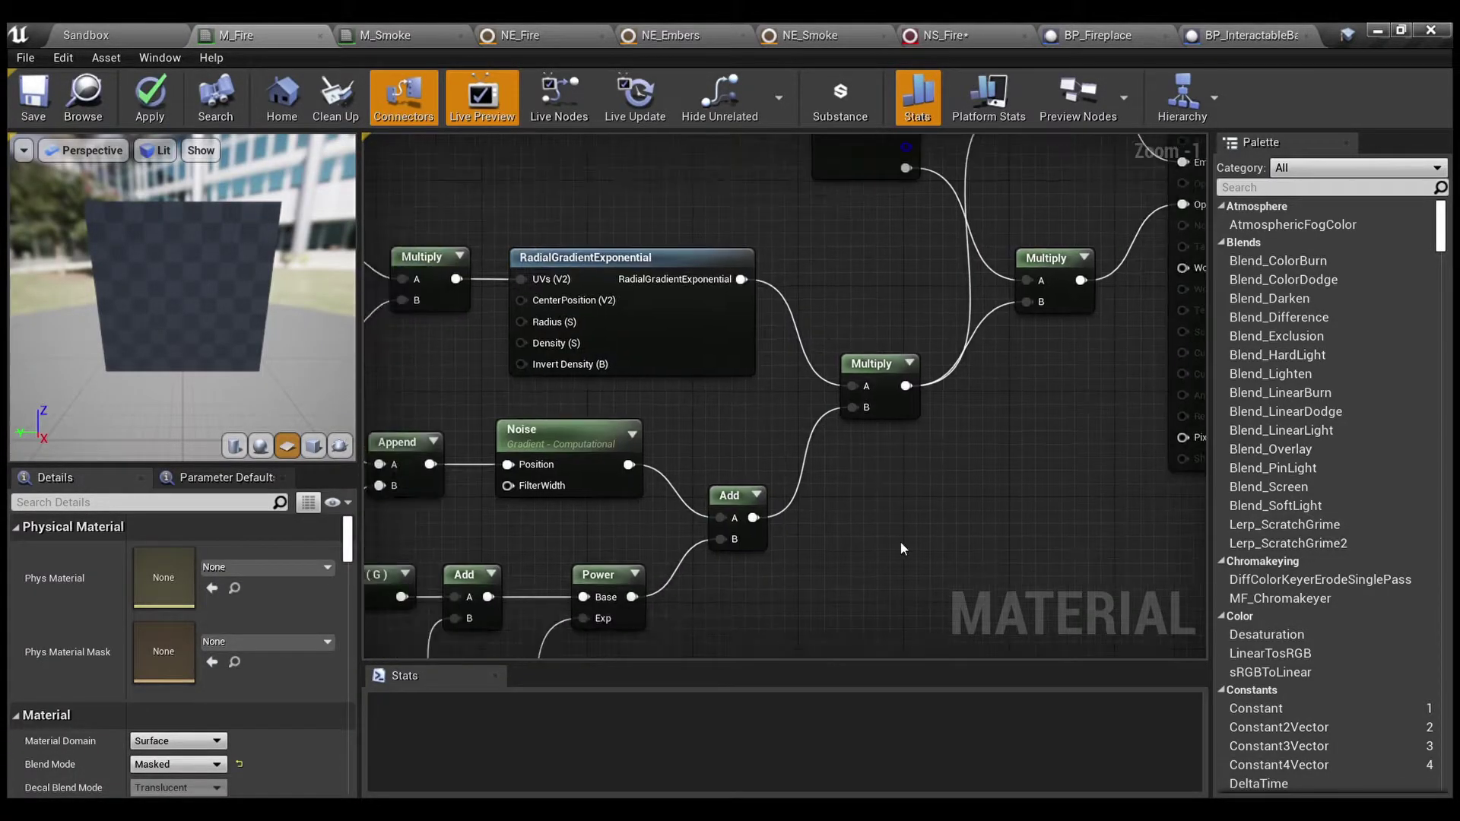
pyautogui.scroll(2, 765, 574)
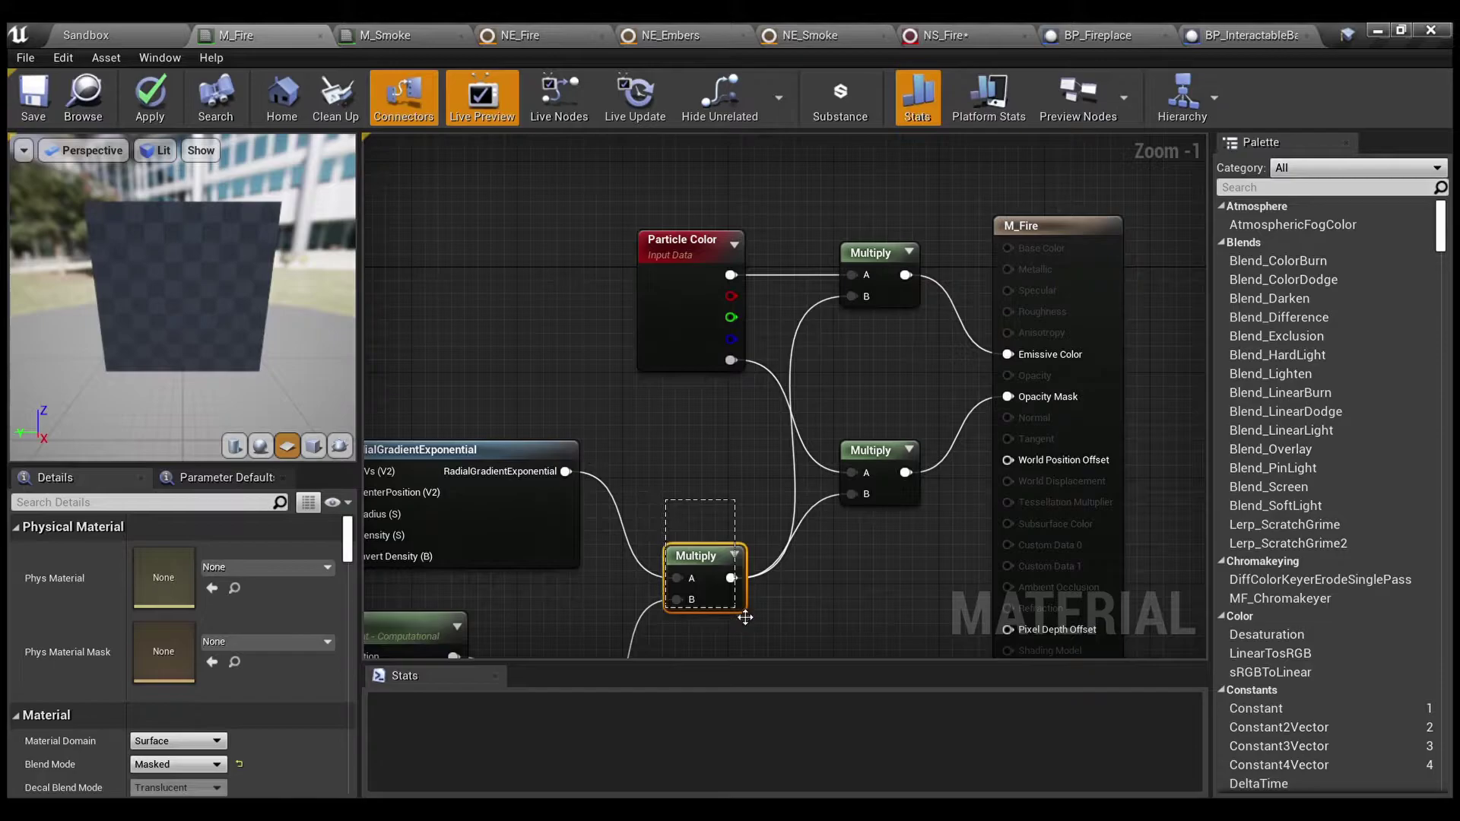
pyautogui.click(715, 562)
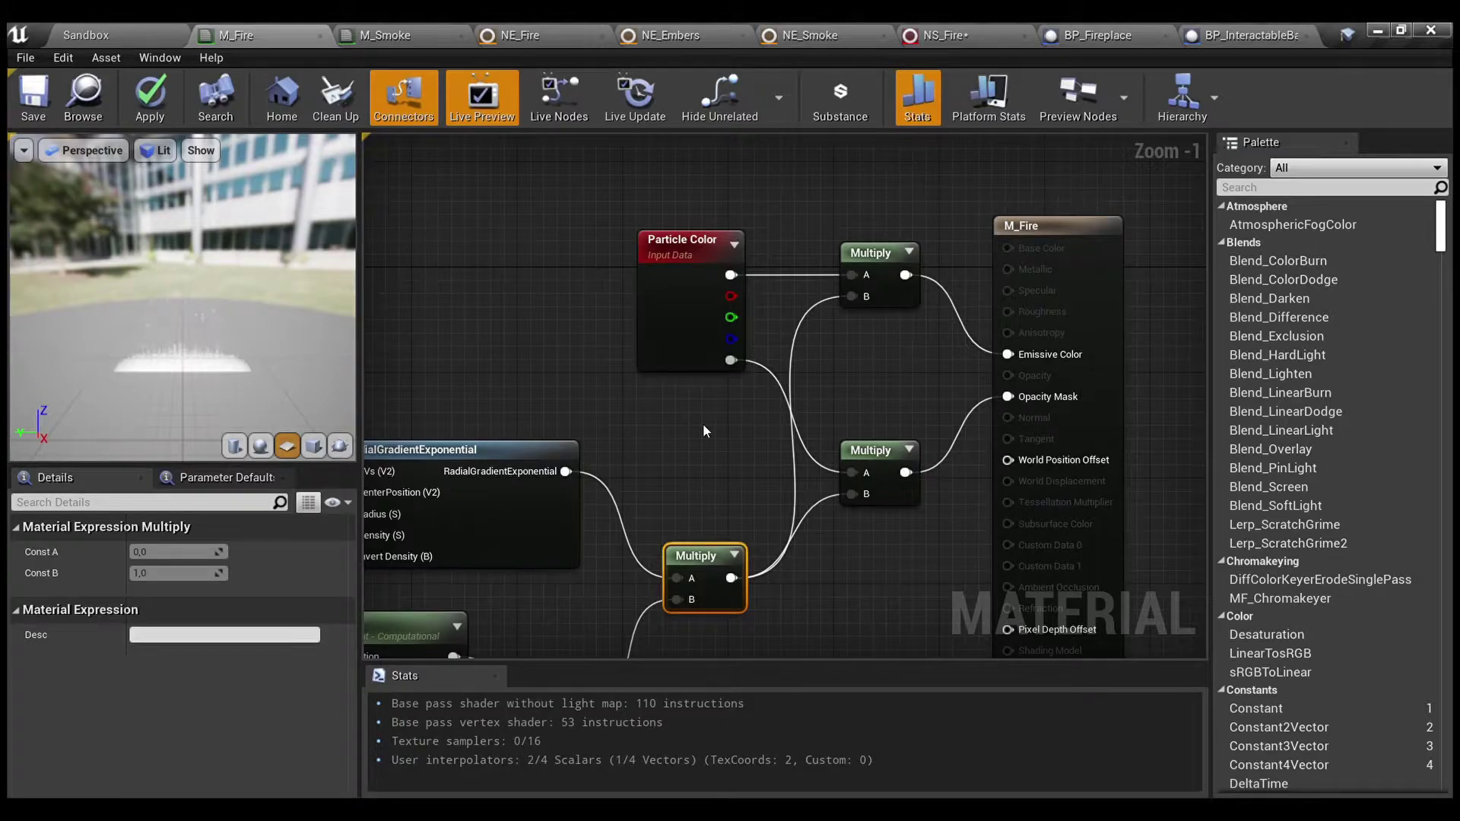
pyautogui.moveTo(703, 423); pyautogui.dragTo(806, 369, button='right')
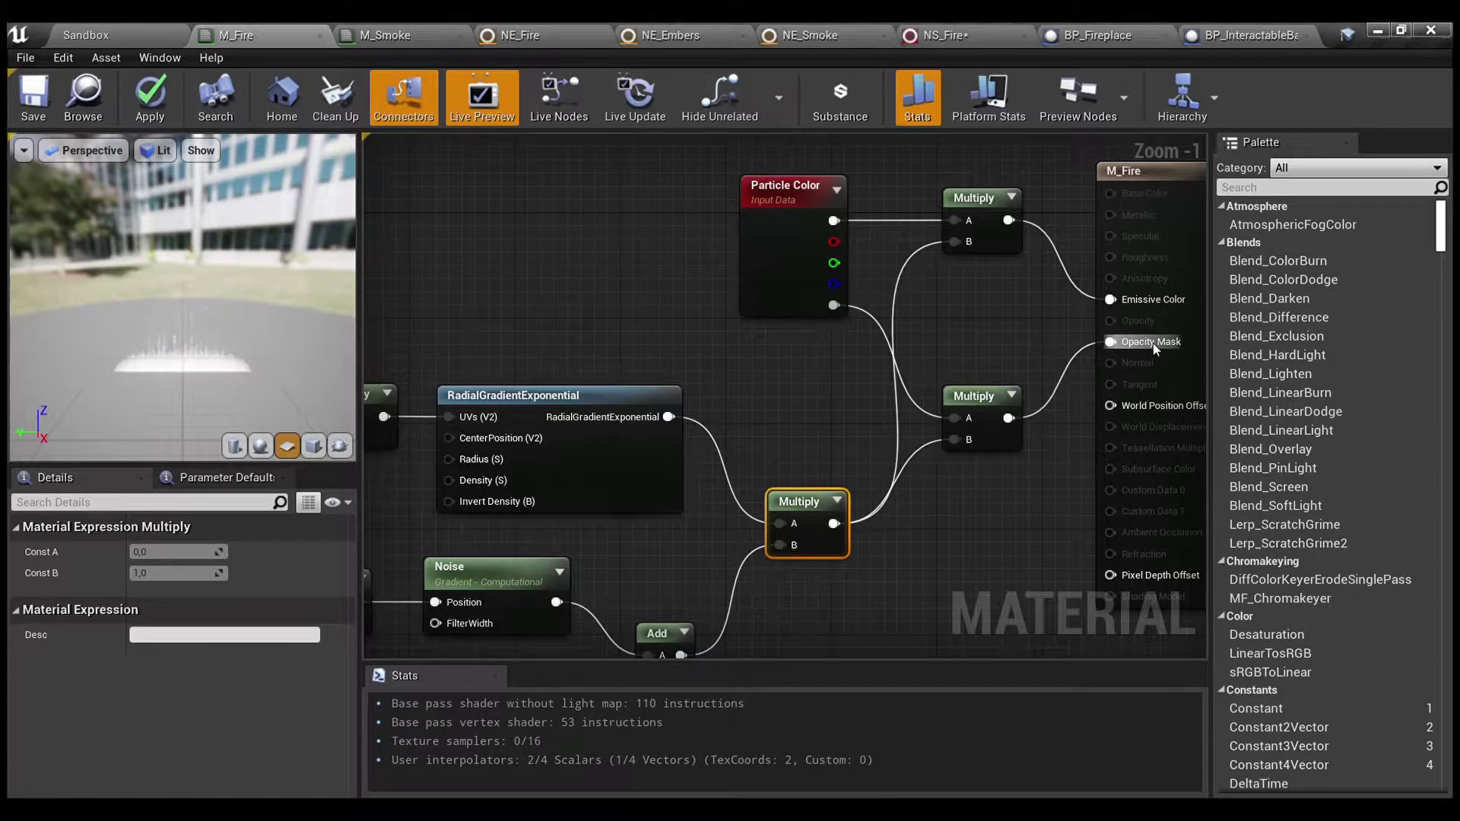
# - Set the Noise node's Scale to 3 and apply the changes to M_Fire
pyautogui.click(997, 526)
pyautogui.scroll(-2, 997, 527)
pyautogui.moveTo(930, 536); pyautogui.dragTo(1205, 253, button='right')
pyautogui.moveTo(929, 308); pyautogui.dragTo(700, 420, button='right')
pyautogui.click(700, 421)
pyautogui.click(179, 559)
pyautogui.write('3')
pyautogui.press('Return')
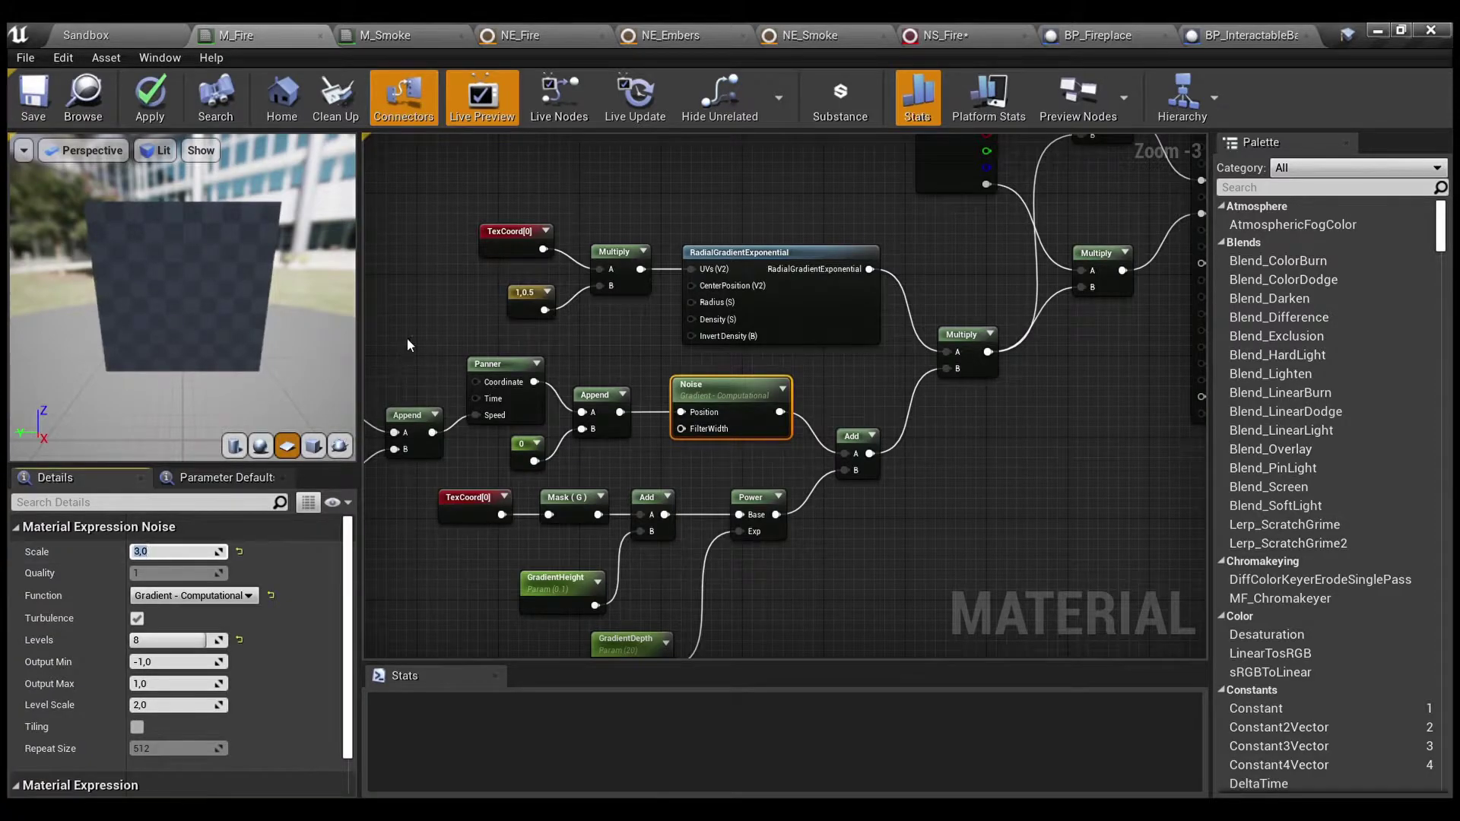
pyautogui.click(152, 102)
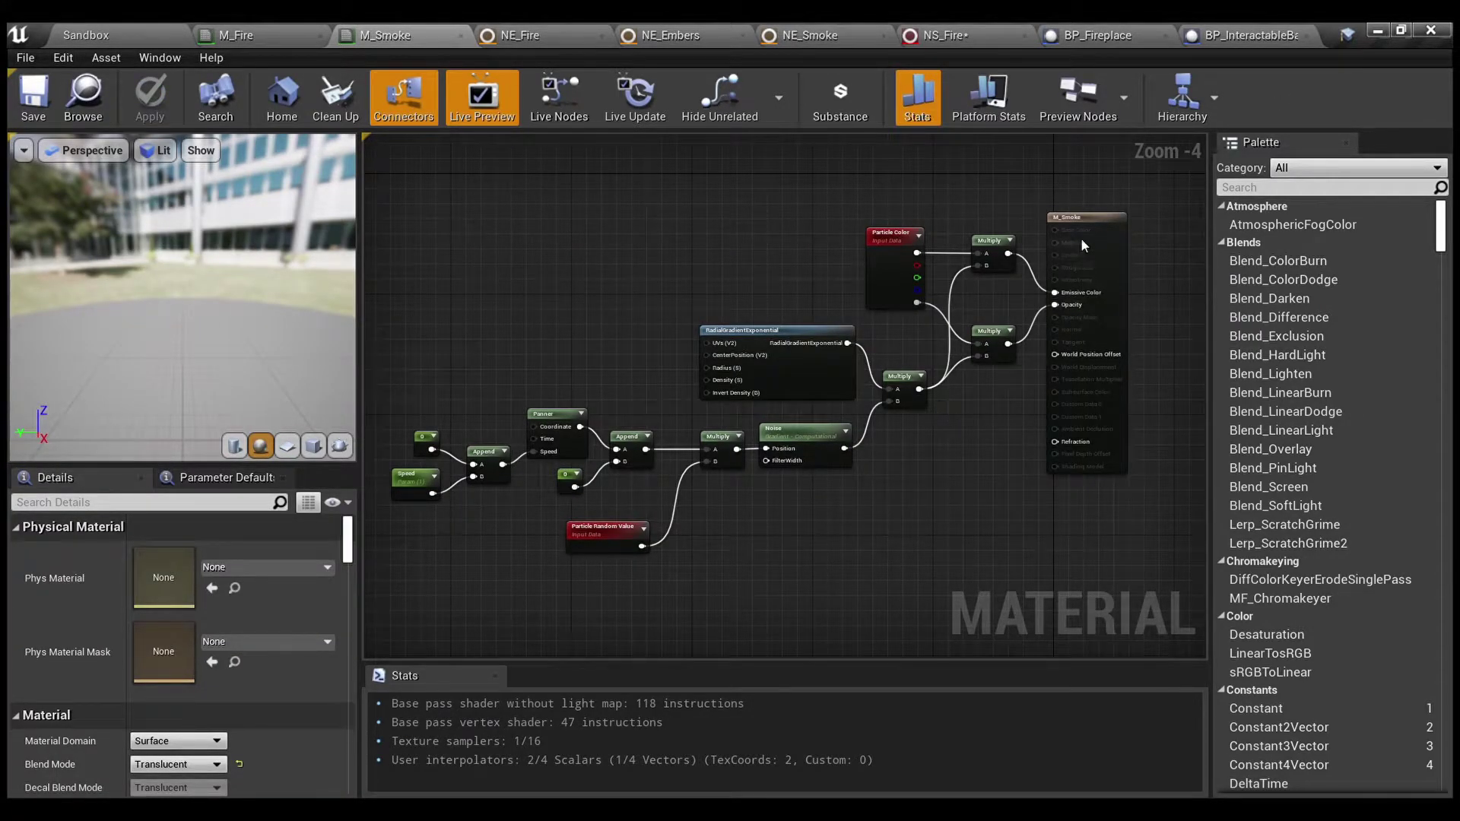
# - Open the M_Smoke material and examine its output node's blend mode, two-sided, fogging and Niagara sprite usage settings
pyautogui.click(1103, 221)
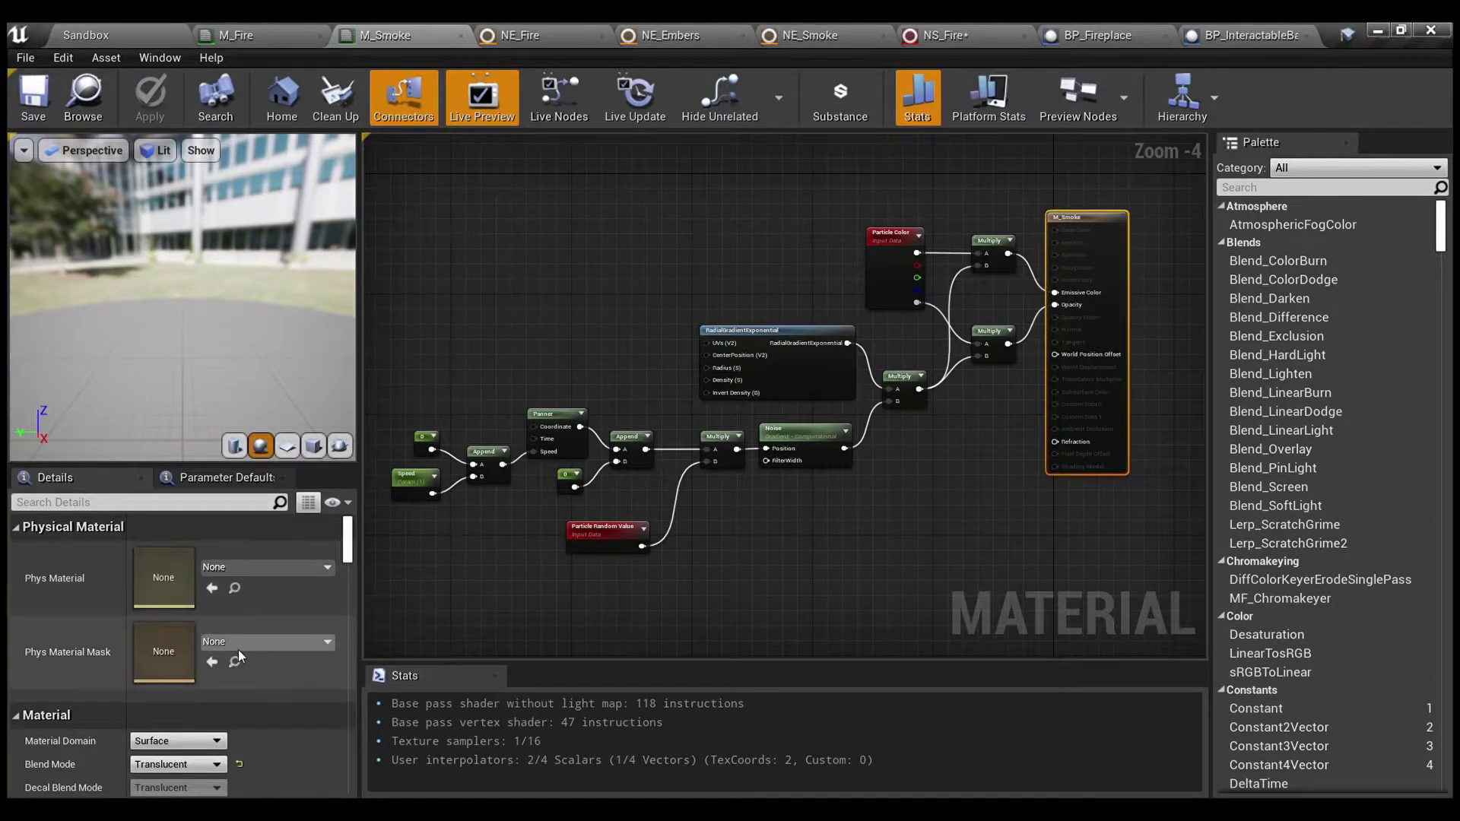
pyautogui.scroll(-1, 239, 650)
pyautogui.scroll(-2, 239, 650)
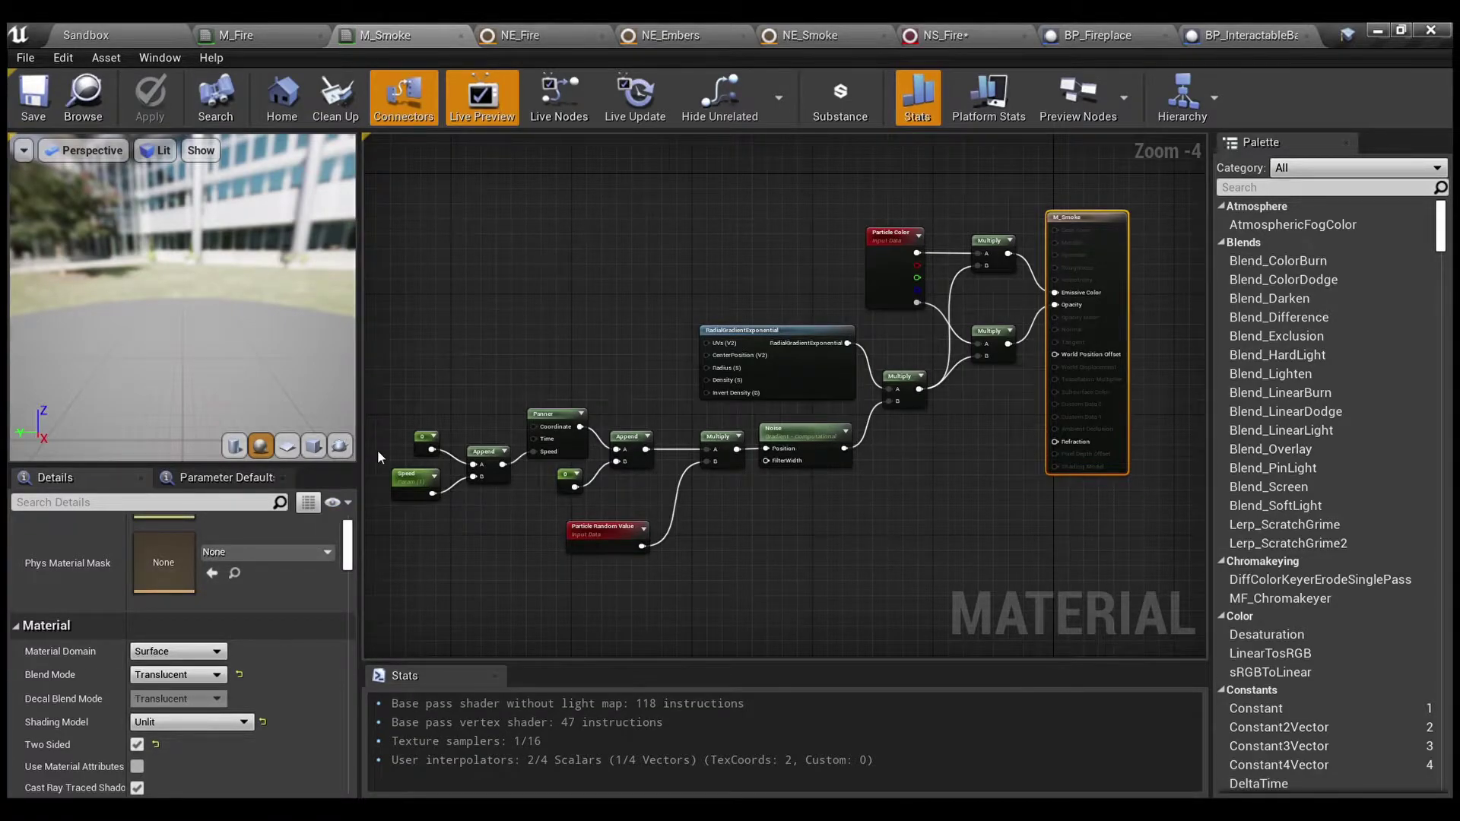
pyautogui.scroll(-2, 289, 619)
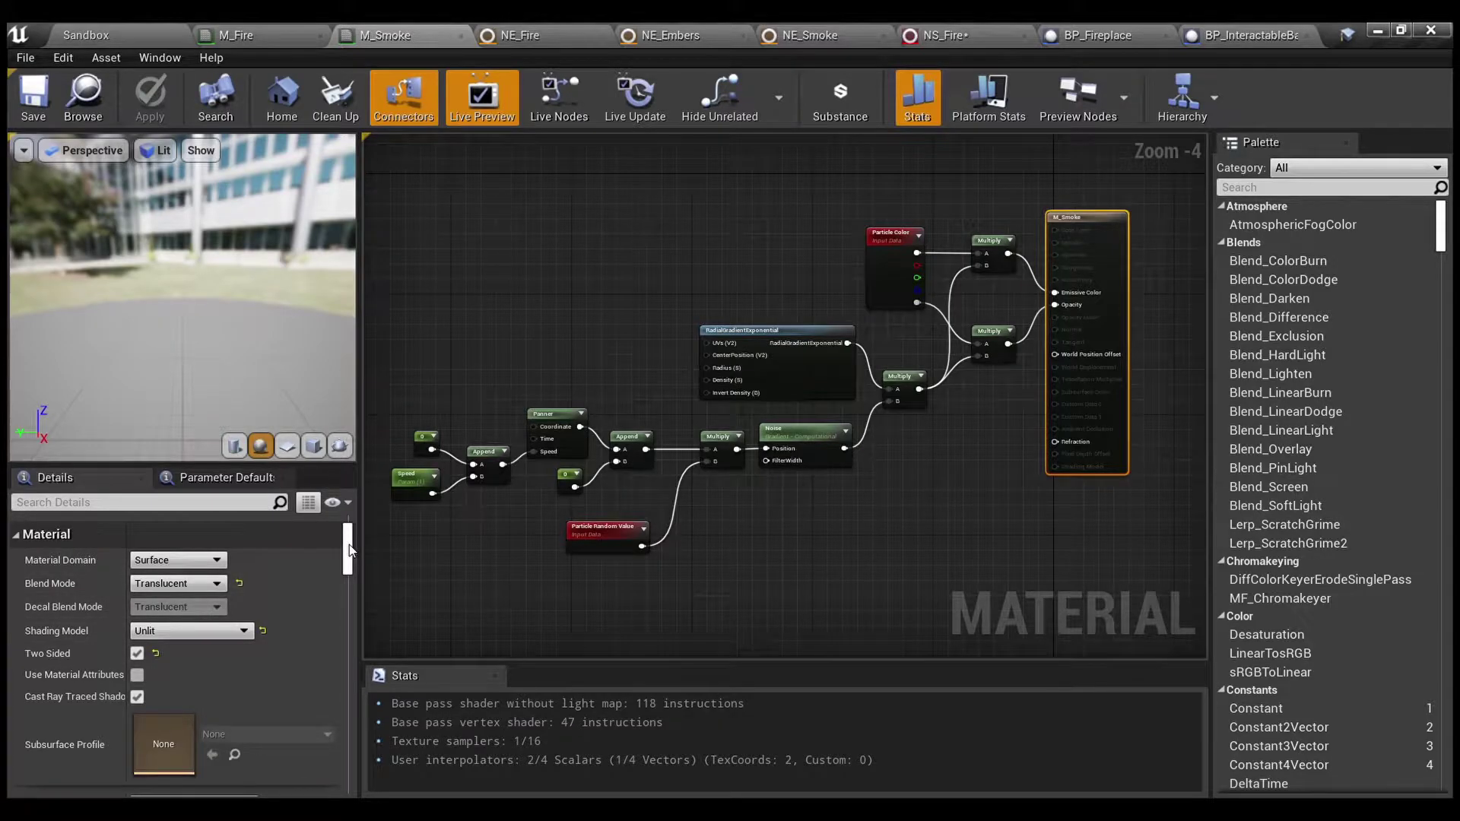
pyautogui.moveTo(350, 545); pyautogui.dragTo(331, 626)
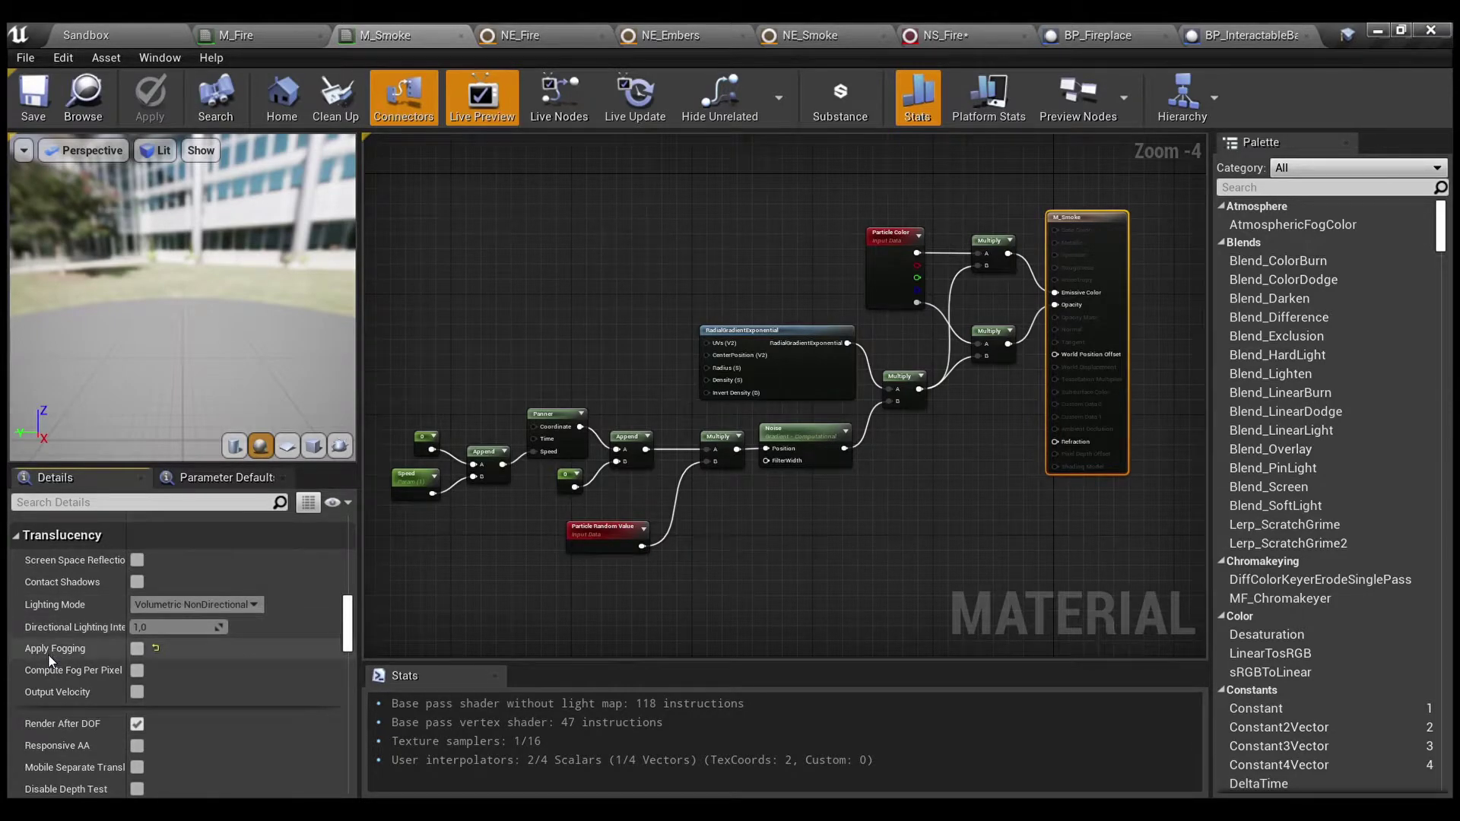
pyautogui.moveTo(347, 622); pyautogui.dragTo(346, 688)
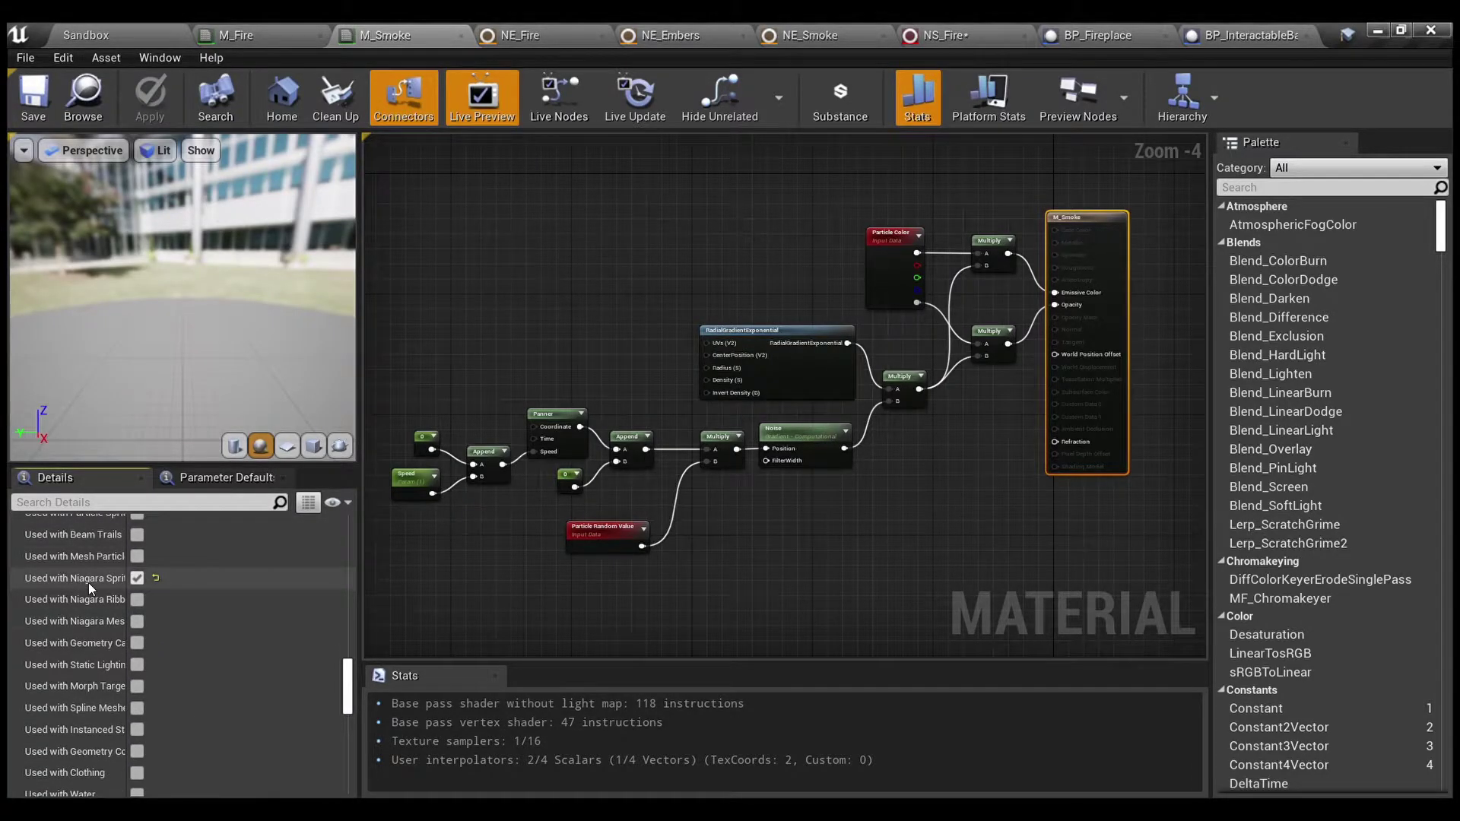
# - Examine M_Smoke's panner chain and the settings of its Noise node
pyautogui.click(697, 582)
pyautogui.scroll(3, 522, 517)
pyautogui.moveTo(556, 553); pyautogui.dragTo(692, 557, button='right')
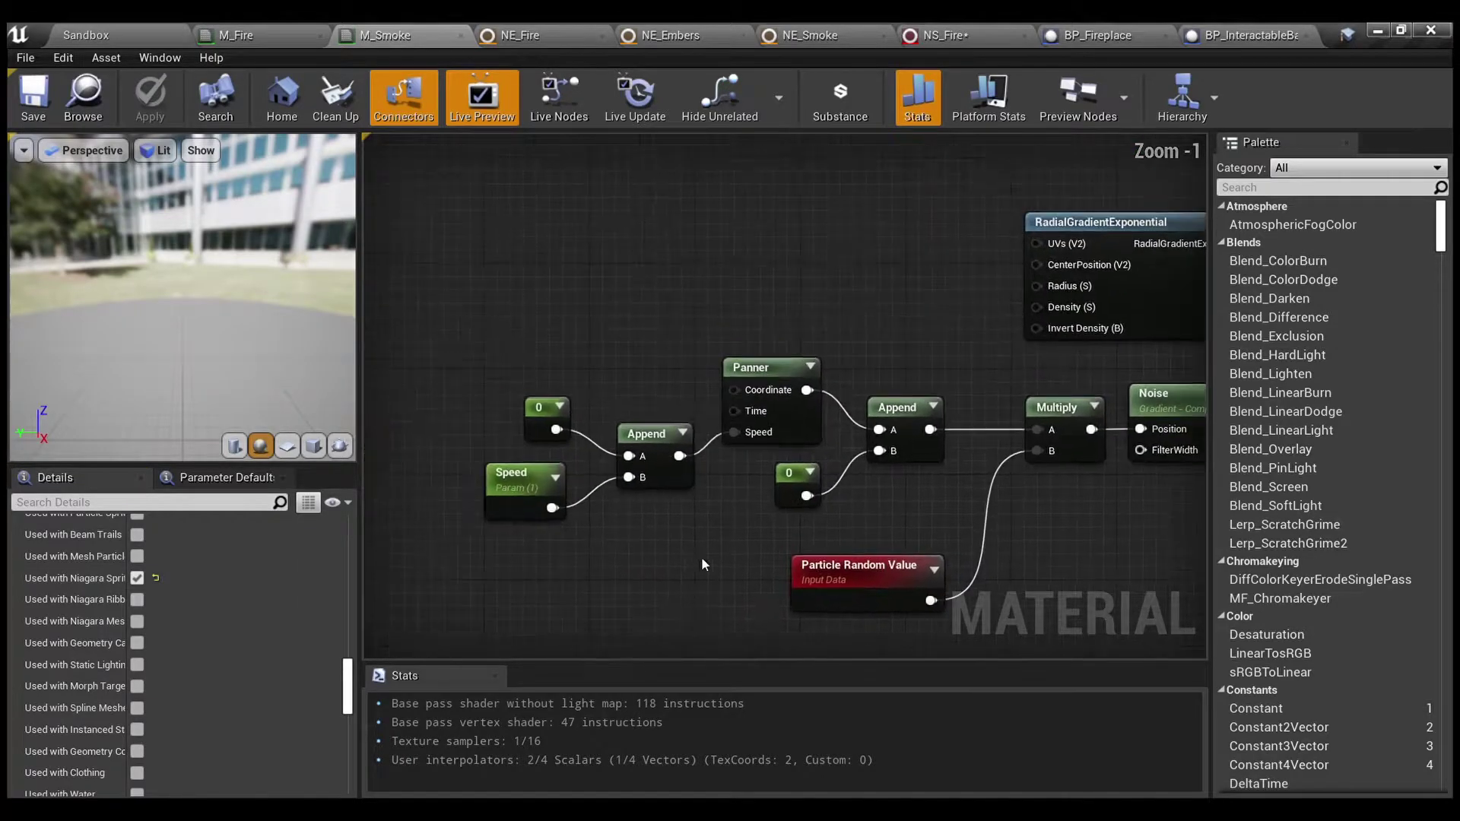
pyautogui.moveTo(1139, 431); pyautogui.dragTo(943, 448, button='right')
pyautogui.click(983, 431)
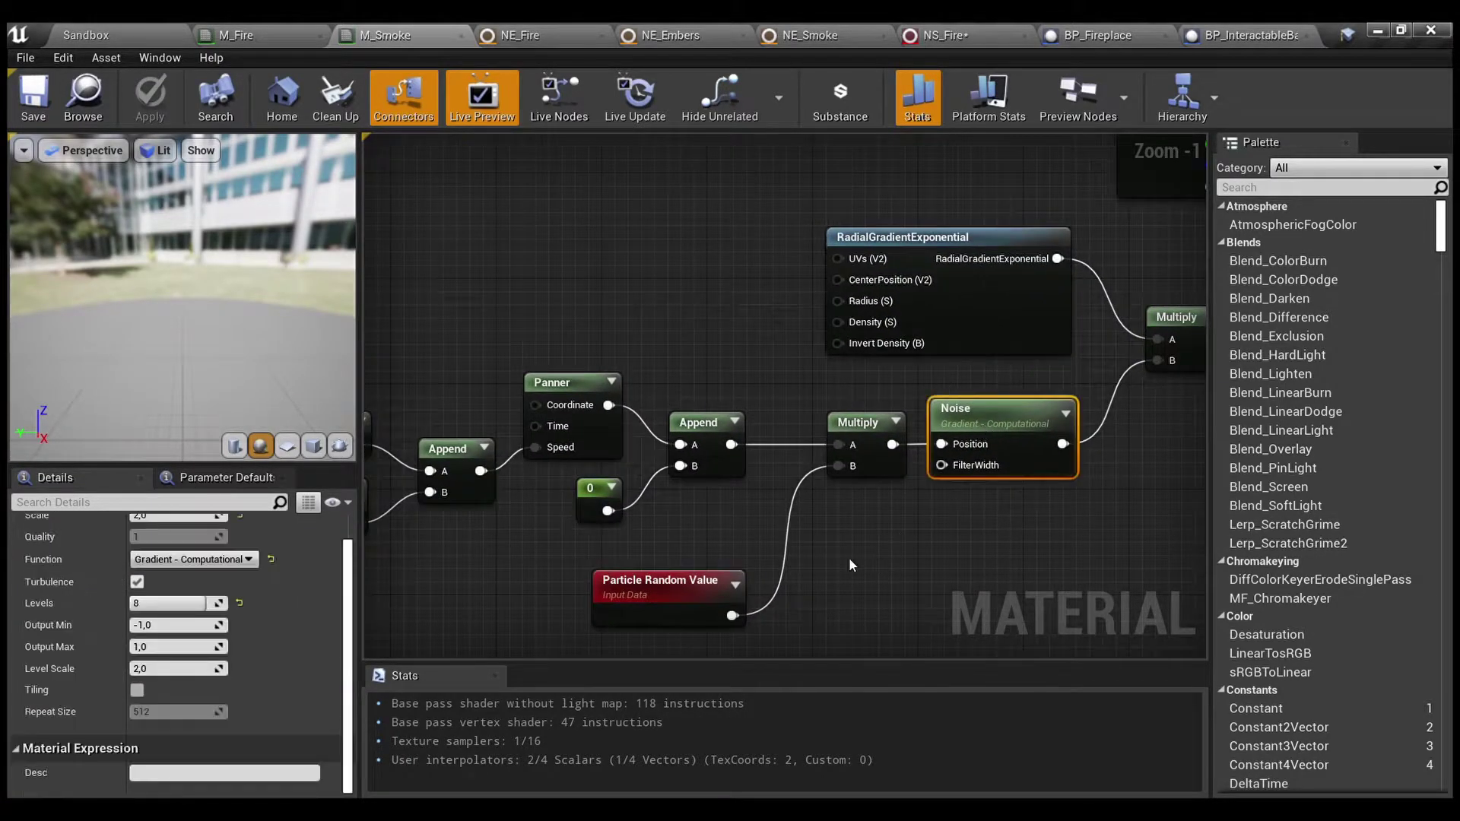
pyautogui.scroll(2, 242, 579)
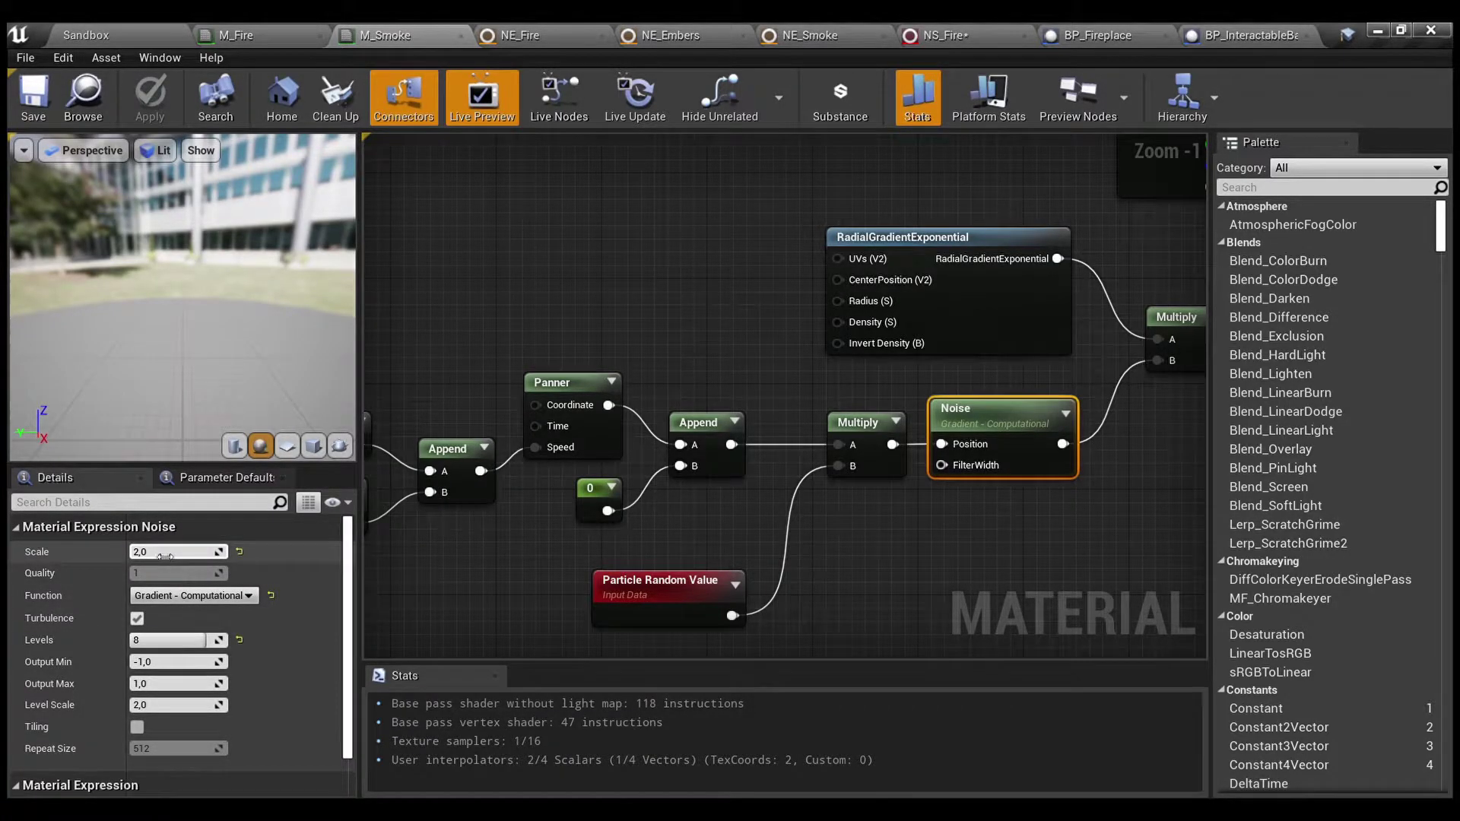
# - Examine how Particle Random Value is multiplied with the appended panner coordinates to feed the Noise node's Position
pyautogui.moveTo(659, 532); pyautogui.dragTo(804, 477, button='right')
pyautogui.moveTo(1003, 586); pyautogui.dragTo(948, 390)
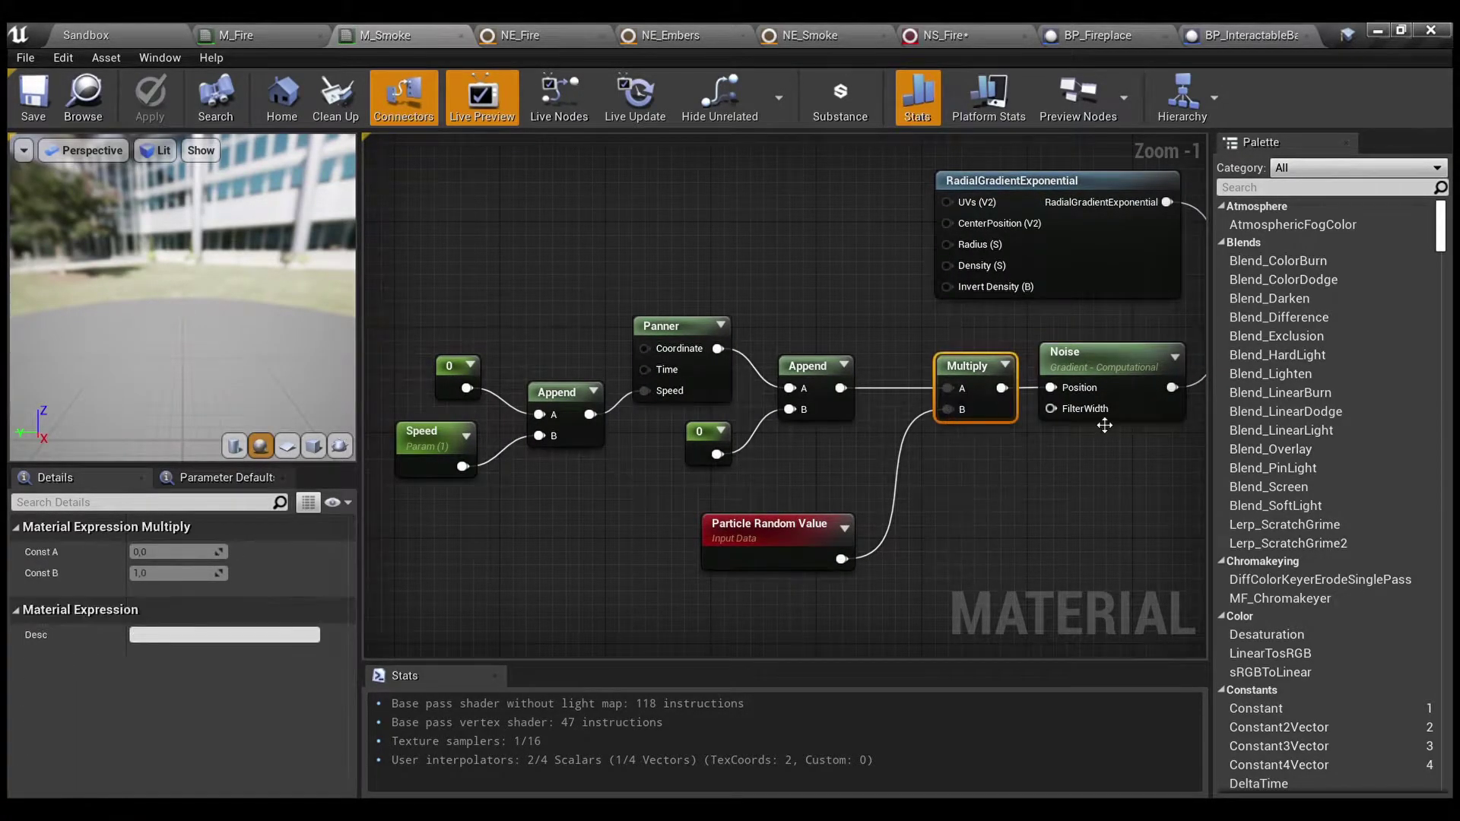
pyautogui.click(780, 536)
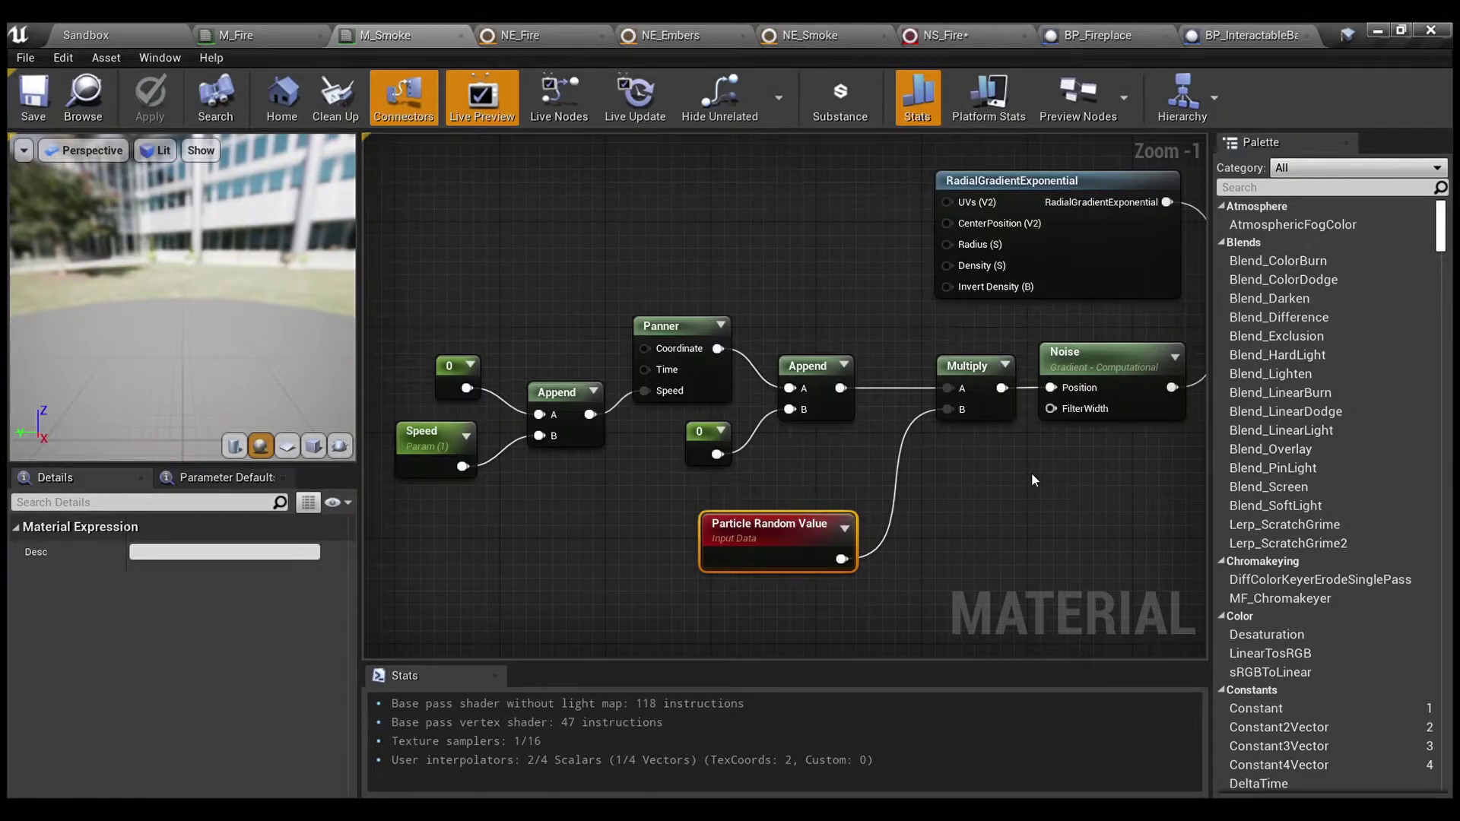
pyautogui.moveTo(1031, 472); pyautogui.dragTo(839, 513, button='right')
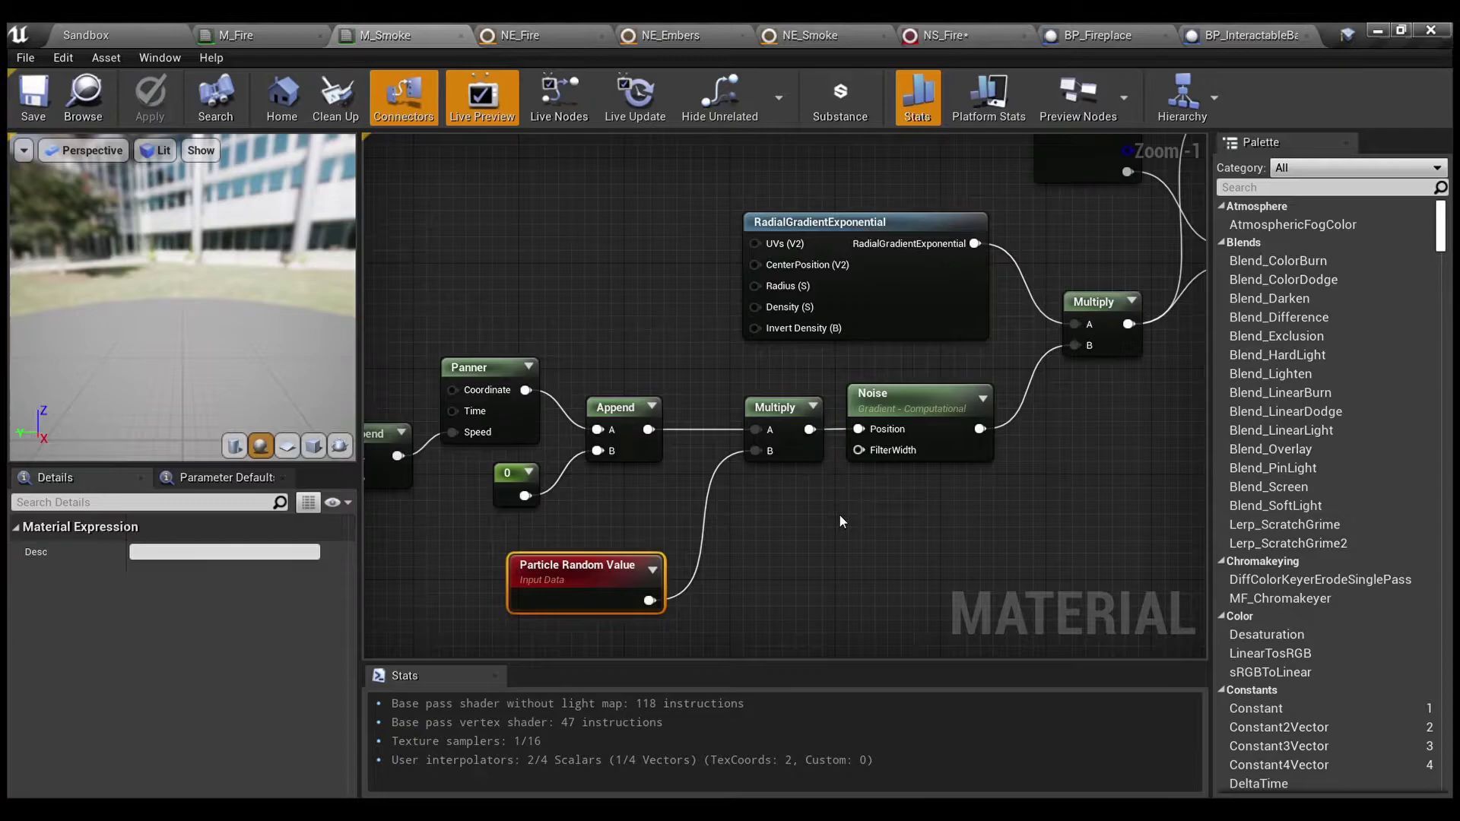
pyautogui.click(840, 514)
pyautogui.scroll(-2, 839, 509)
pyautogui.moveTo(839, 508); pyautogui.dragTo(689, 550, button='right')
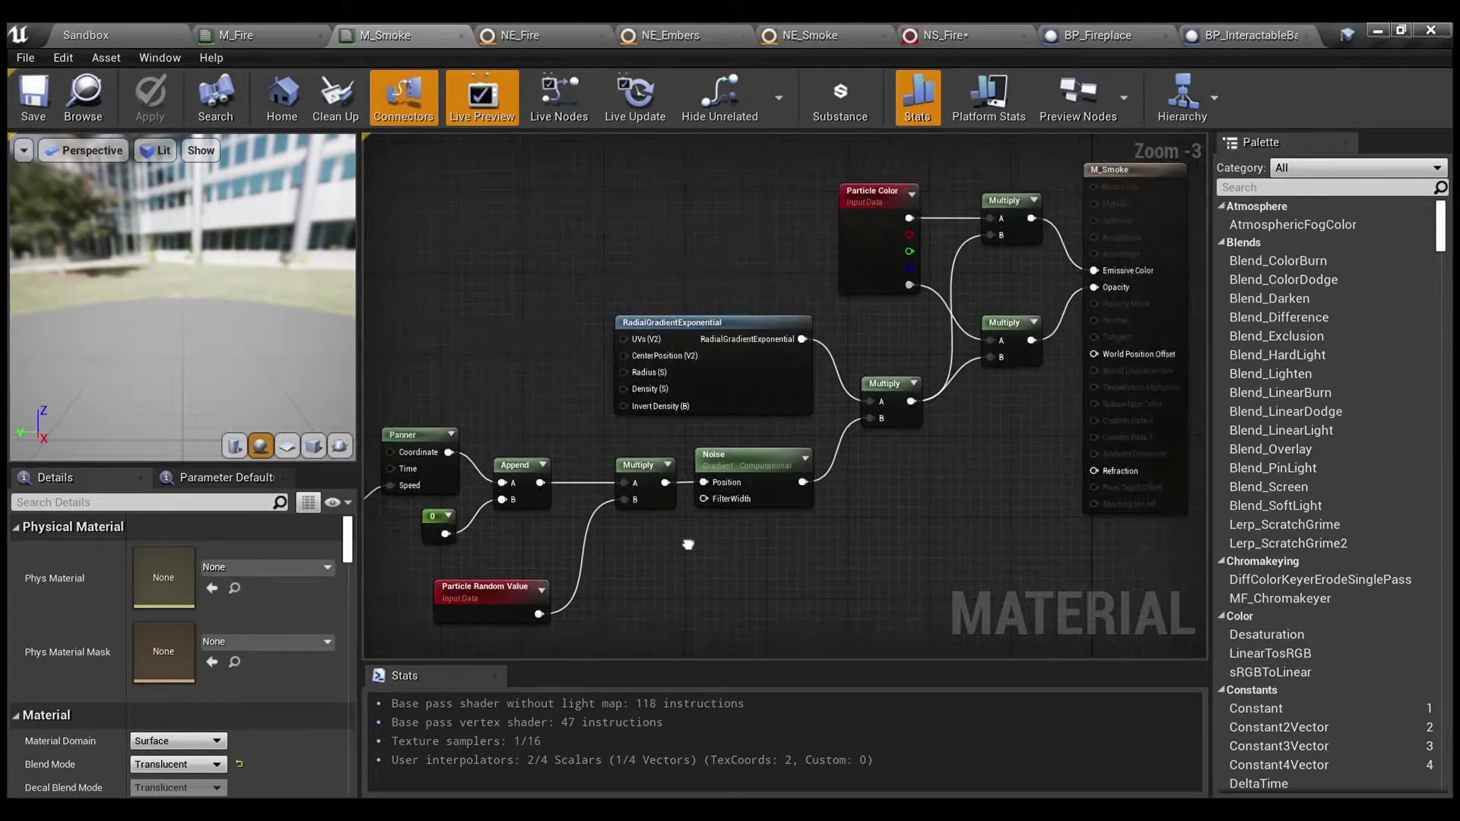
pyautogui.scroll(2, 654, 499)
pyautogui.moveTo(488, 579); pyautogui.dragTo(670, 486, button='right')
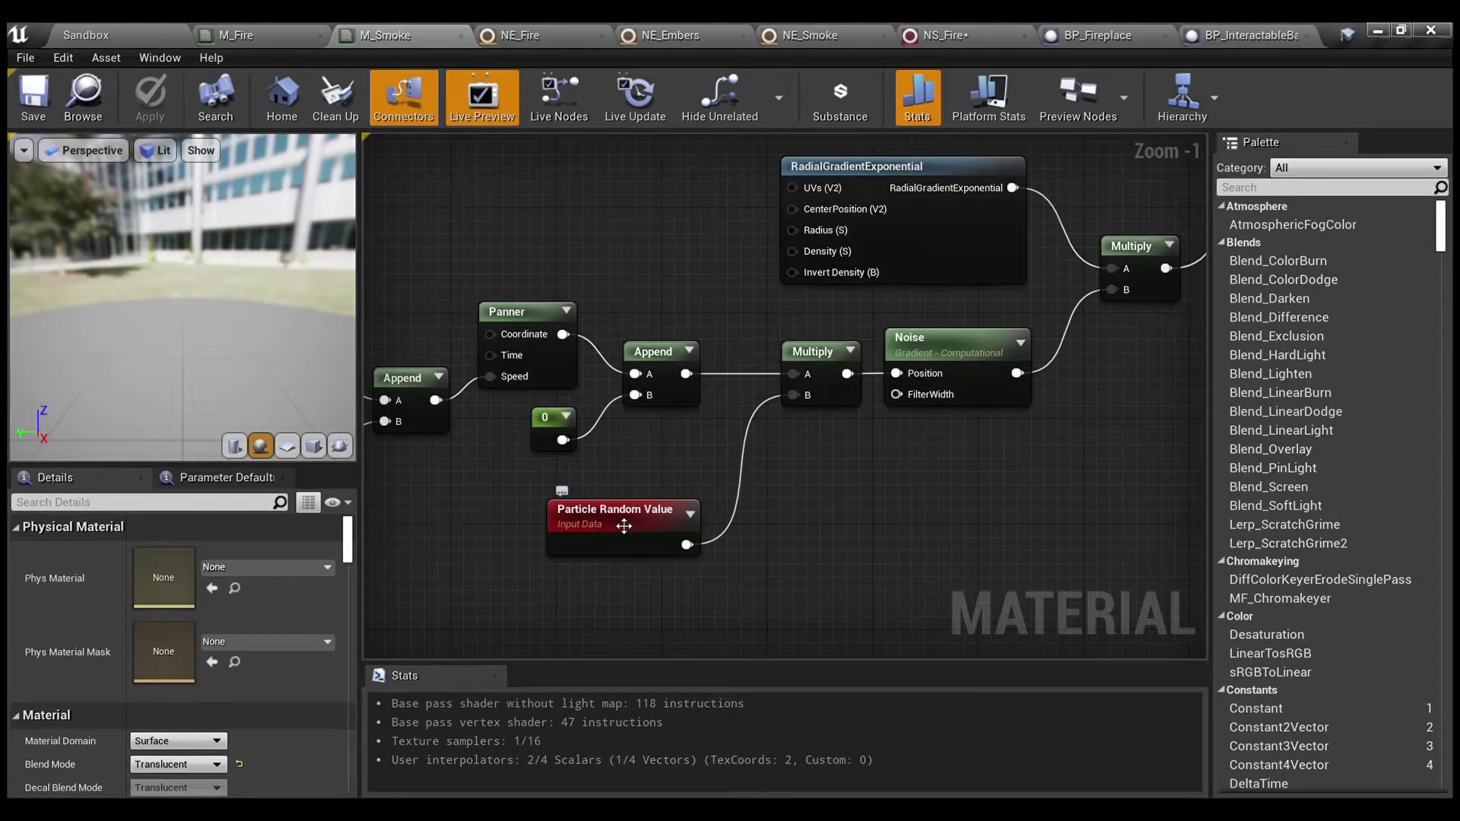
pyautogui.click(669, 536)
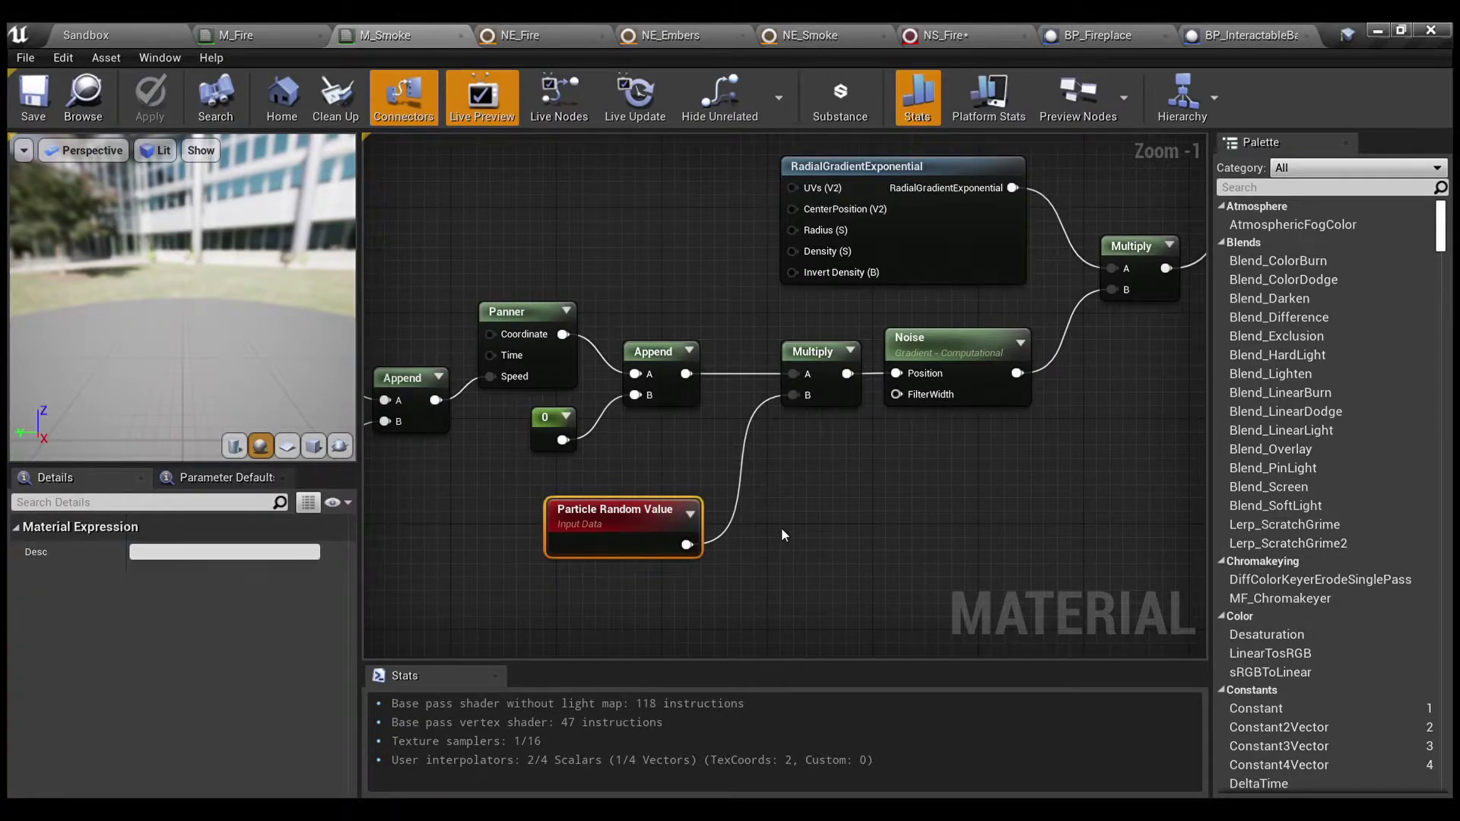
# - Disconnect Particle Random Value from the Multiply node that feeds the Noise node's Position
pyautogui.moveTo(884, 468); pyautogui.dragTo(742, 504, button='right')
pyautogui.click(743, 504)
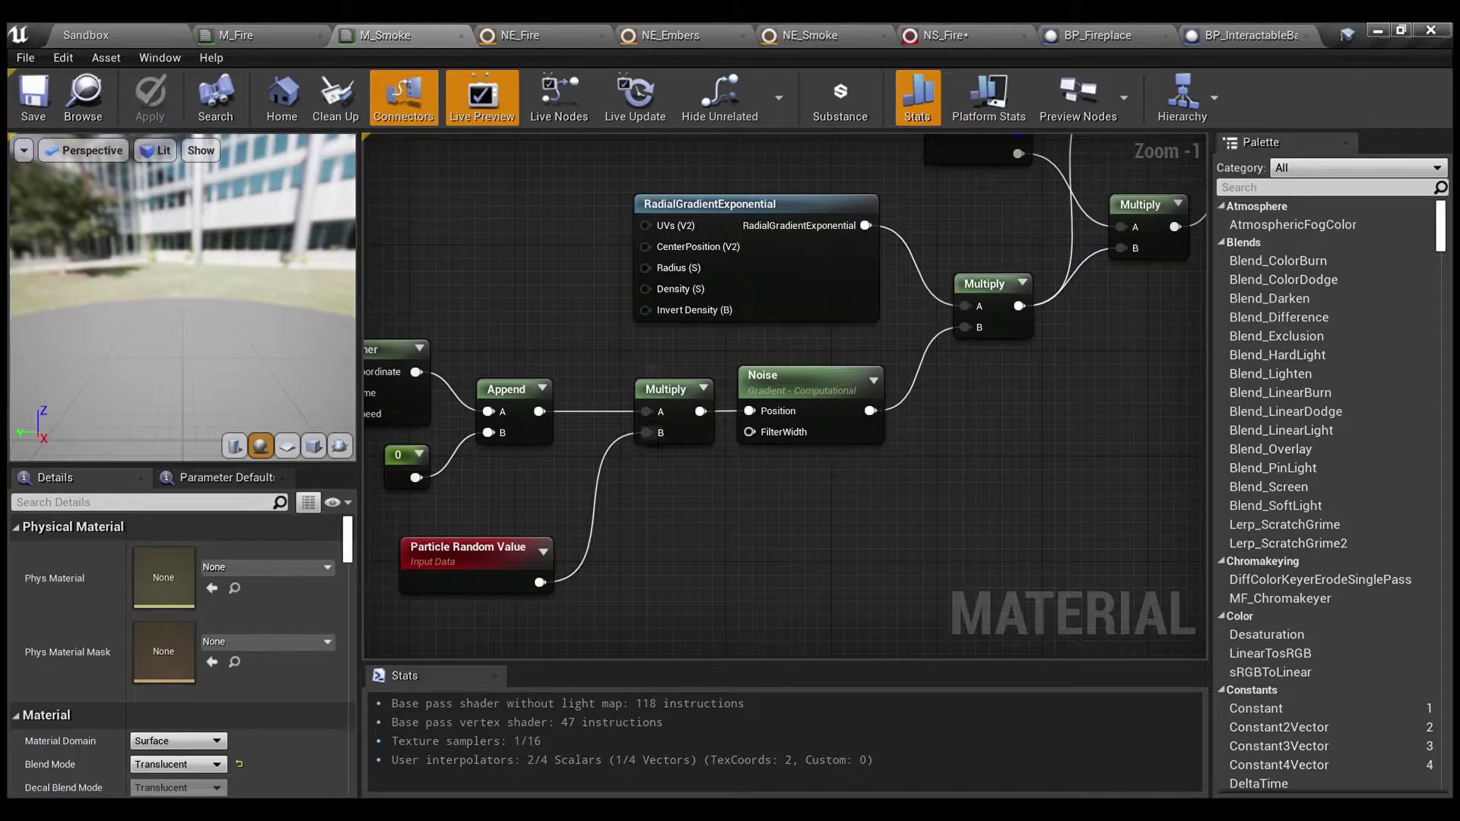
pyautogui.keyDown('alt'); pyautogui.click(647, 433); pyautogui.keyUp('alt')
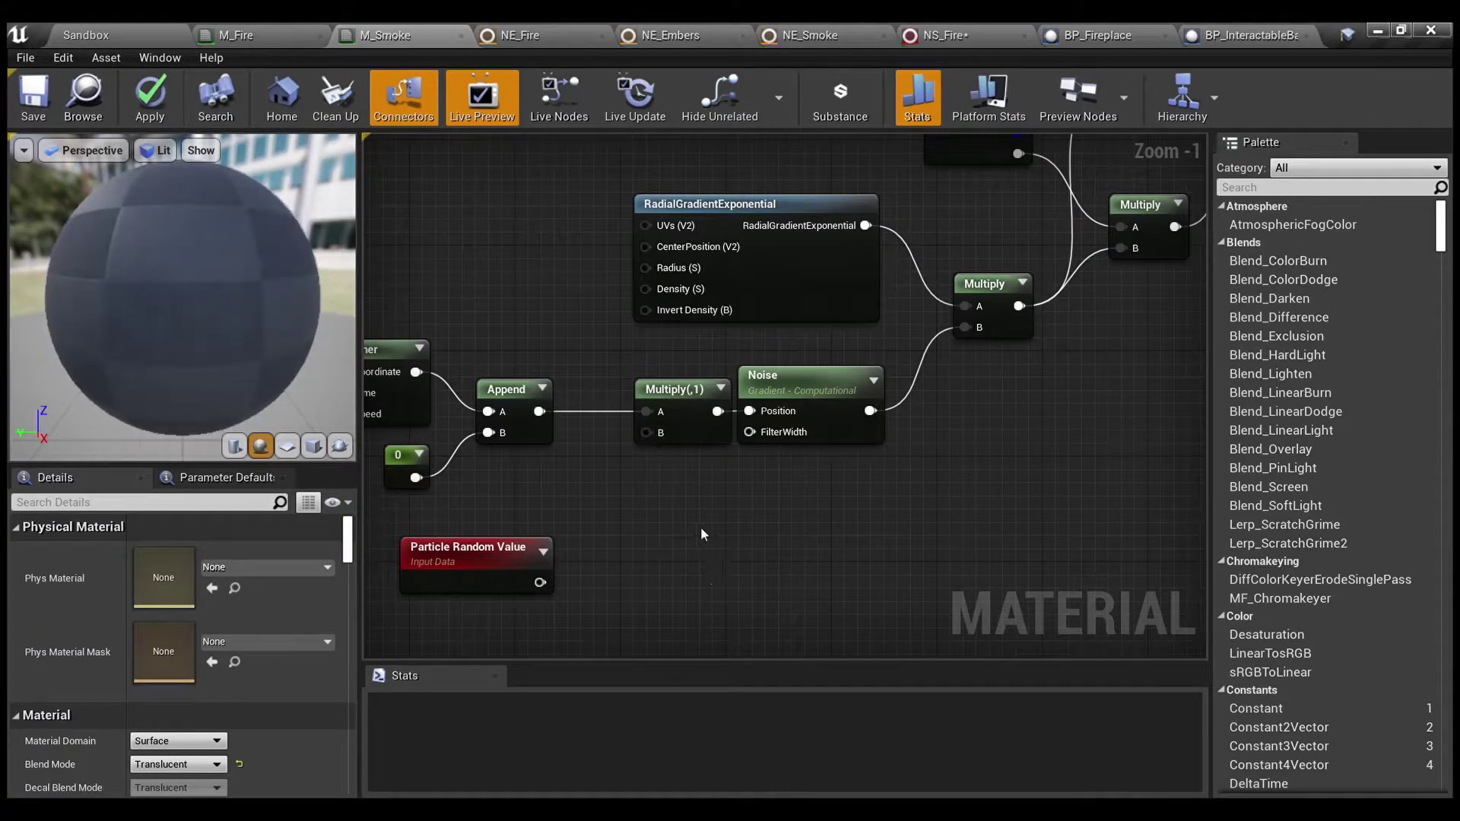
pyautogui.moveTo(716, 497); pyautogui.dragTo(757, 568, button='right')
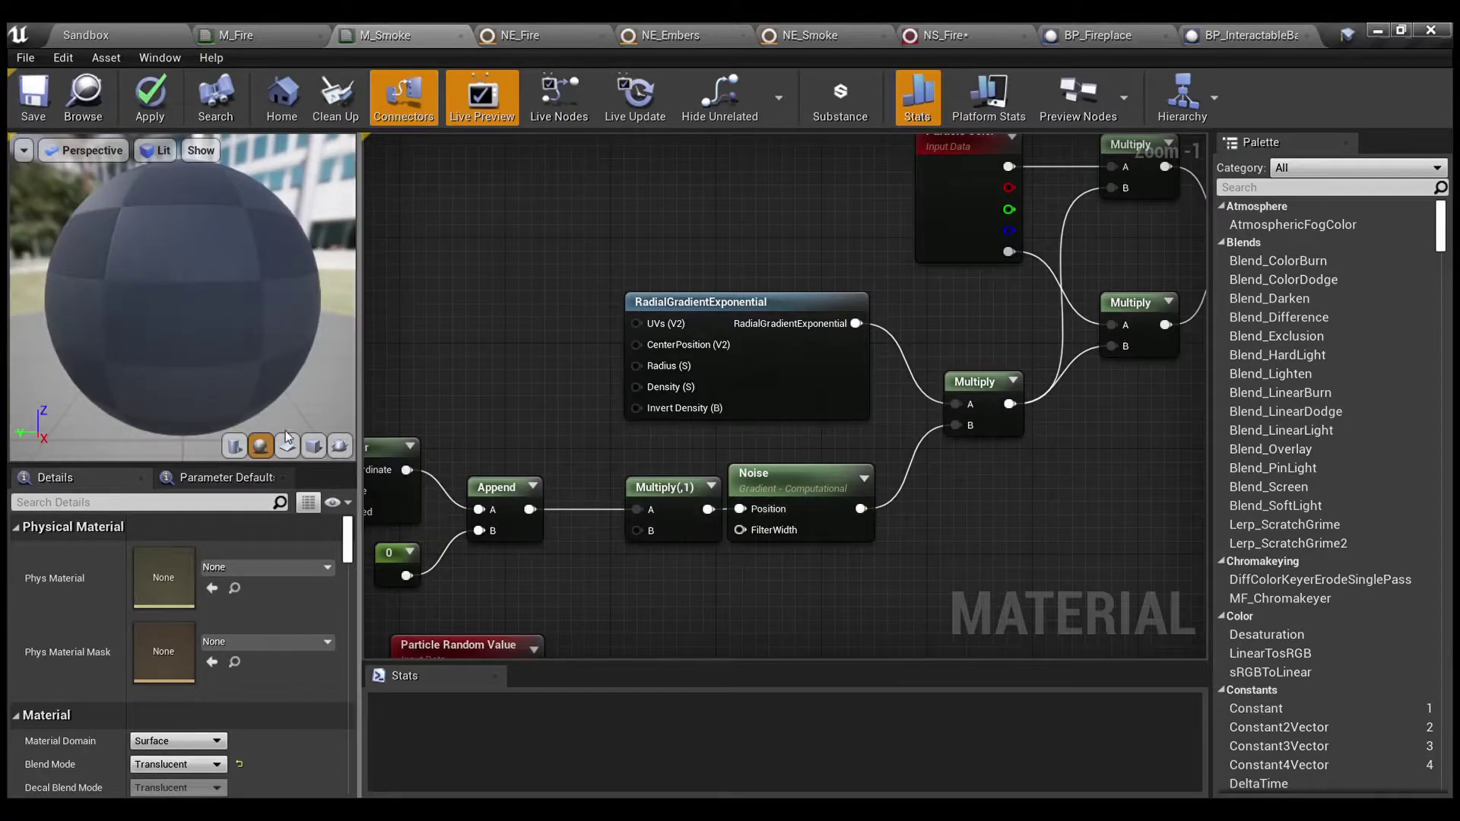
pyautogui.moveTo(560, 611); pyautogui.dragTo(618, 513, button='right')
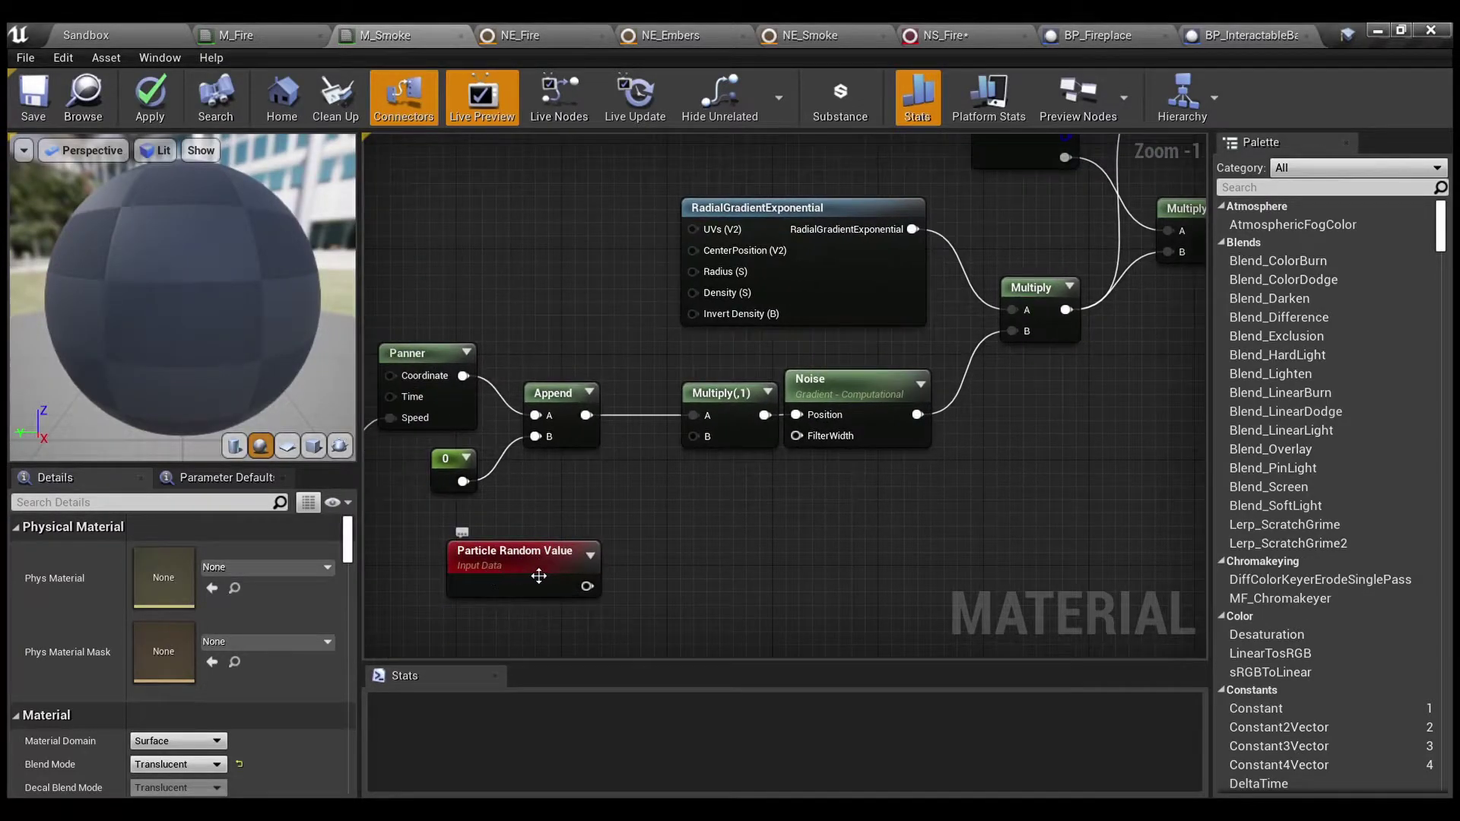
# - Preview the M_Smoke material on a plane and examine its gradient and noise nodes
pyautogui.click(288, 447)
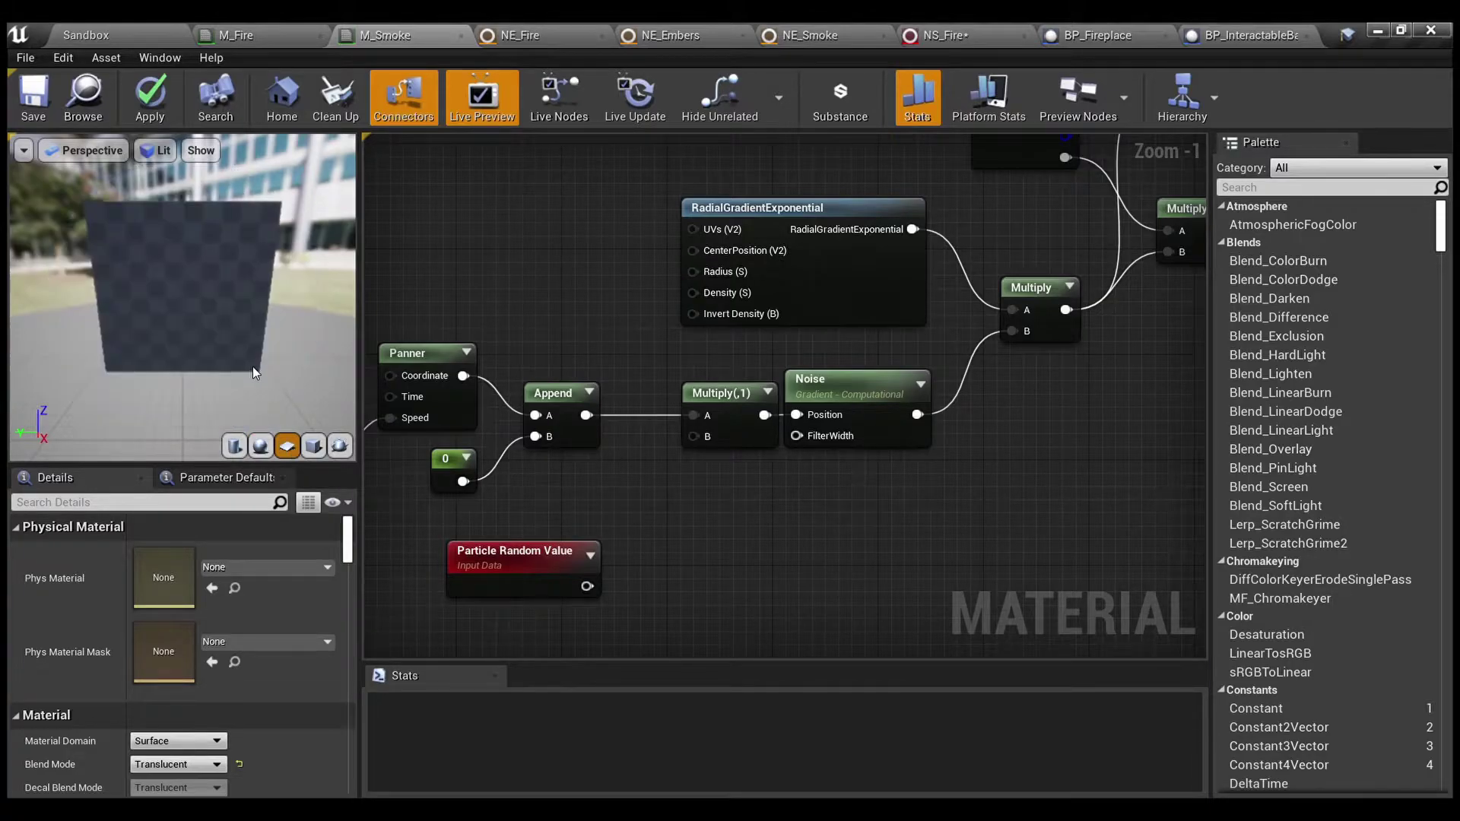
pyautogui.moveTo(712, 471); pyautogui.dragTo(764, 581, button='right')
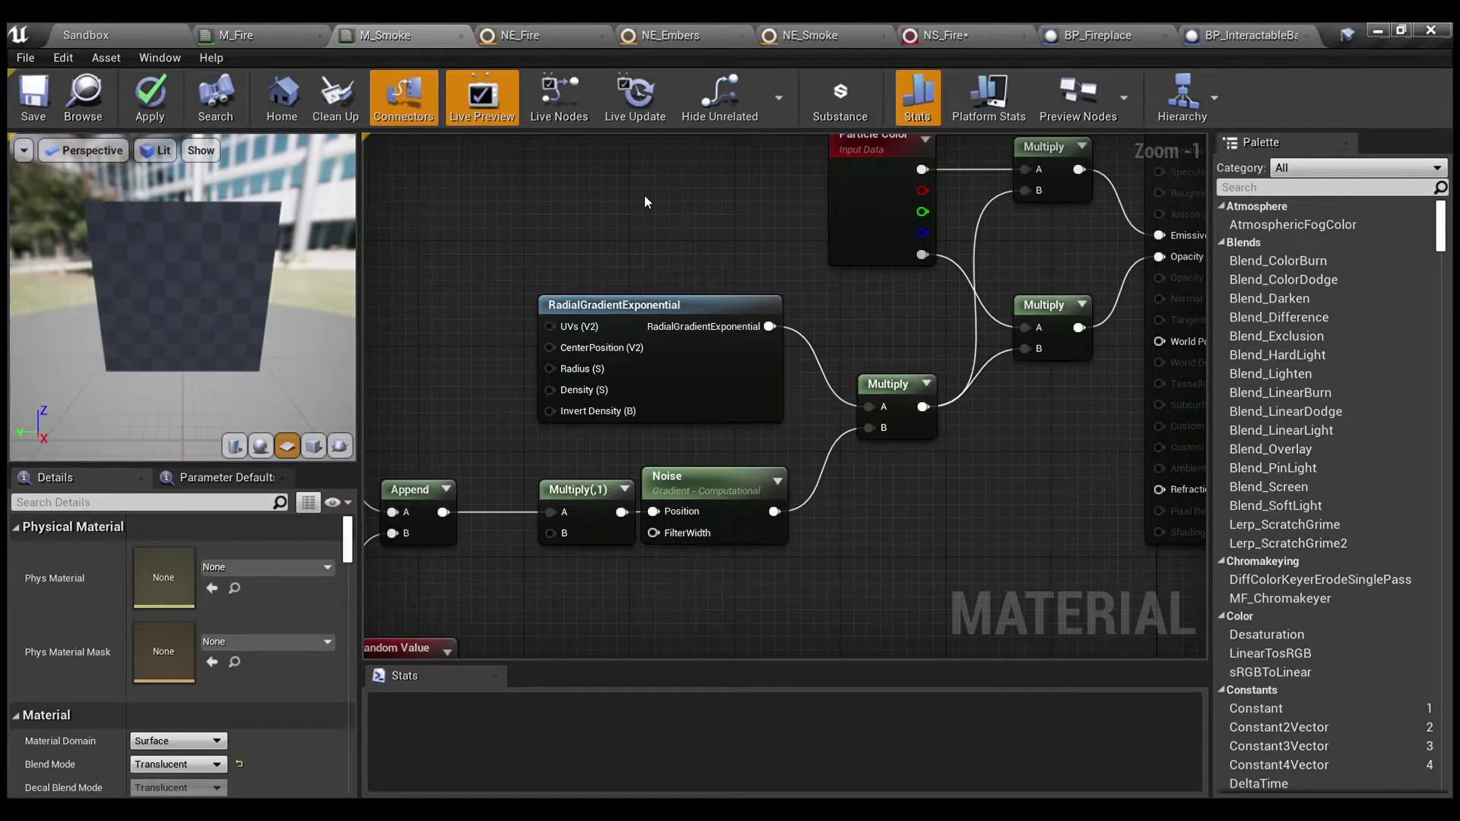
pyautogui.moveTo(896, 327); pyautogui.dragTo(739, 415, button='right')
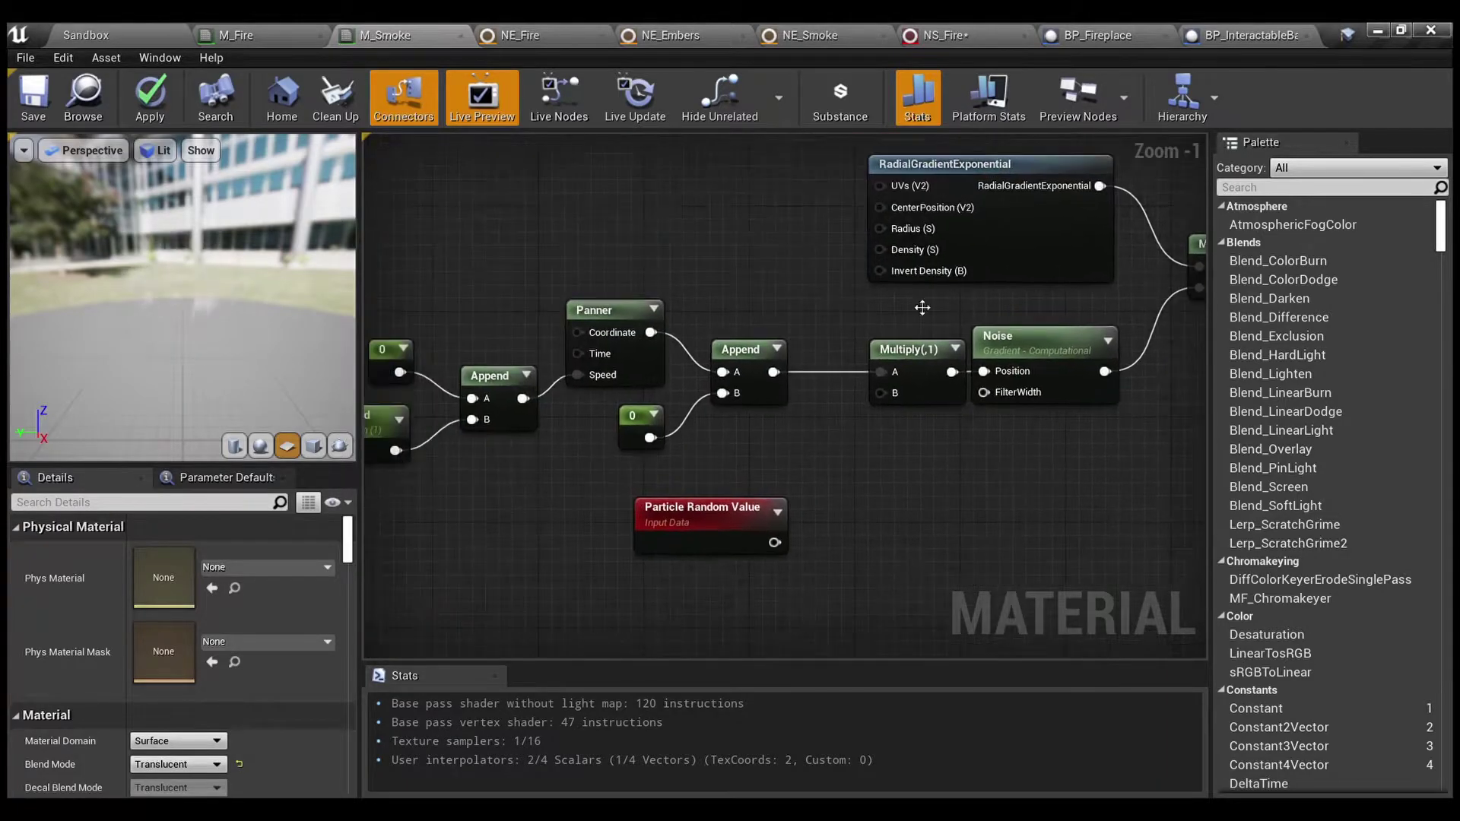
# - Reconnect Particle Random Value to the B input of the Multiply node before Noise
pyautogui.click(768, 550)
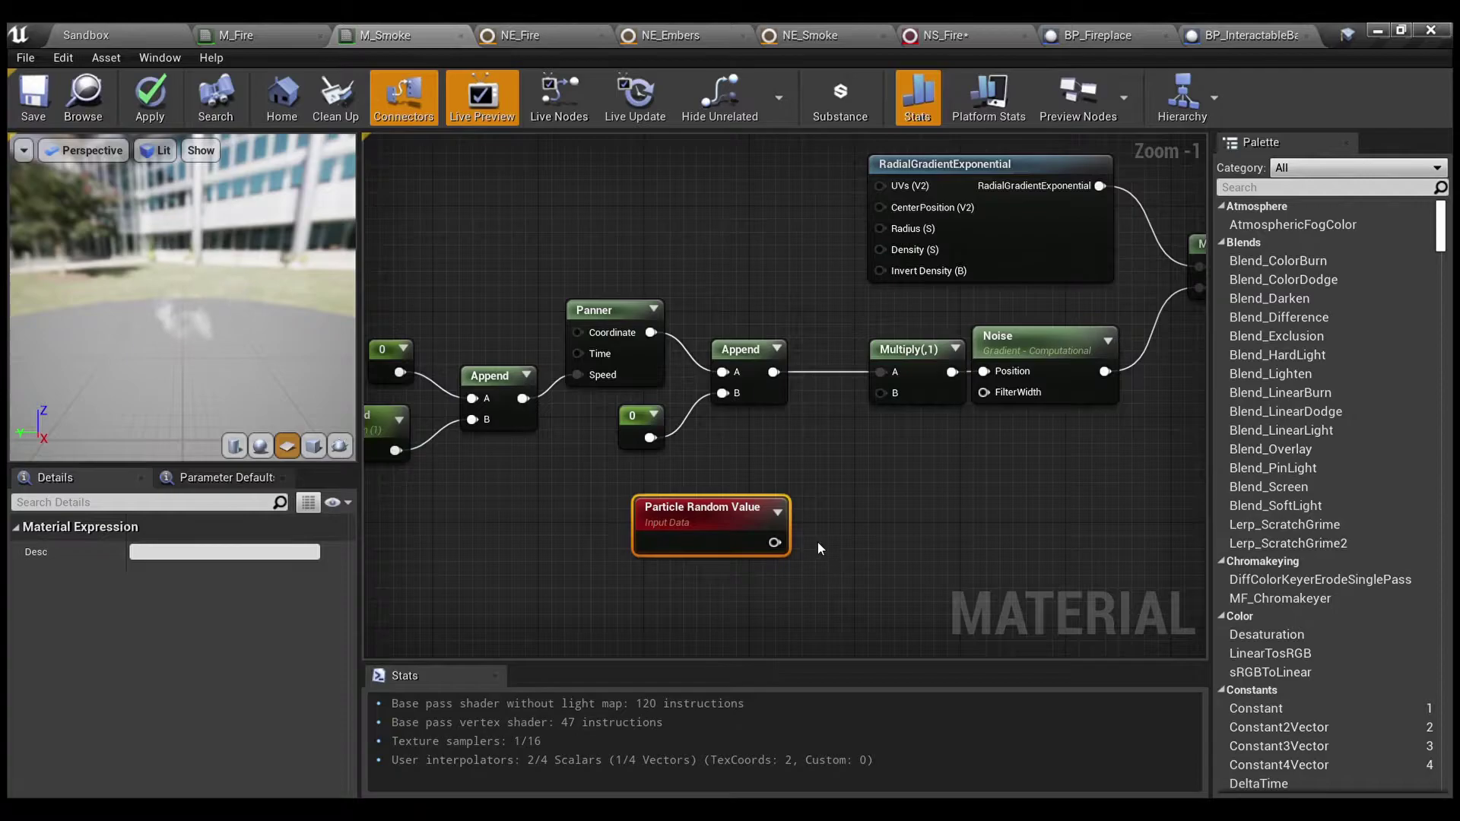
pyautogui.moveTo(771, 544); pyautogui.dragTo(883, 394)
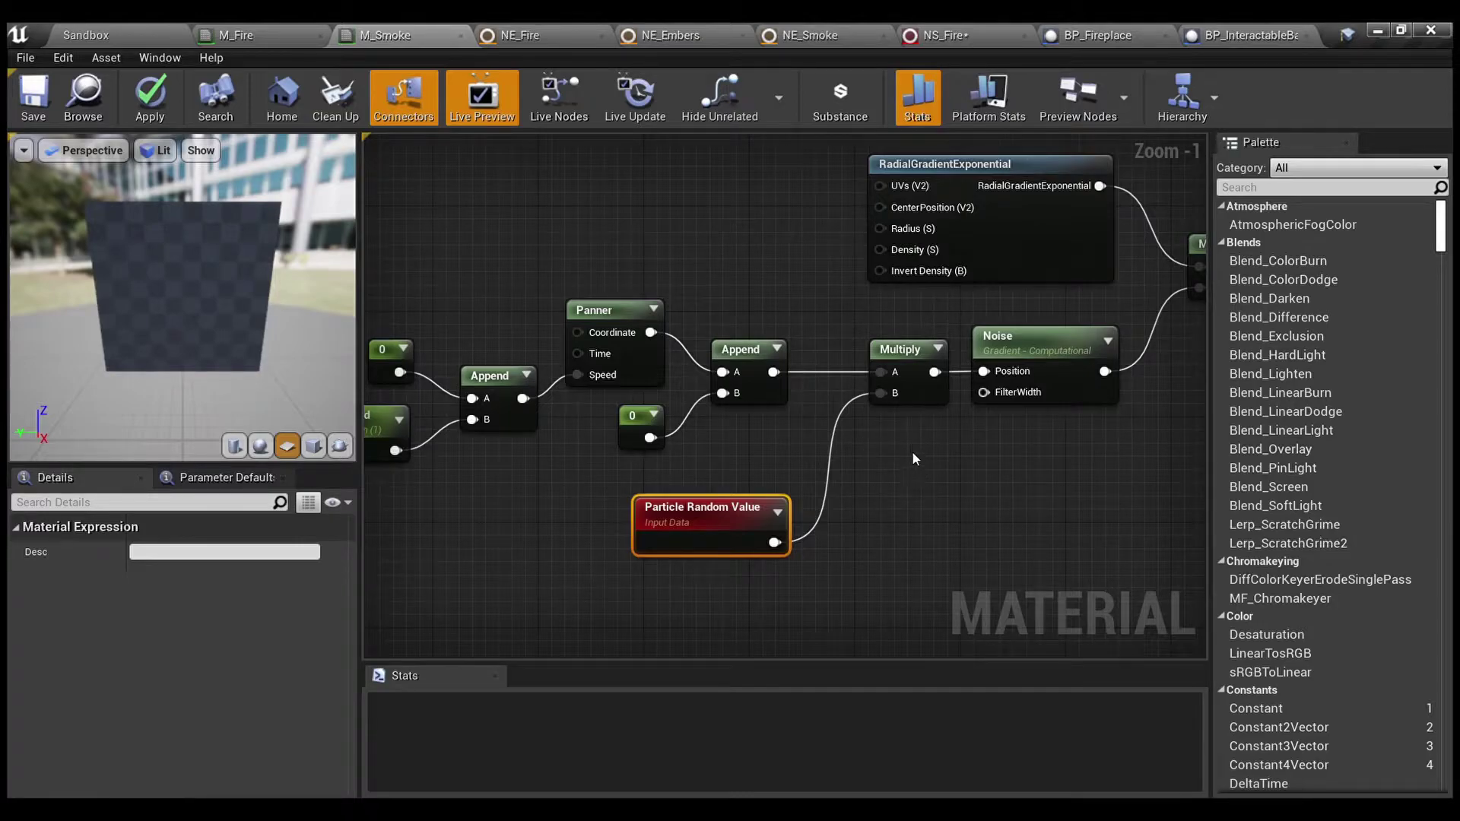
pyautogui.click(942, 517)
pyautogui.scroll(-1, 877, 533)
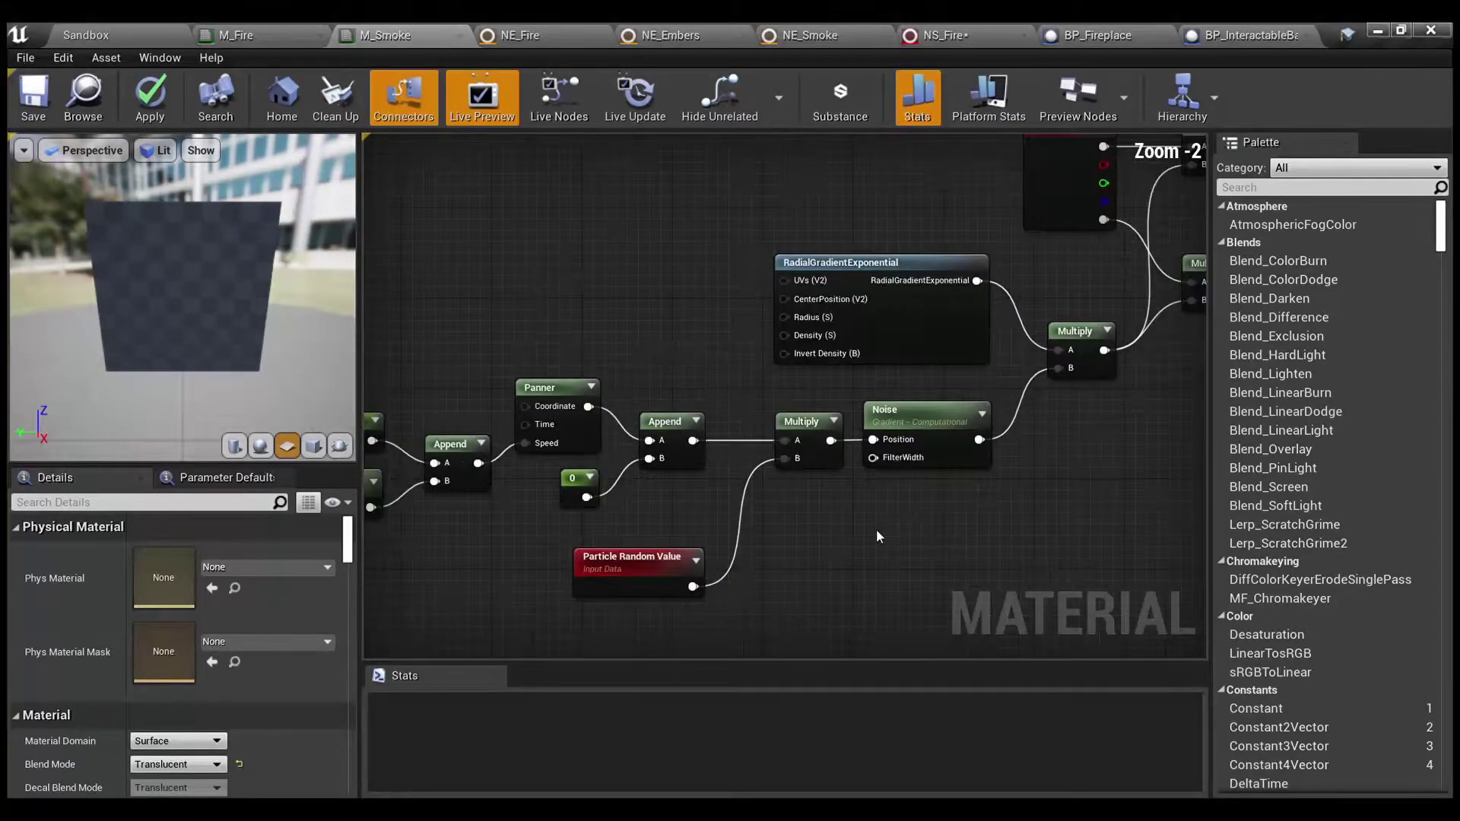
pyautogui.scroll(-2, 910, 516)
pyautogui.scroll(1, 909, 514)
pyautogui.moveTo(908, 514); pyautogui.dragTo(596, 572, button='right')
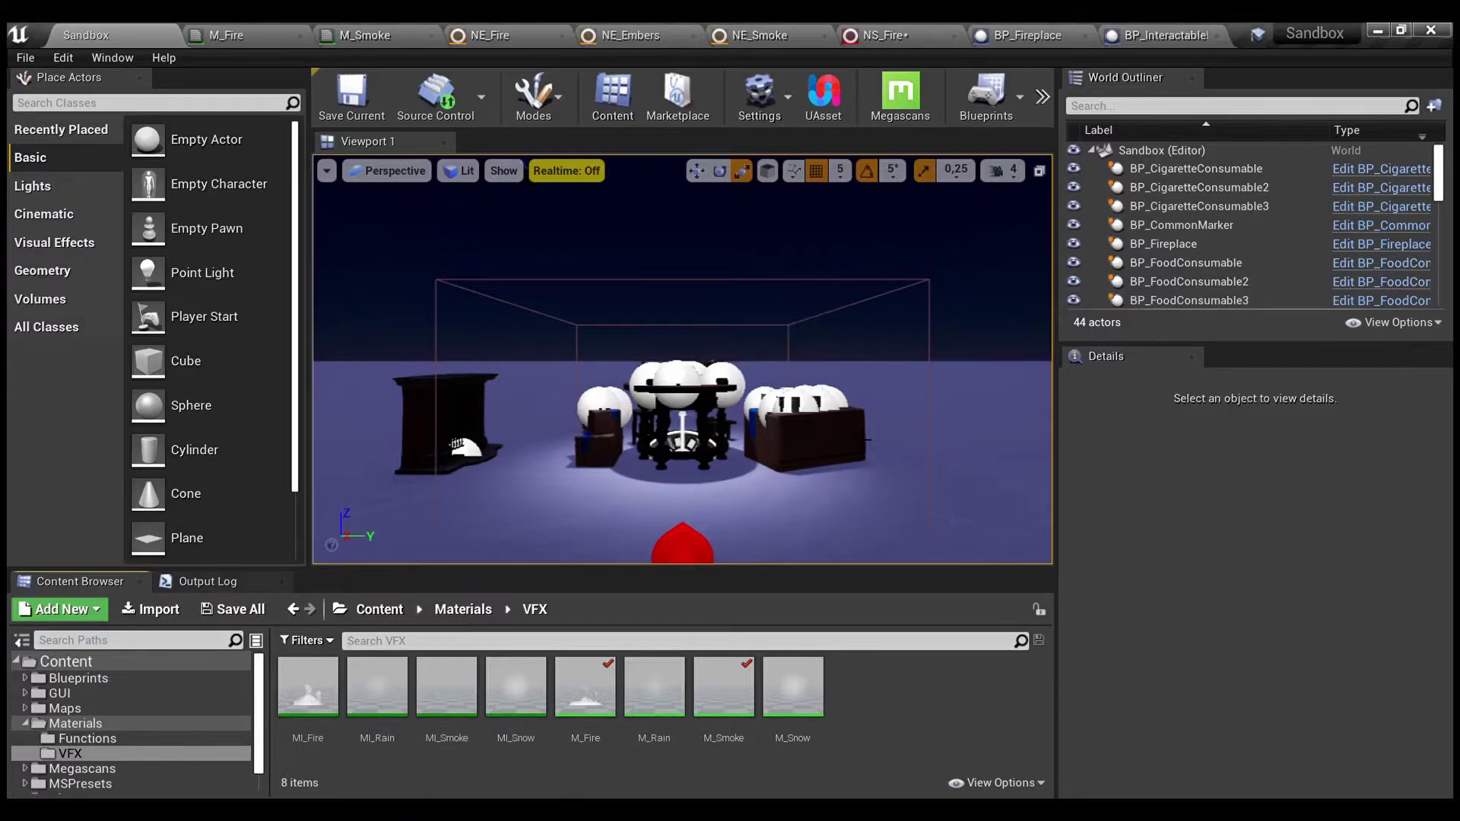
# - Locate the MI_Fire and MI_Smoke instances, and examine the GradientHeight, GradientDepth and Speed parameters in the M_Fire graph
pyautogui.click(341, 699)
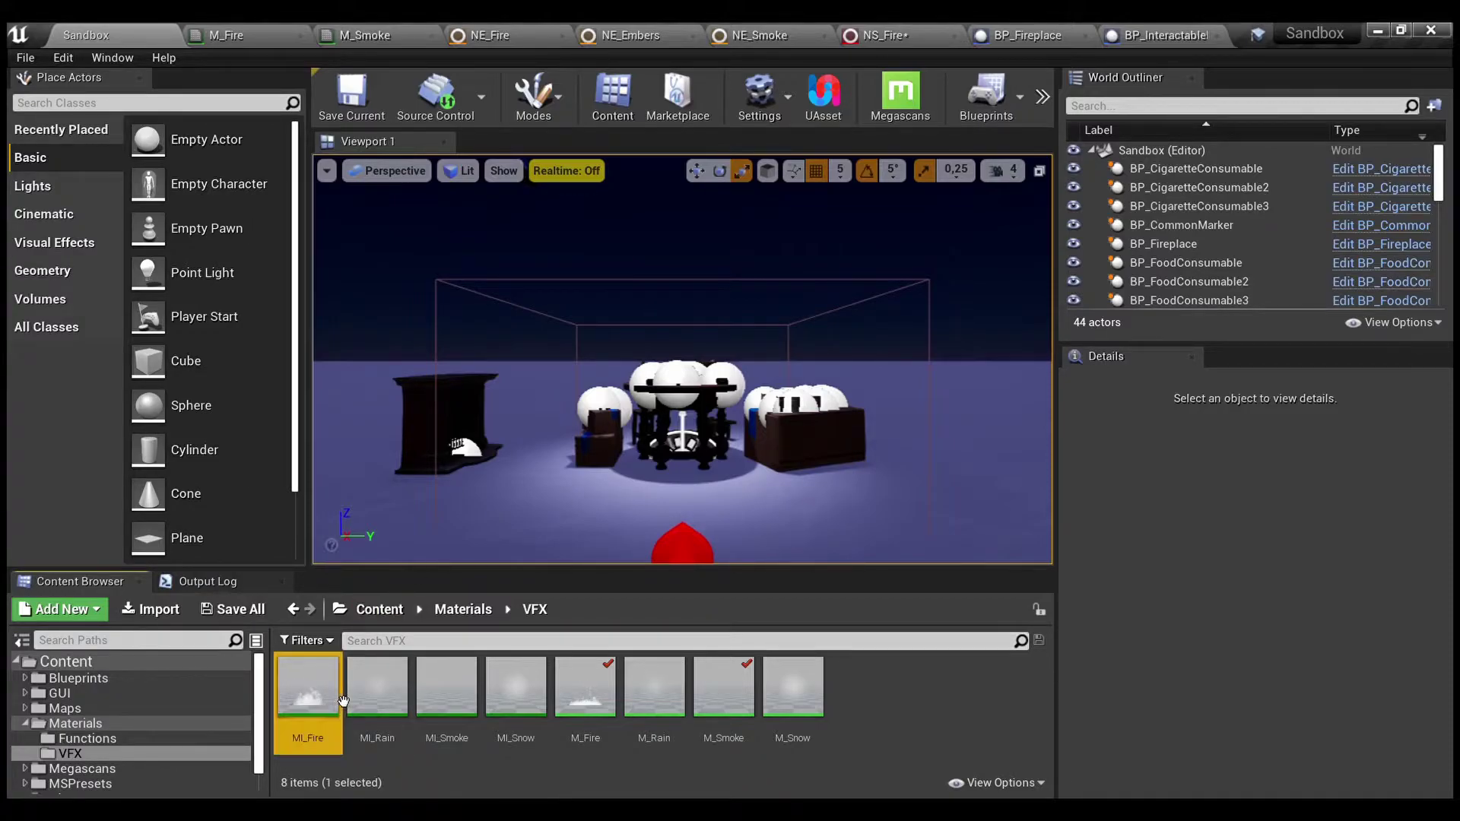
pyautogui.click(480, 710)
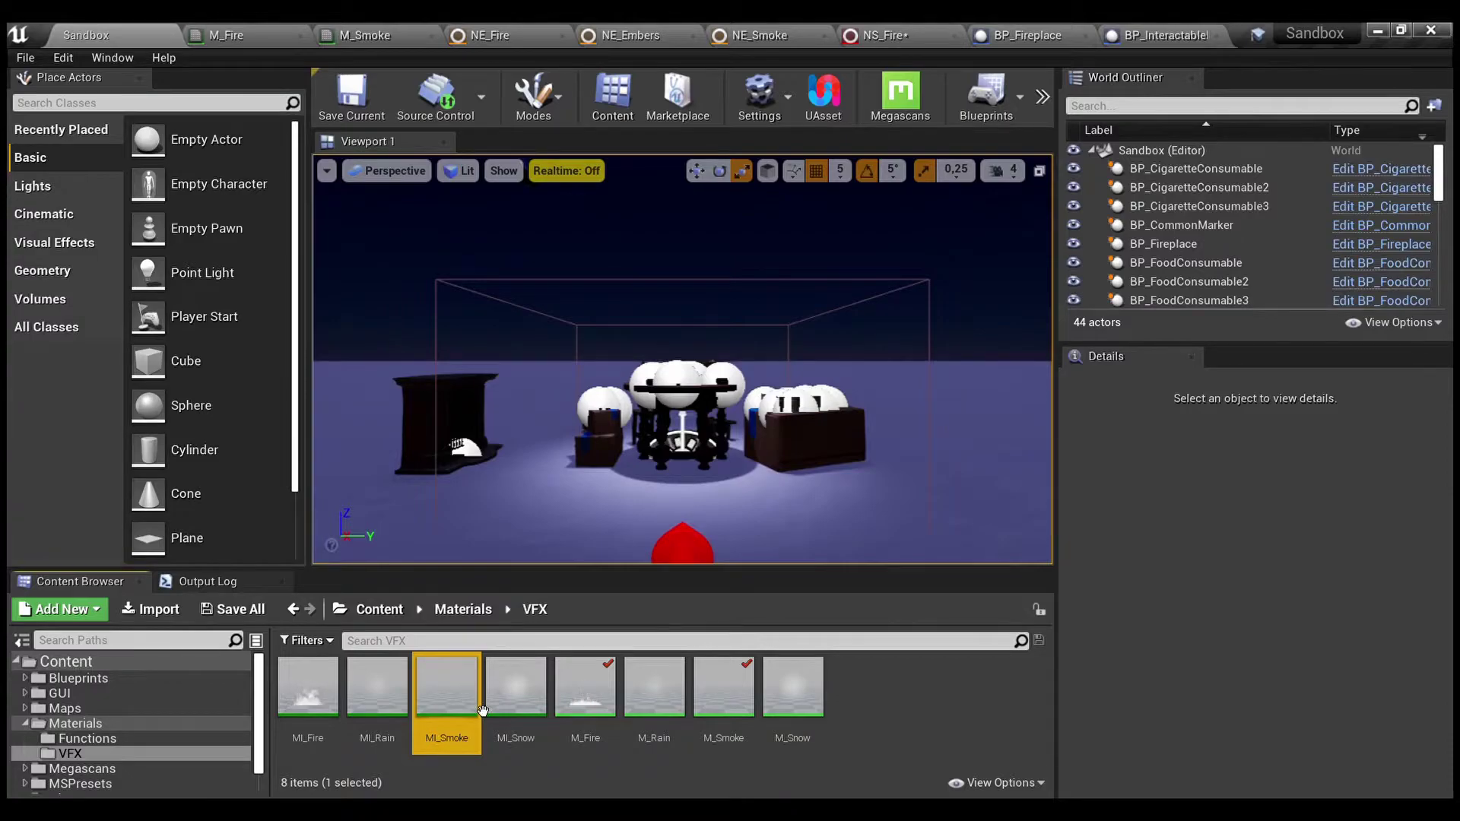
pyautogui.click(282, 41)
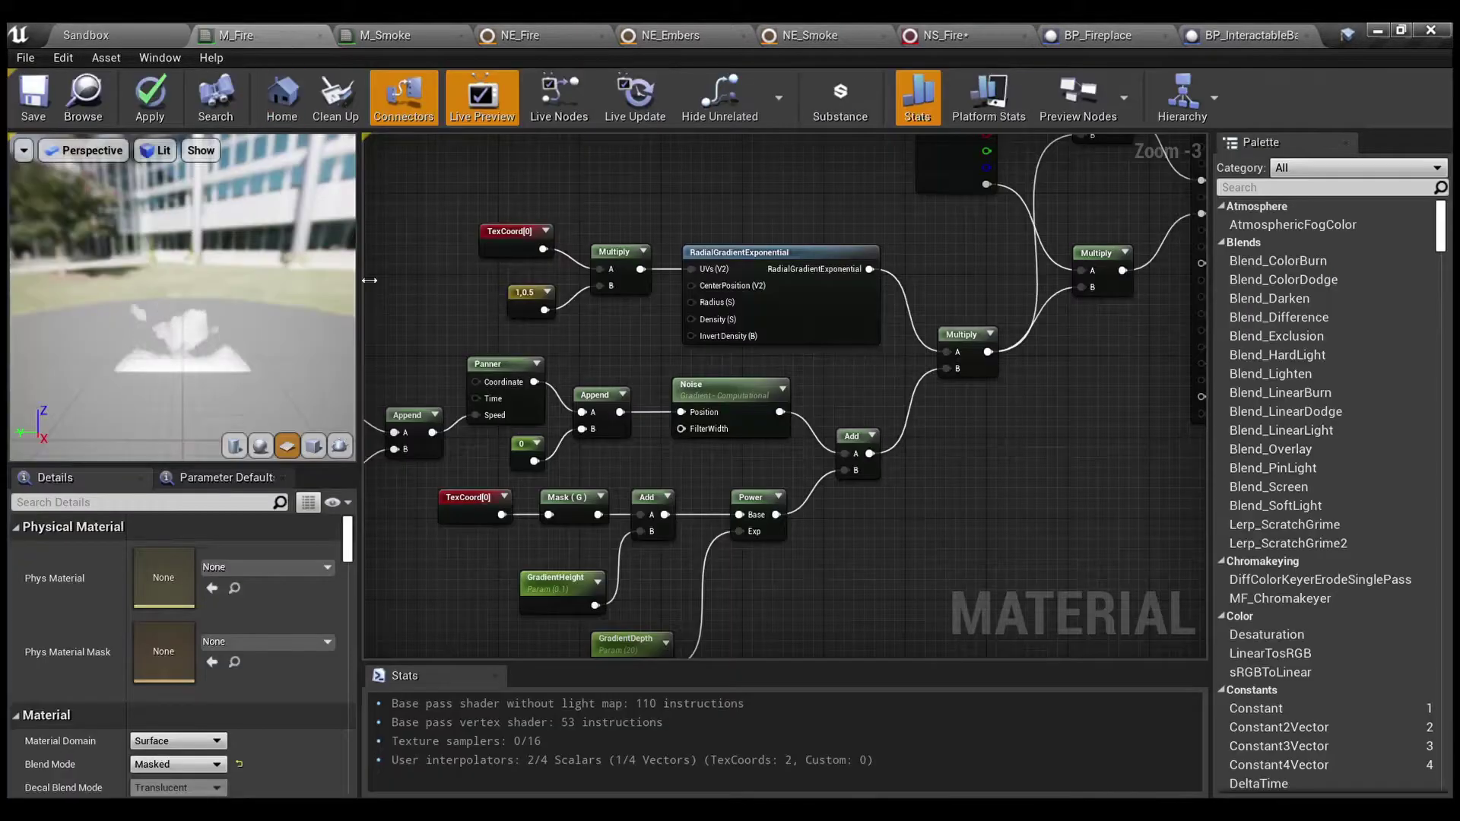
pyautogui.scroll(3, 578, 332)
pyautogui.moveTo(578, 332); pyautogui.dragTo(880, 522)
pyautogui.moveTo(597, 368); pyautogui.dragTo(840, 560, button='right')
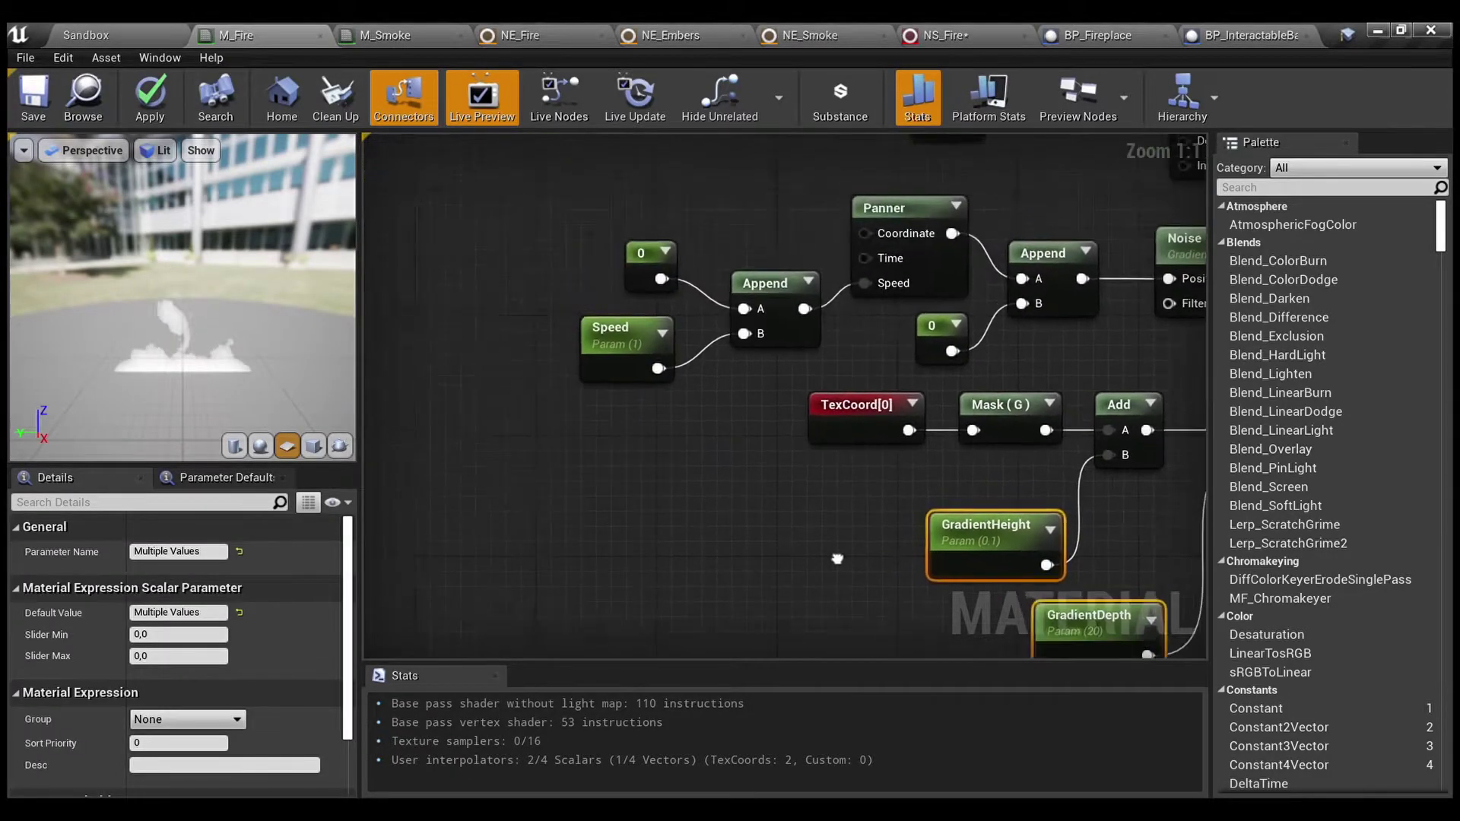
pyautogui.click(620, 356)
pyautogui.click(724, 499)
pyautogui.scroll(-4, 729, 501)
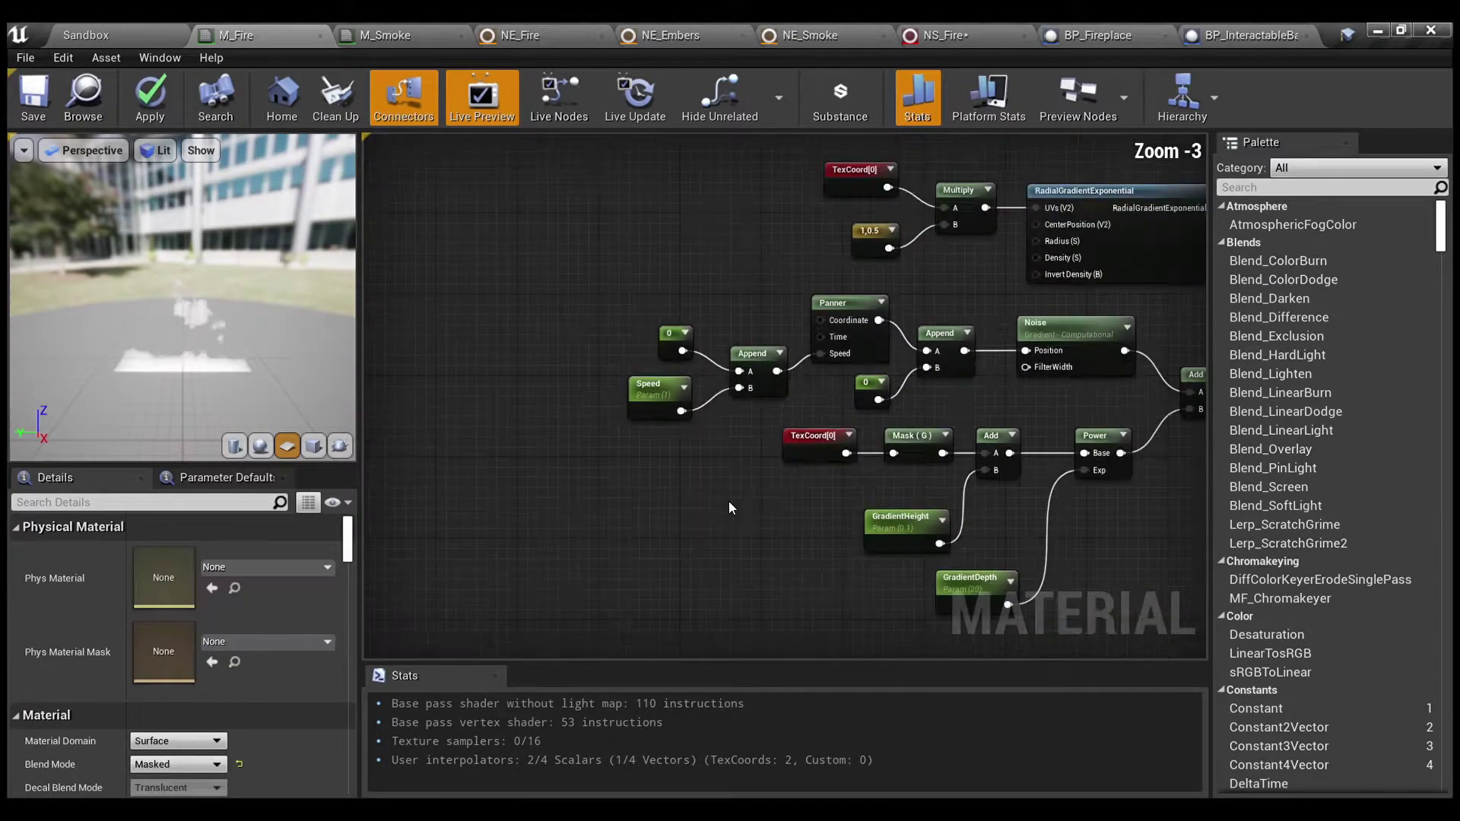
pyautogui.moveTo(744, 525); pyautogui.dragTo(487, 514, button='right')
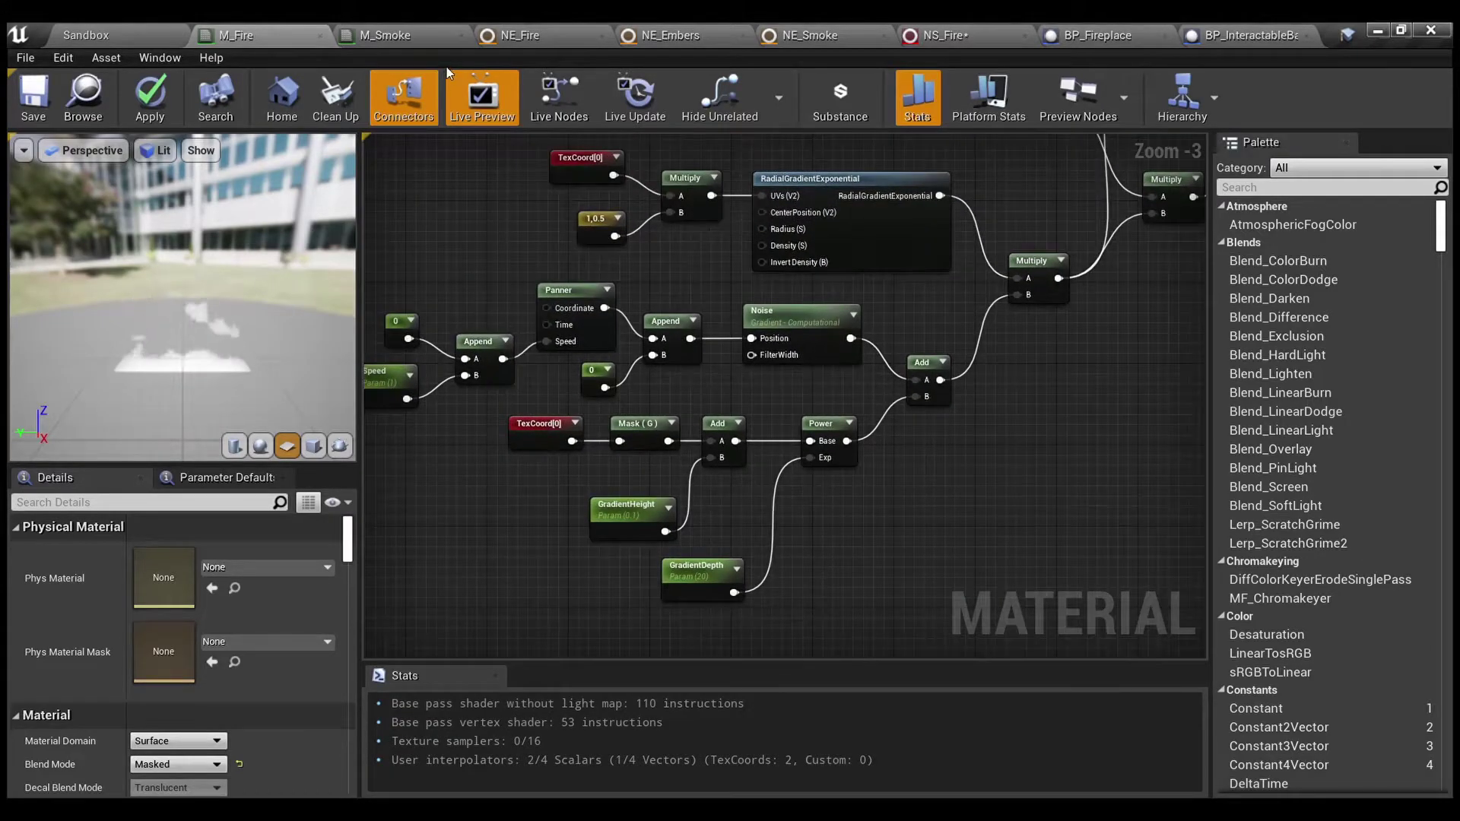
# - Examine the Speed parameter and the overall node graph of M_Smoke
pyautogui.click(408, 30)
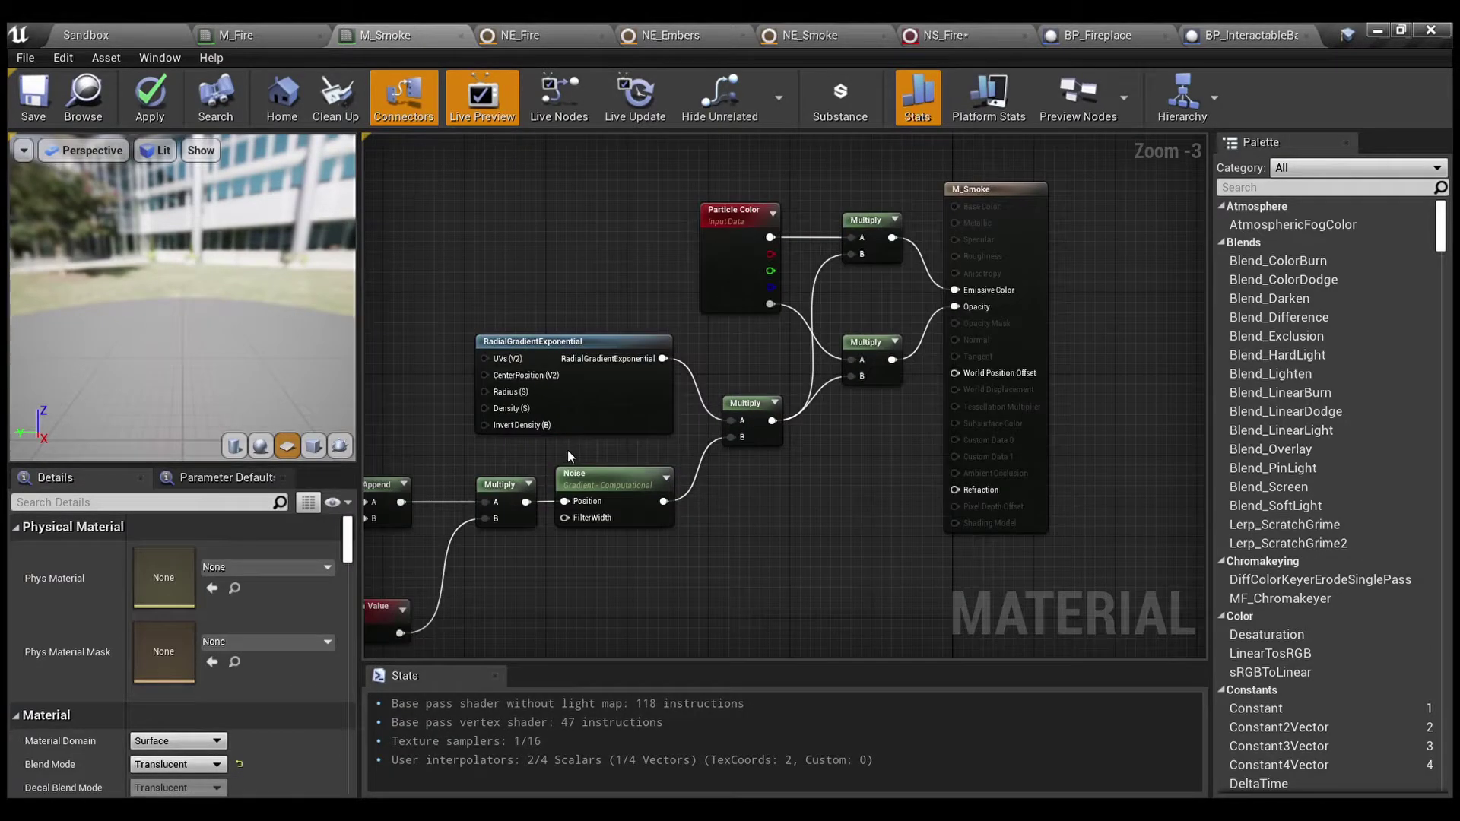
pyautogui.moveTo(525, 481); pyautogui.dragTo(893, 338, button='right')
pyautogui.scroll(3, 542, 440)
pyautogui.moveTo(495, 473); pyautogui.dragTo(401, 343)
pyautogui.click(502, 476)
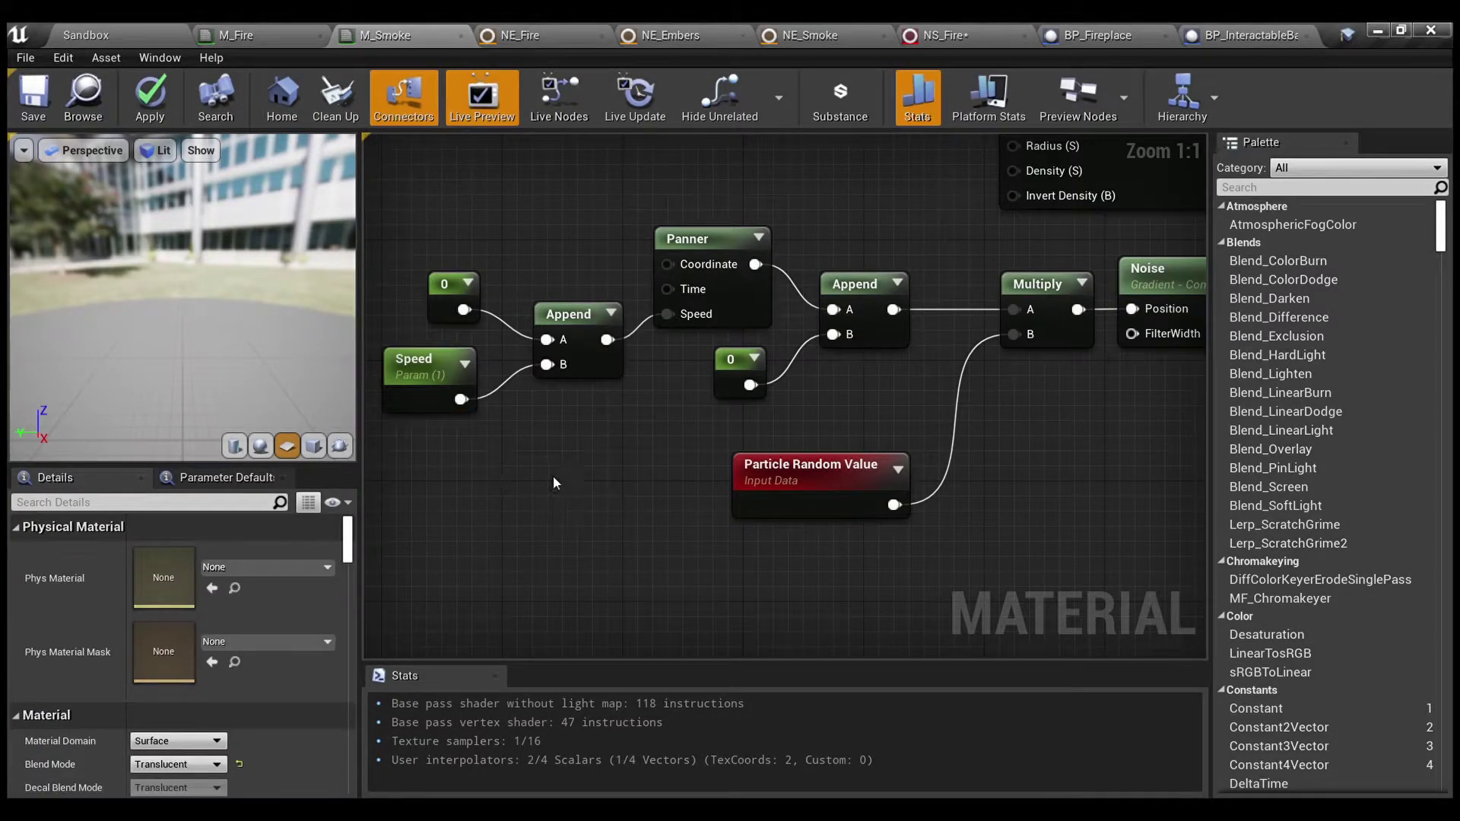
pyautogui.scroll(-5, 555, 474)
pyautogui.scroll(1, 799, 463)
pyautogui.moveTo(798, 469); pyautogui.dragTo(787, 546, button='right')
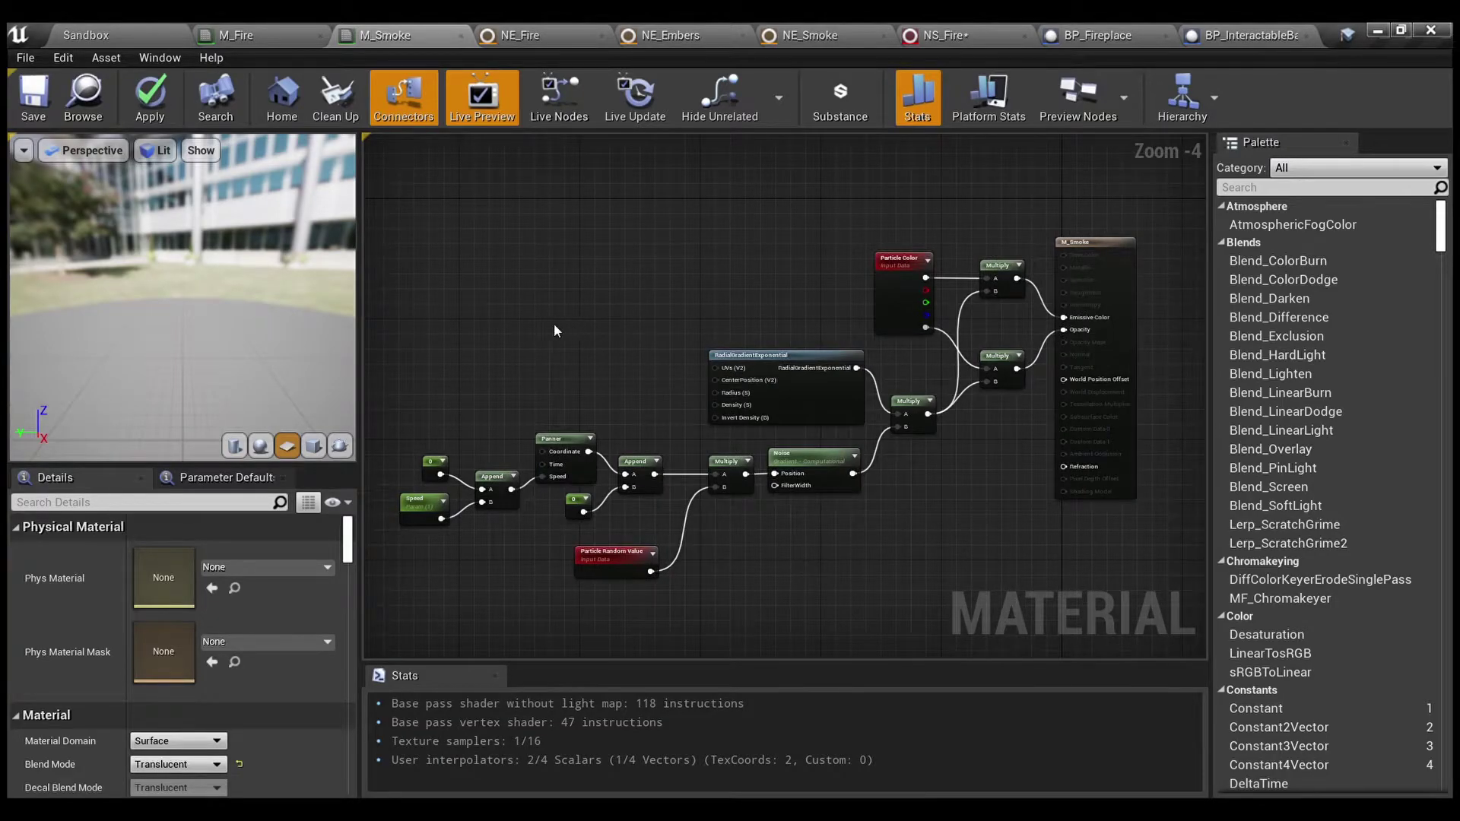
# - Review the whole M_Fire graph, then return to the MI_Fire instance in the level editor's VFX folder
pyautogui.click(283, 34)
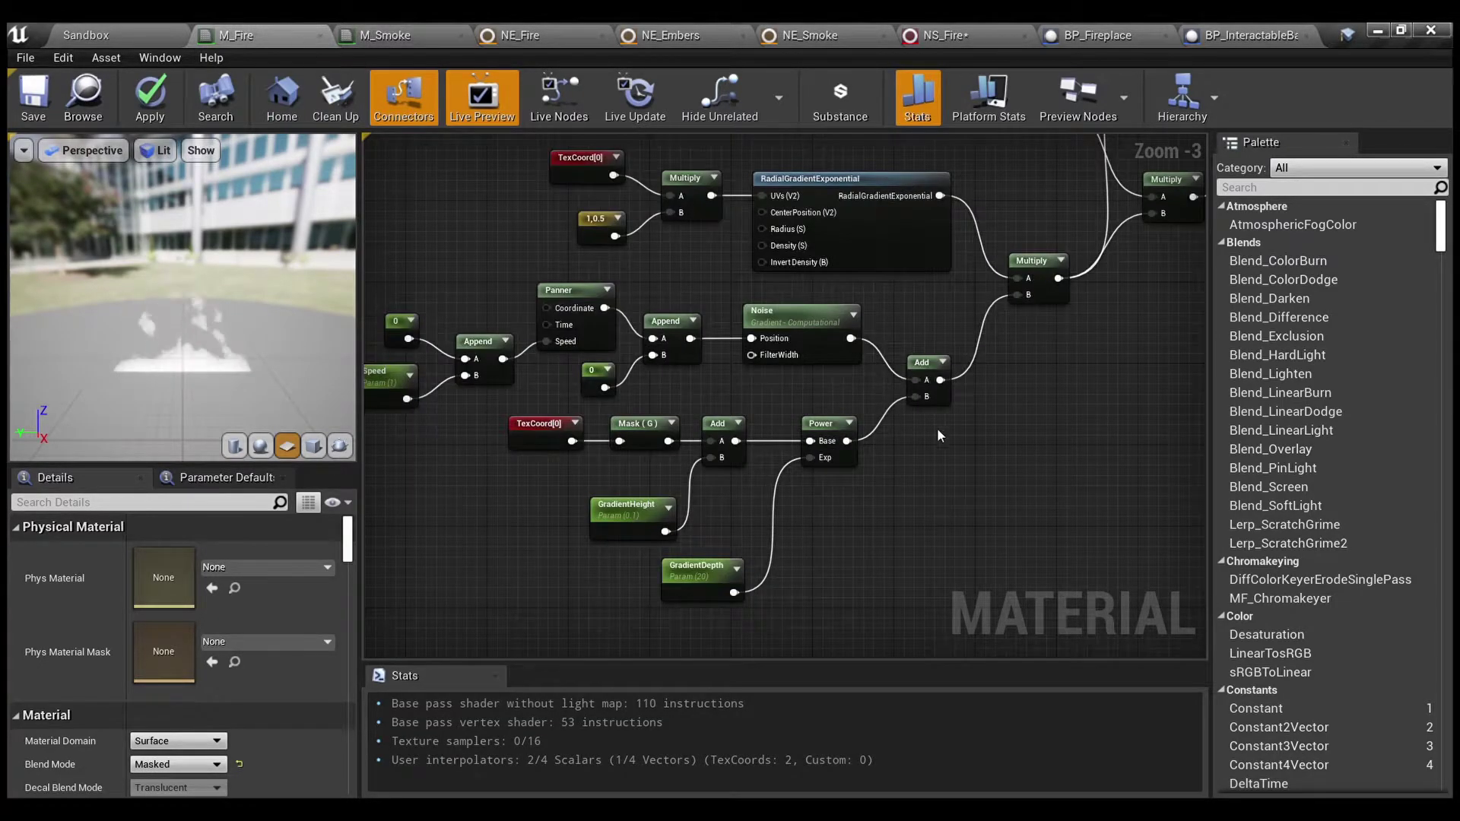
pyautogui.scroll(-1, 961, 421)
pyautogui.moveTo(961, 421); pyautogui.dragTo(928, 466, button='right')
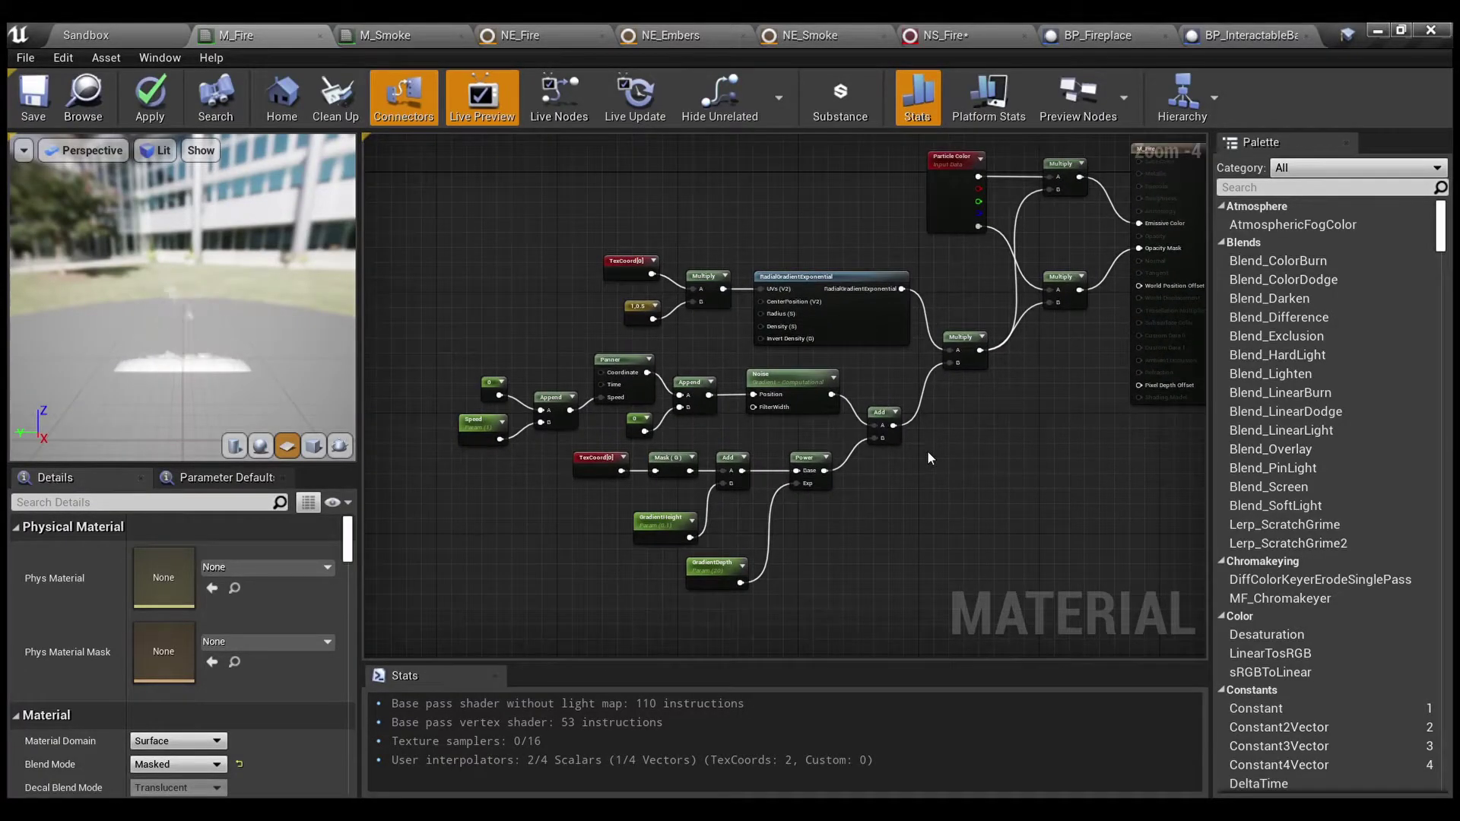
pyautogui.click(118, 34)
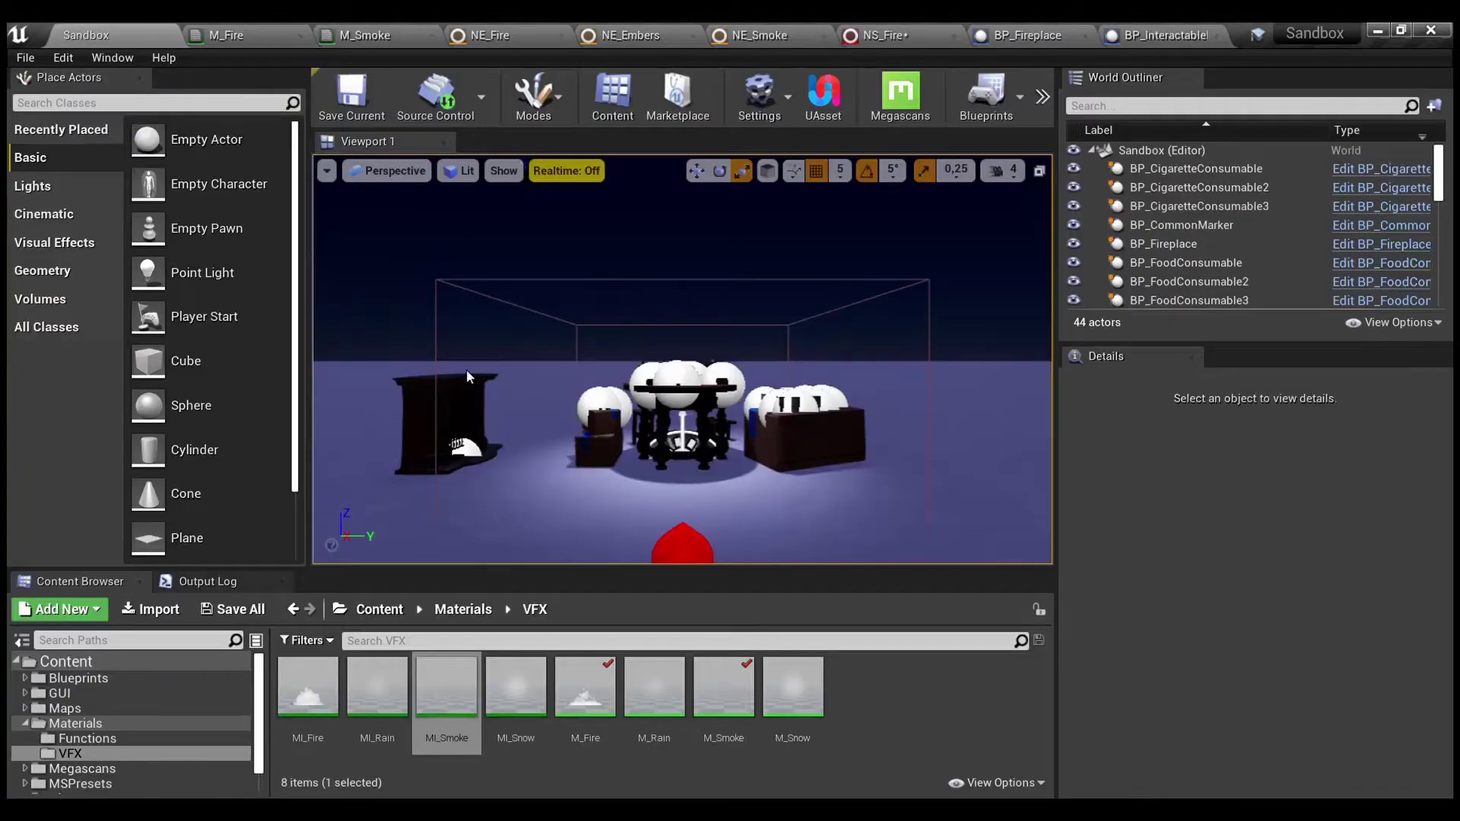
pyautogui.click(532, 755)
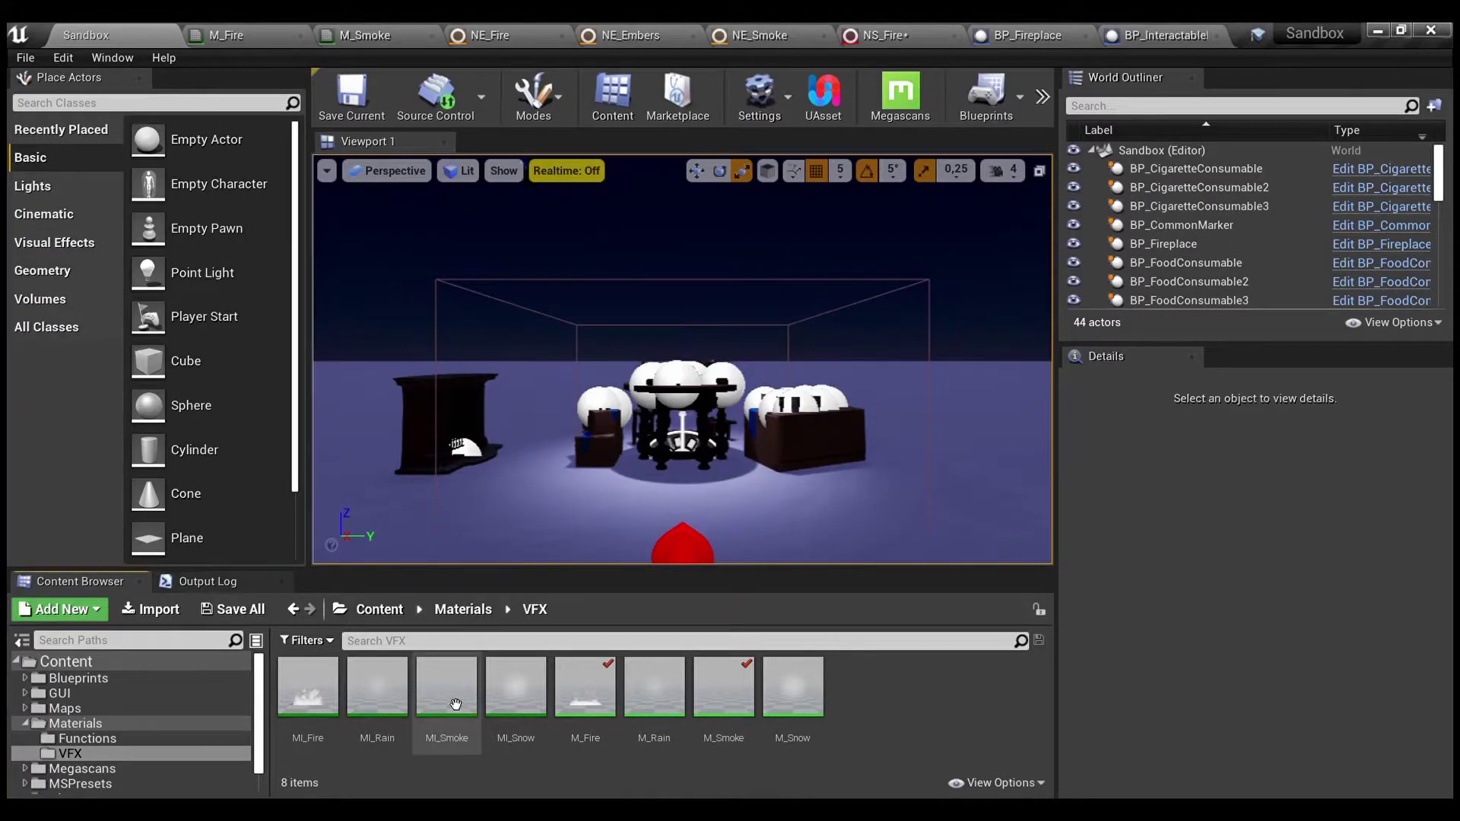
pyautogui.click(333, 697)
pyautogui.click(519, 759)
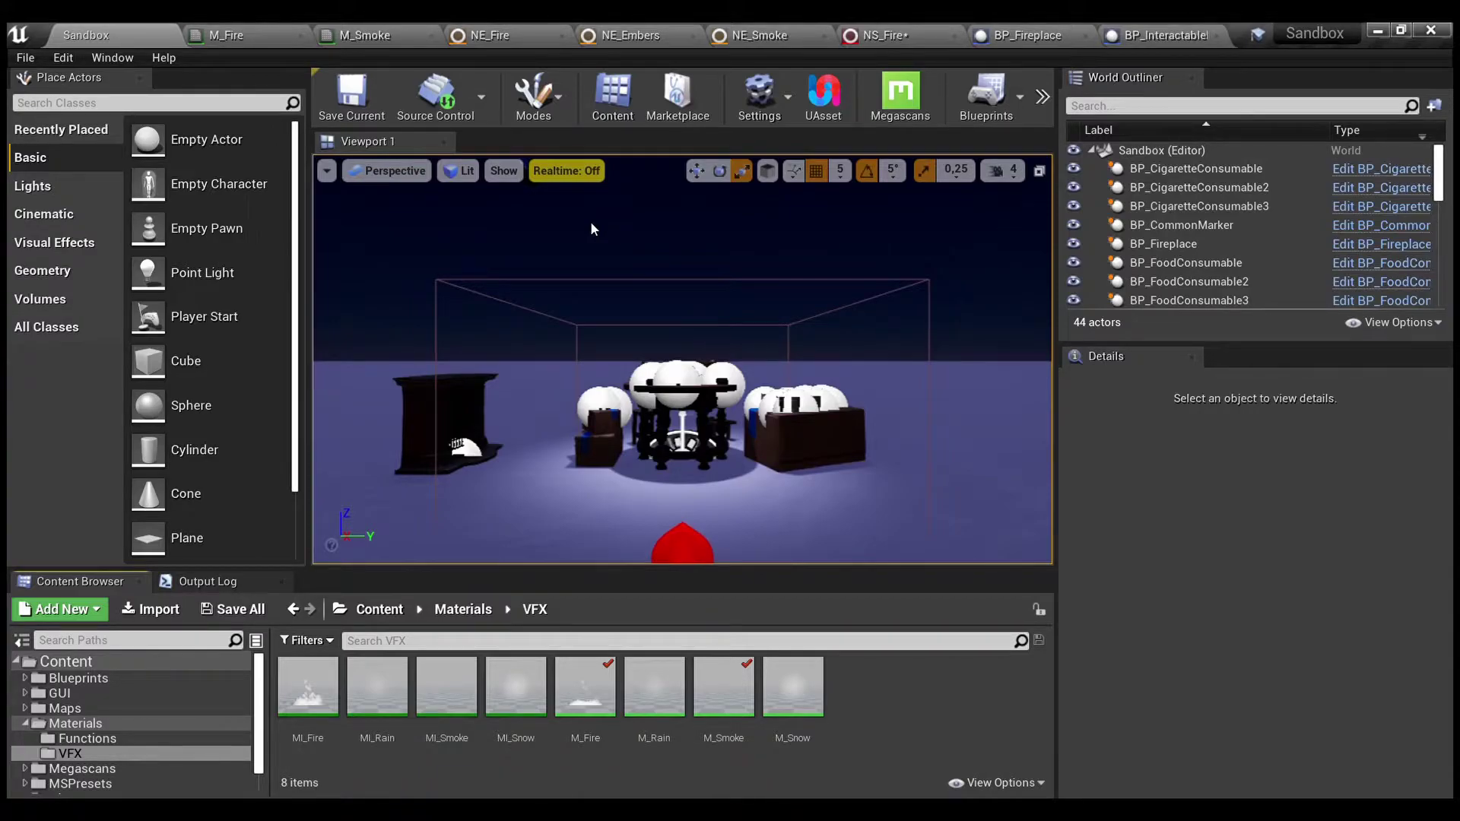
# - Open the Niagara WeatherSystem folder and locate the NE_Embers, NE_Fire and NE_Smoke emitters
pyautogui.scroll(-2, 203, 697)
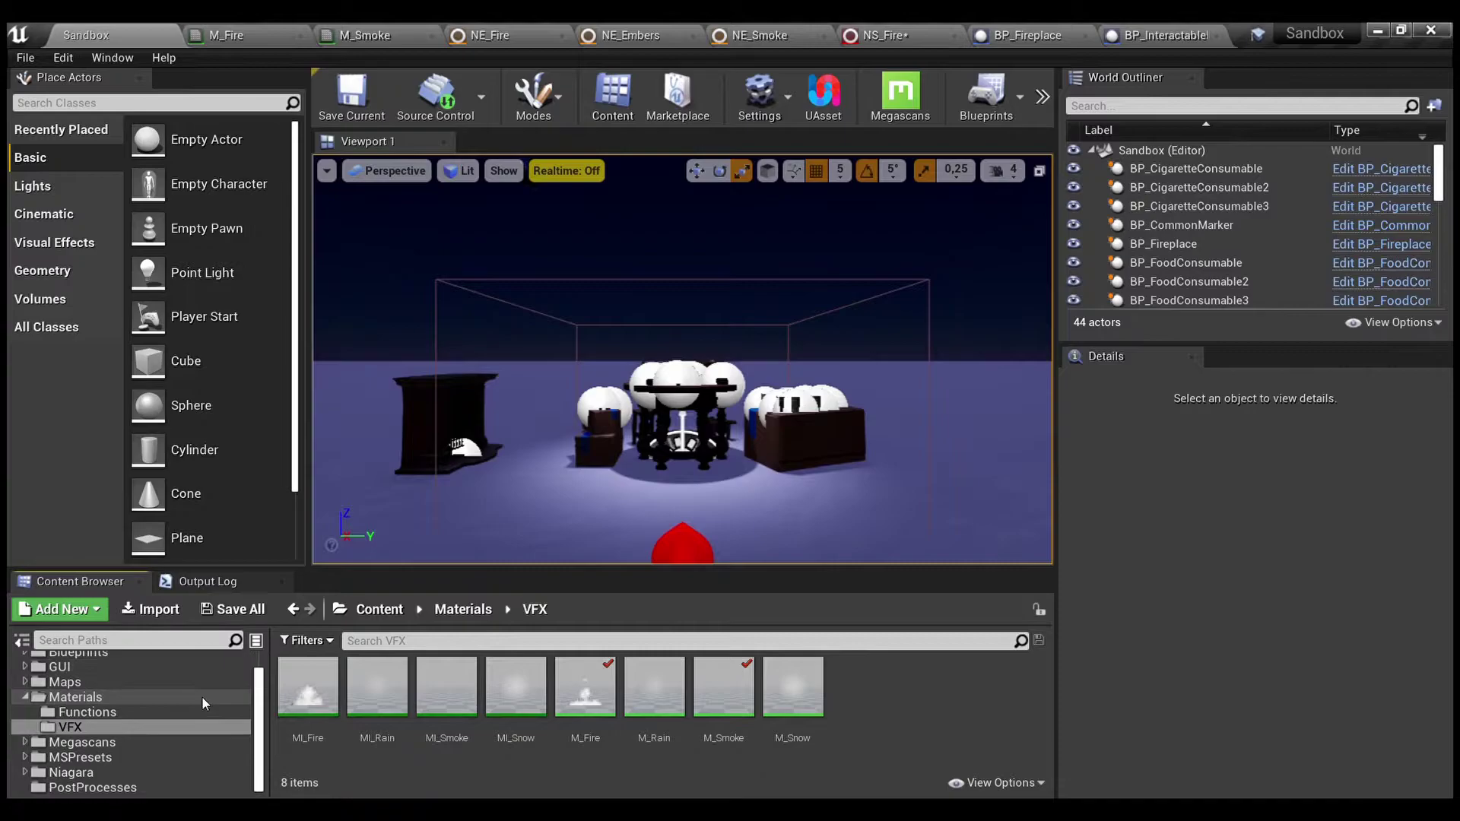
pyautogui.click(106, 773)
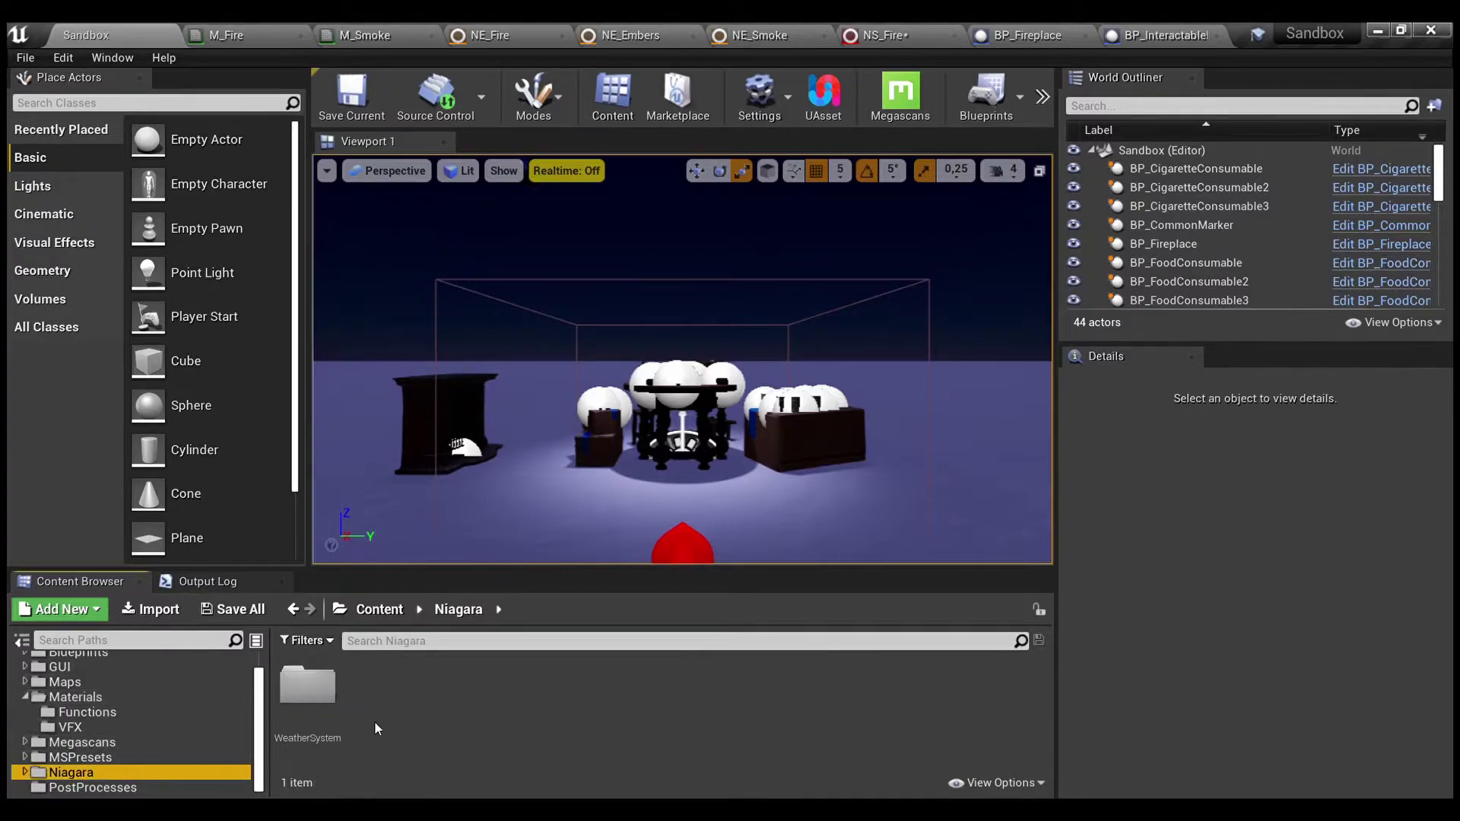
pyautogui.doubleClick(308, 688)
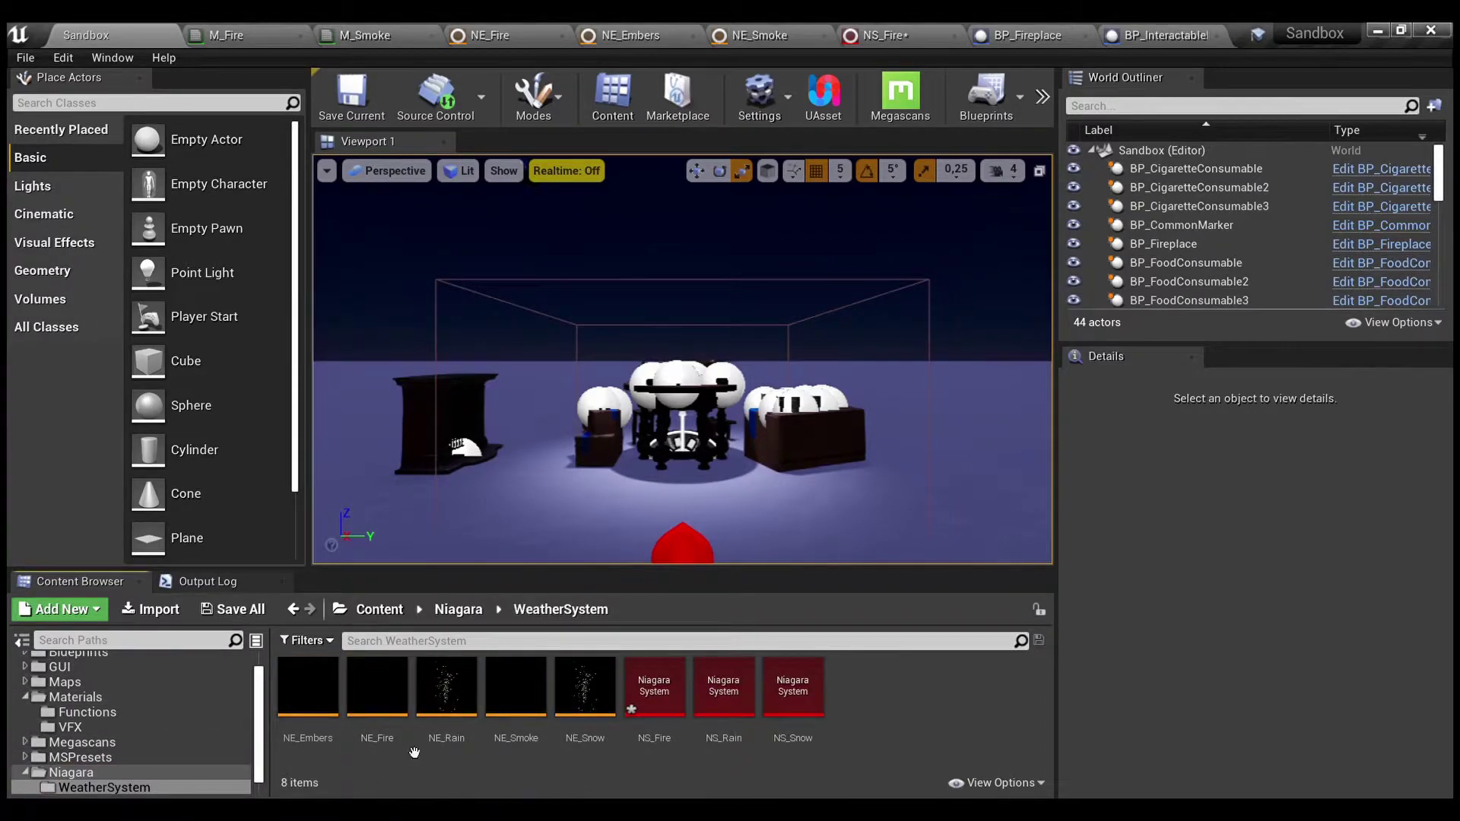
pyautogui.click(318, 696)
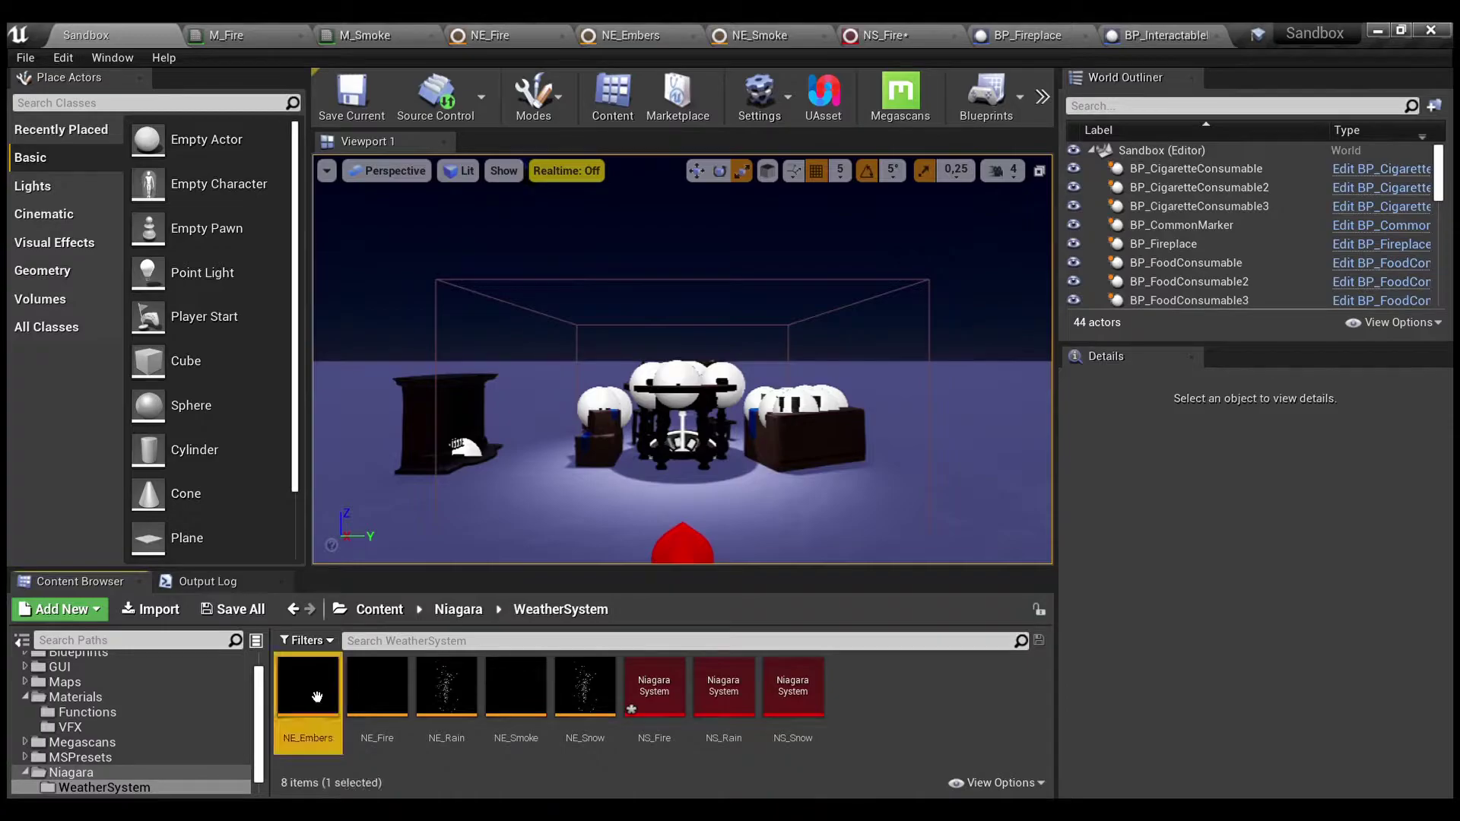
pyautogui.keyDown('ctrl'); pyautogui.click(386, 706); pyautogui.keyUp('ctrl')
pyautogui.keyDown('ctrl'); pyautogui.click(542, 703); pyautogui.keyUp('ctrl')
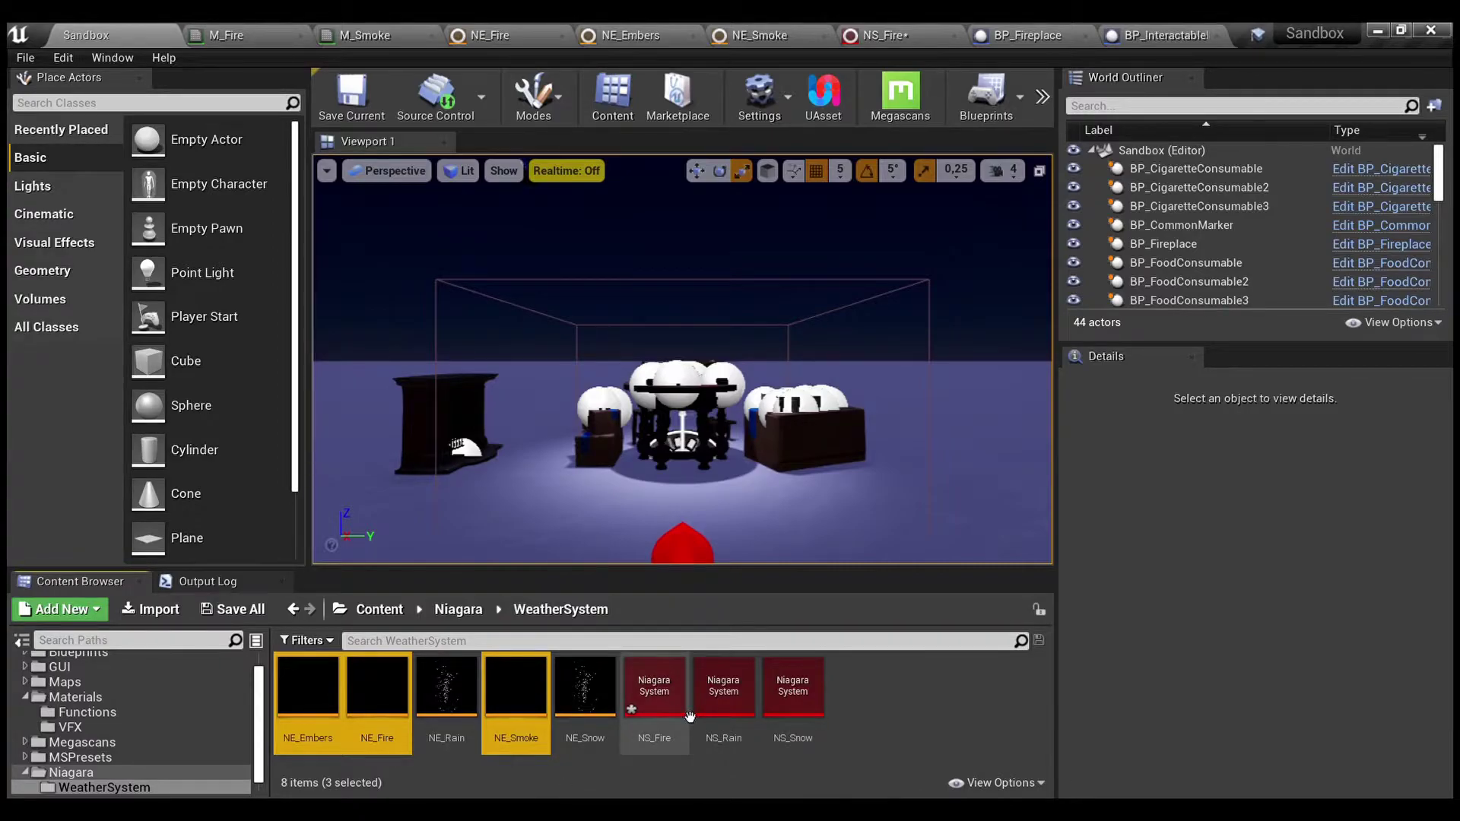
pyautogui.click(558, 772)
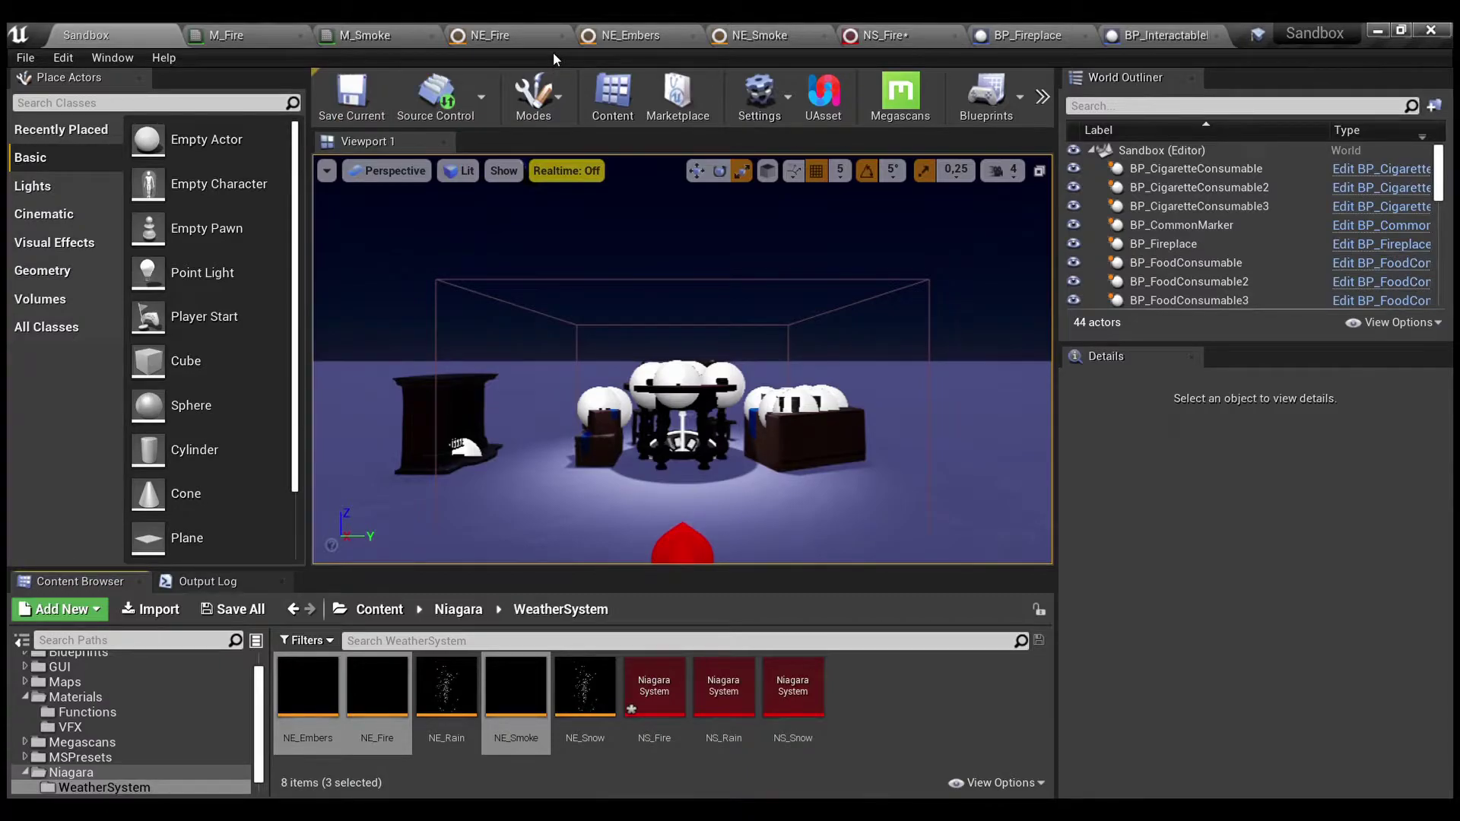
# - Open the NE_Fire emitter and examine its Emitter Properties, Emitter State and Spawn Rate settings
pyautogui.click(520, 35)
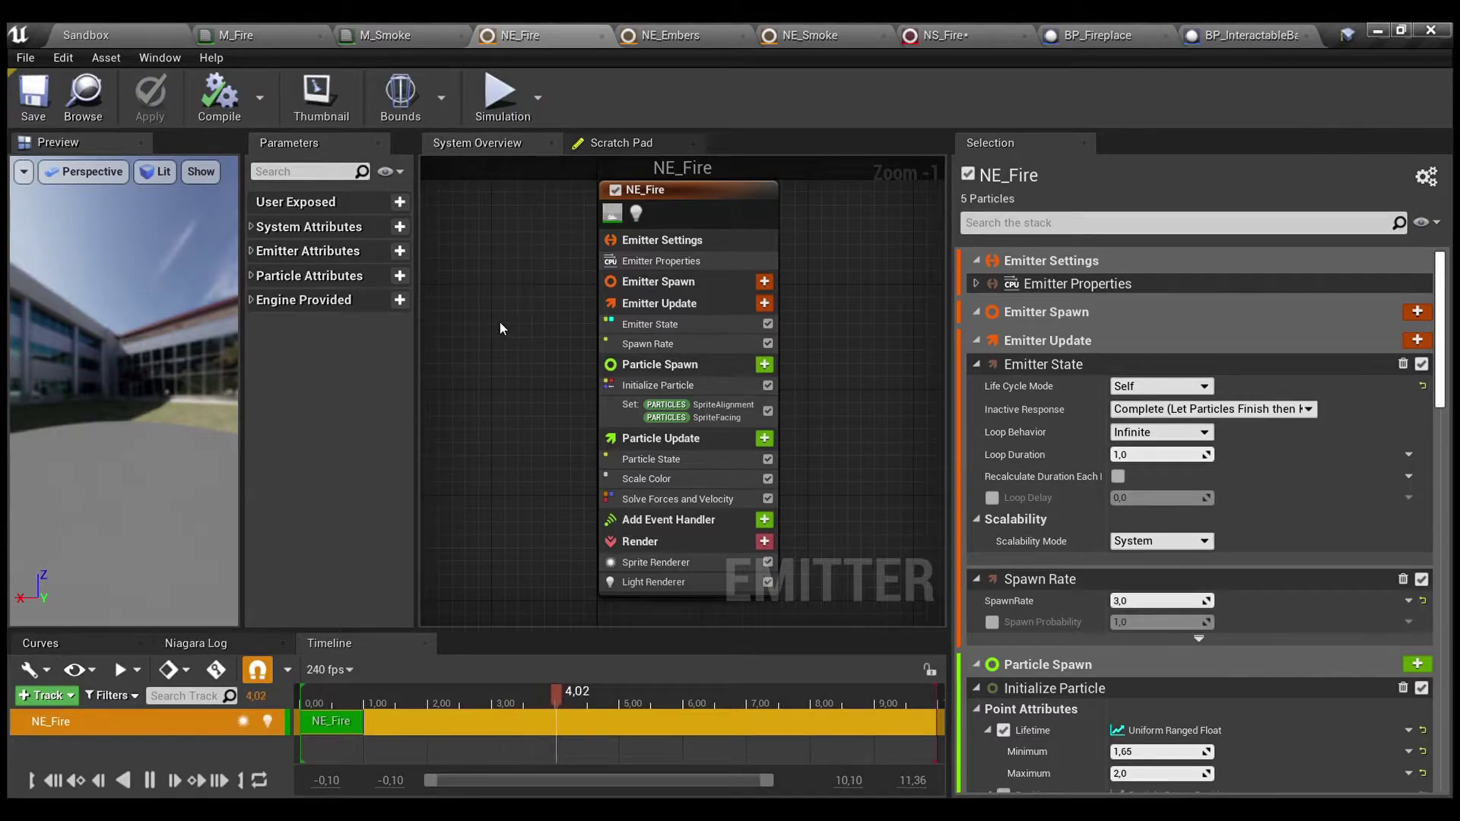
pyautogui.click(639, 262)
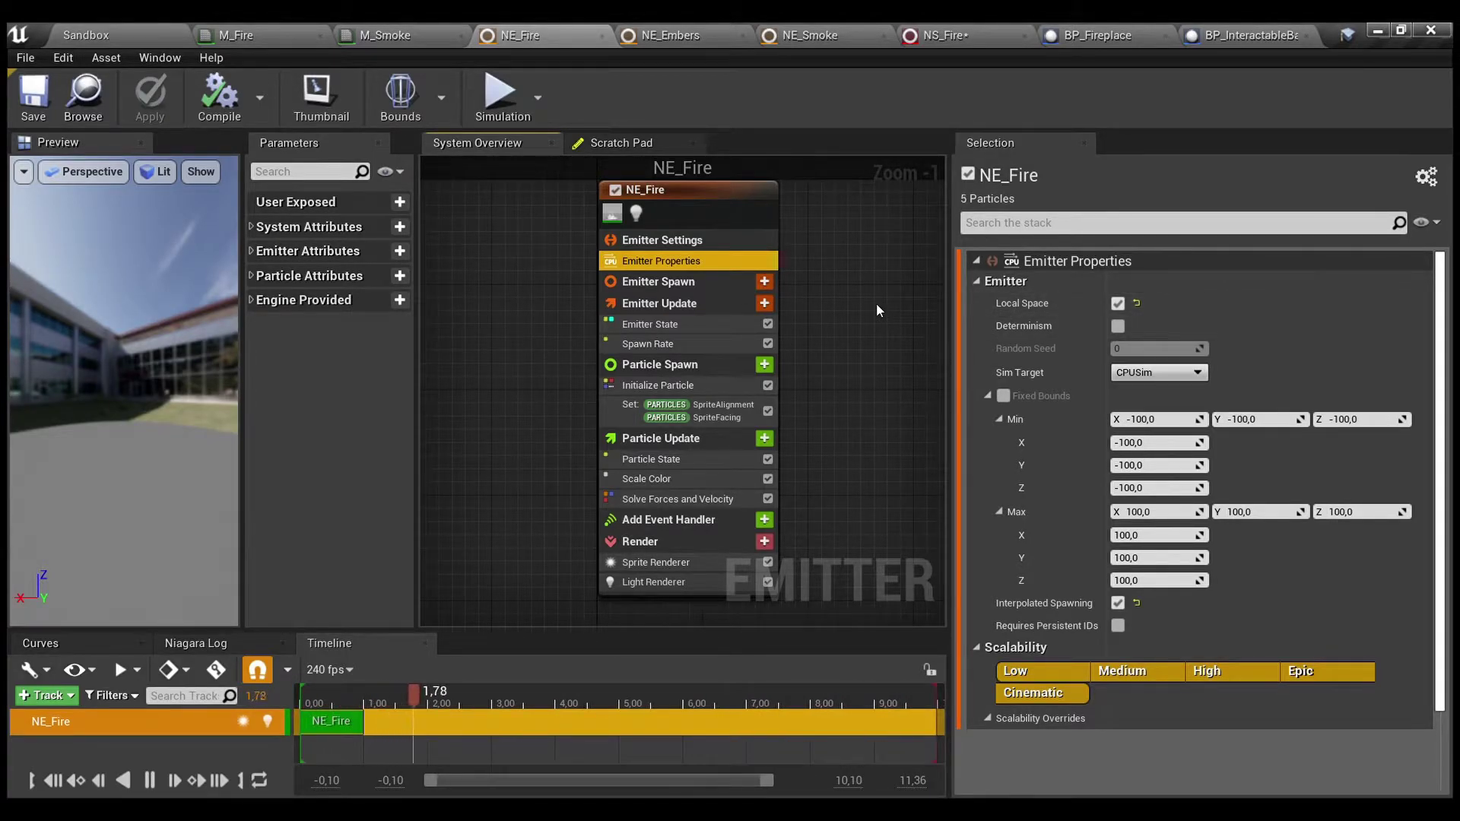
pyautogui.click(695, 324)
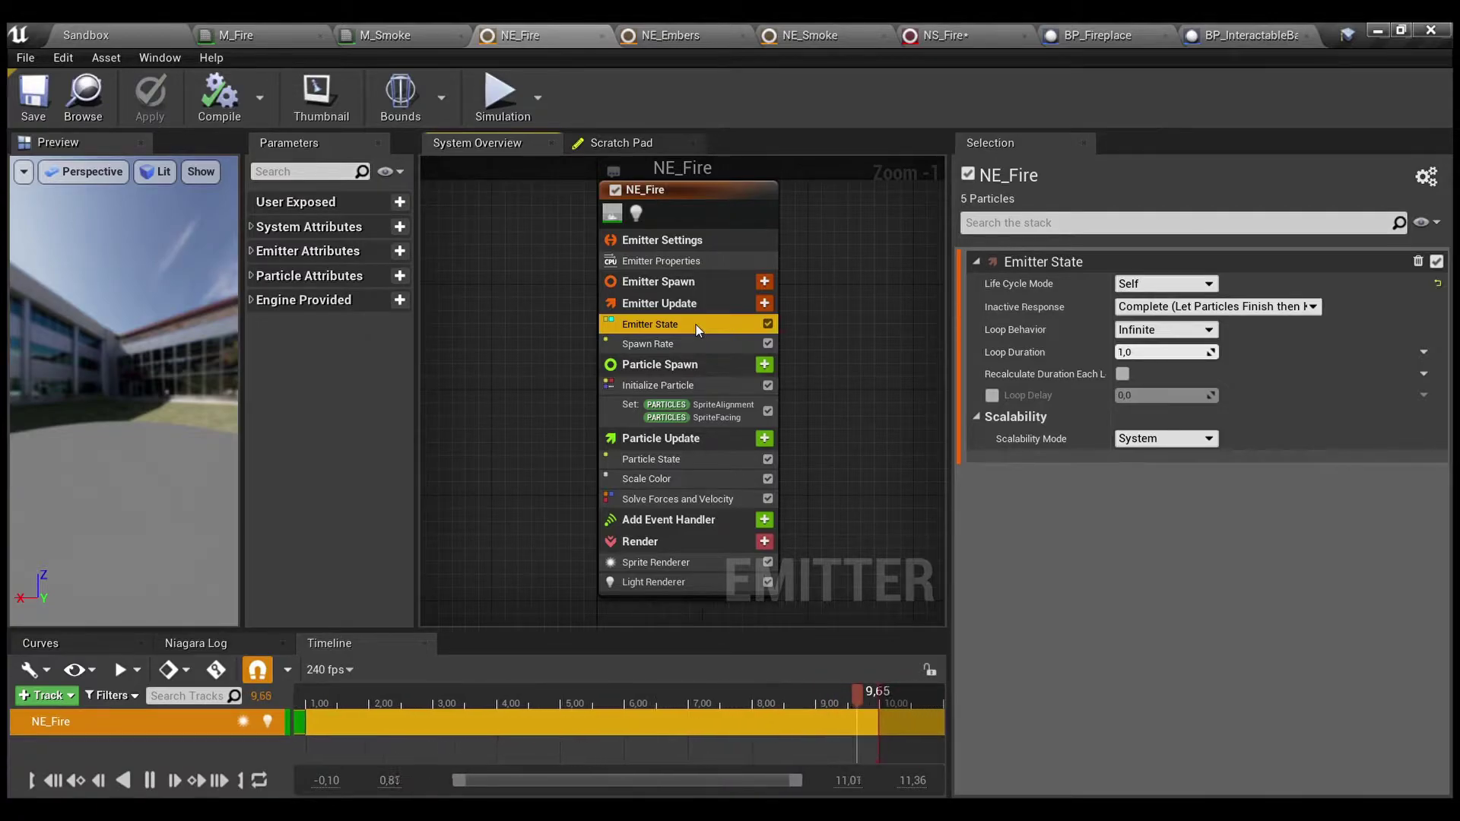
pyautogui.click(654, 343)
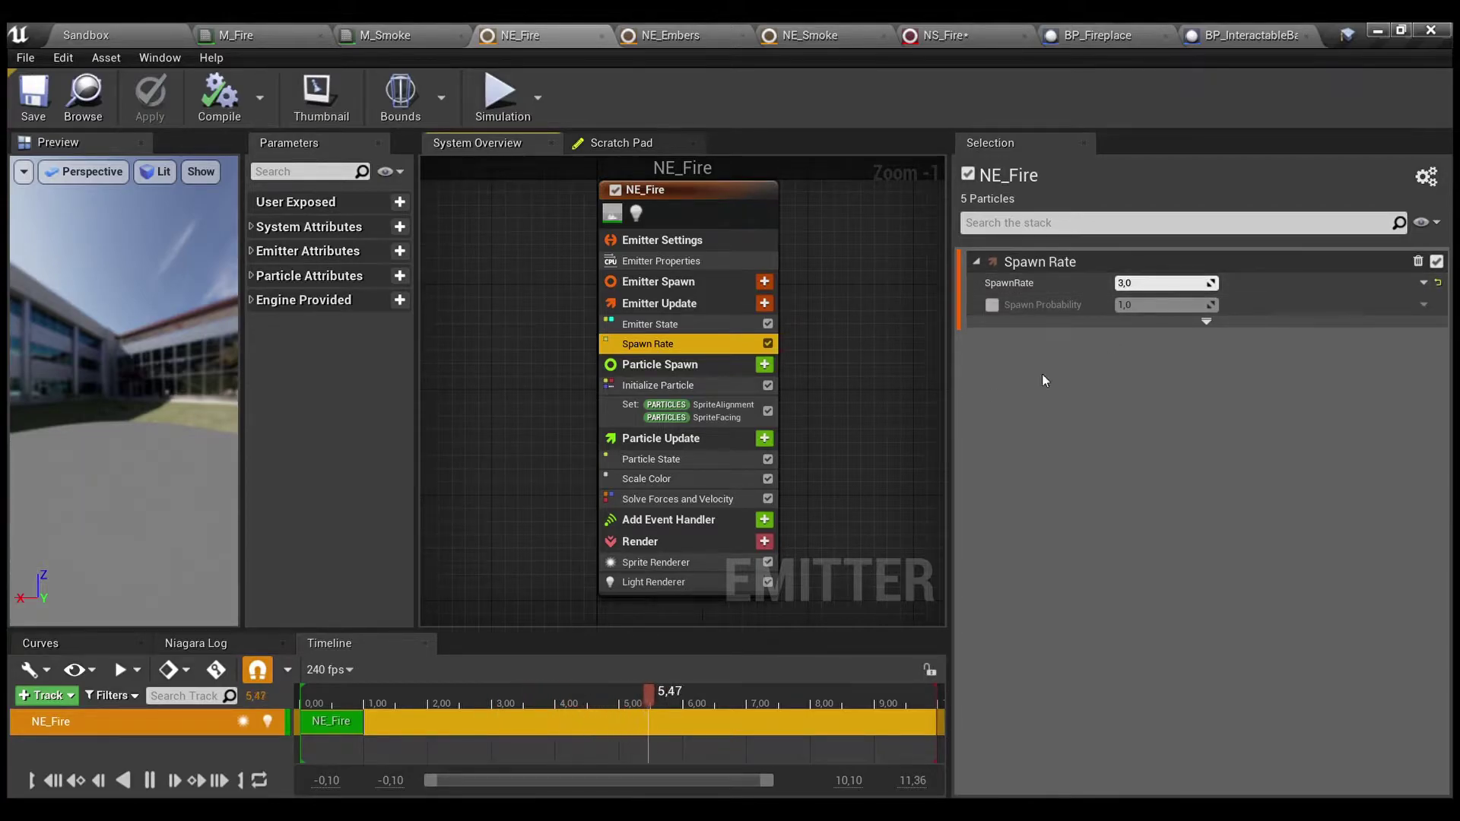
# - Examine the Initialize Particle settings of NE_Fire and the User Parameters colors of the NS_Fire system
pyautogui.click(677, 384)
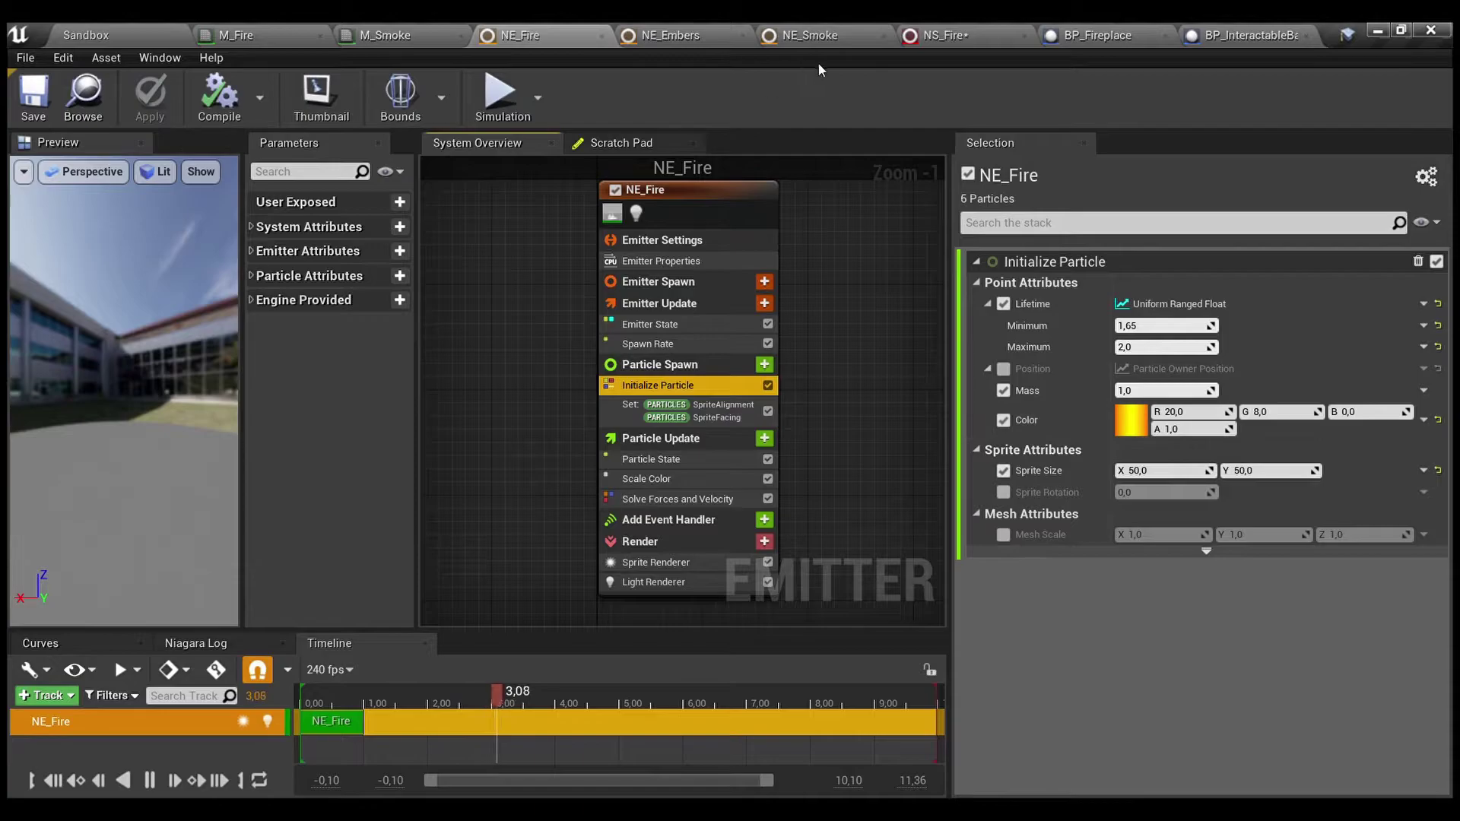
pyautogui.click(930, 43)
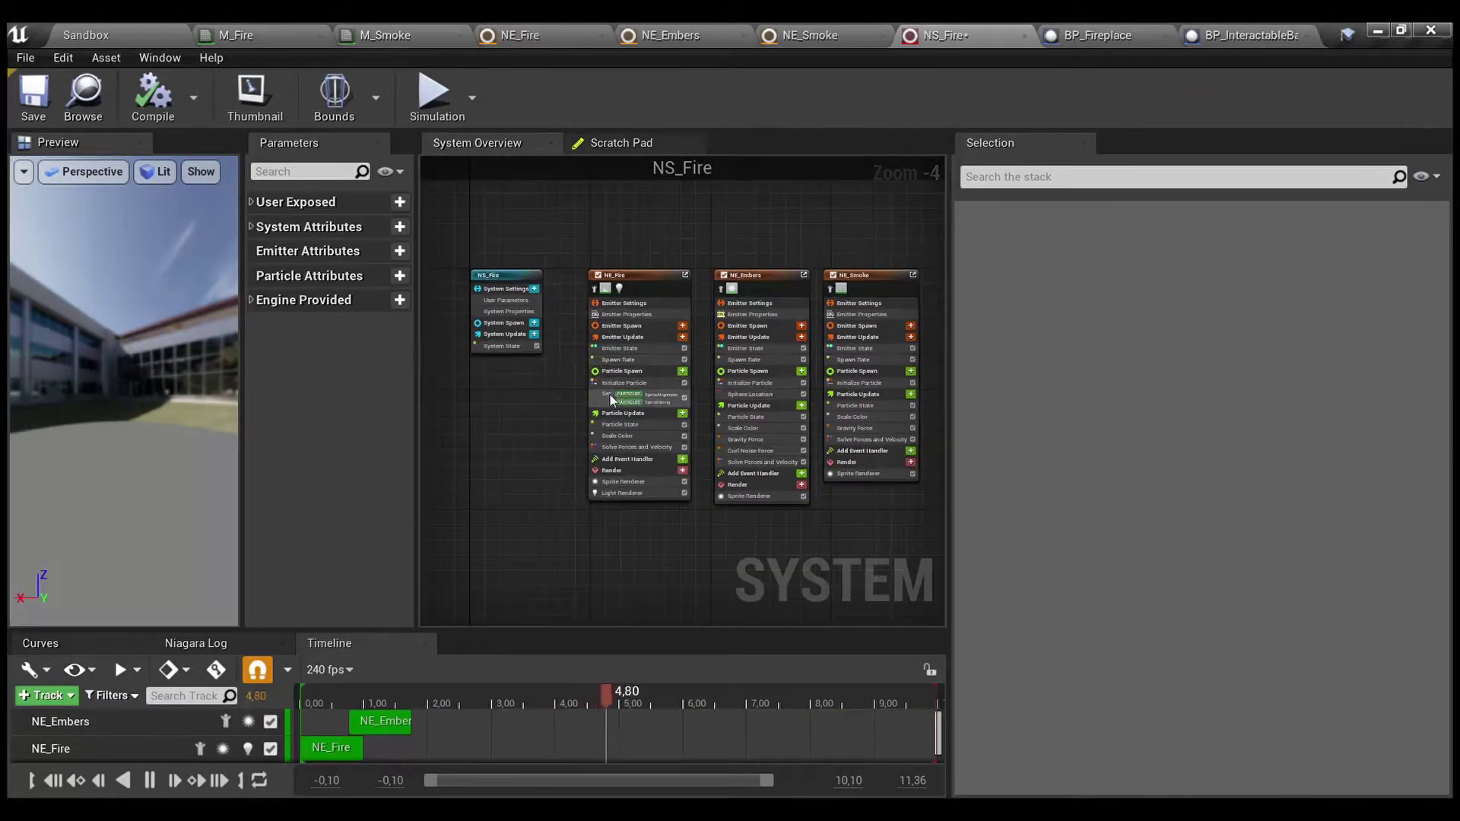
pyautogui.scroll(4, 594, 394)
pyautogui.moveTo(503, 372); pyautogui.dragTo(586, 395, button='right')
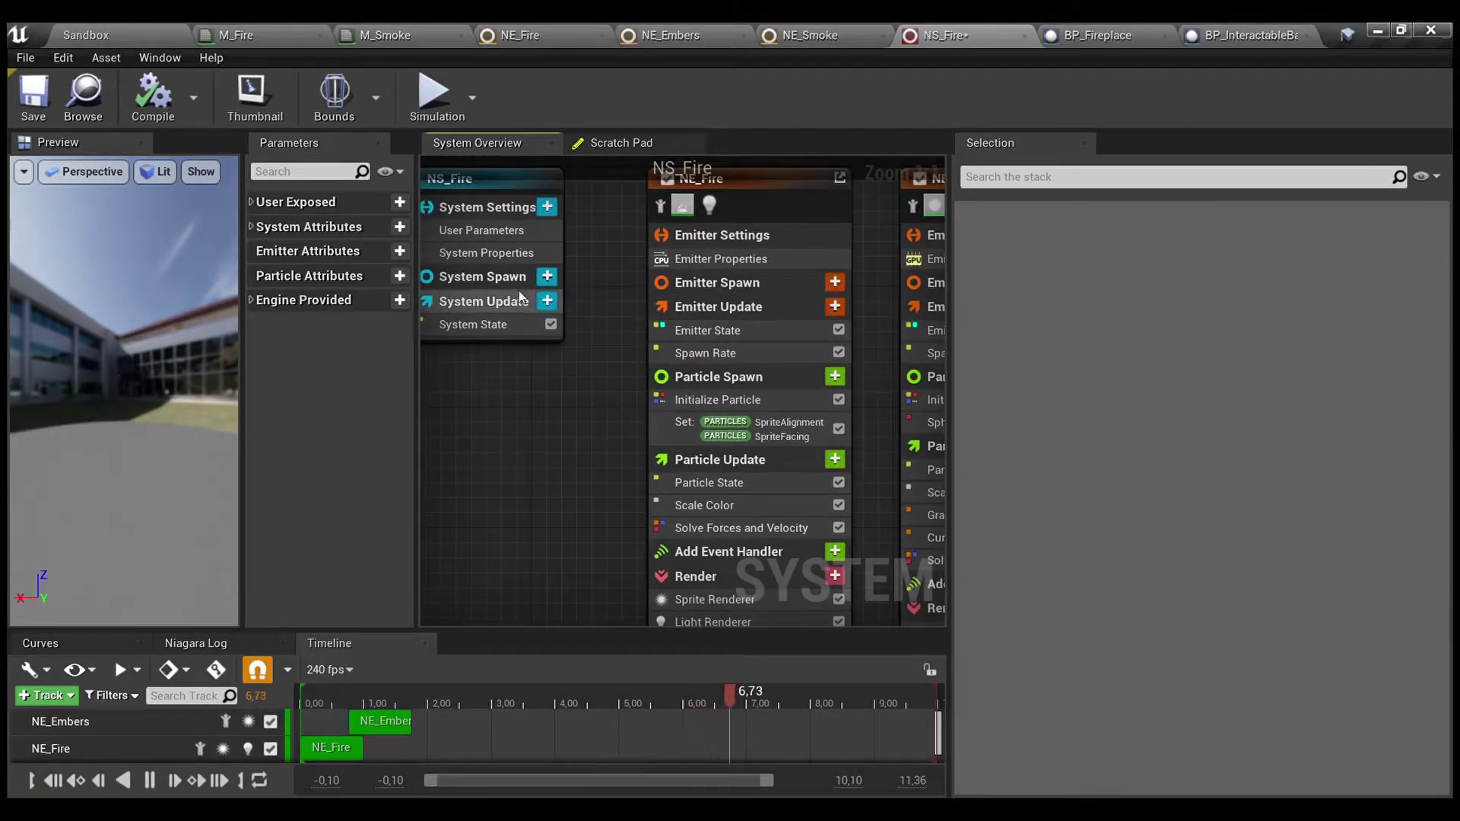
pyautogui.click(468, 231)
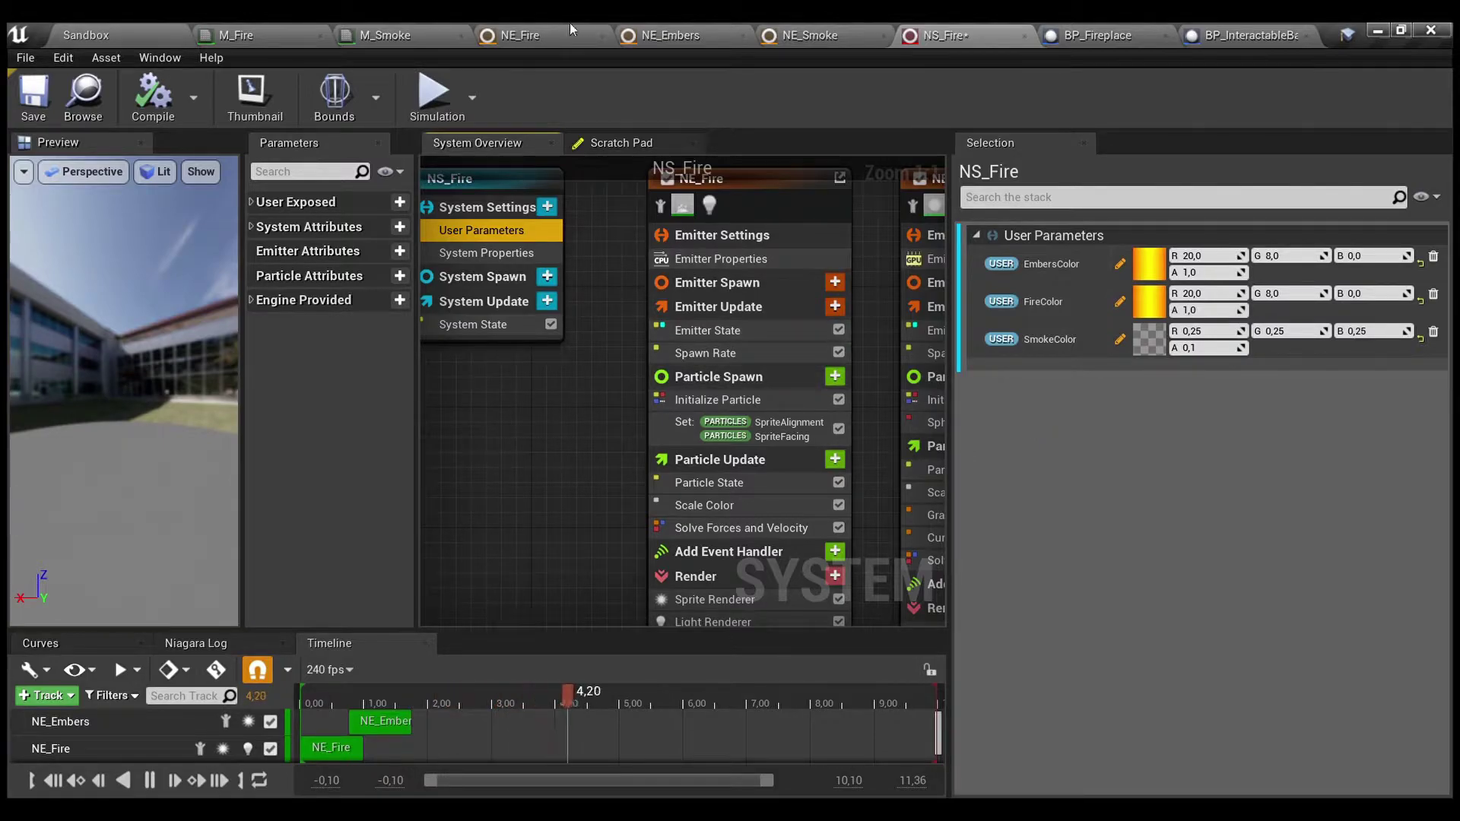
# - Review the NE_Fire, NE_Embers and NE_Smoke emitters and how they are combined in the NS_Fire system overview
pyautogui.click(531, 42)
pyautogui.click(664, 37)
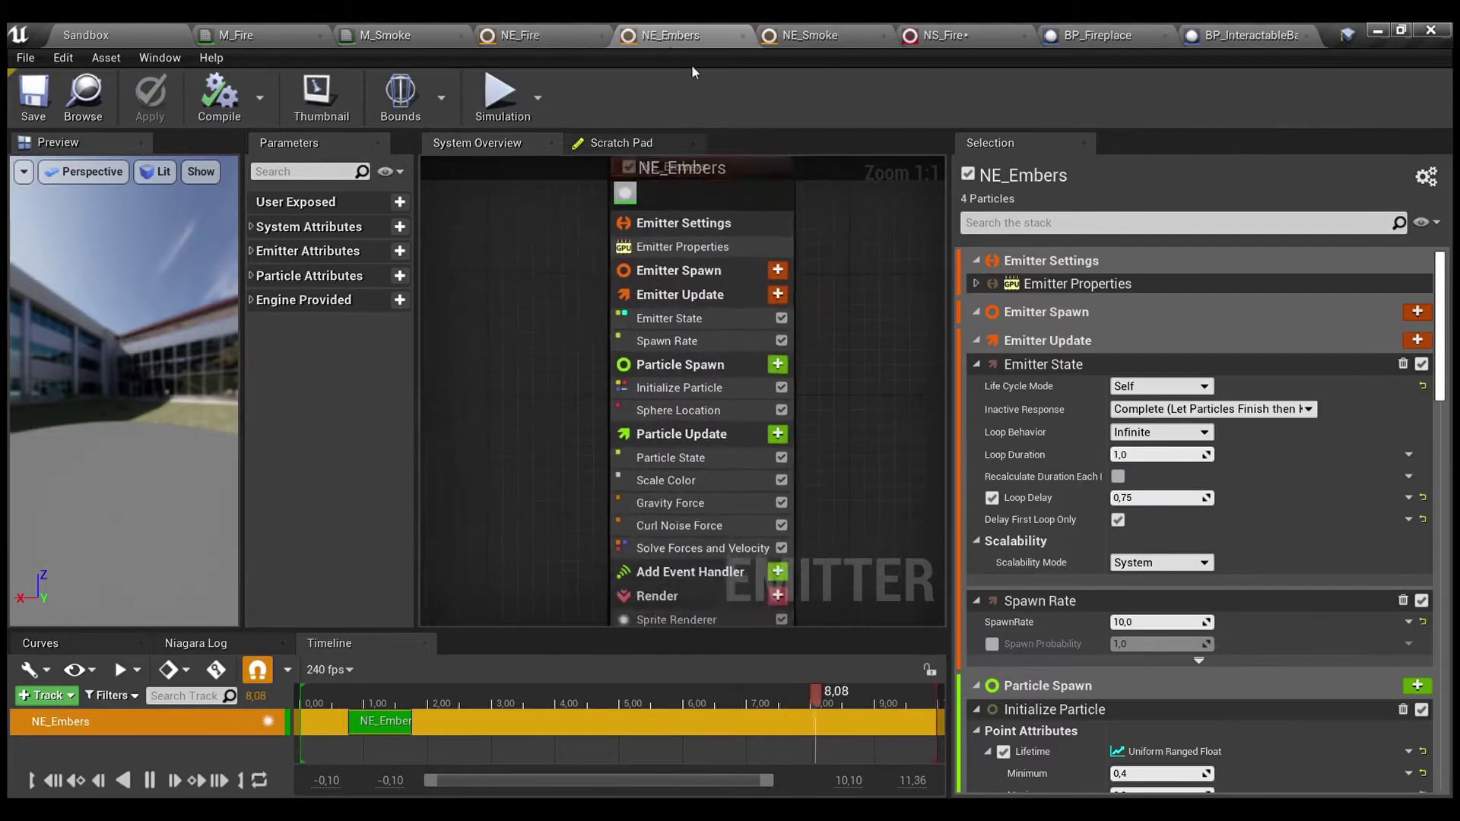
pyautogui.click(820, 44)
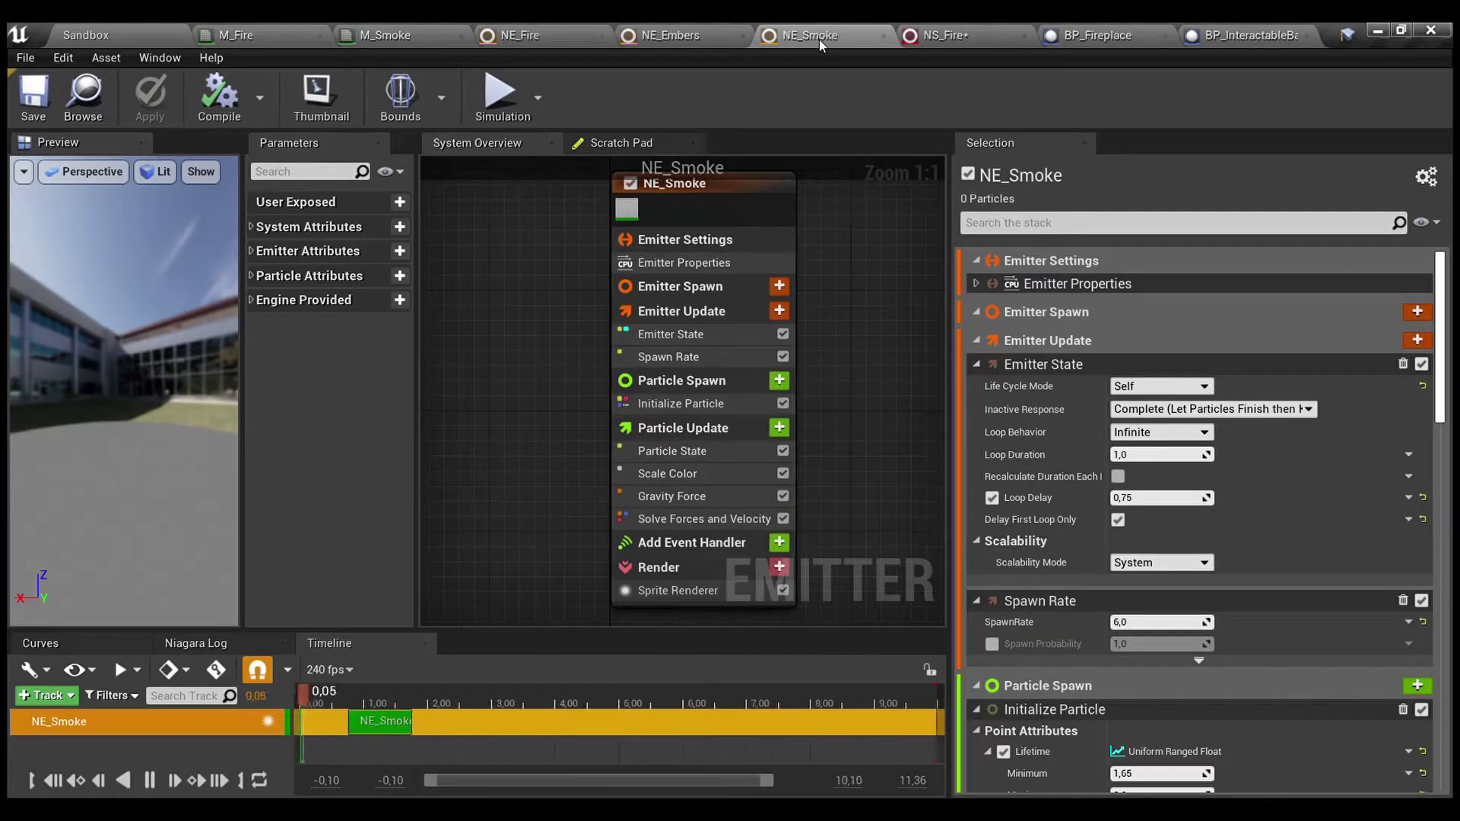
pyautogui.click(943, 43)
pyautogui.scroll(-4, 640, 409)
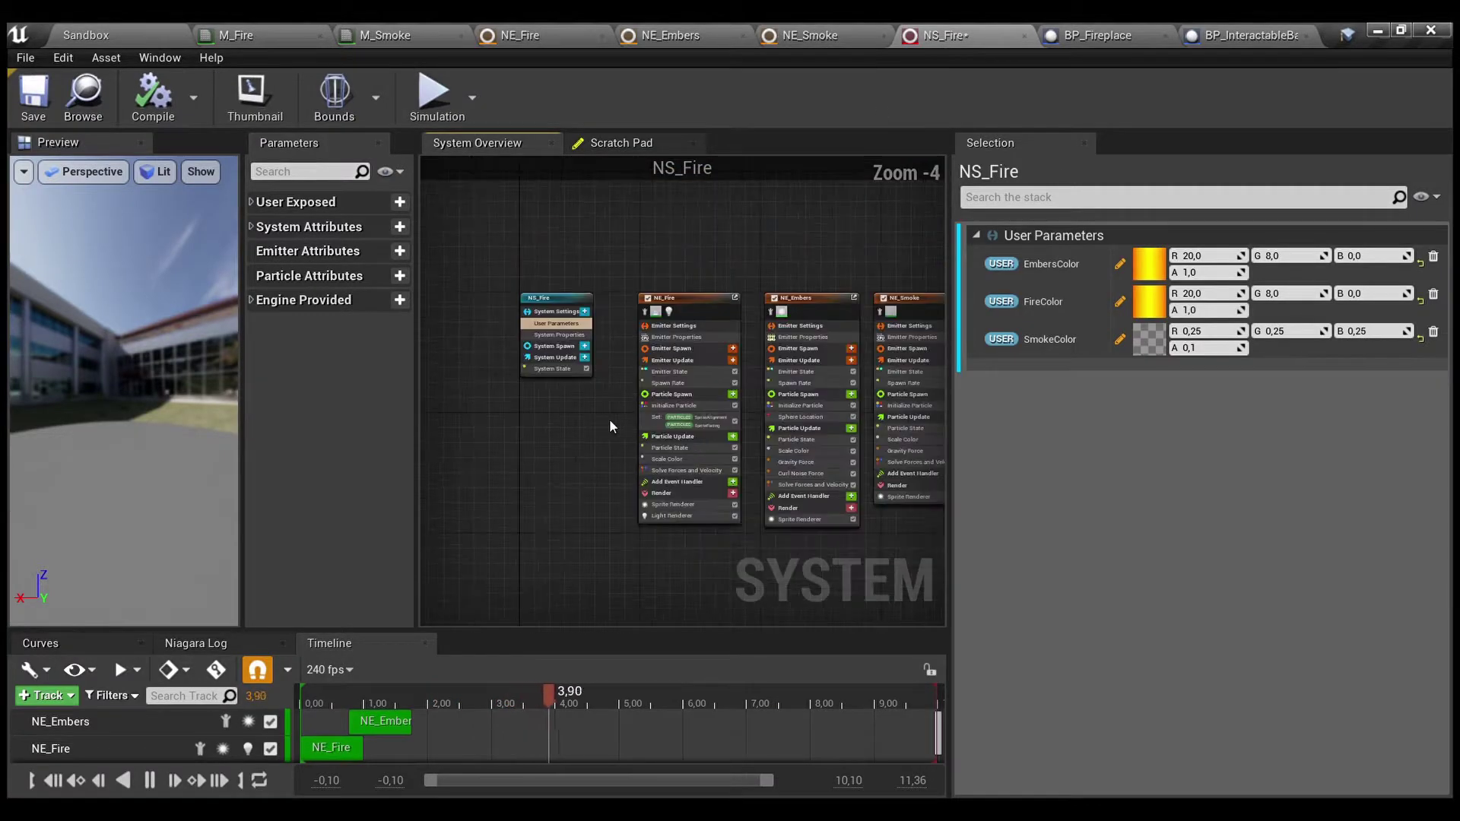
pyautogui.moveTo(545, 258); pyautogui.dragTo(832, 517)
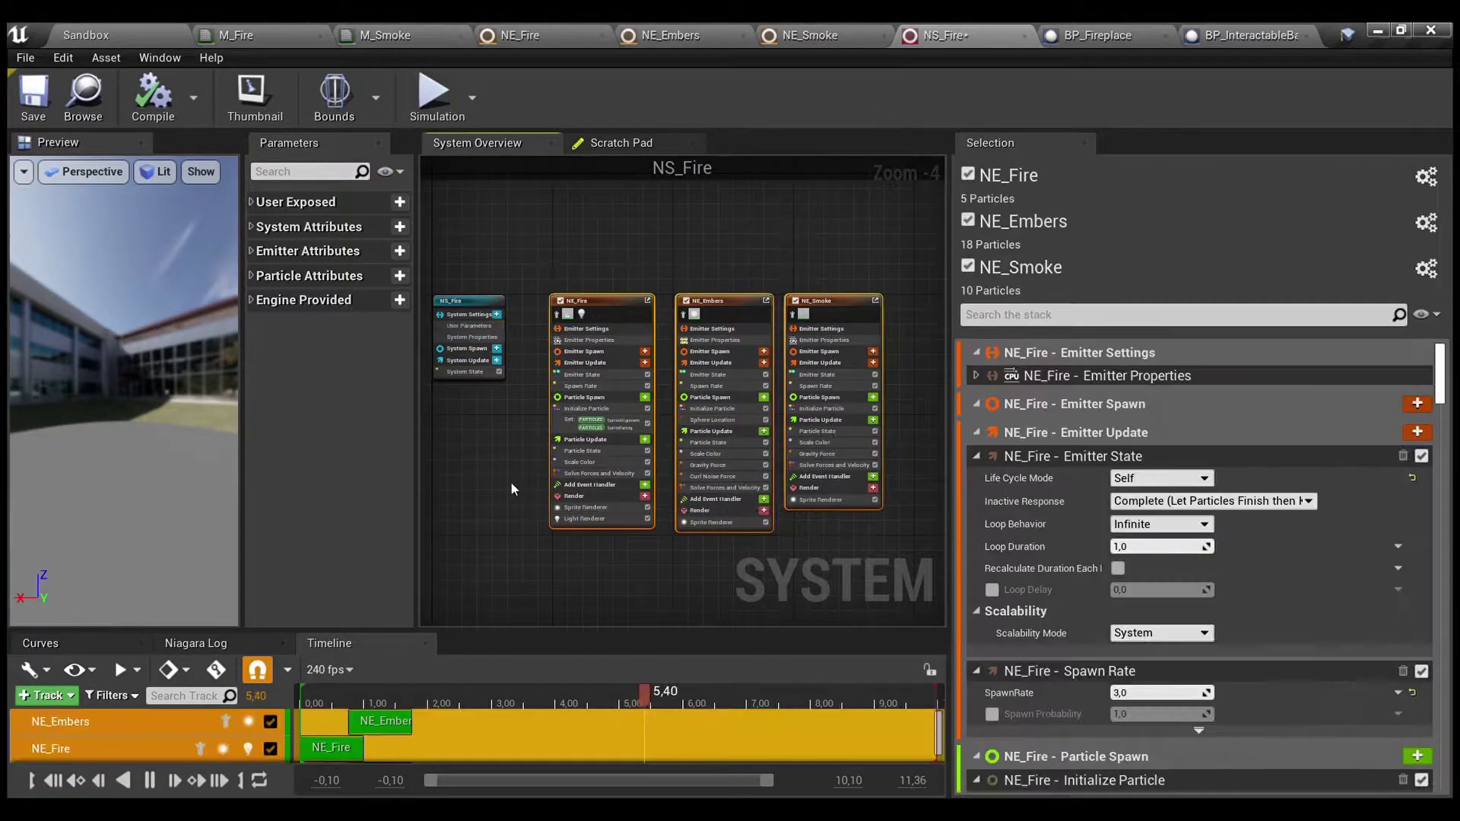
pyautogui.click(507, 468)
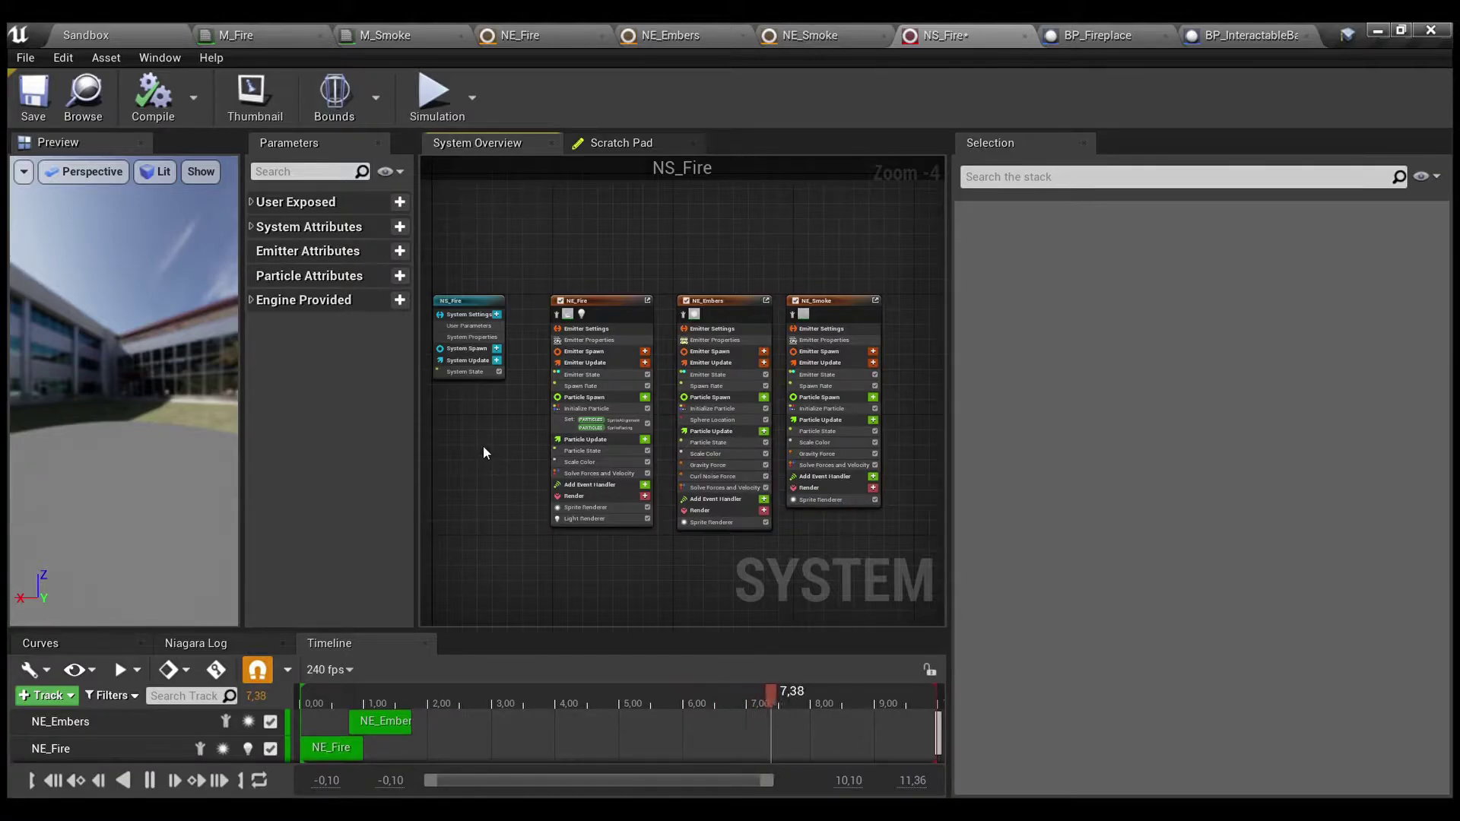
pyautogui.scroll(2, 526, 362)
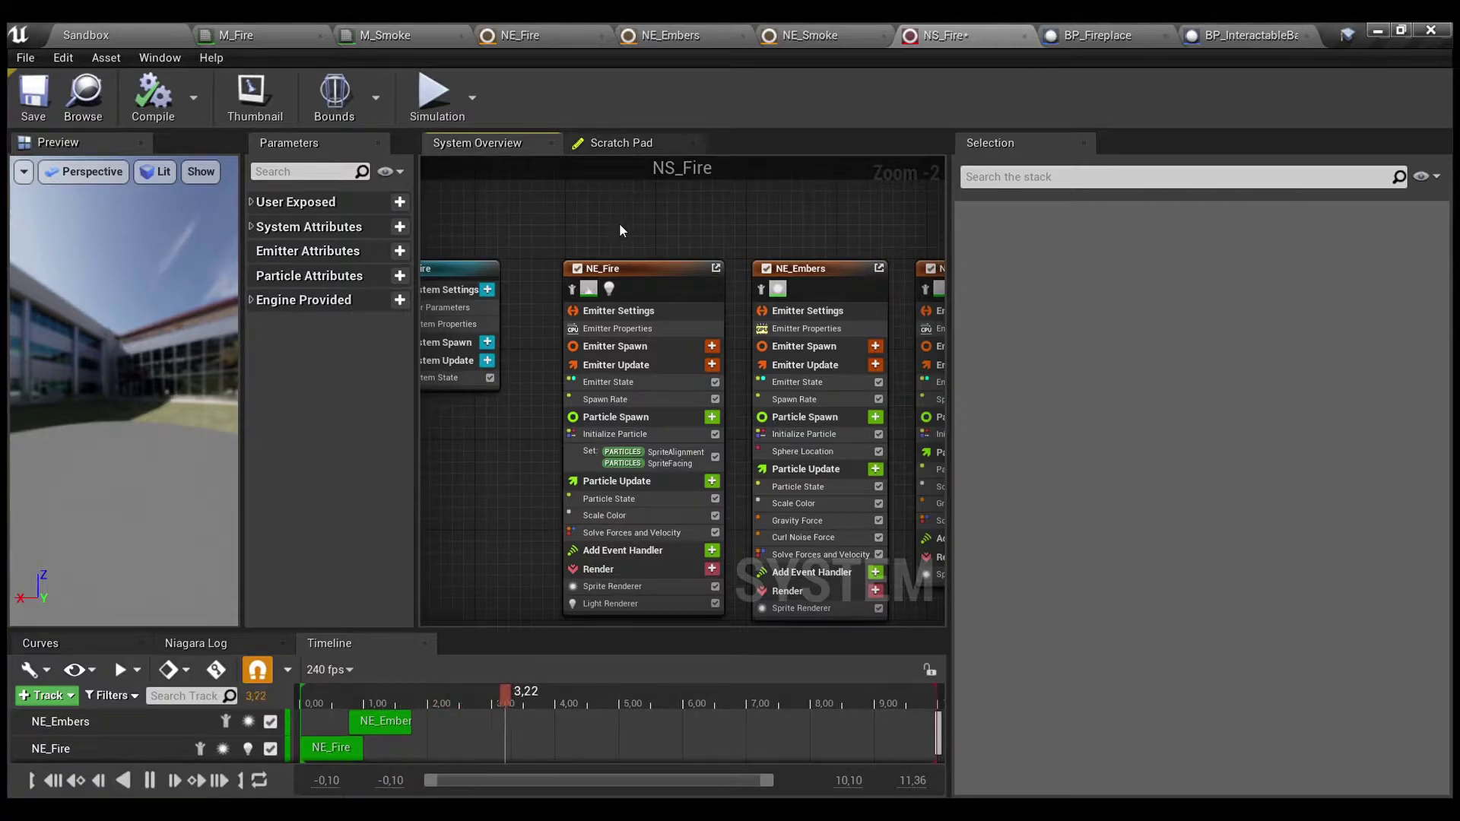
# - Examine NE_Fire's SpriteAlignment and SpriteFacing vectors against the move axes of the BP_Fireplace actor in the Sandbox level
pyautogui.click(562, 35)
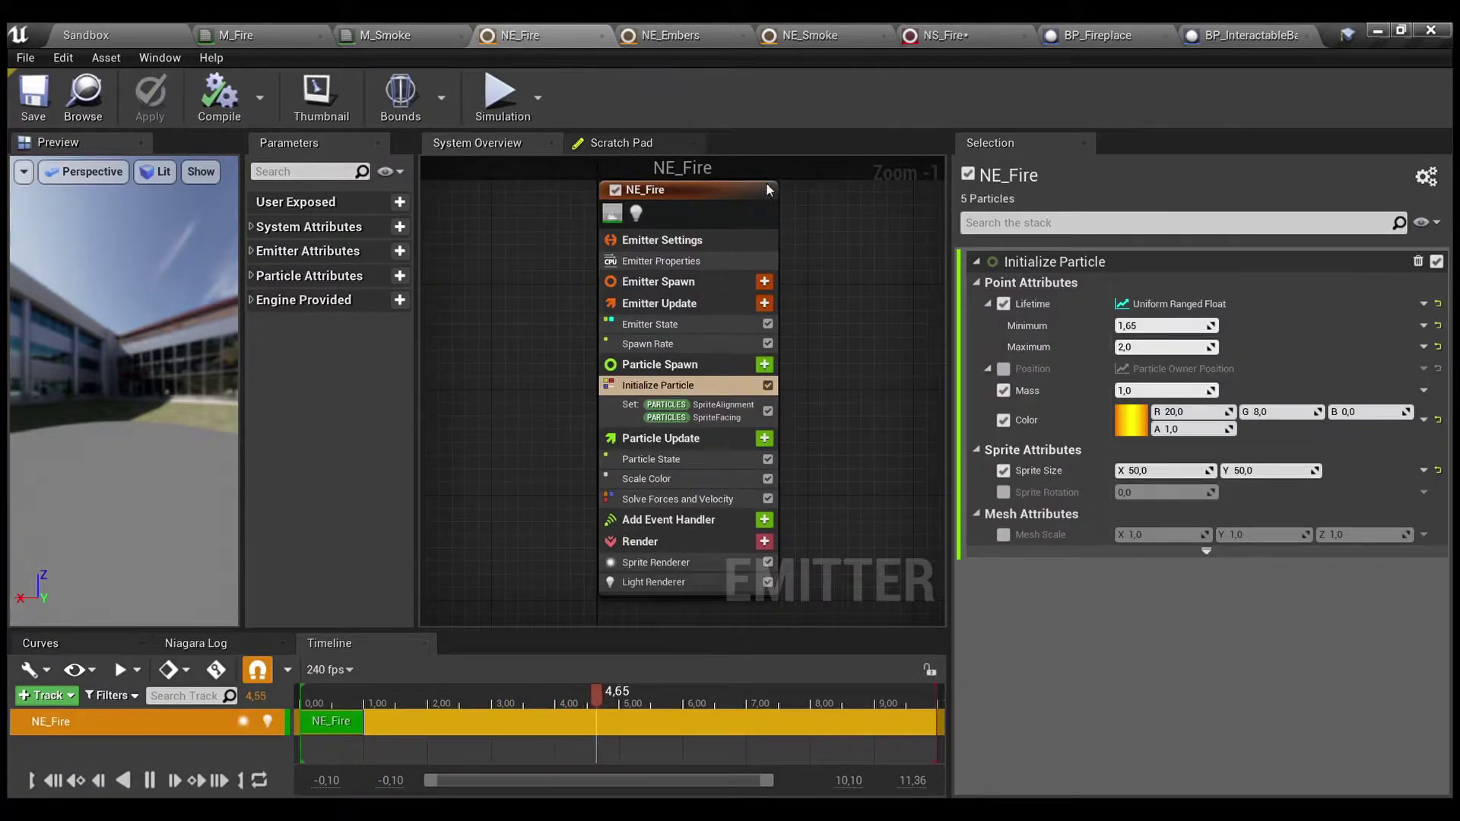
pyautogui.click(682, 422)
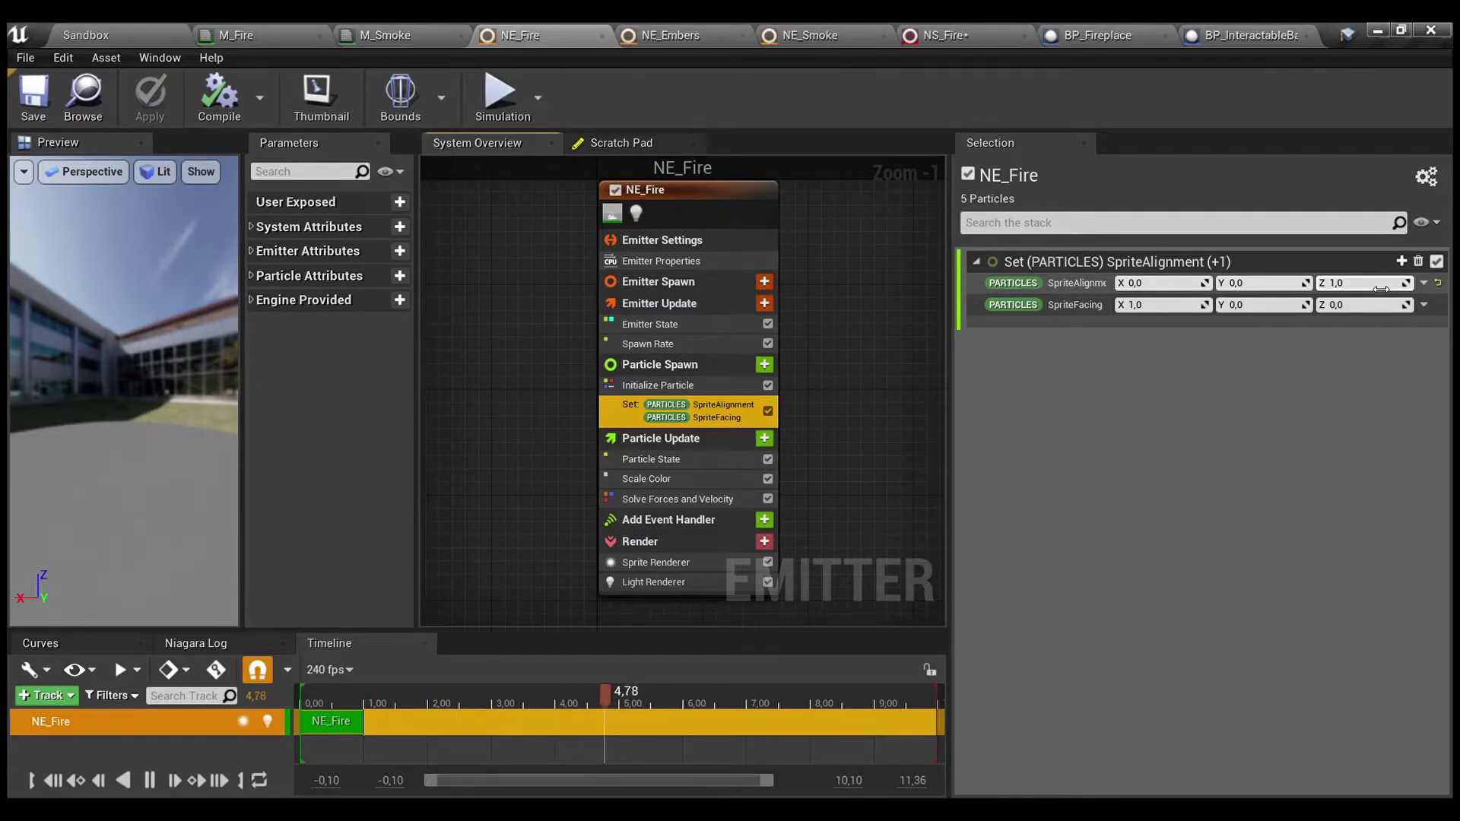
pyautogui.click(62, 30)
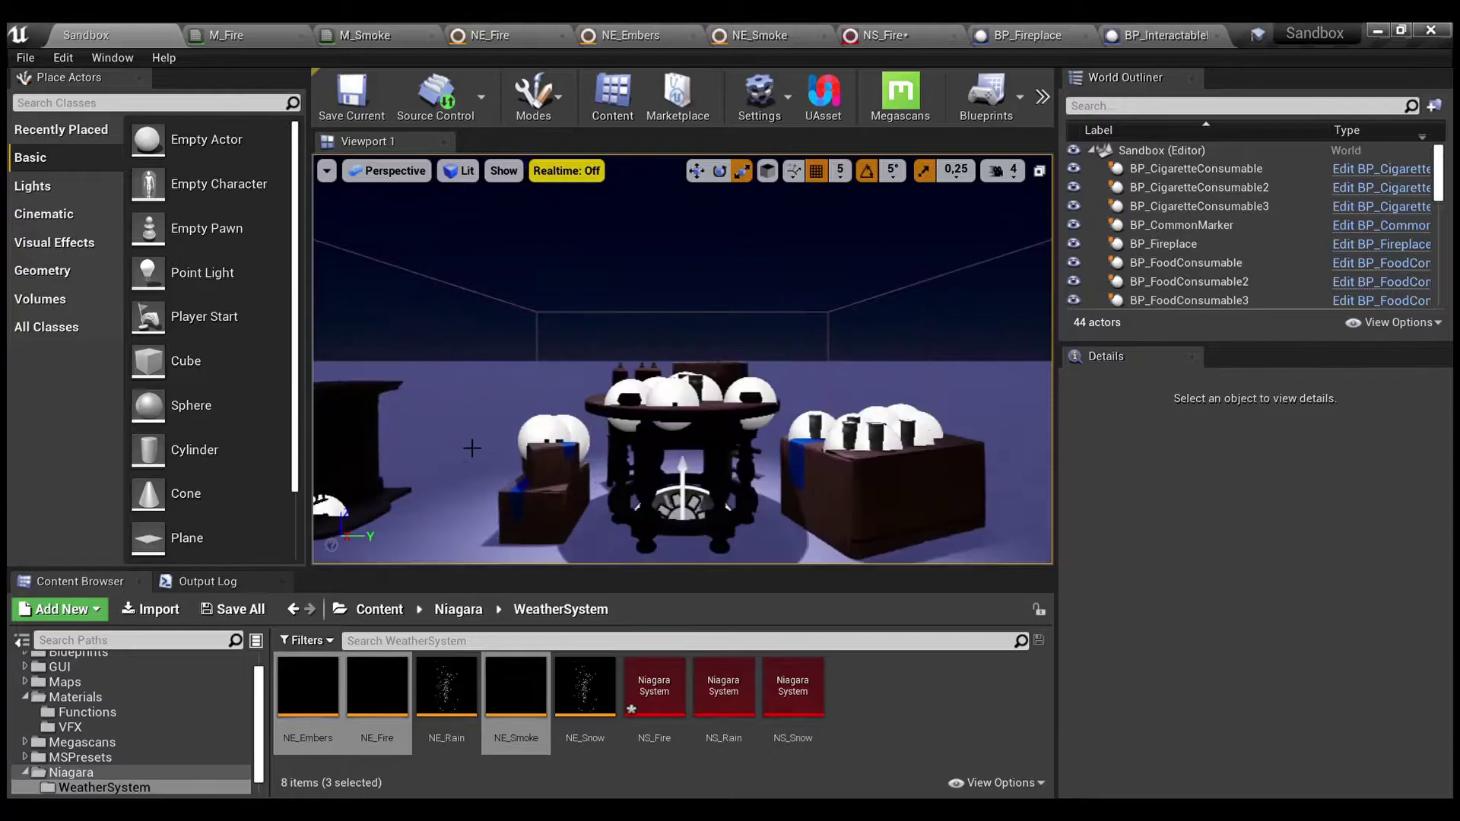
pyautogui.scroll(-2, 471, 448)
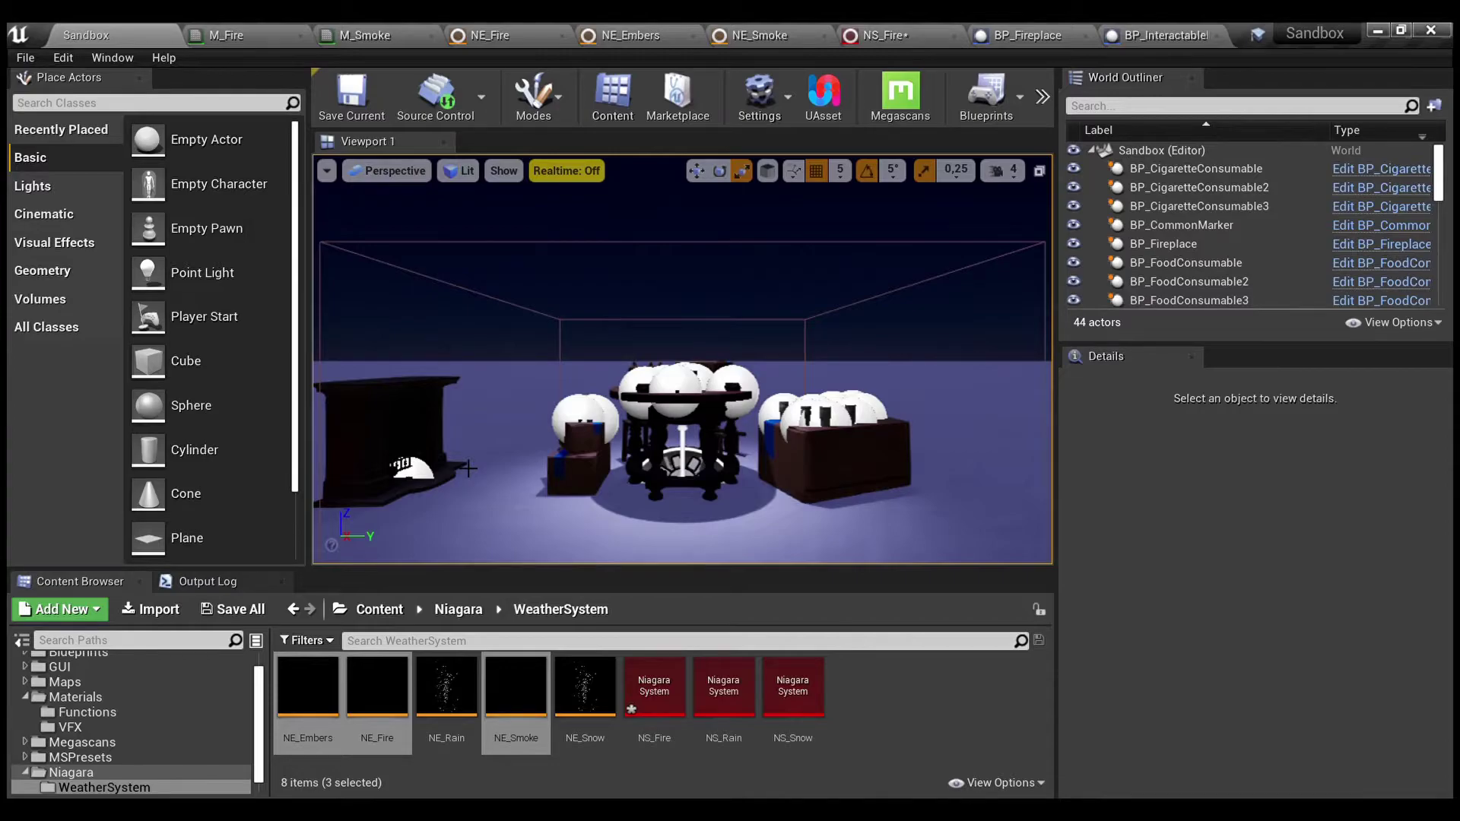
pyautogui.click(410, 436)
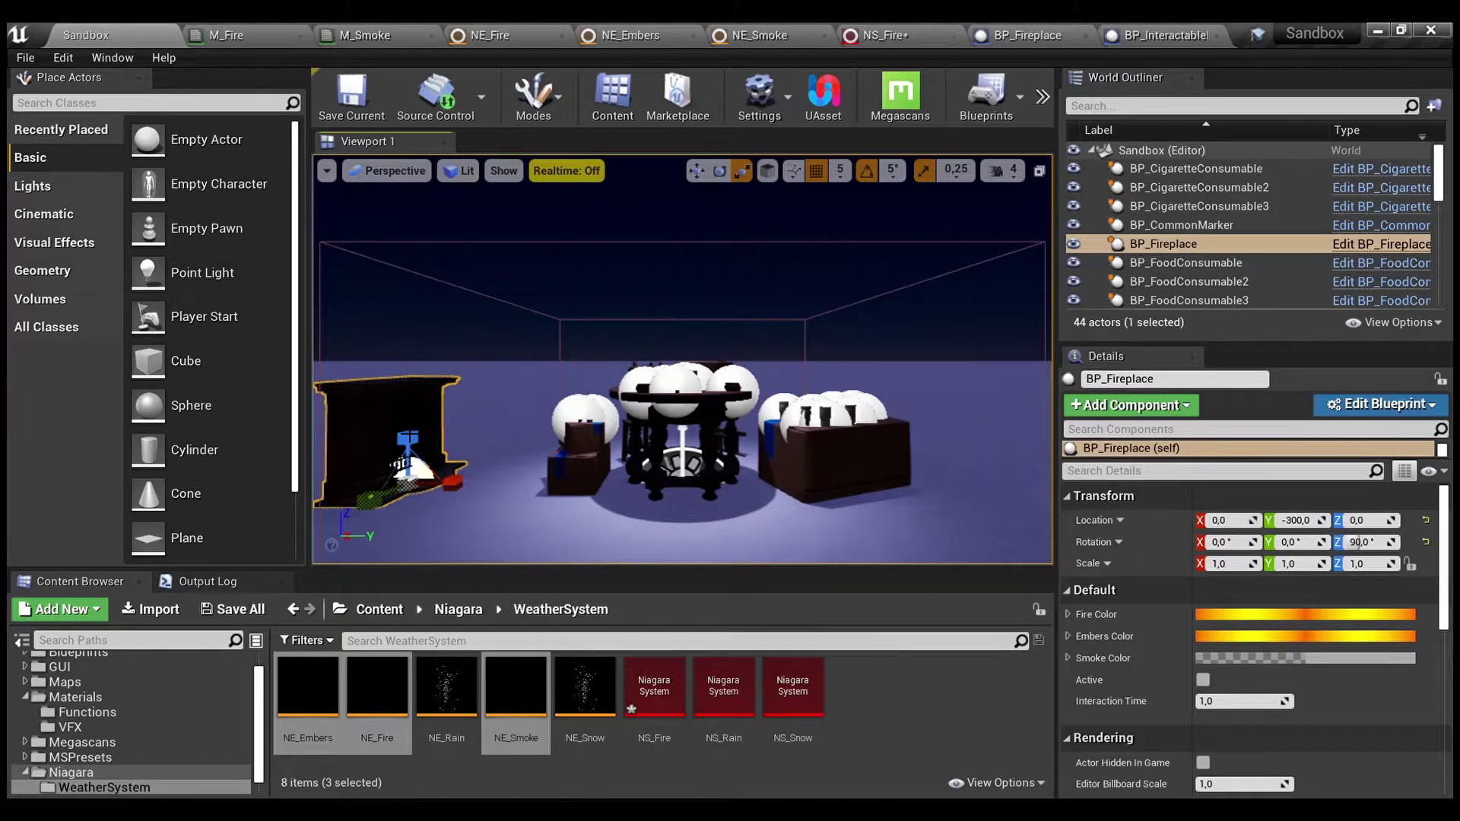
pyautogui.click(698, 171)
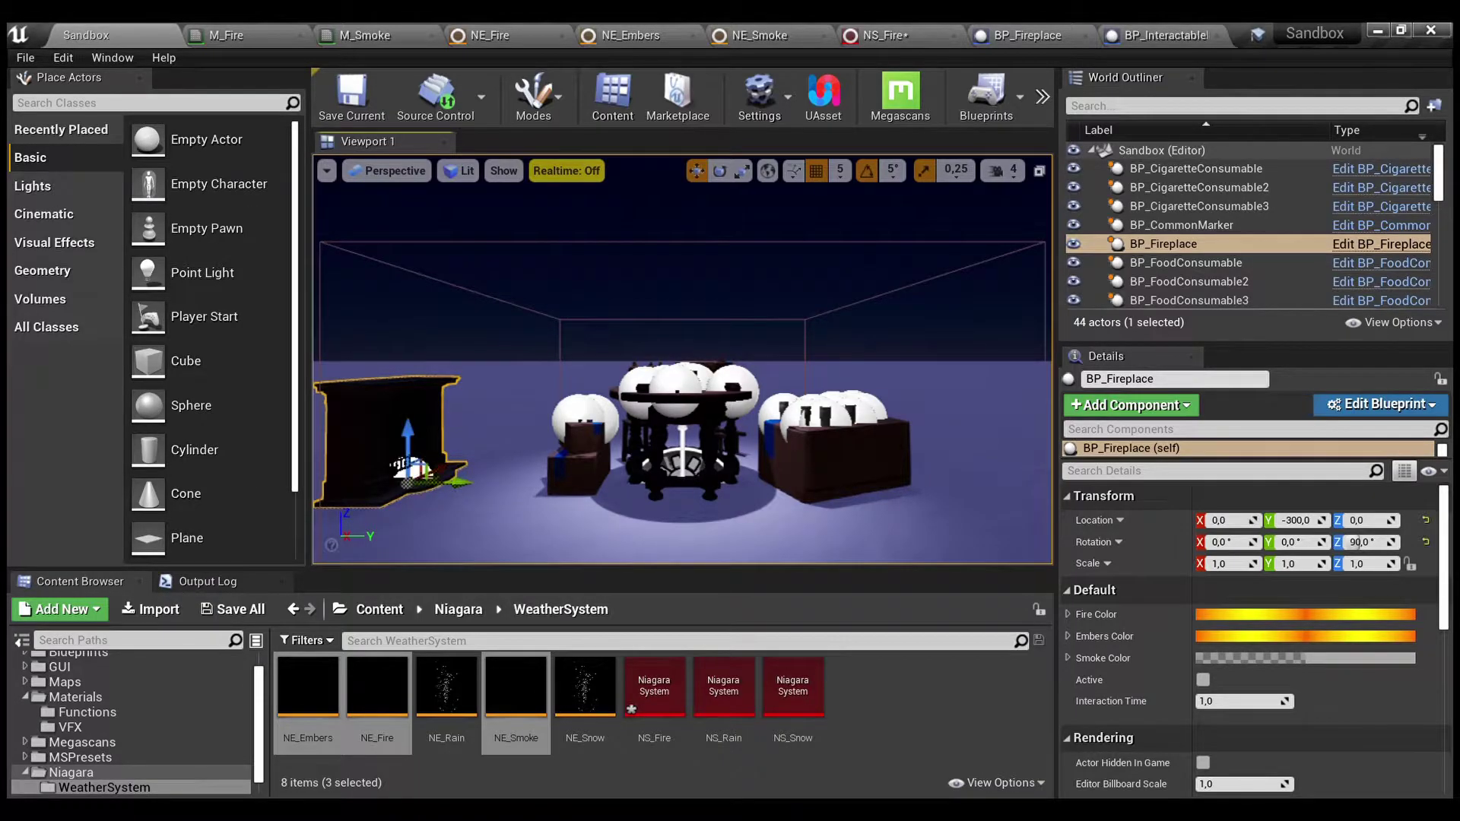
pyautogui.scroll(-3, 492, 460)
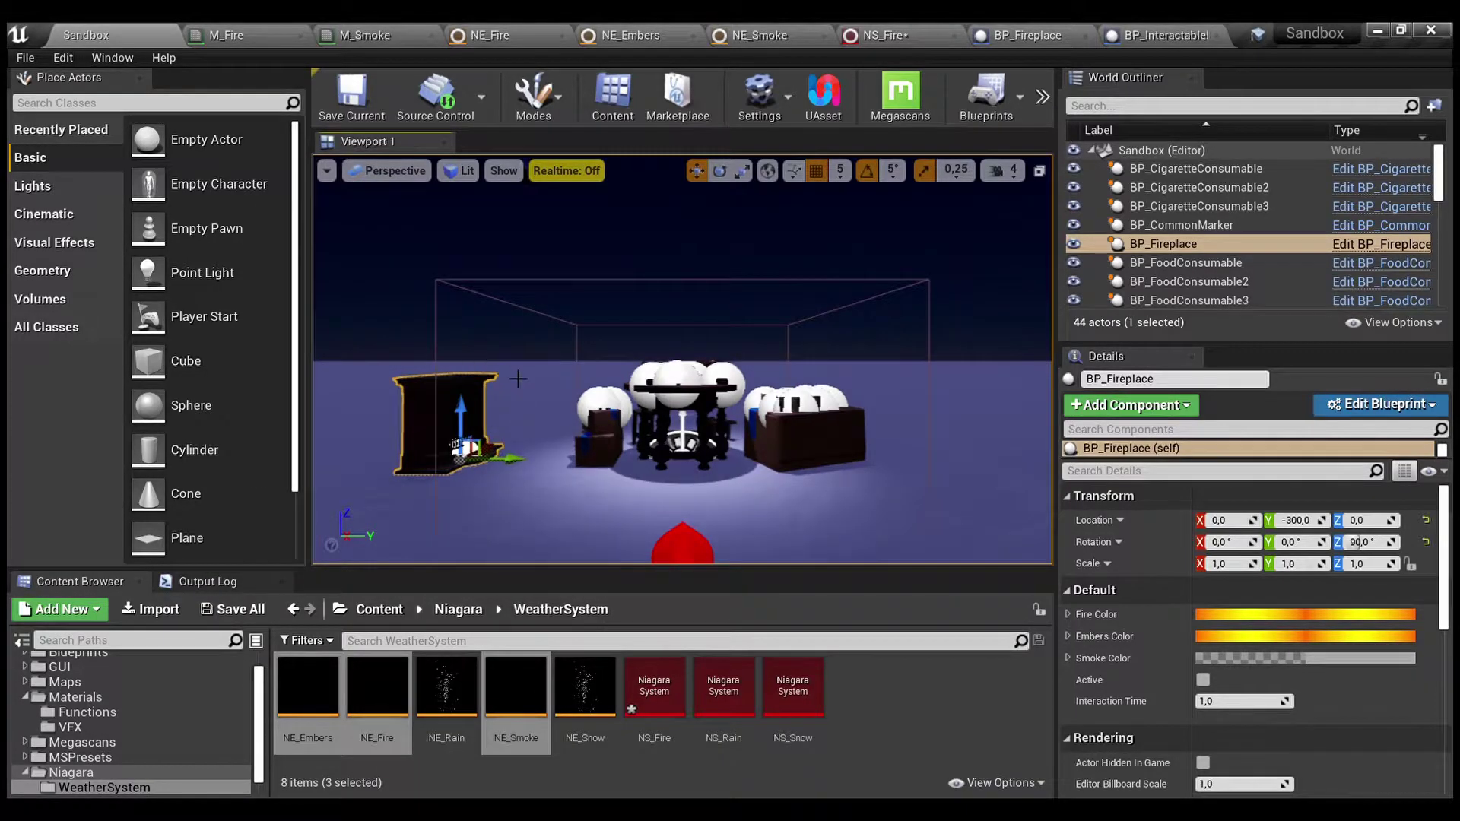
pyautogui.click(526, 29)
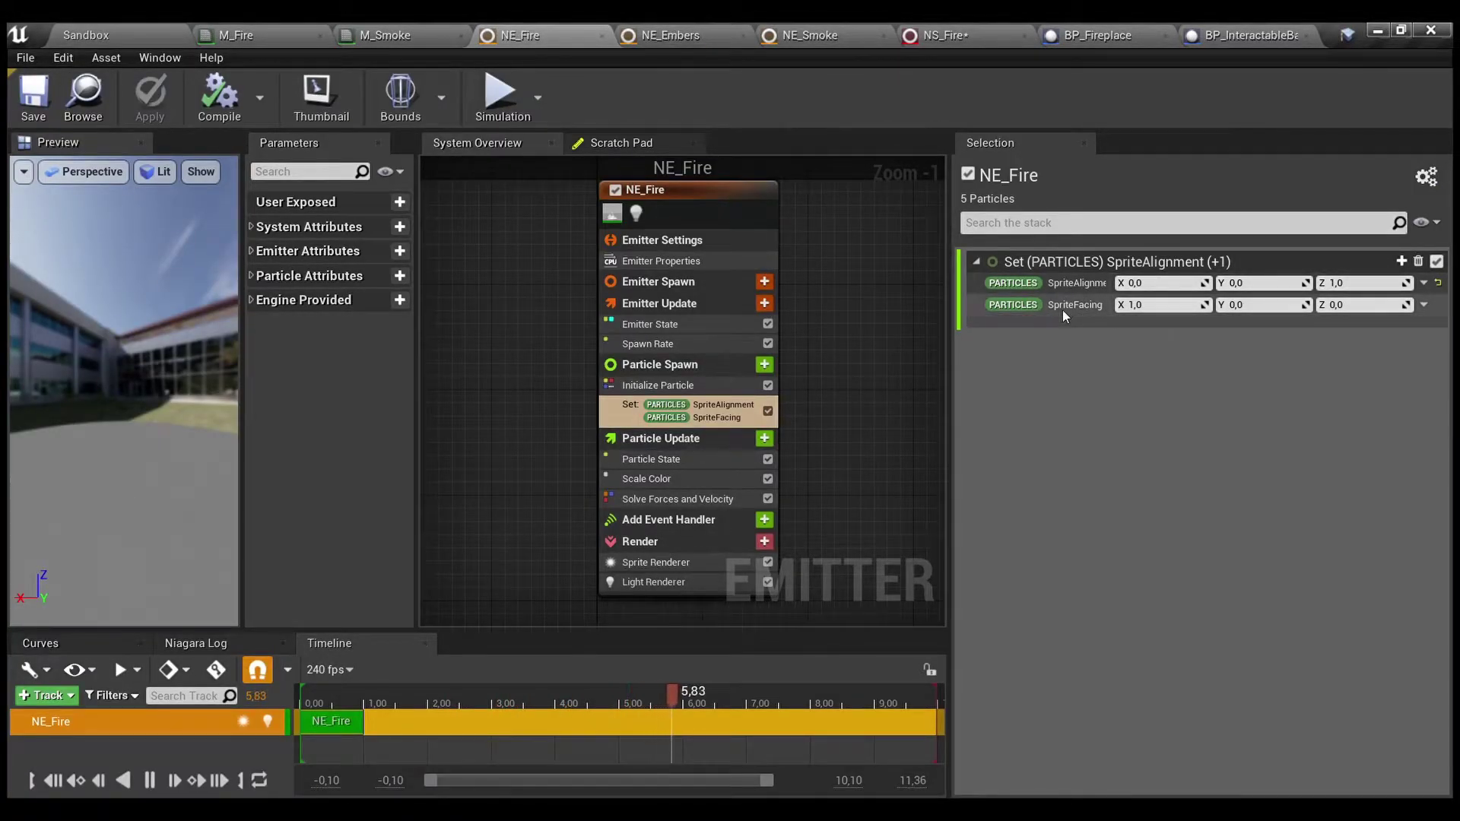
pyautogui.moveTo(1137, 305); pyautogui.dragTo(1172, 310)
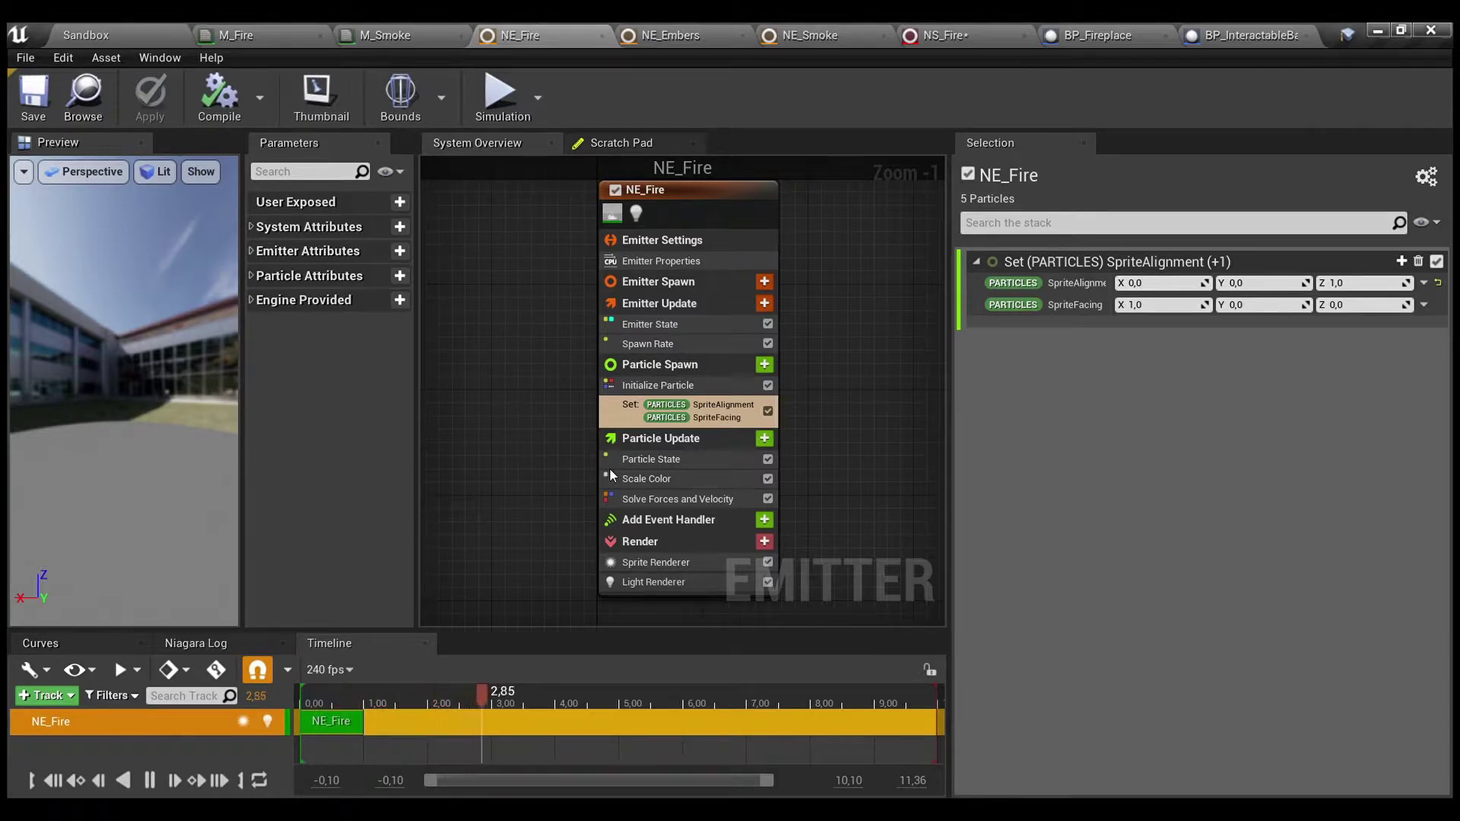
# - Add a "Set new or existing parameter directly" module to NE_Fire's Particle Spawn group and search its available parameters for "sprite"
pyautogui.click(764, 365)
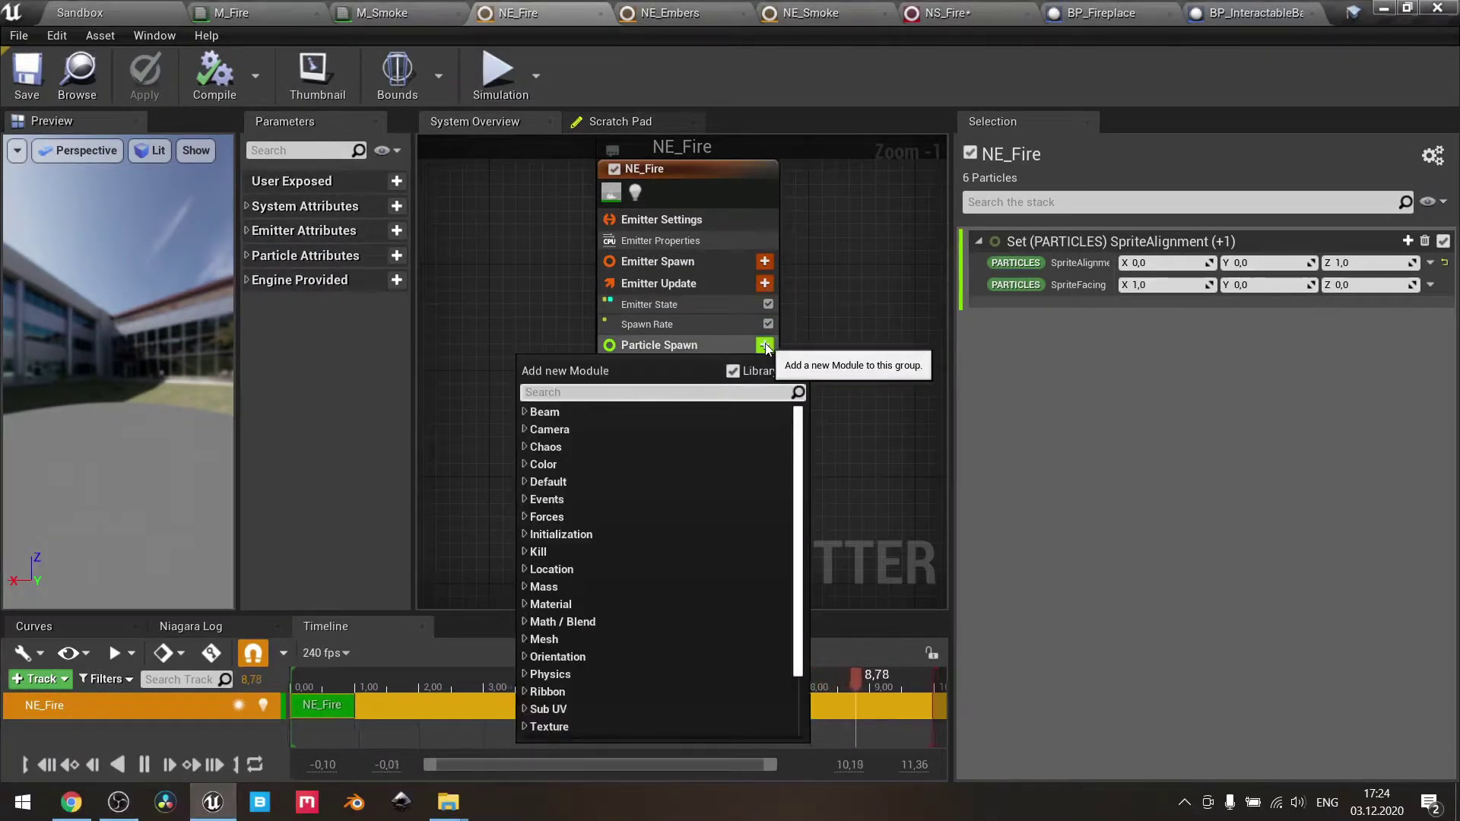
pyautogui.write('set new')
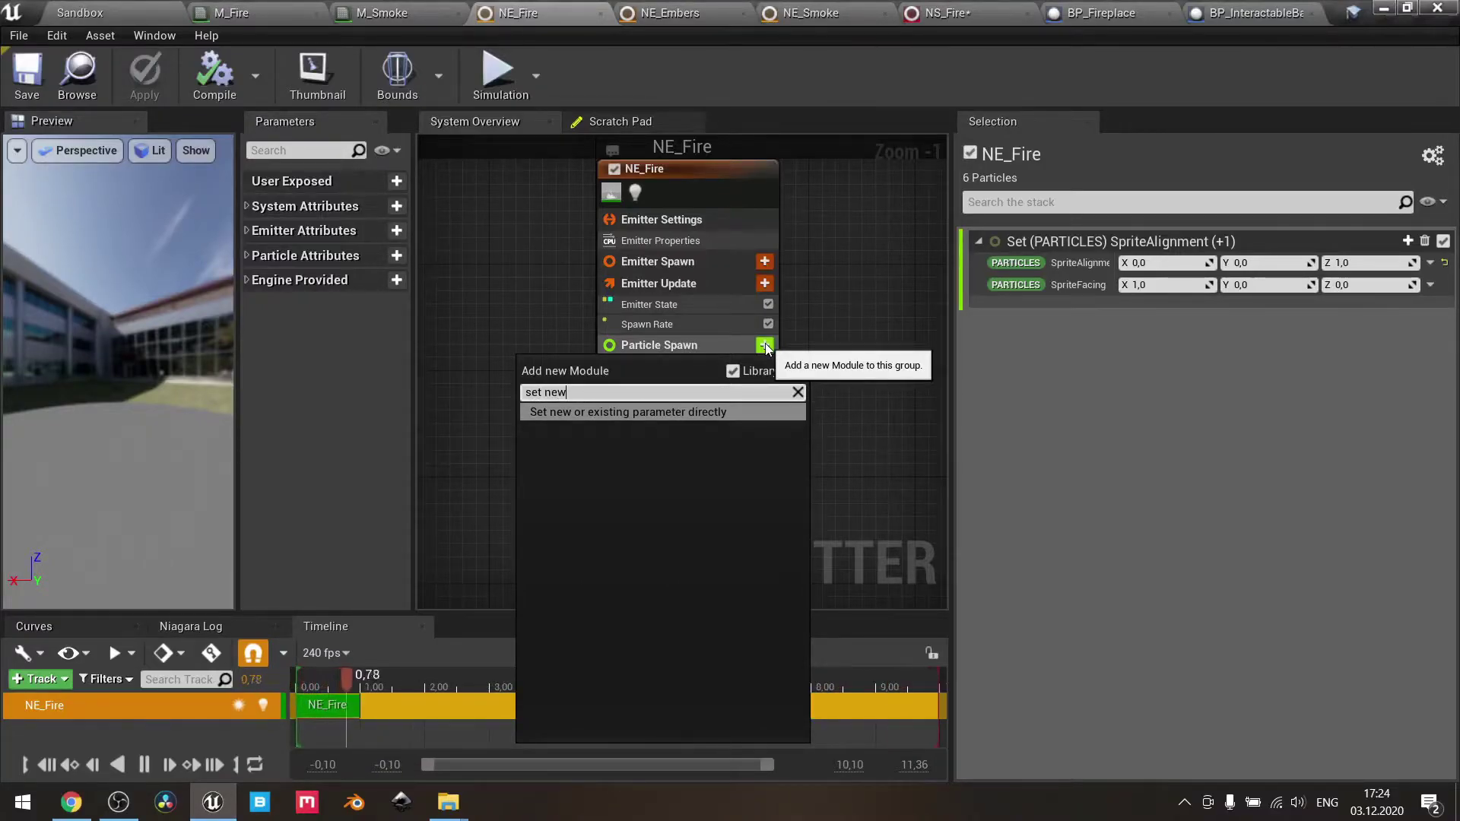
pyautogui.click(704, 412)
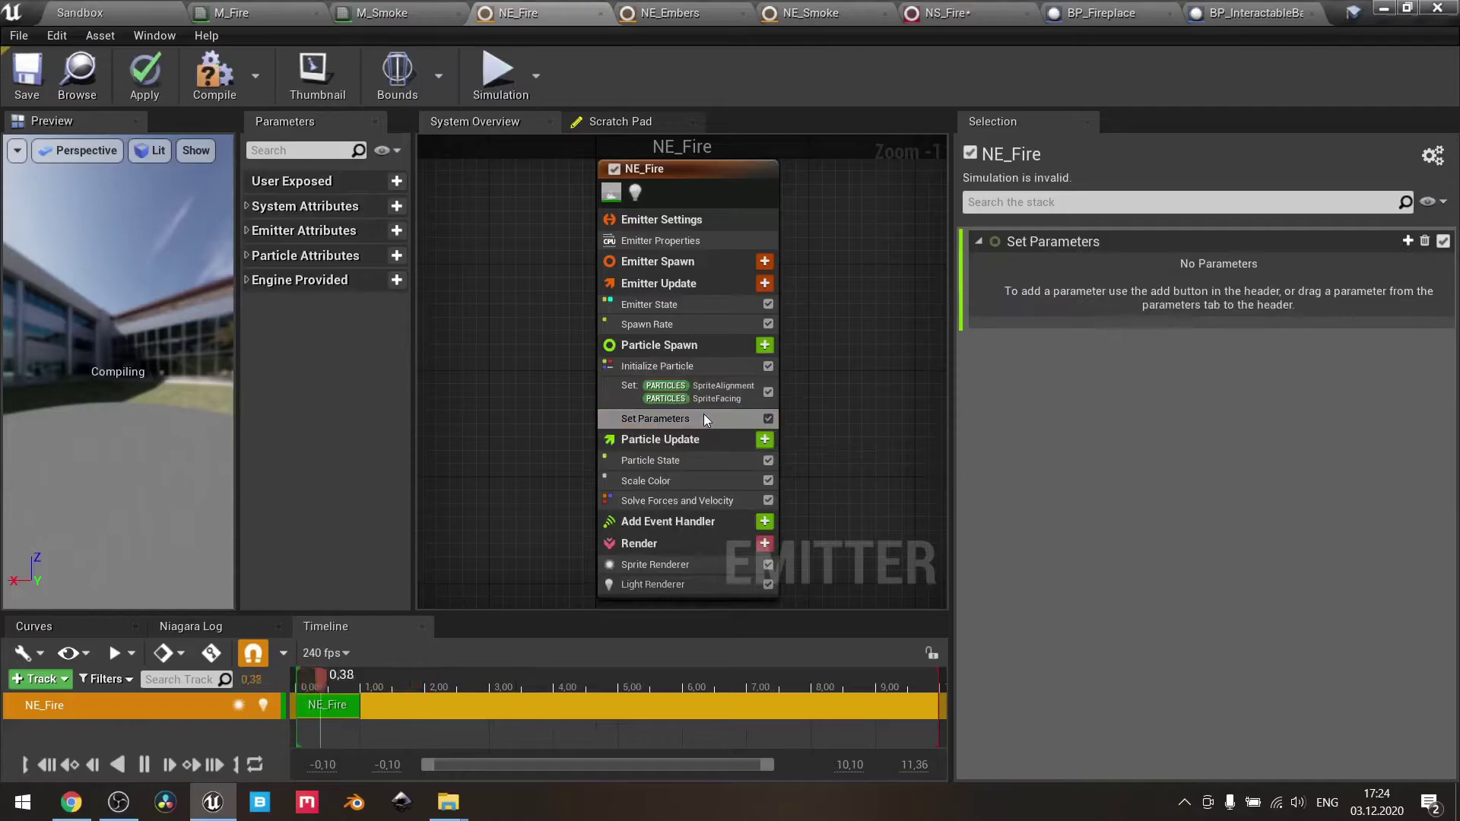
pyautogui.click(1404, 239)
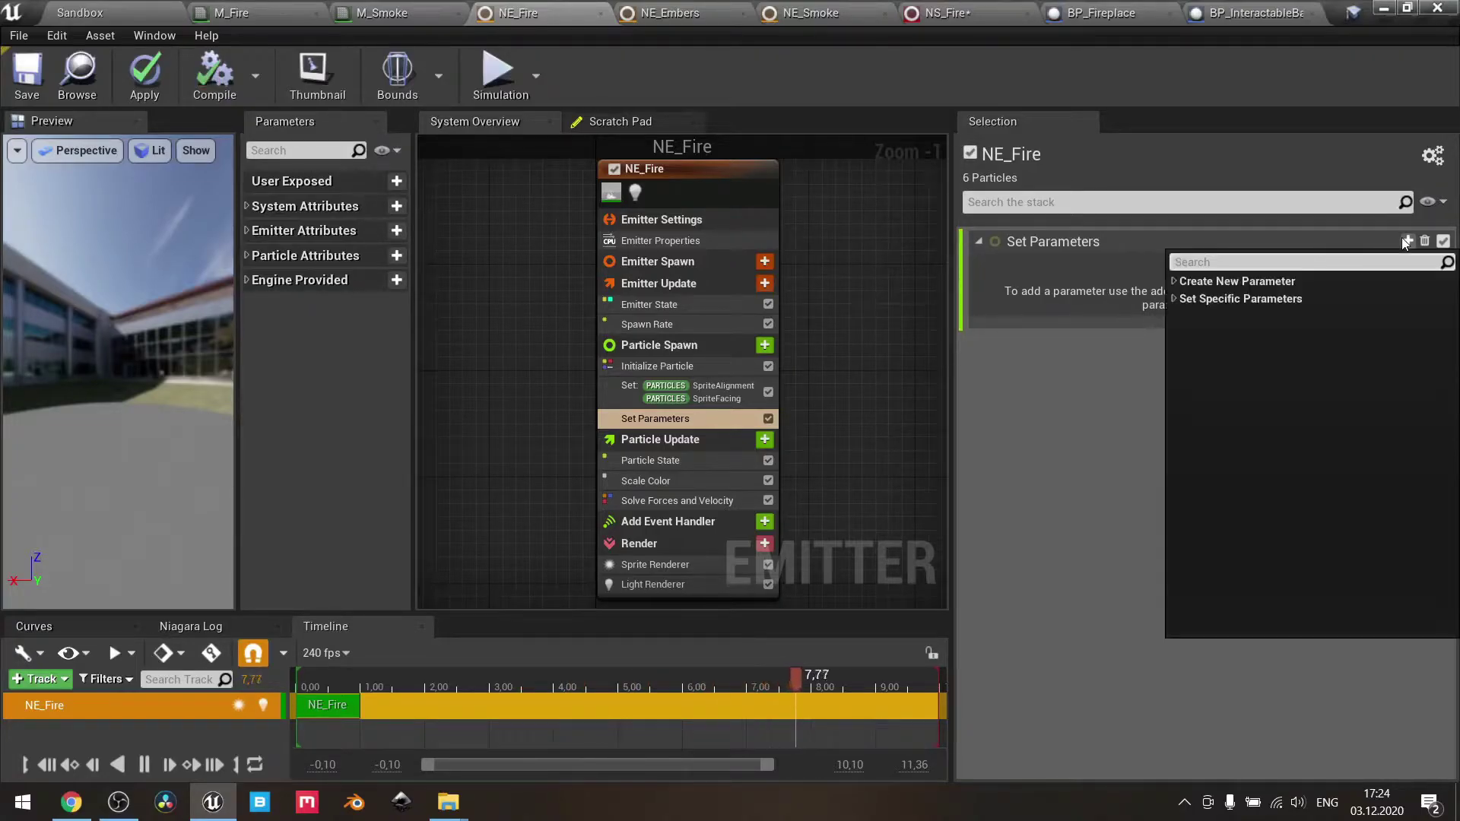
pyautogui.click(1176, 282)
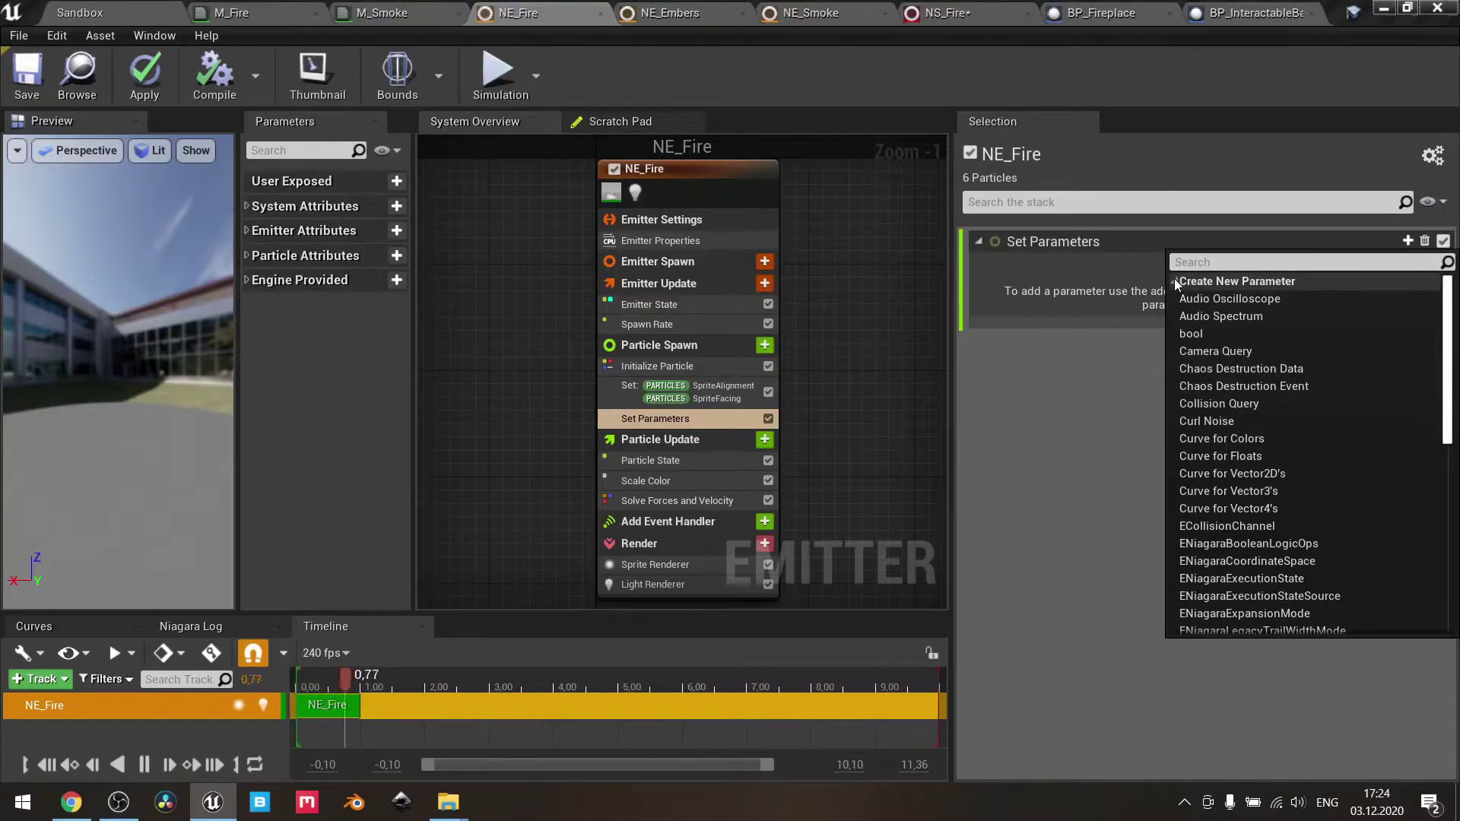
pyautogui.click(1193, 262)
pyautogui.write('s')
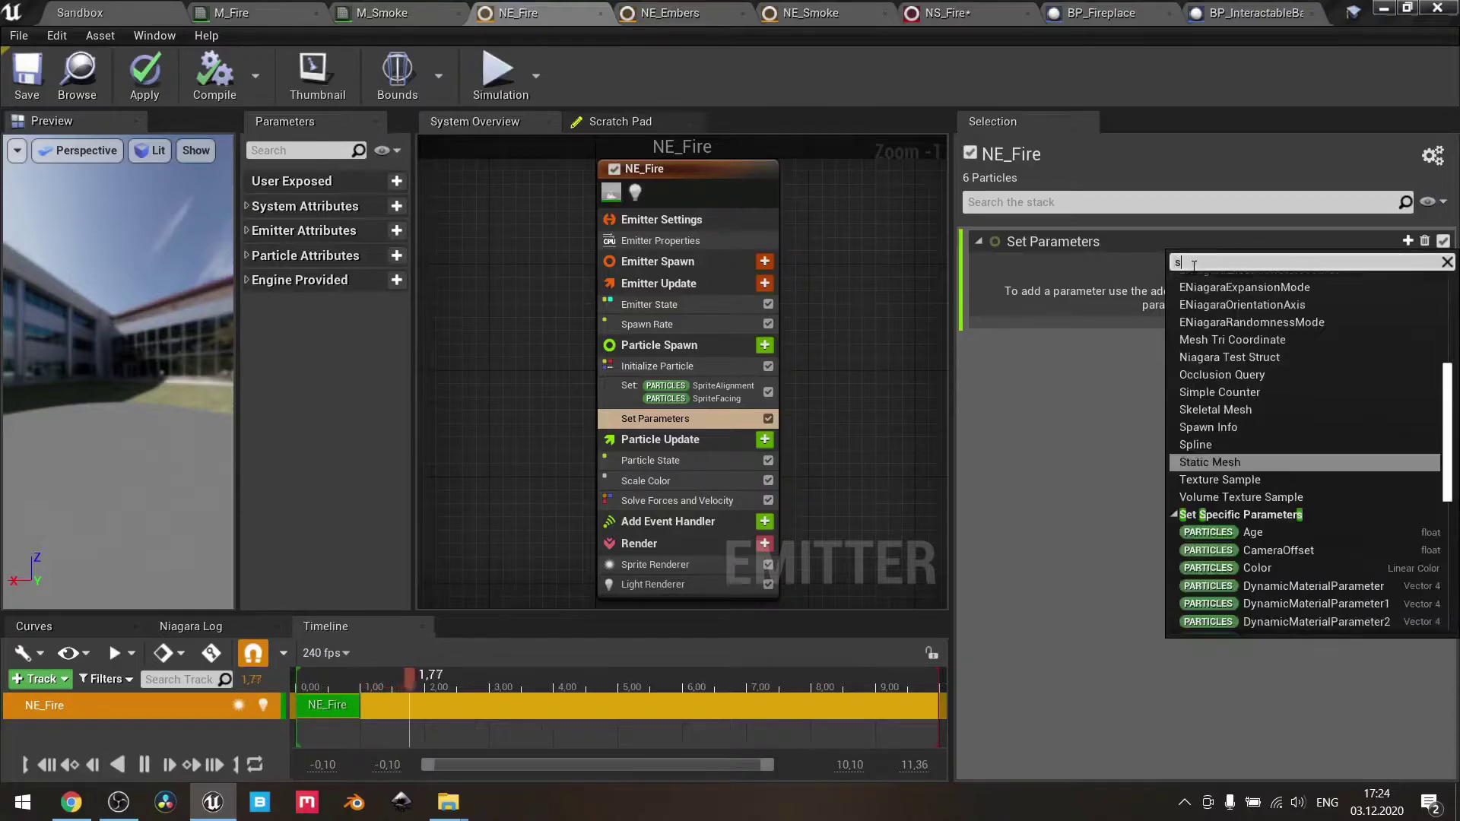
pyautogui.write('prite')
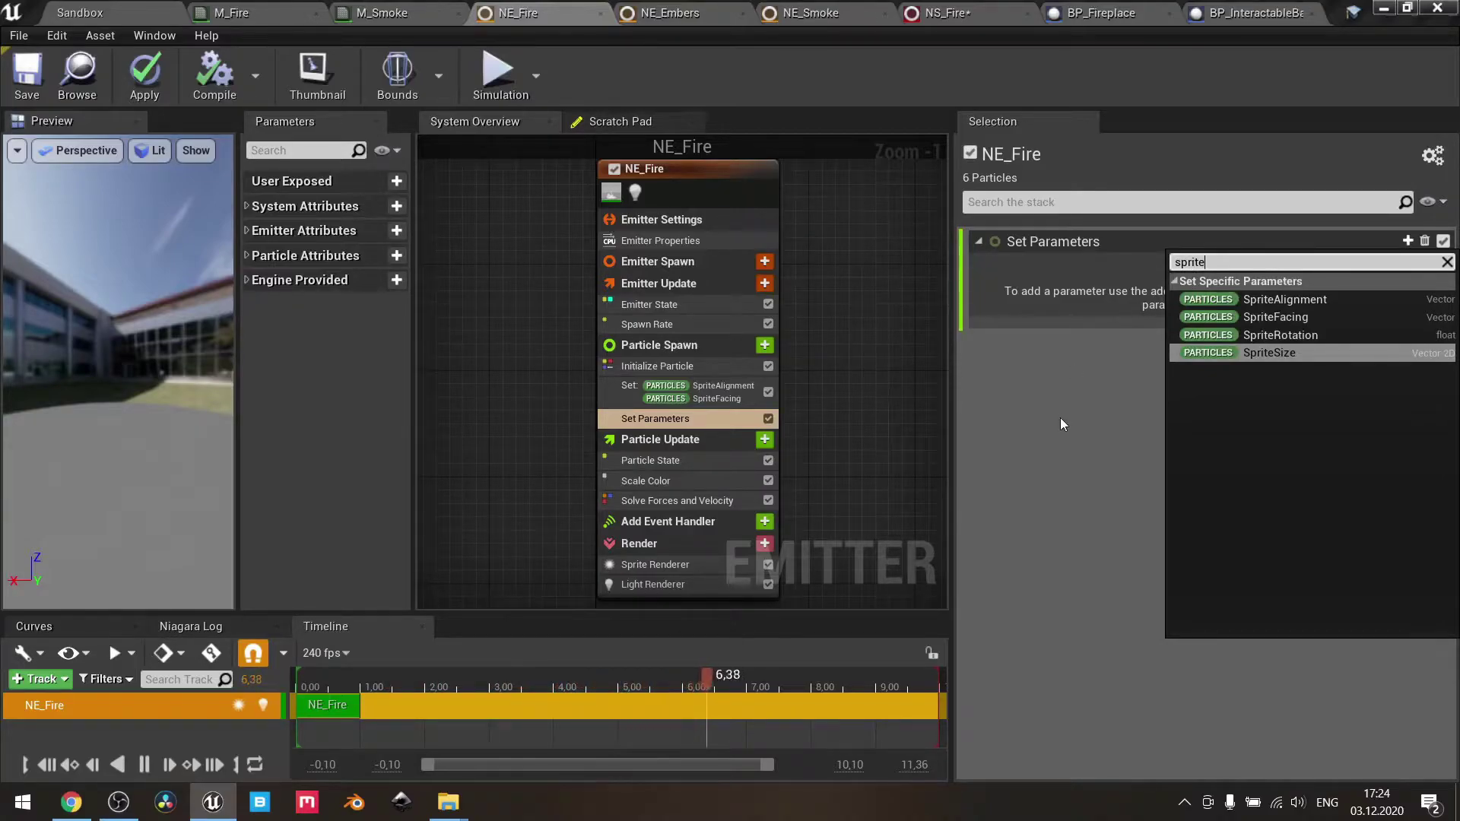
# - Dismiss the parameter search and delete the empty Set Parameters module from NE_Fire's Particle Spawn group
pyautogui.click(1446, 263)
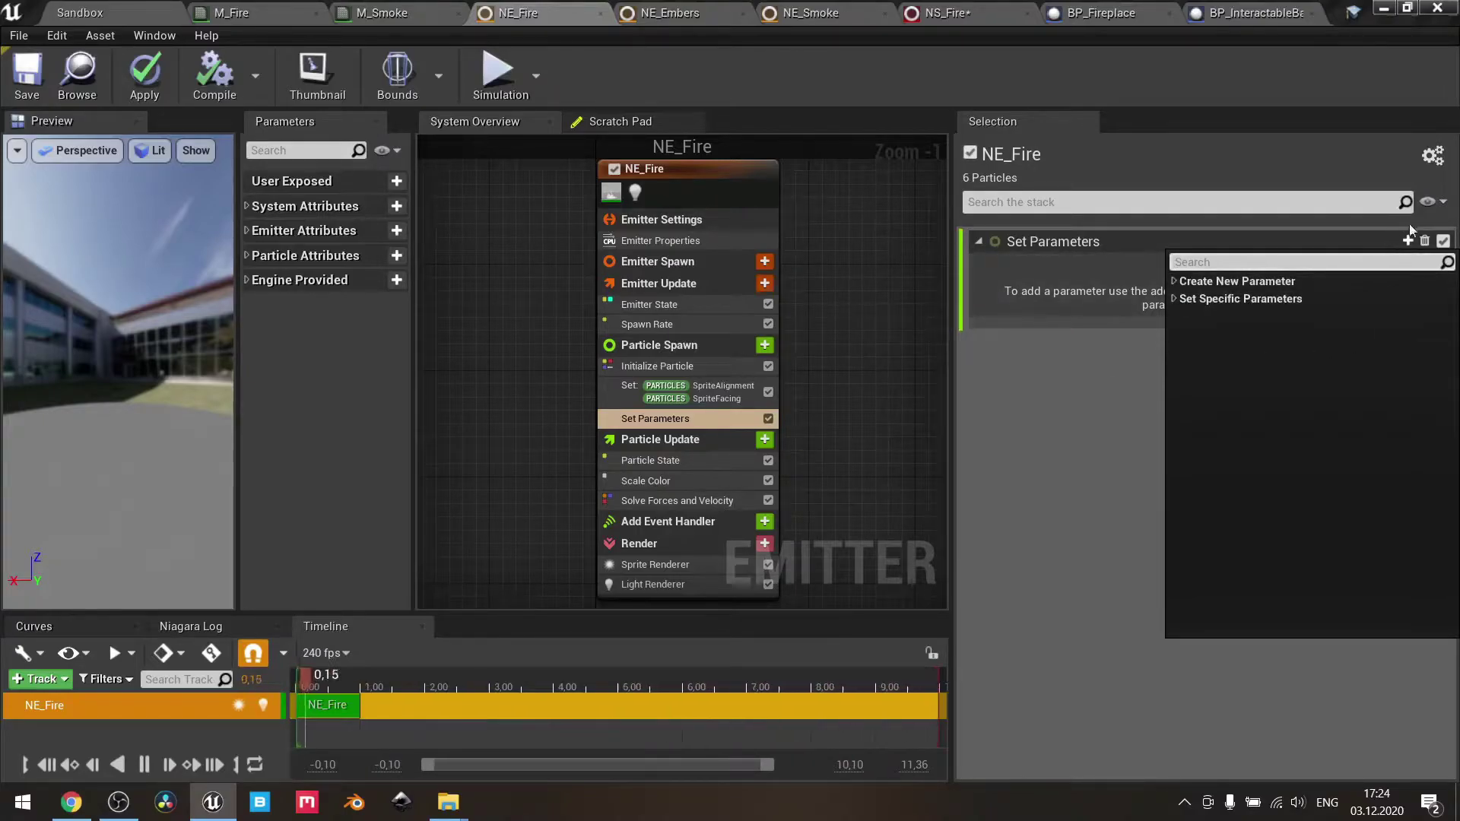
pyautogui.click(1424, 241)
pyautogui.click(1424, 240)
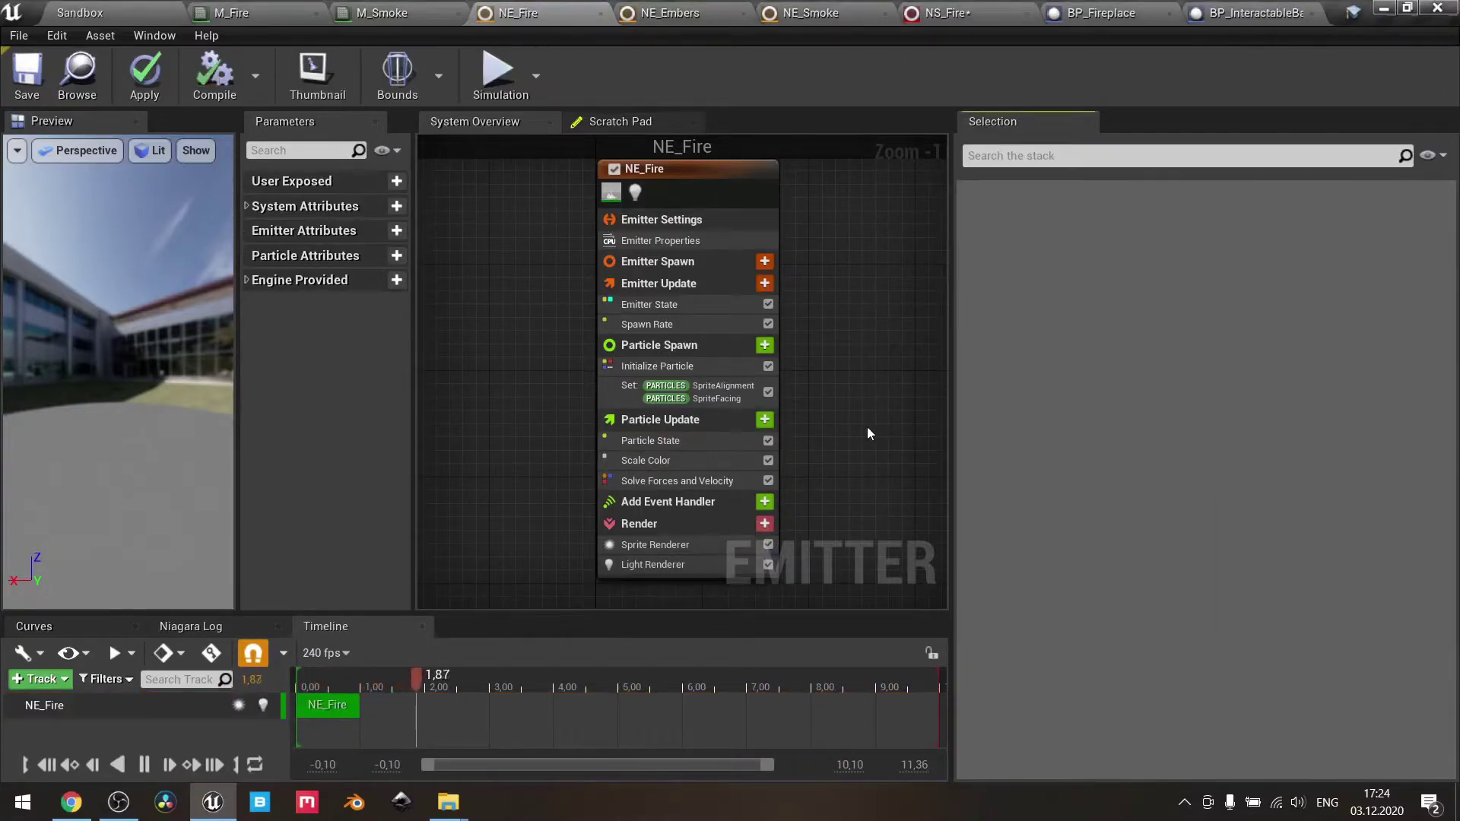
# - Examine the Initialize Particle, Particle State and Scale Color modules of the NE_Fire emitter
pyautogui.click(712, 366)
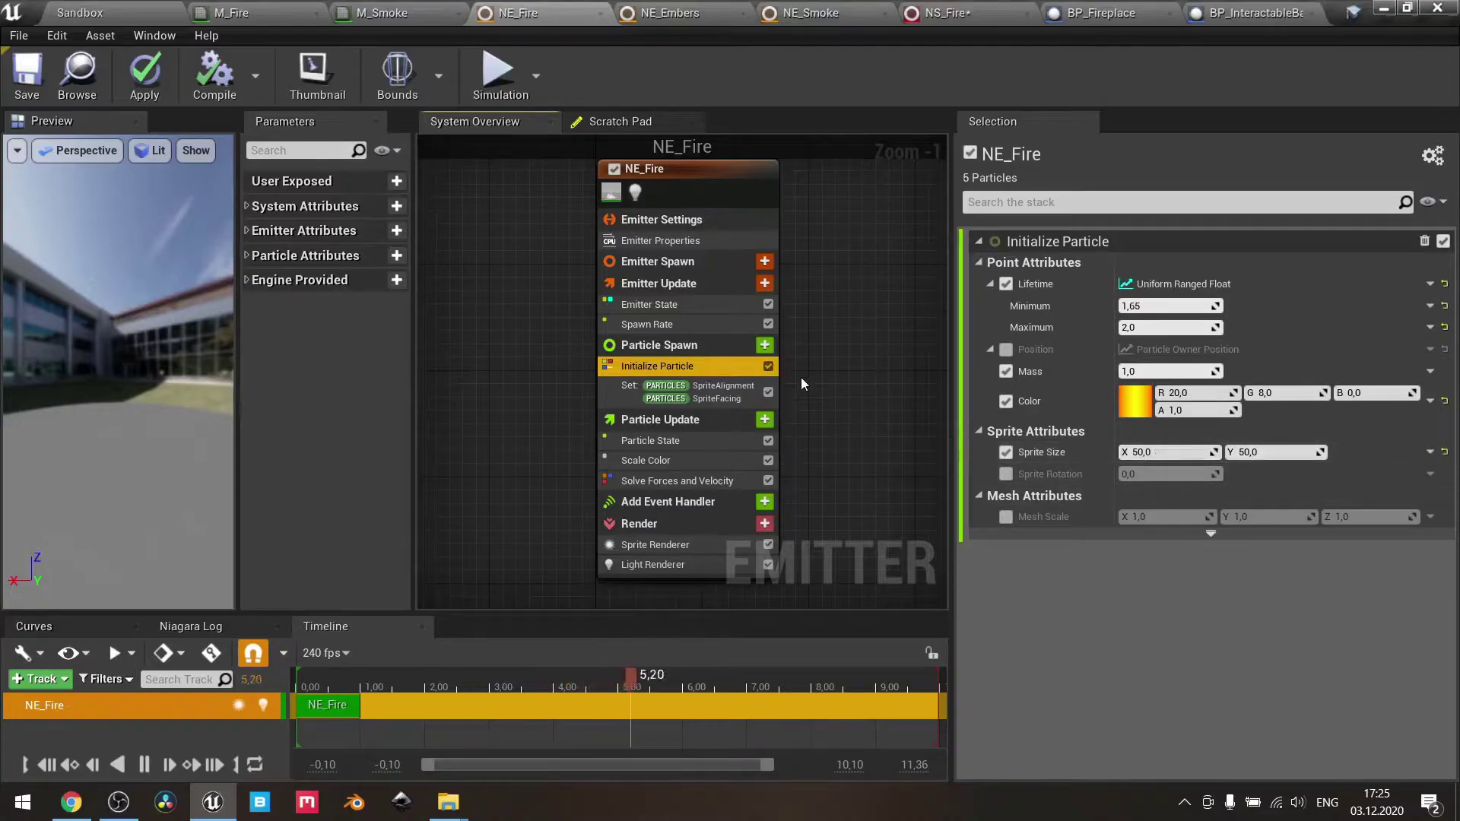
pyautogui.click(699, 449)
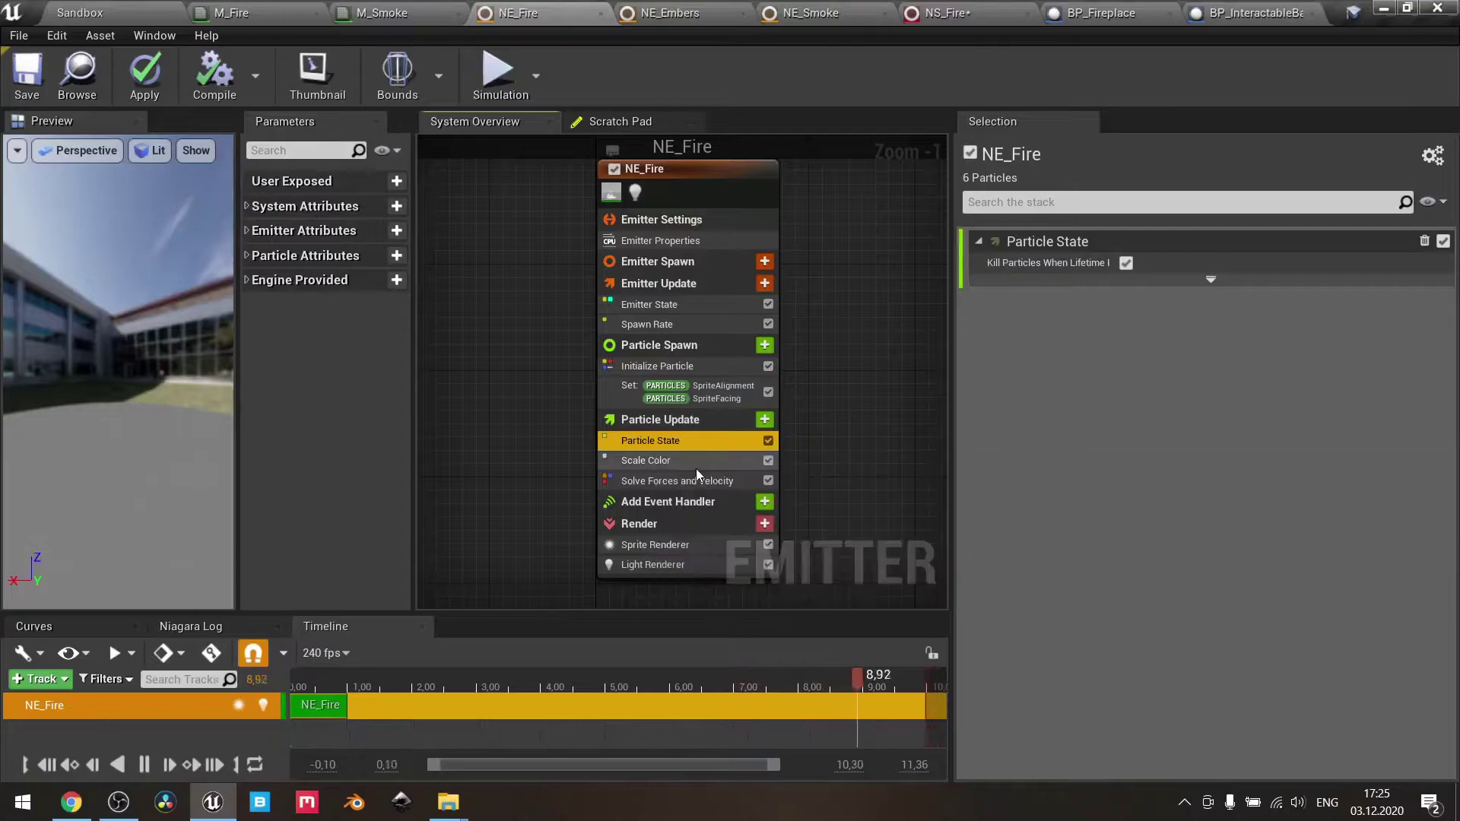
pyautogui.click(696, 465)
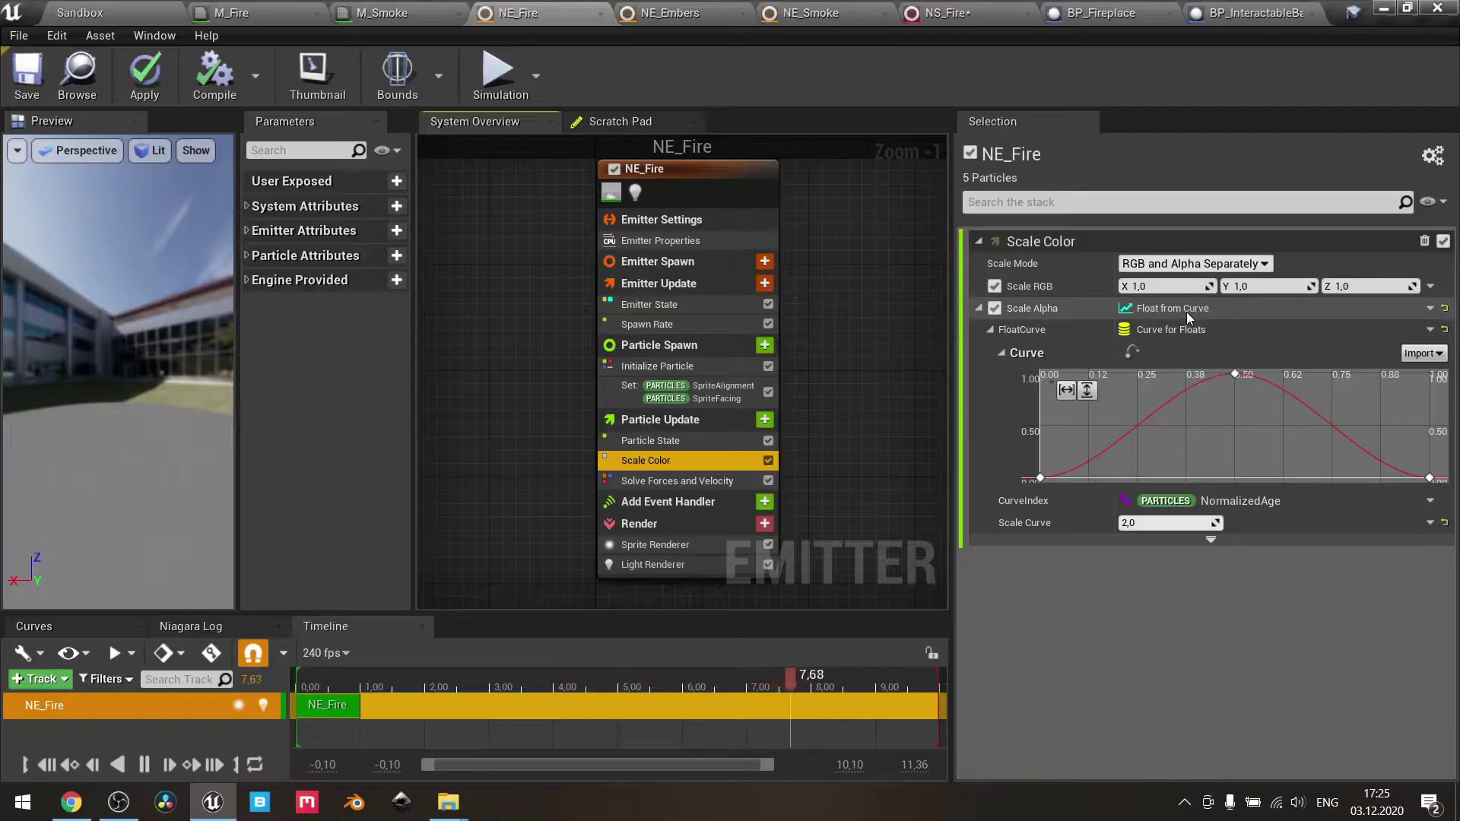
# - Reset Scale Alpha in NE_Fire's Scale Color module to its default and assign it a Float from Curve dynamic input
pyautogui.click(1445, 309)
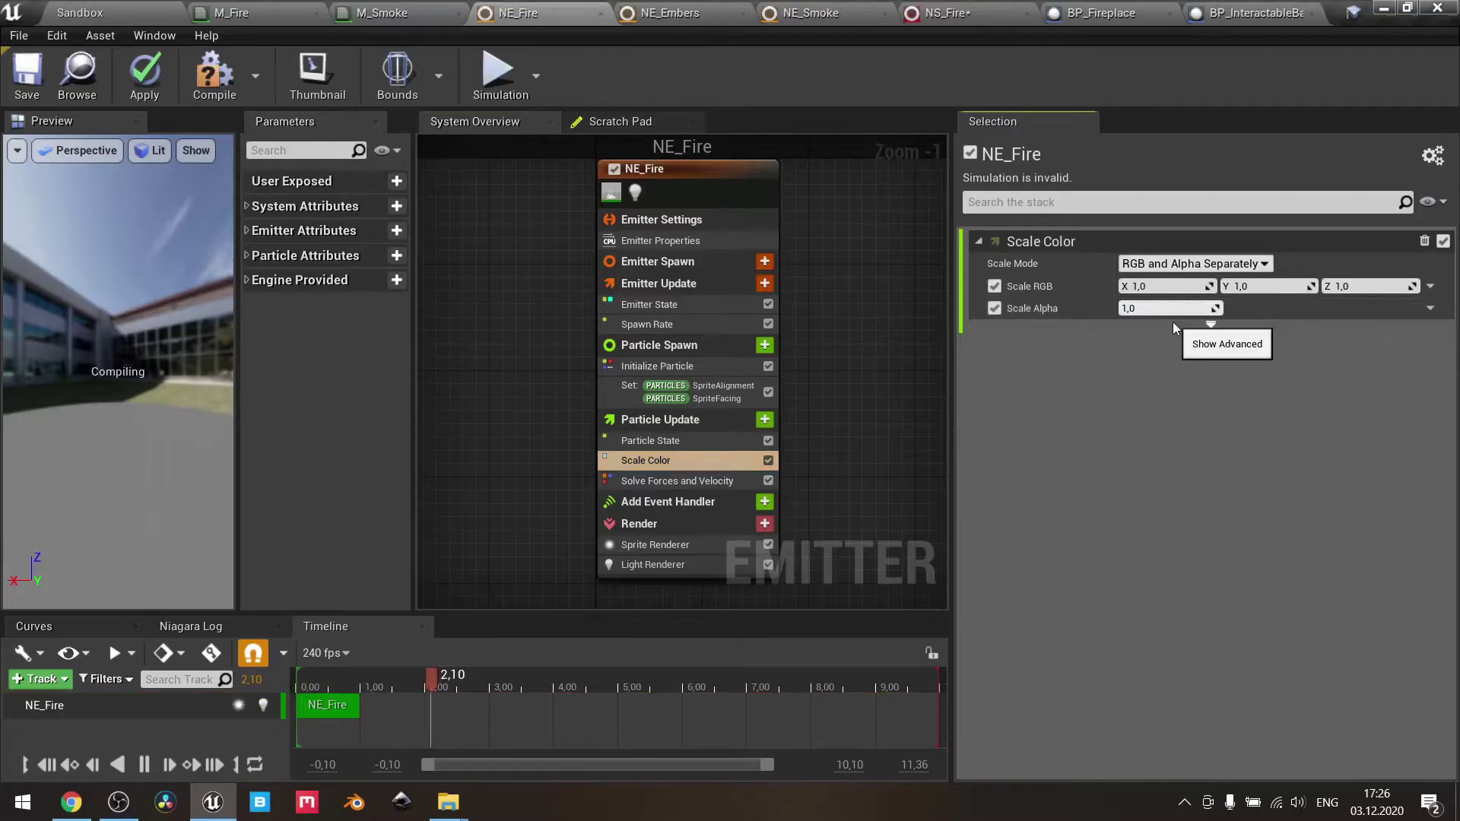
pyautogui.click(1430, 309)
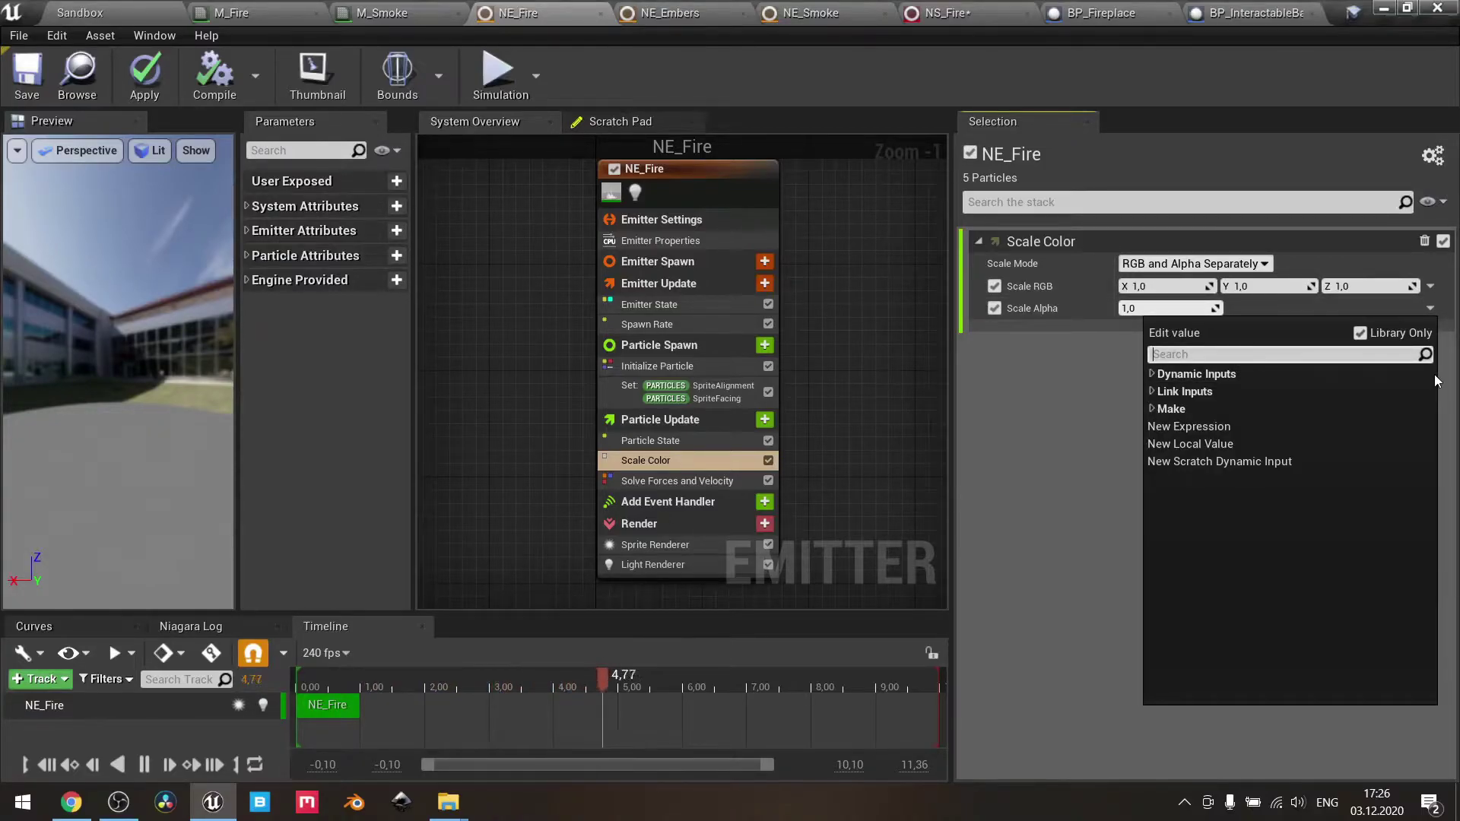
pyautogui.write('curve')
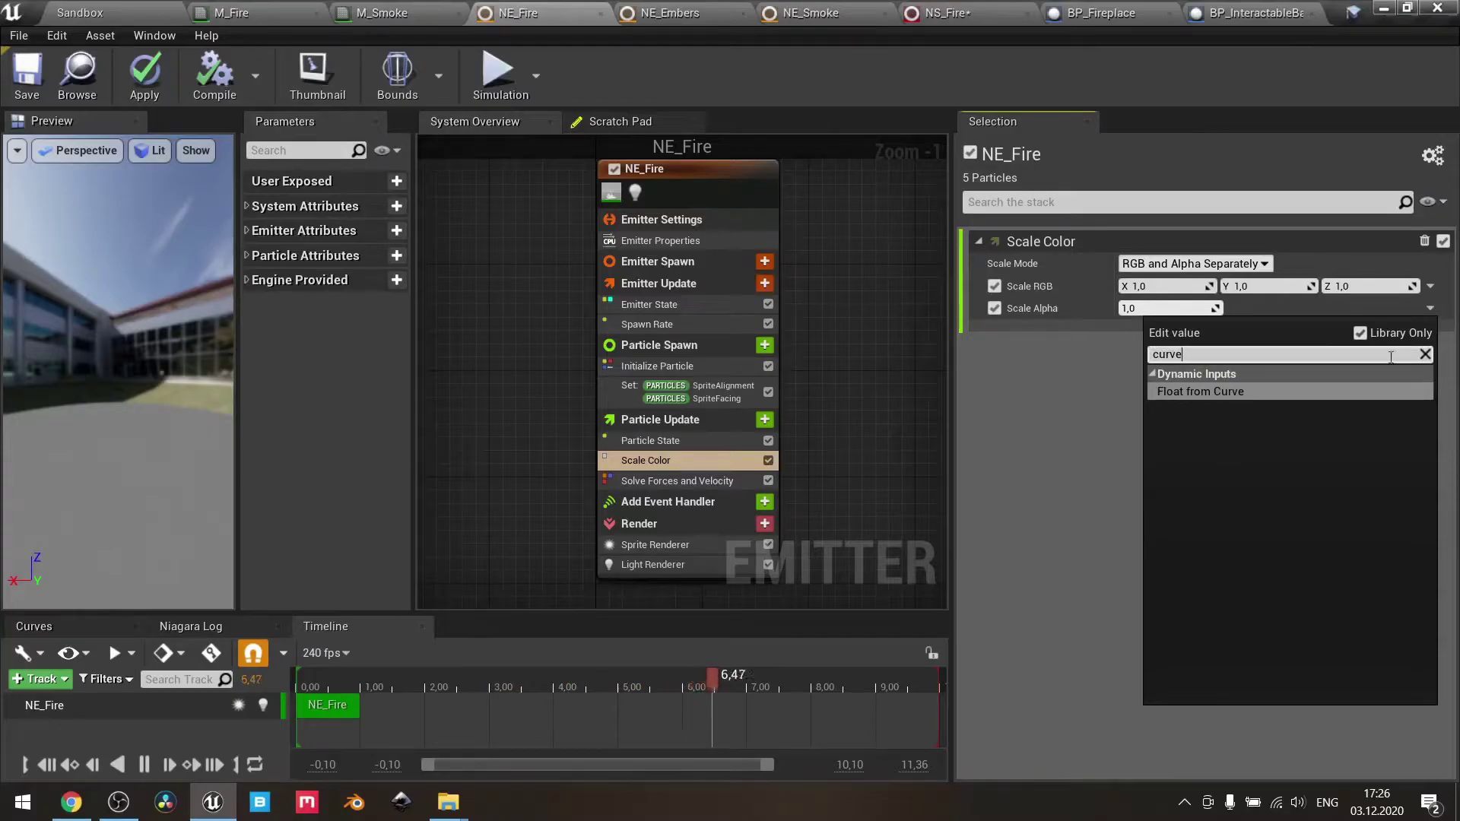
pyautogui.click(1252, 391)
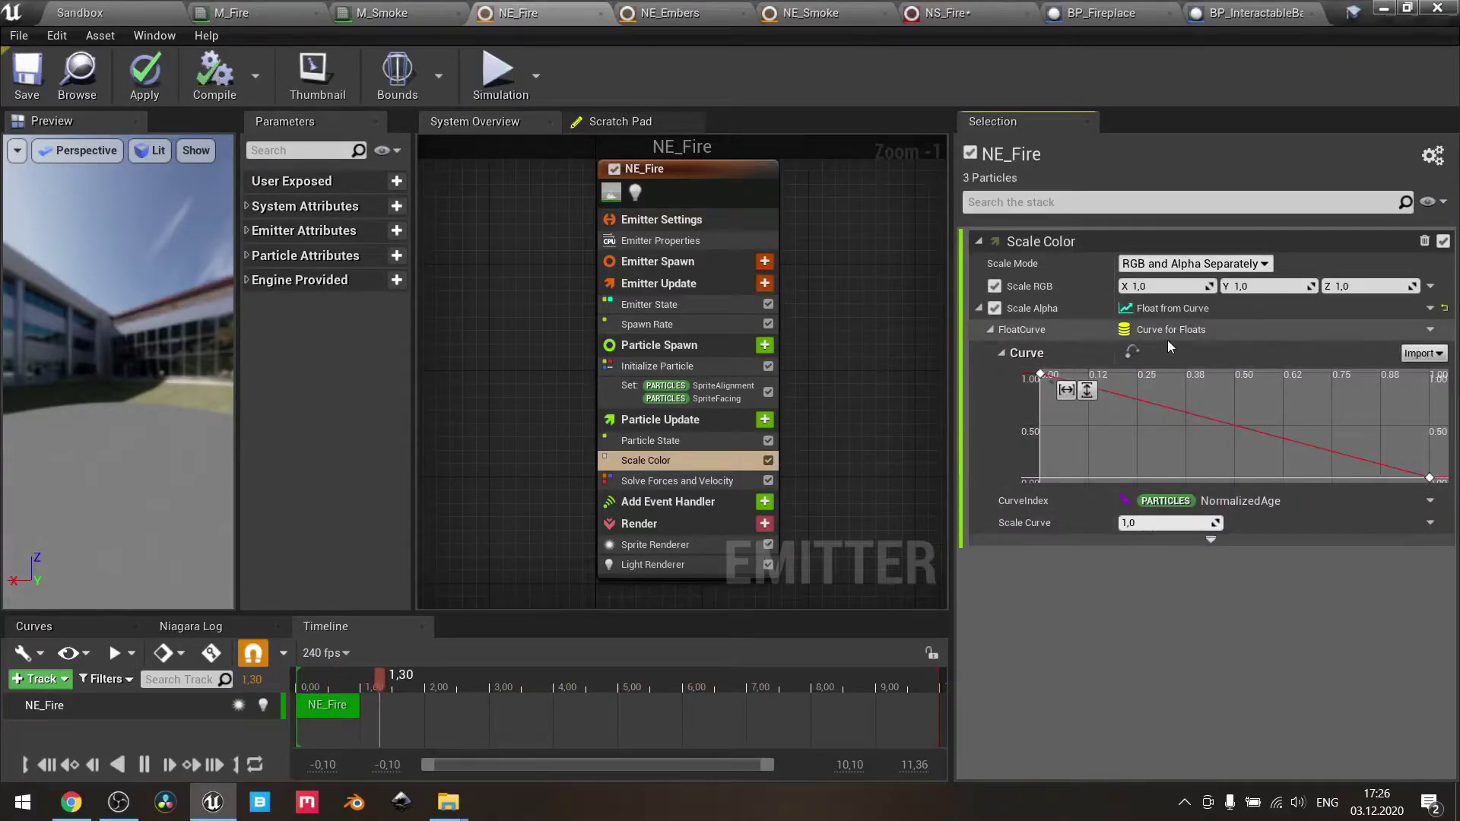
# - Undo the Scale Alpha changes in NE_Fire's Scale Color module to restore its original curve and Scale Curve of 2,0
pyautogui.hotkey('ctrl', 'z')
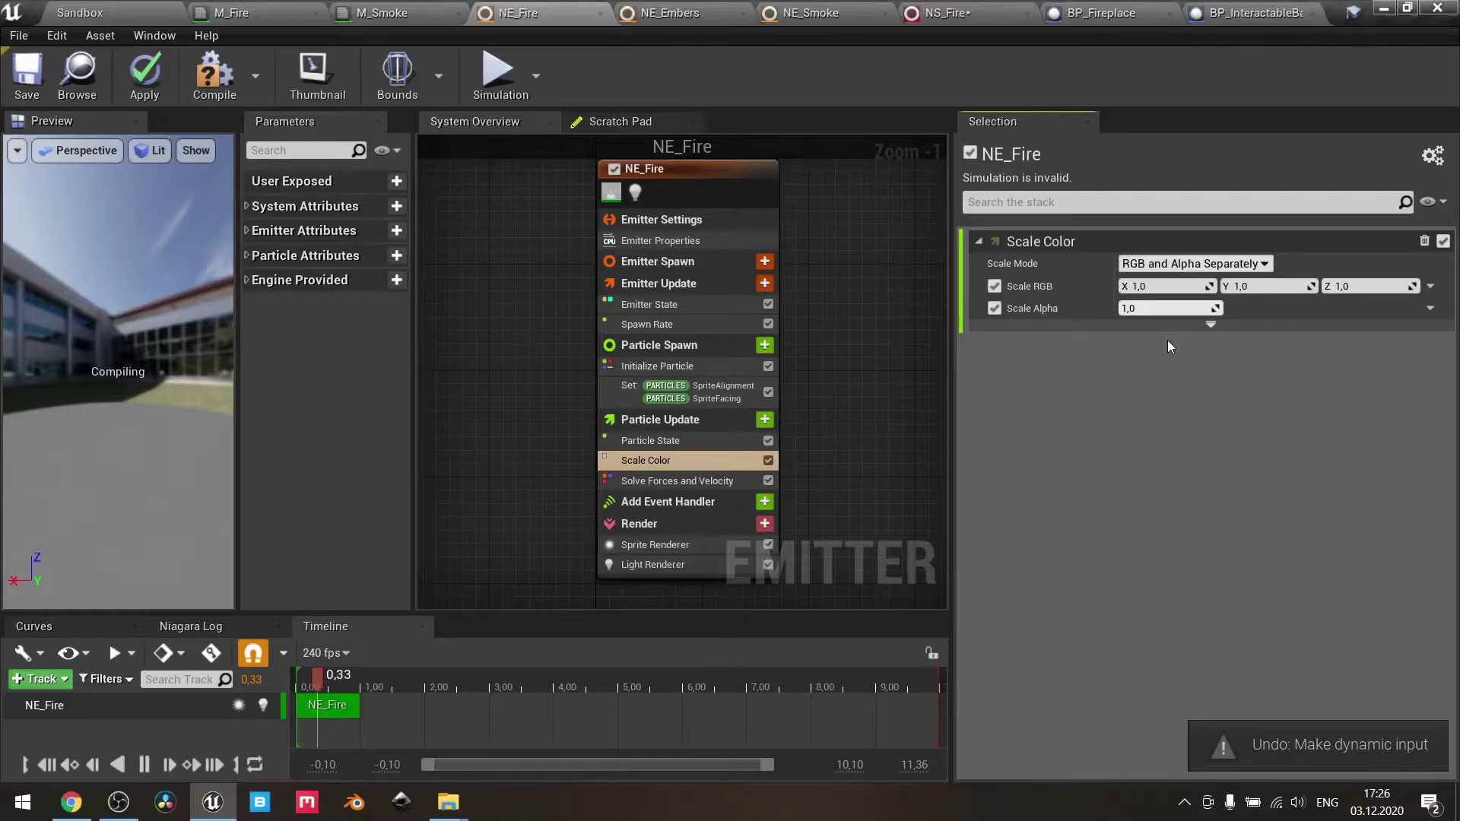
pyautogui.hotkey('ctrl', 'y')
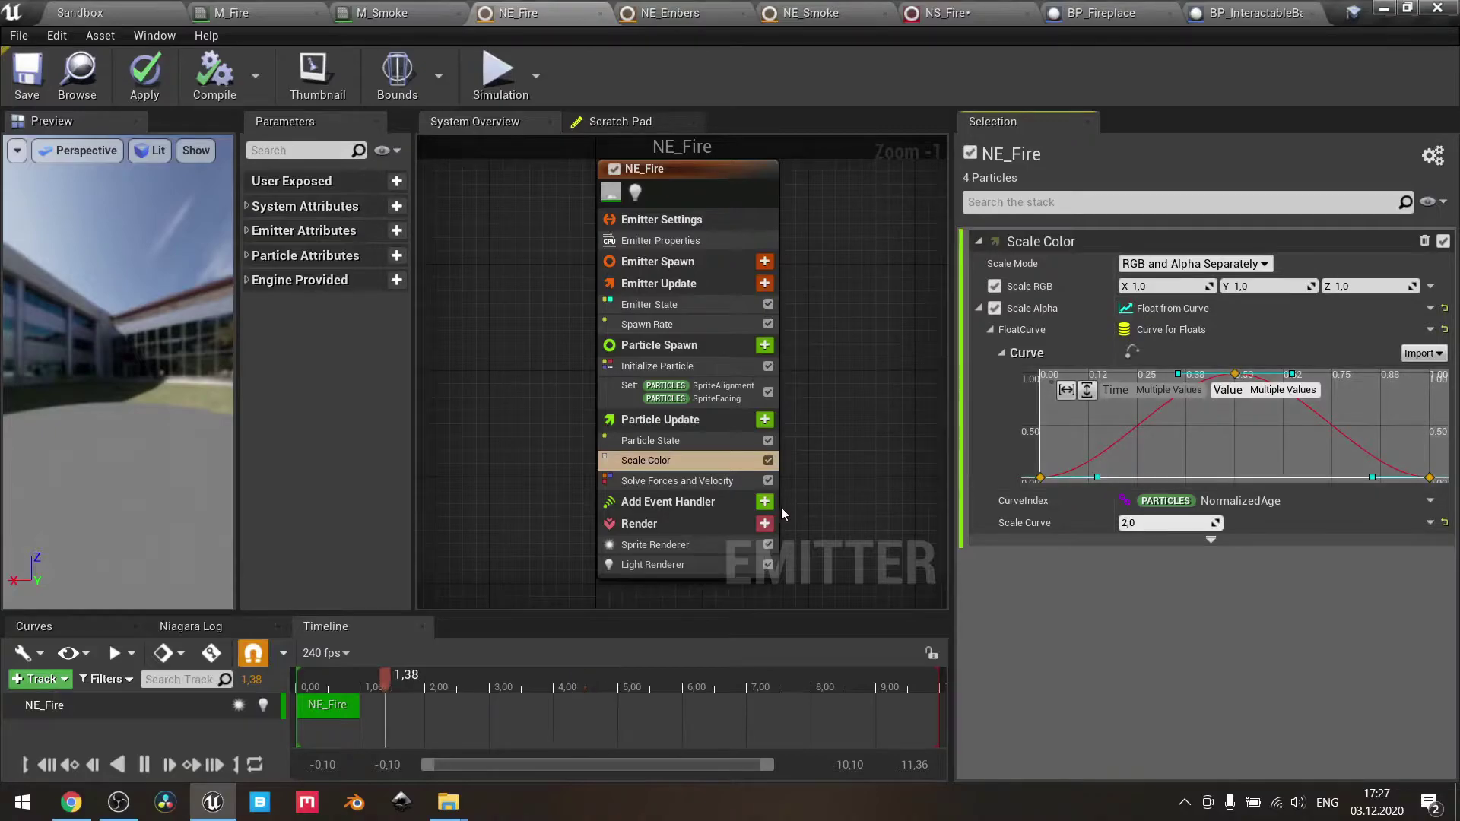
# - Examine NE_Fire's Sprite Renderer settings and bindings together with the SpriteAlignment and SpriteFacing parameters in Particle Spawn
pyautogui.click(750, 547)
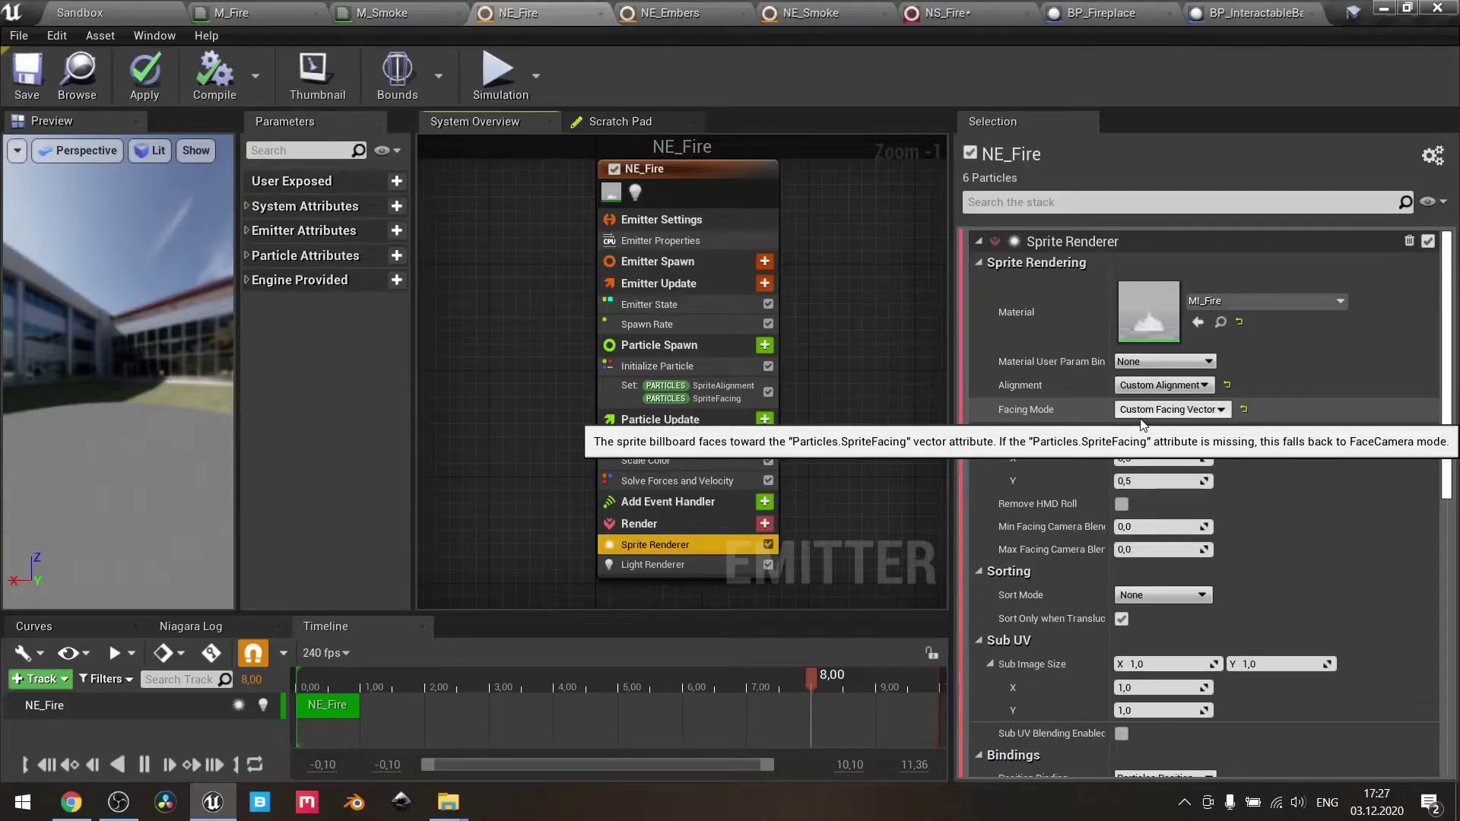
pyautogui.click(738, 391)
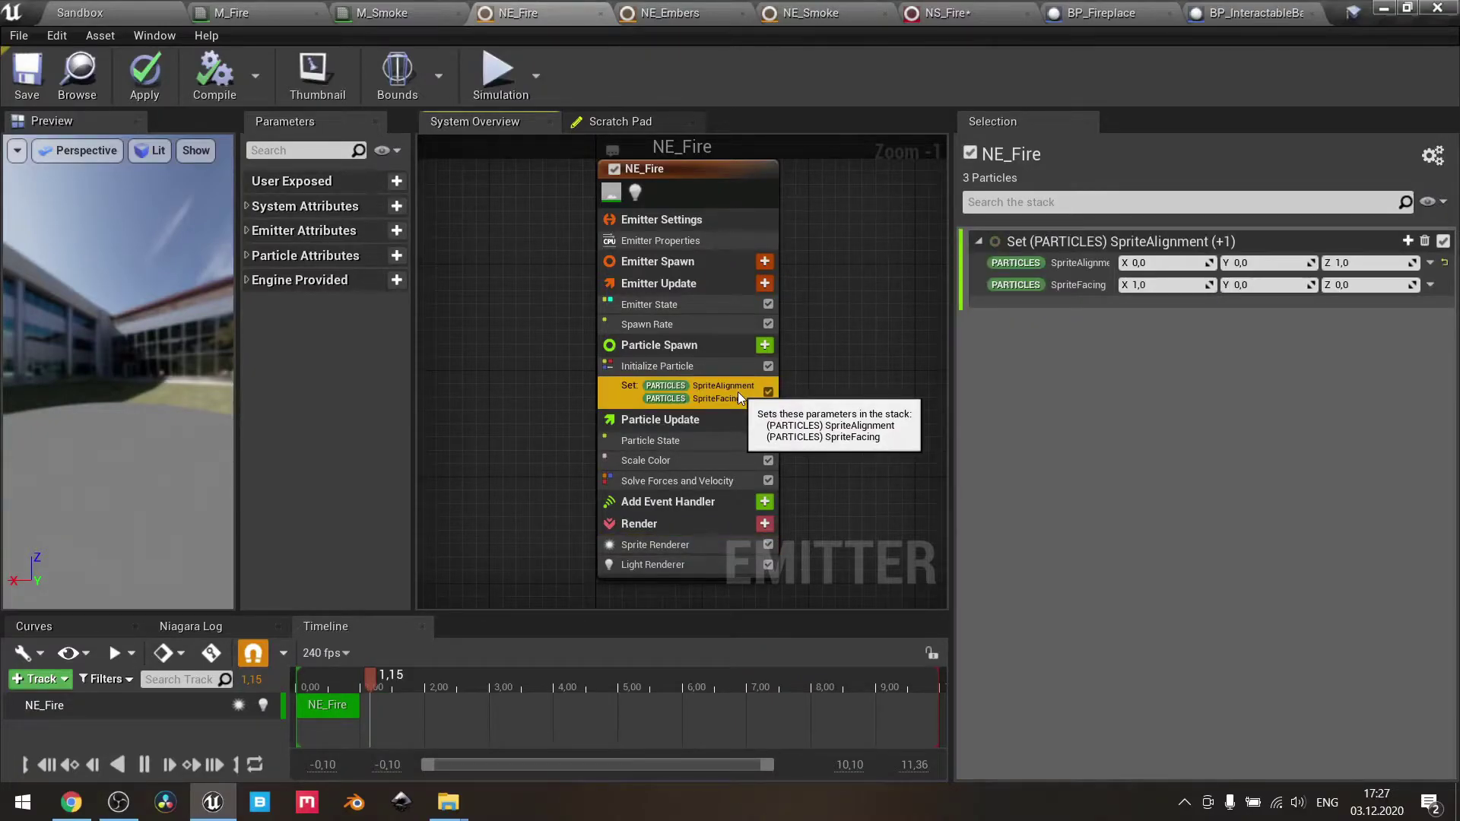
pyautogui.click(675, 542)
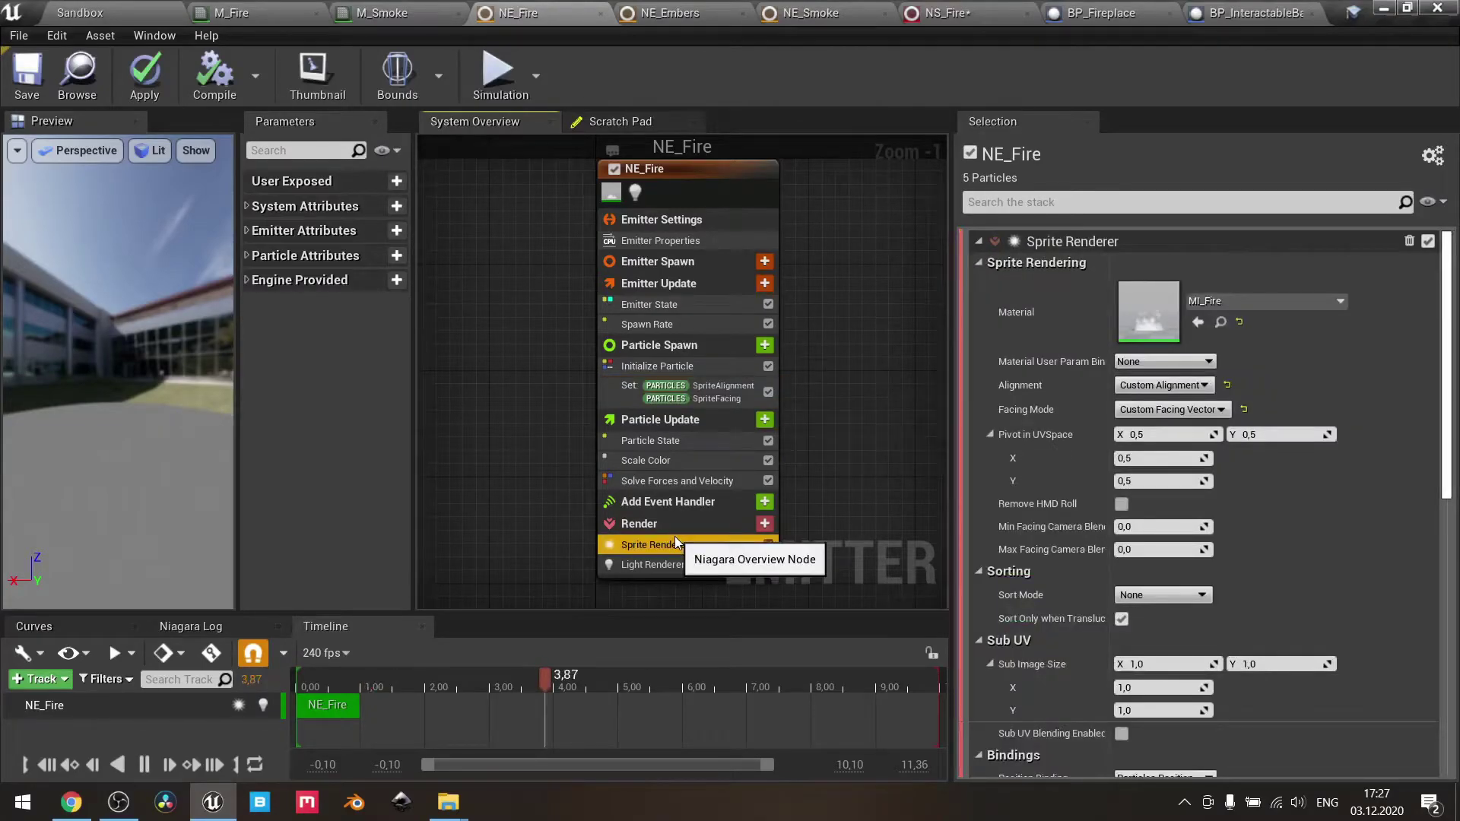
pyautogui.scroll(-5, 984, 435)
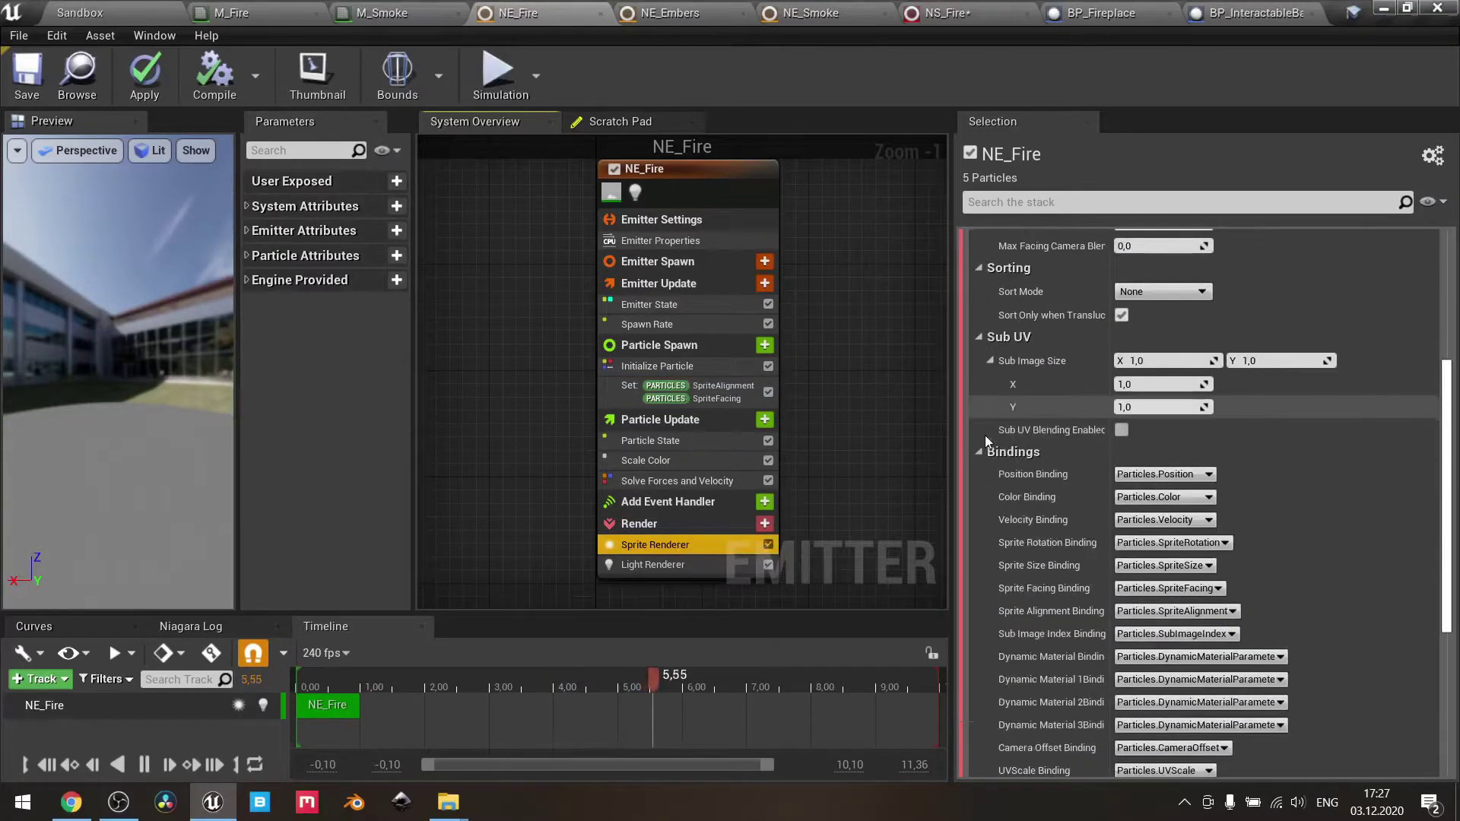
pyautogui.scroll(-6, 985, 435)
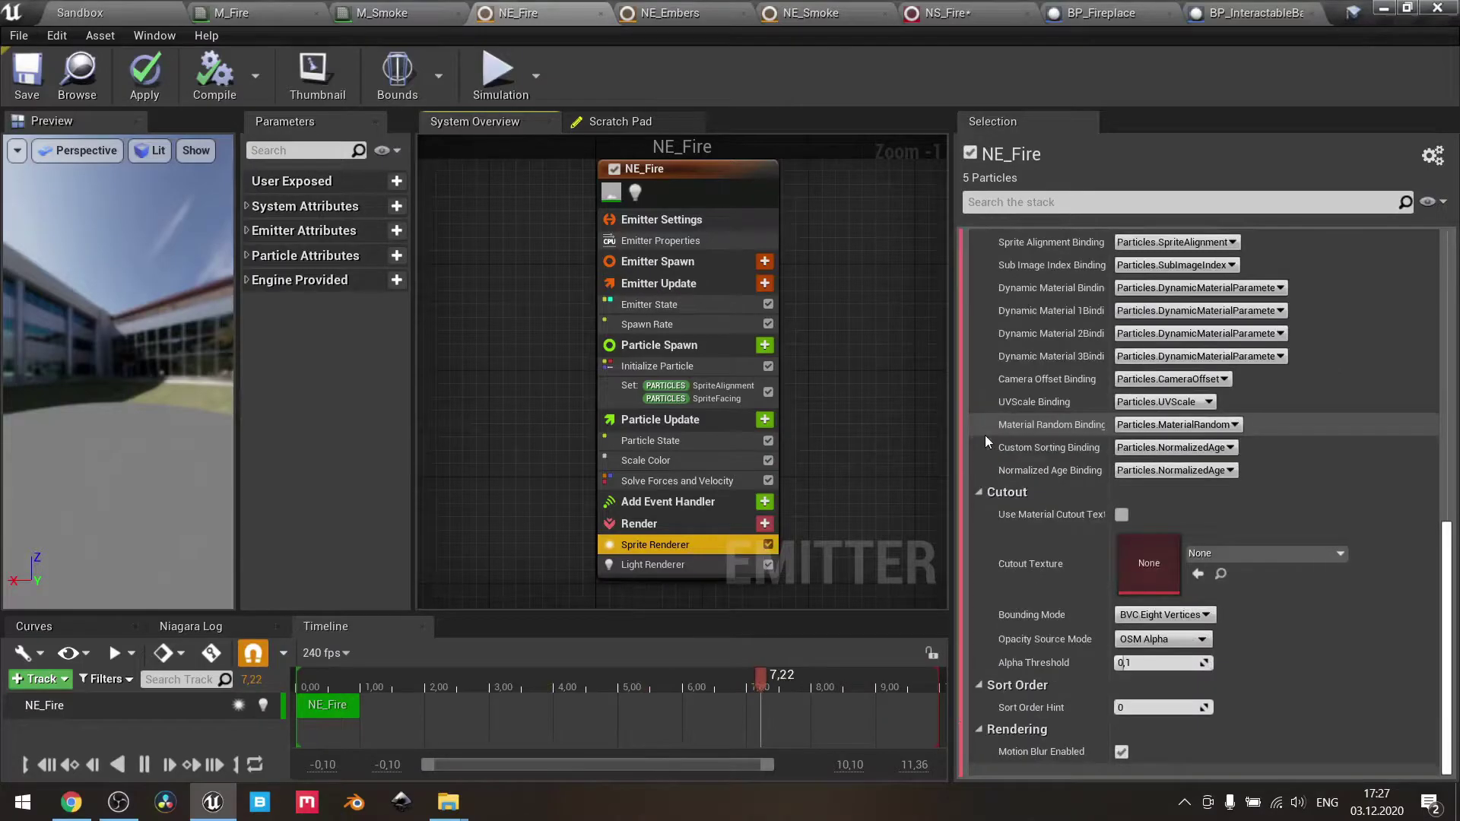
# - Compare the Color Add values of NE_Fire's Light Renderer with the particle color in Initialize Particle
pyautogui.click(653, 565)
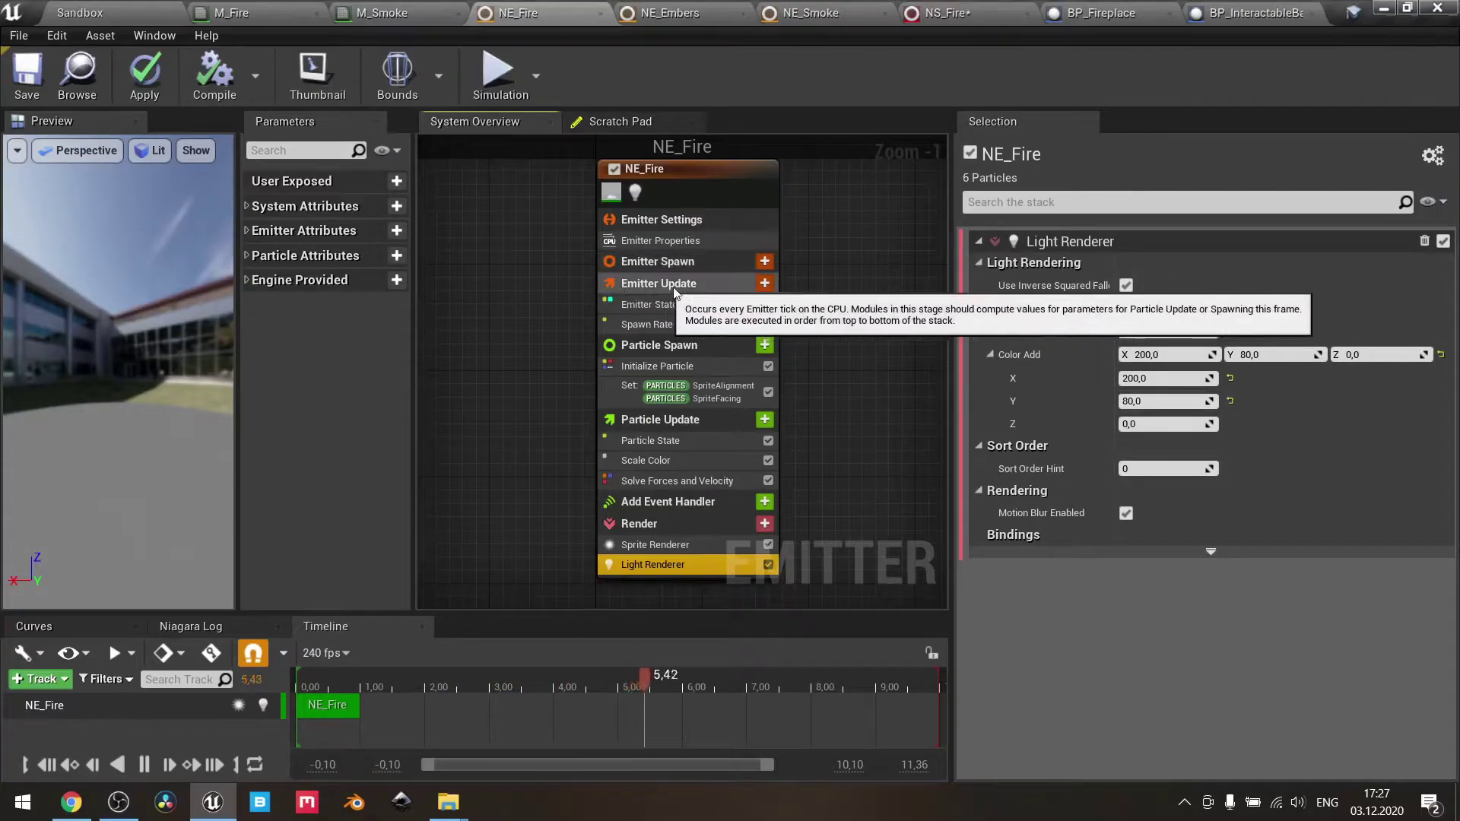
pyautogui.click(674, 365)
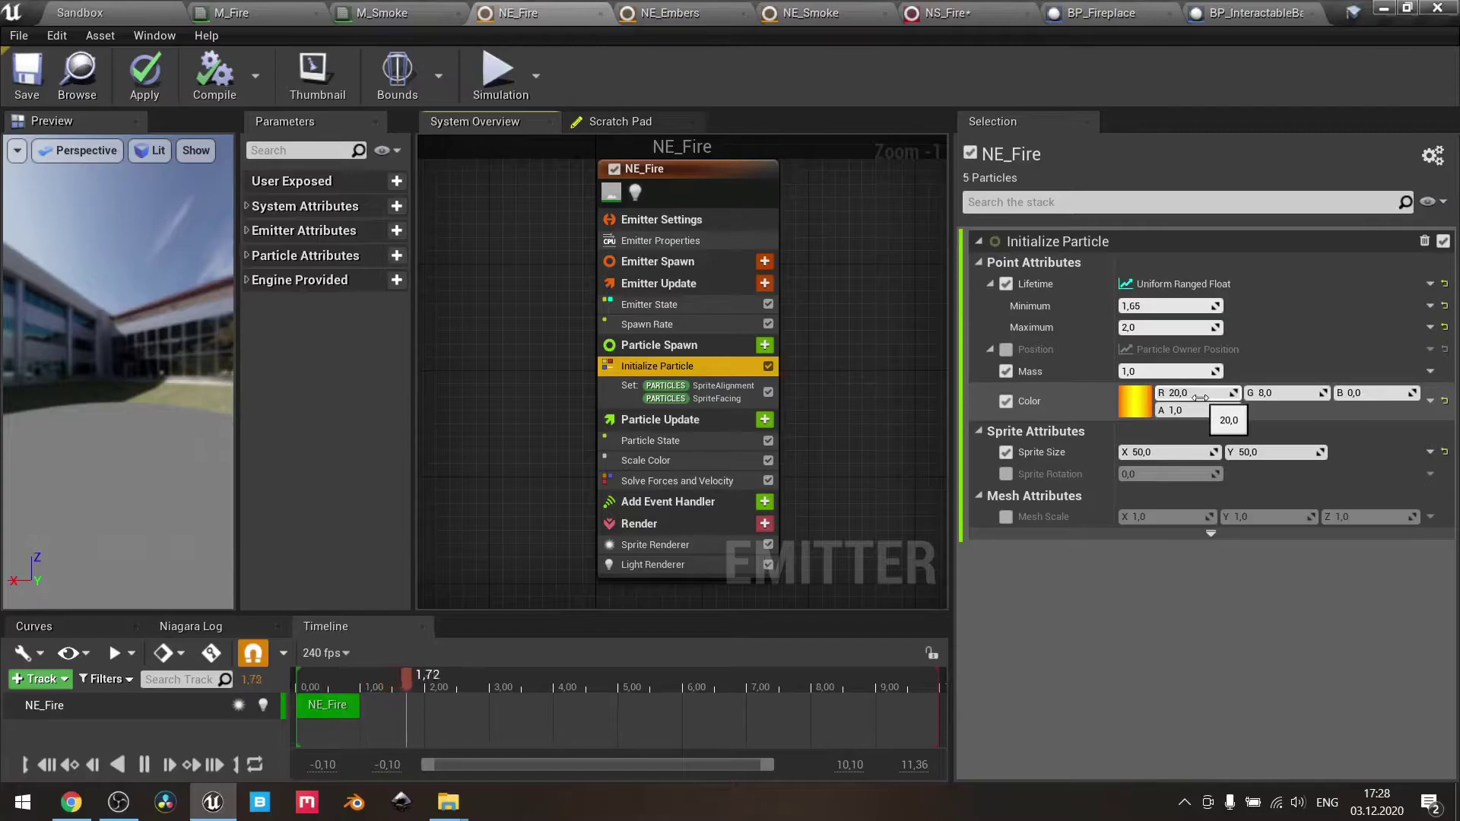
pyautogui.click(681, 564)
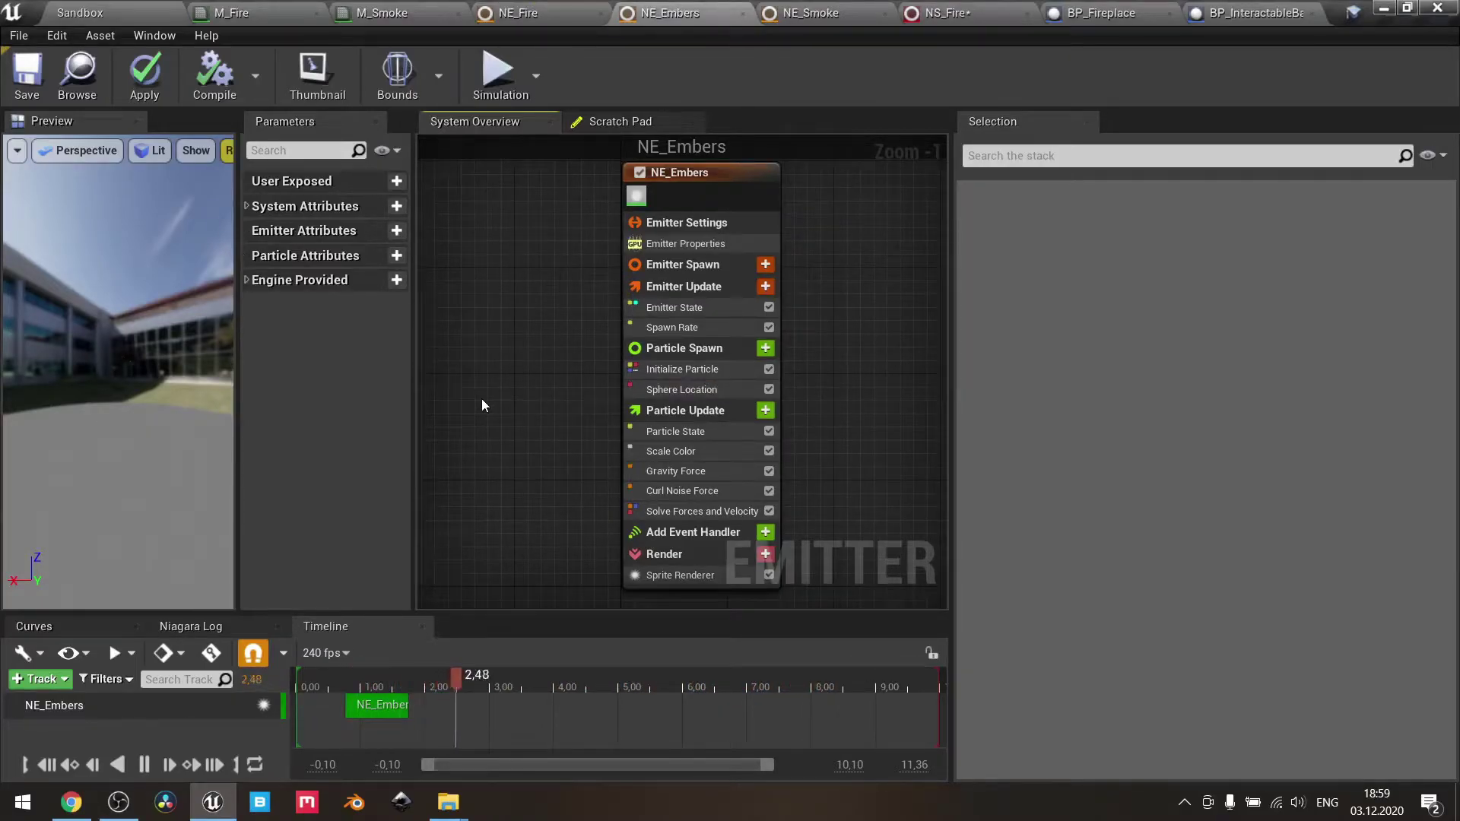
# - Examine the Emitter Properties, Spawn Rate and Emitter State of the NE_Embers emitter and view its embers in the preview
pyautogui.click(663, 243)
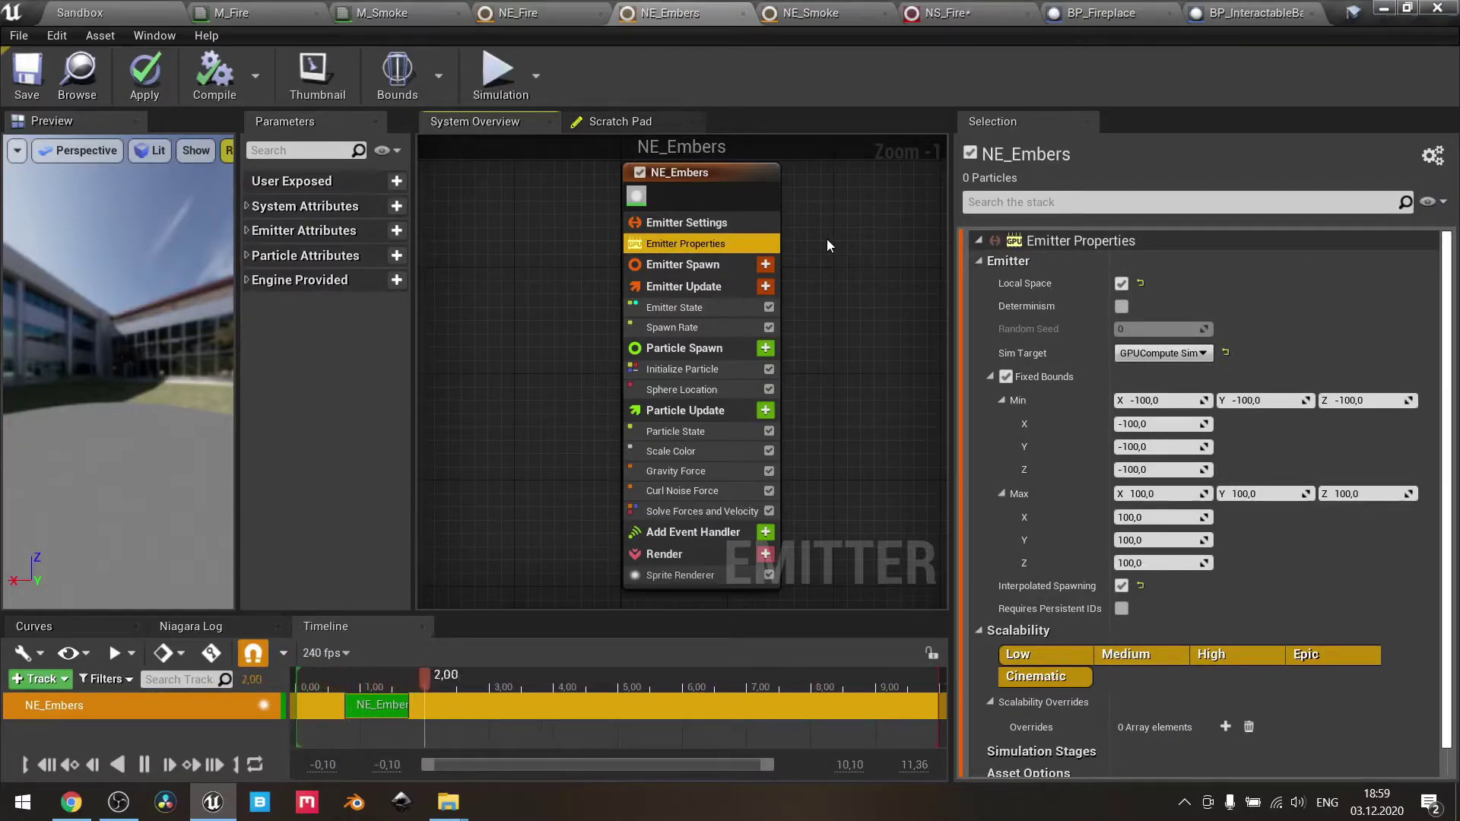
pyautogui.scroll(-1, 825, 304)
pyautogui.scroll(2, 823, 313)
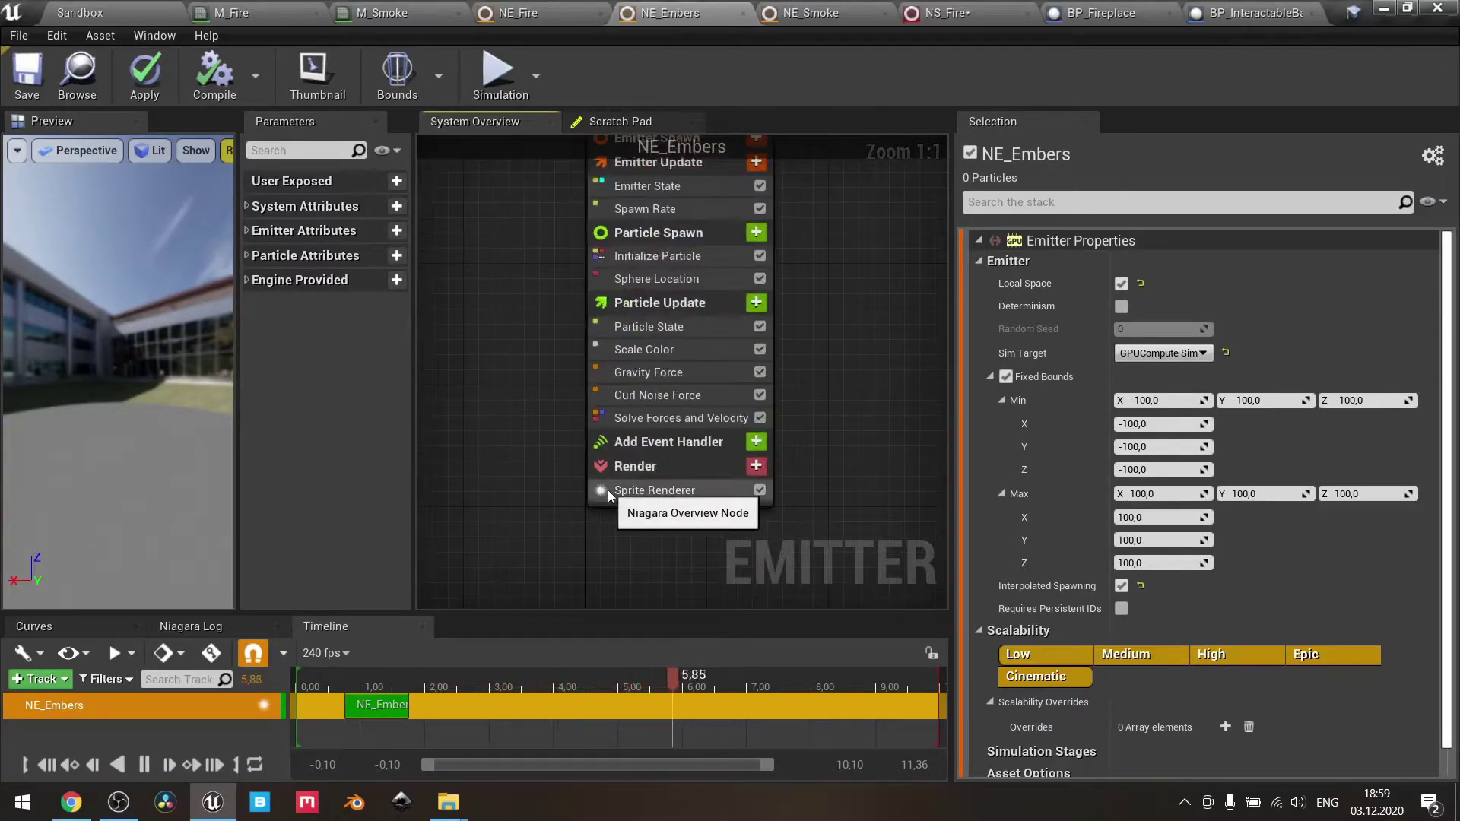
pyautogui.moveTo(847, 230); pyautogui.dragTo(829, 299, button='right')
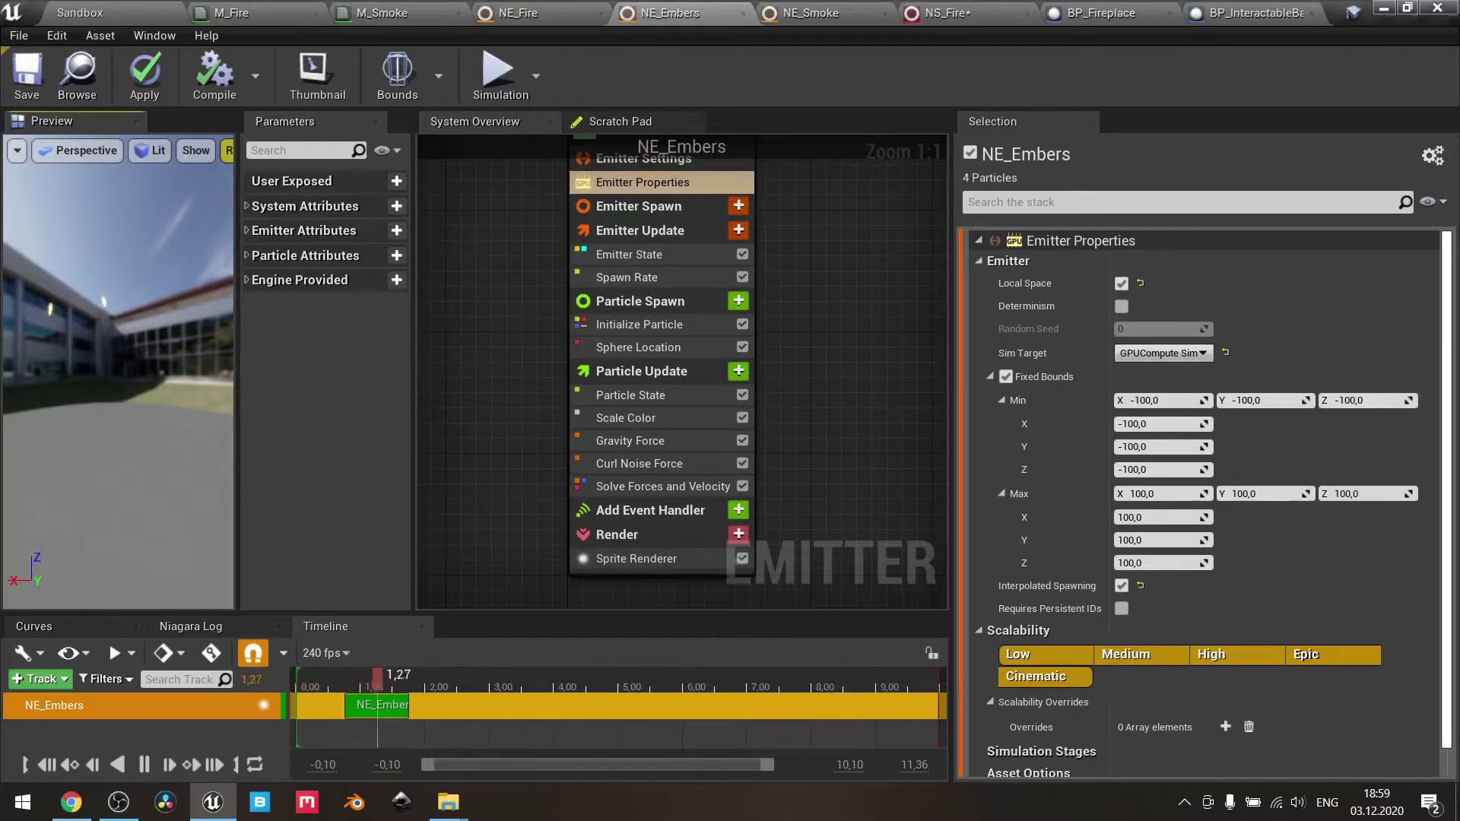
pyautogui.moveTo(129, 332); pyautogui.dragTo(155, 350)
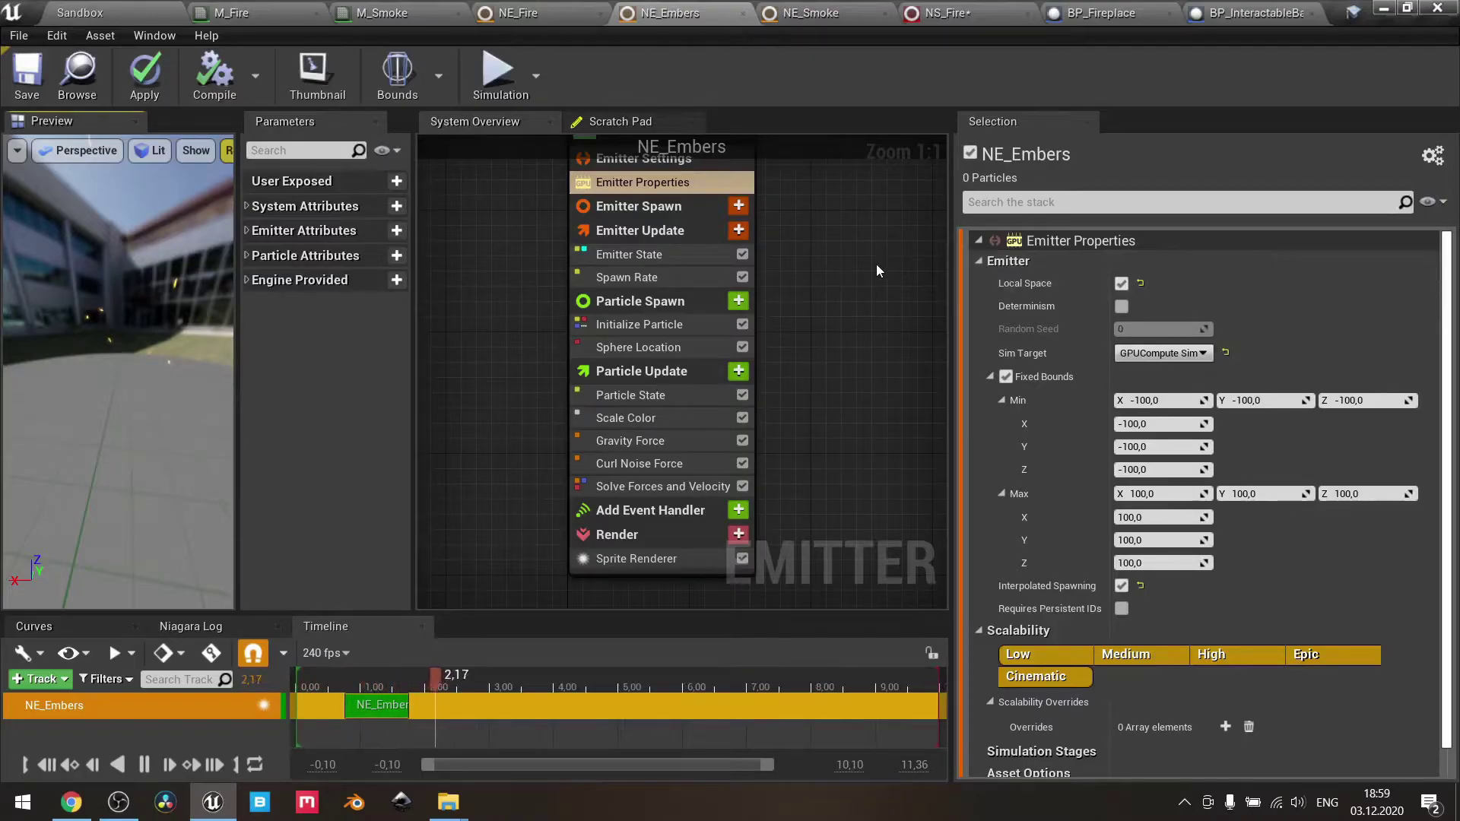
pyautogui.click(658, 280)
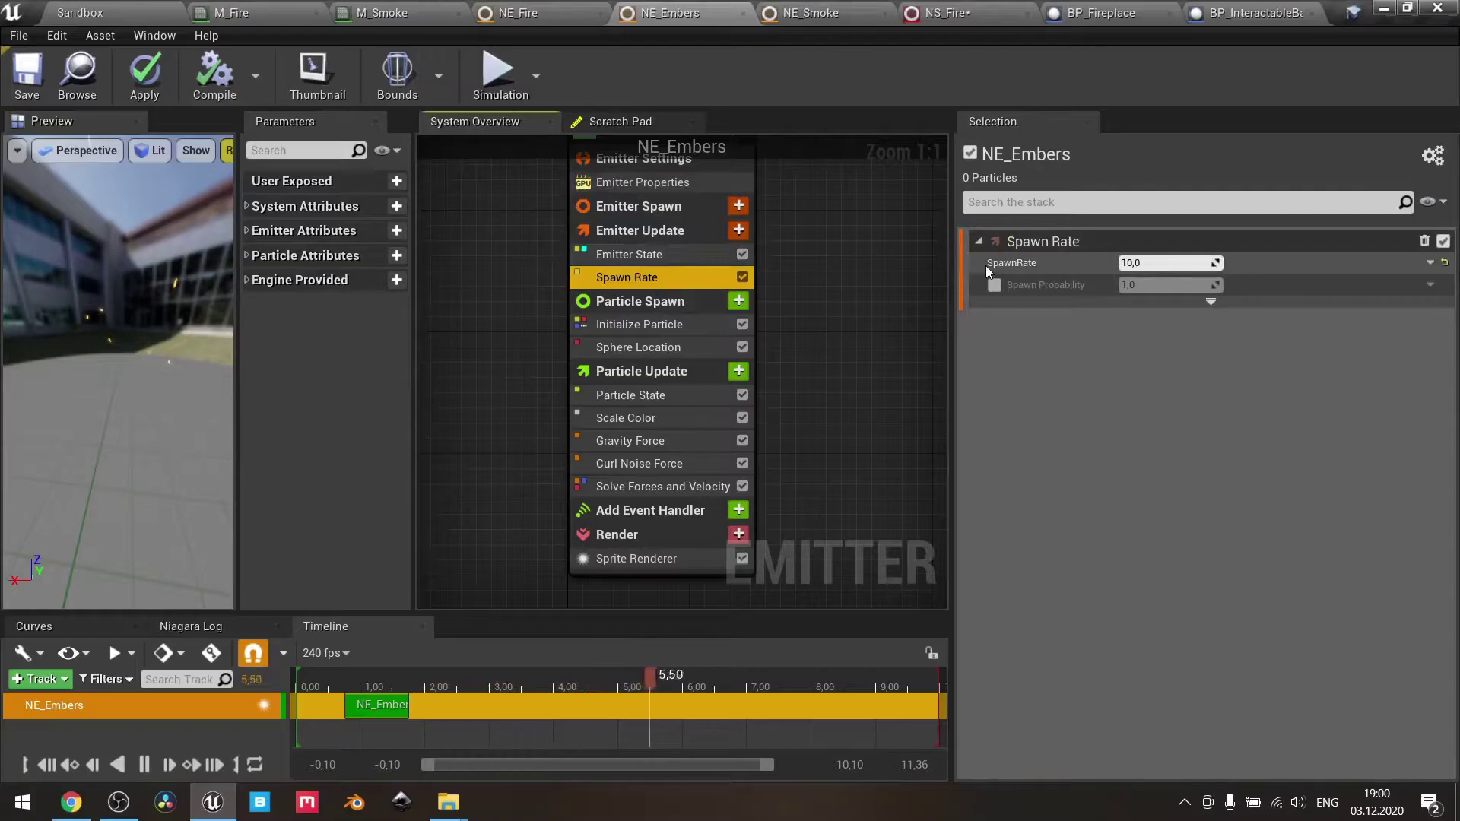
pyautogui.click(665, 258)
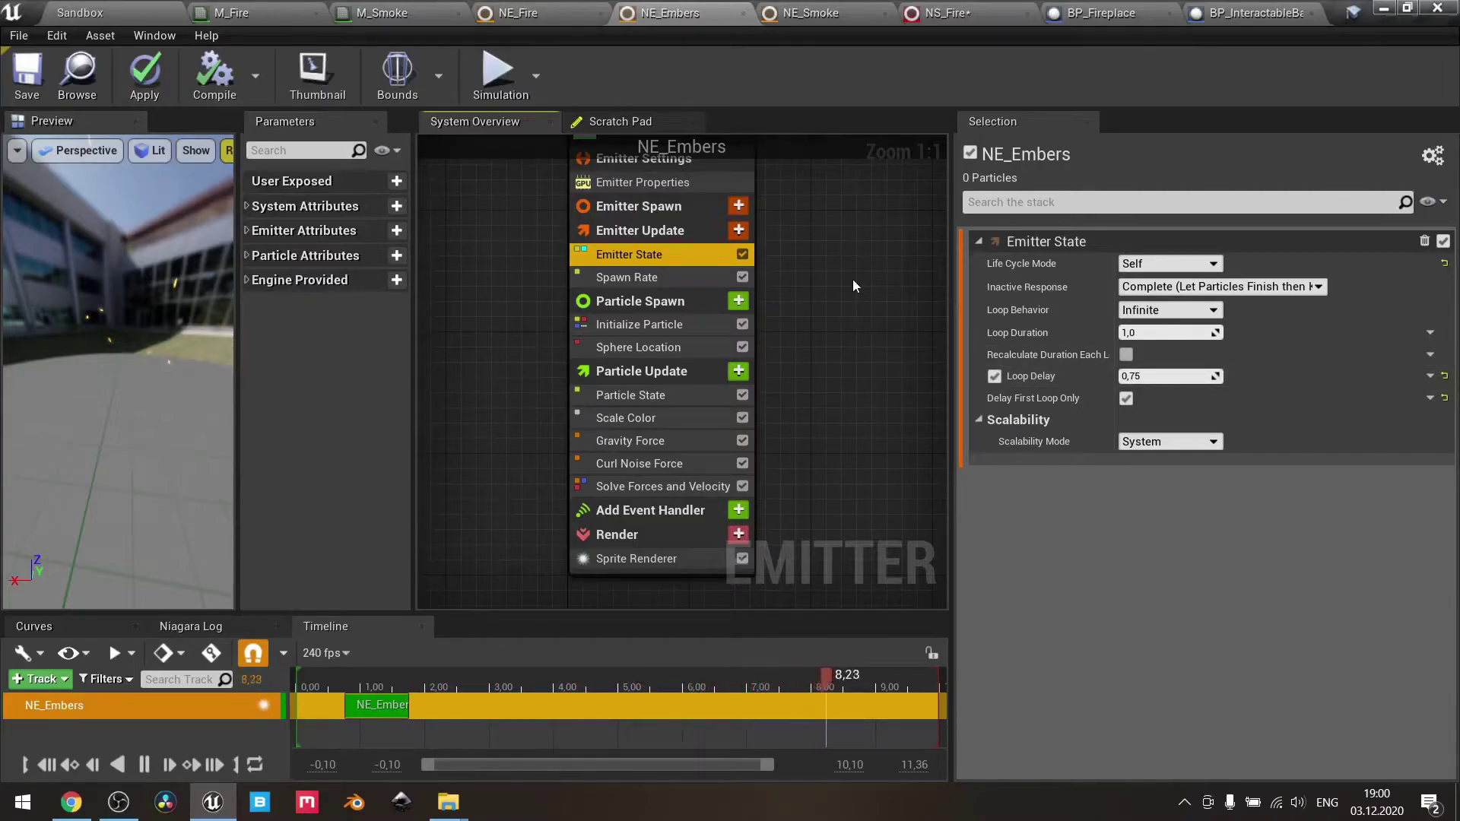
# - Compare the Sphere Location settings of NE_Embers with the Sprite Size in NE_Fire's Initialize Particle module
pyautogui.click(672, 341)
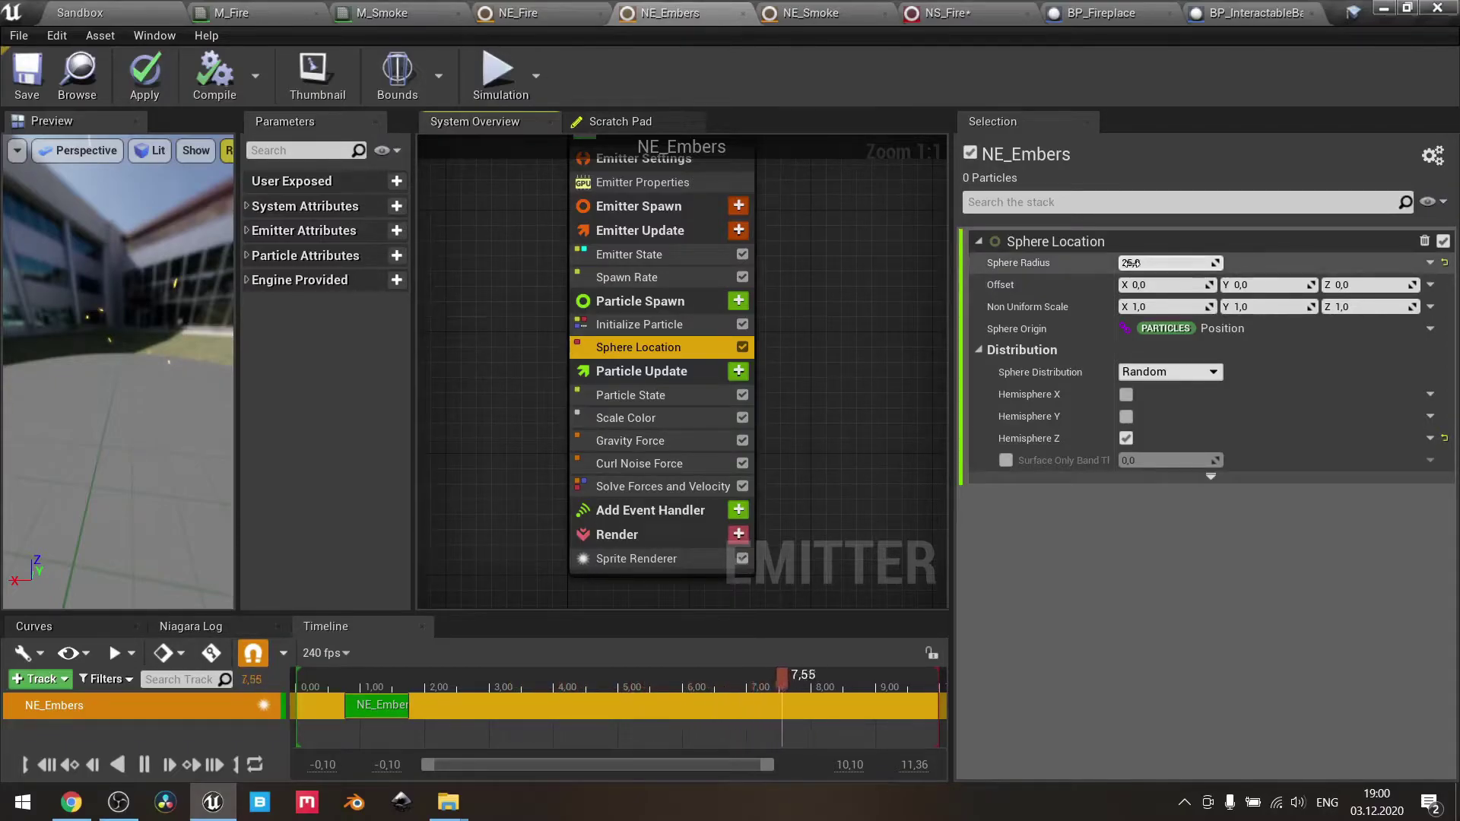
pyautogui.click(554, 15)
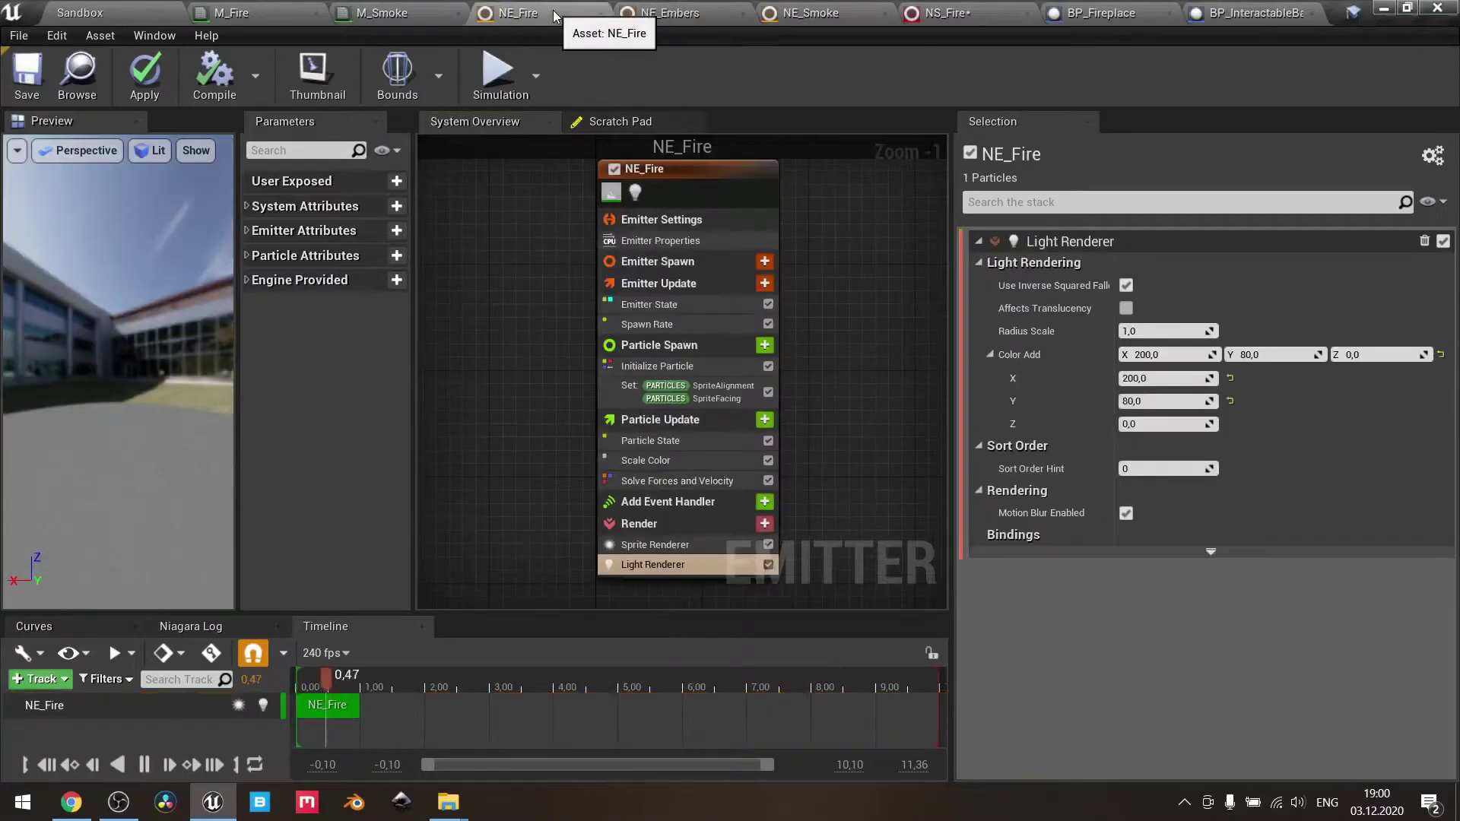
pyautogui.click(657, 366)
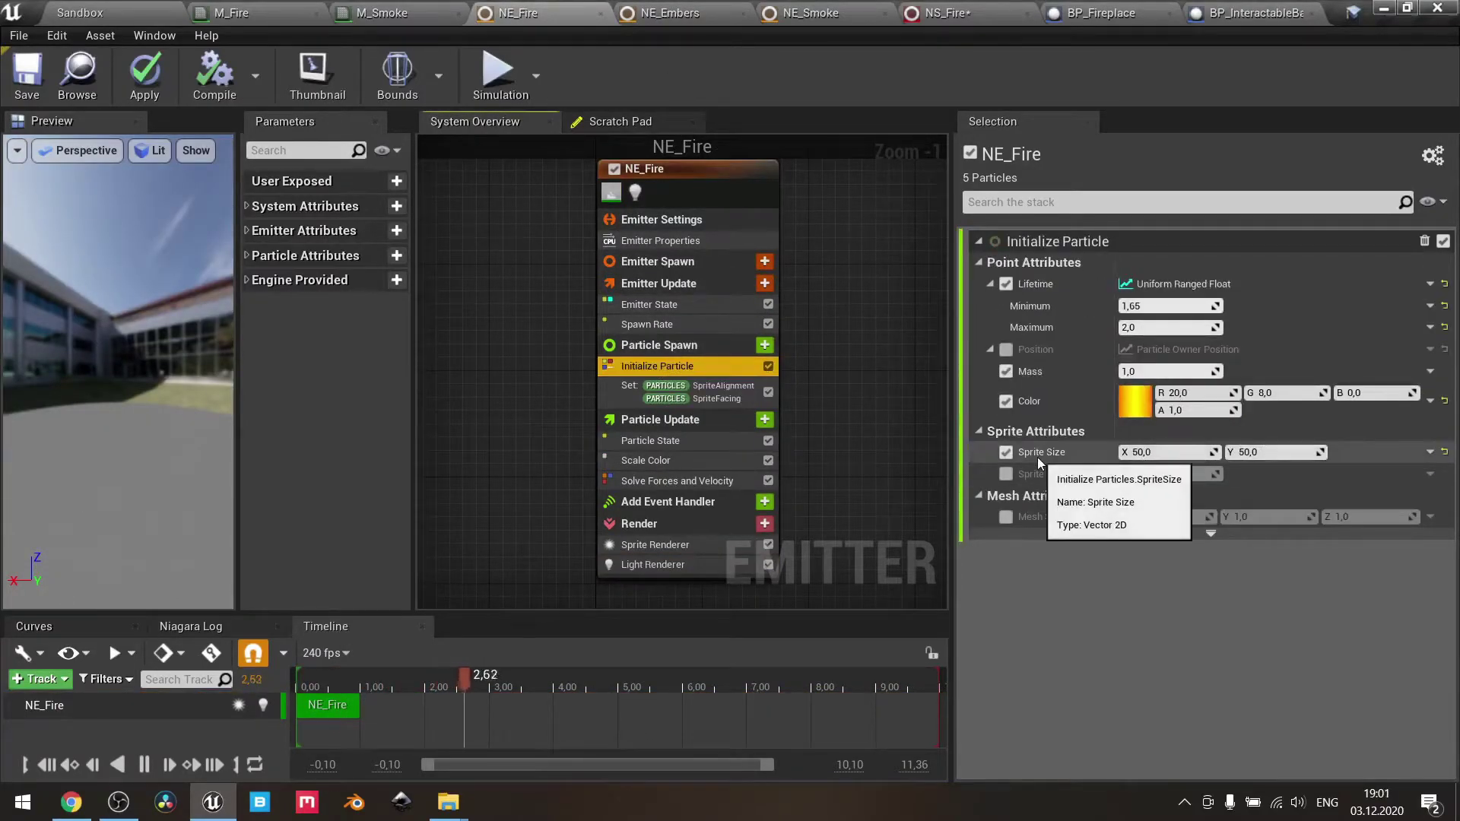
pyautogui.click(664, 11)
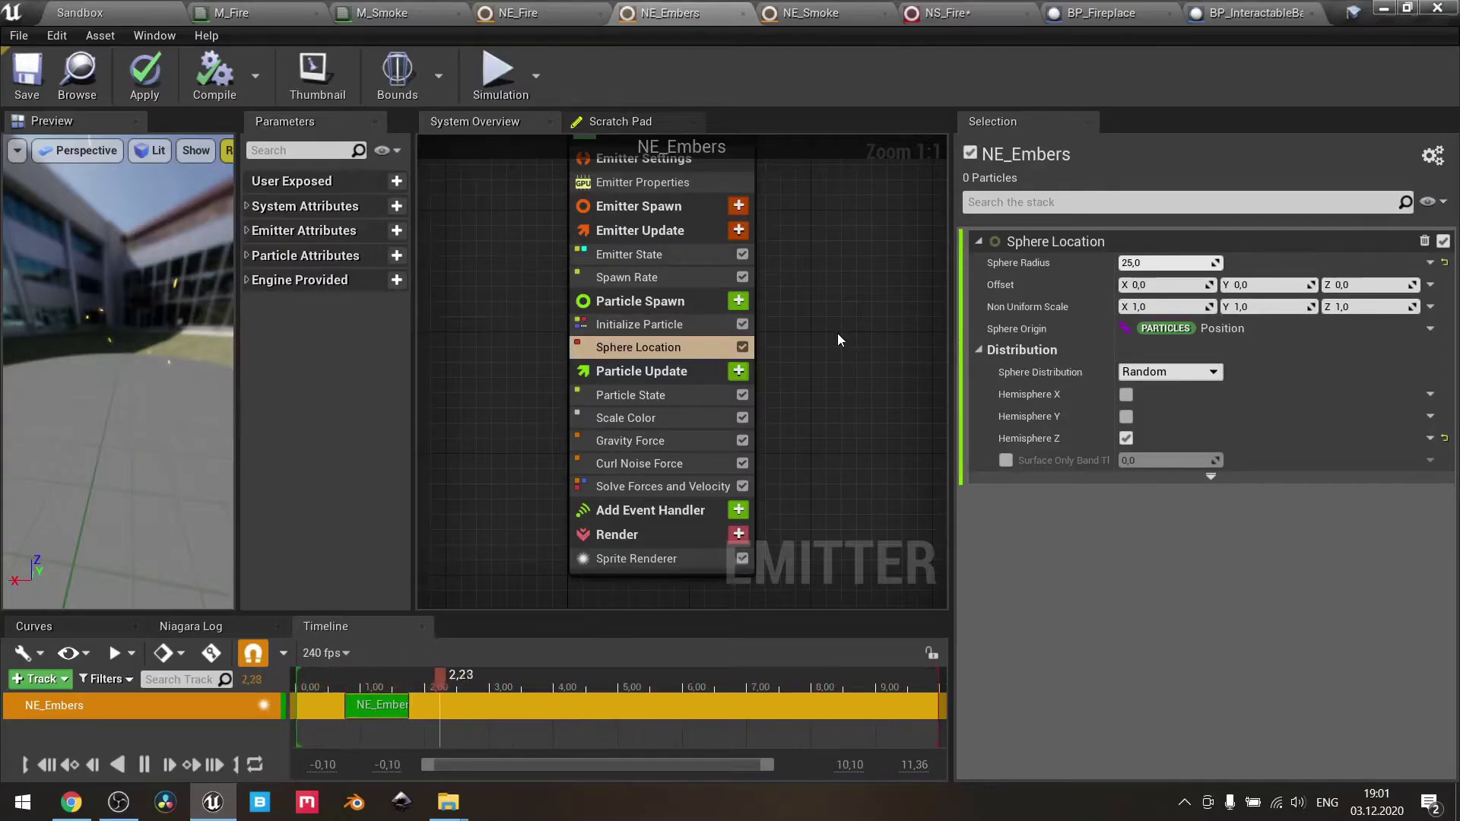
pyautogui.moveTo(1045, 442)
# - Compare the Initialize Particle lifetime, color and sprite size of NE_Embers with those of NE_Fire
pyautogui.click(667, 327)
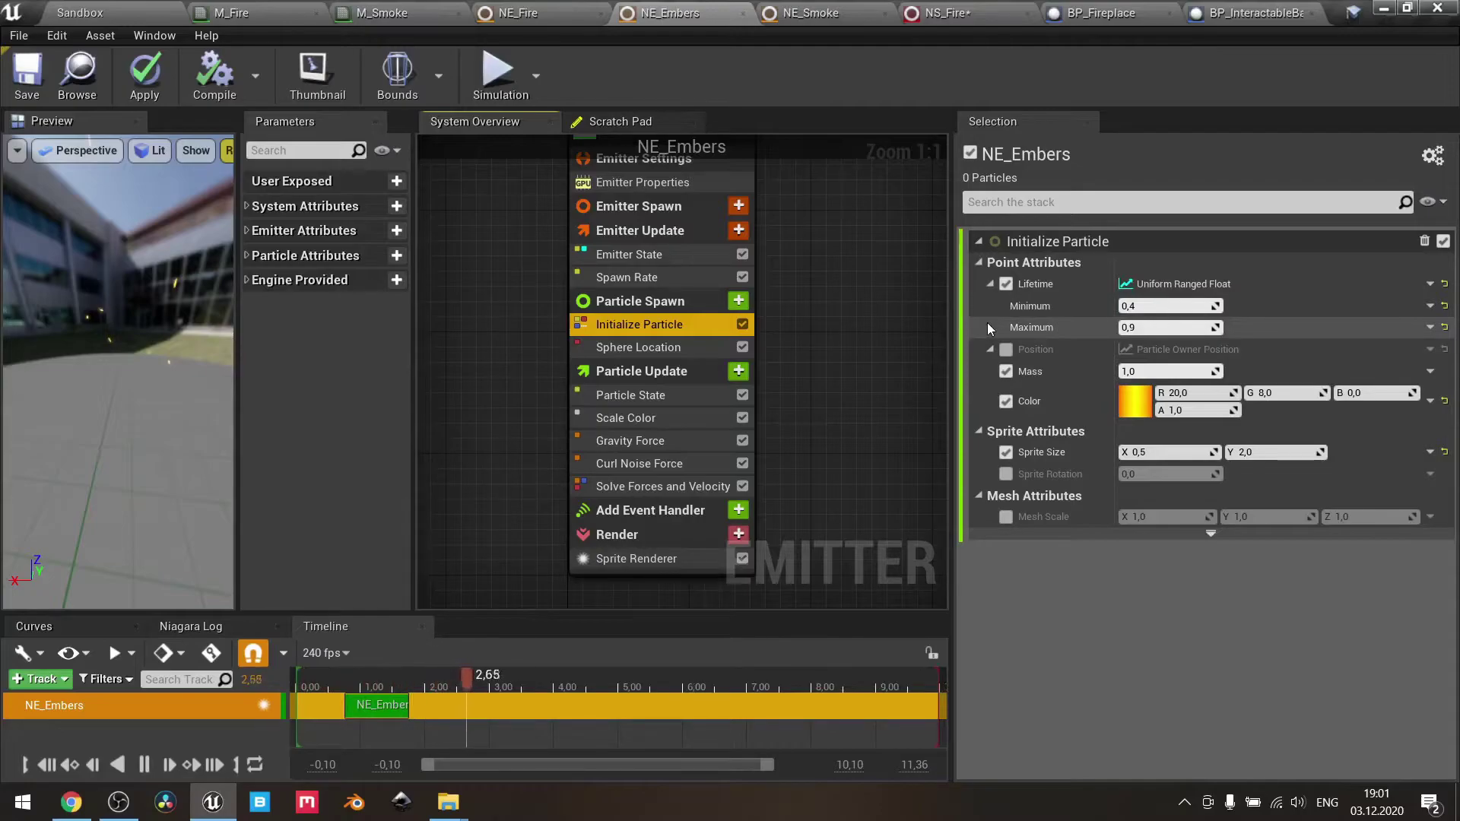
pyautogui.click(534, 20)
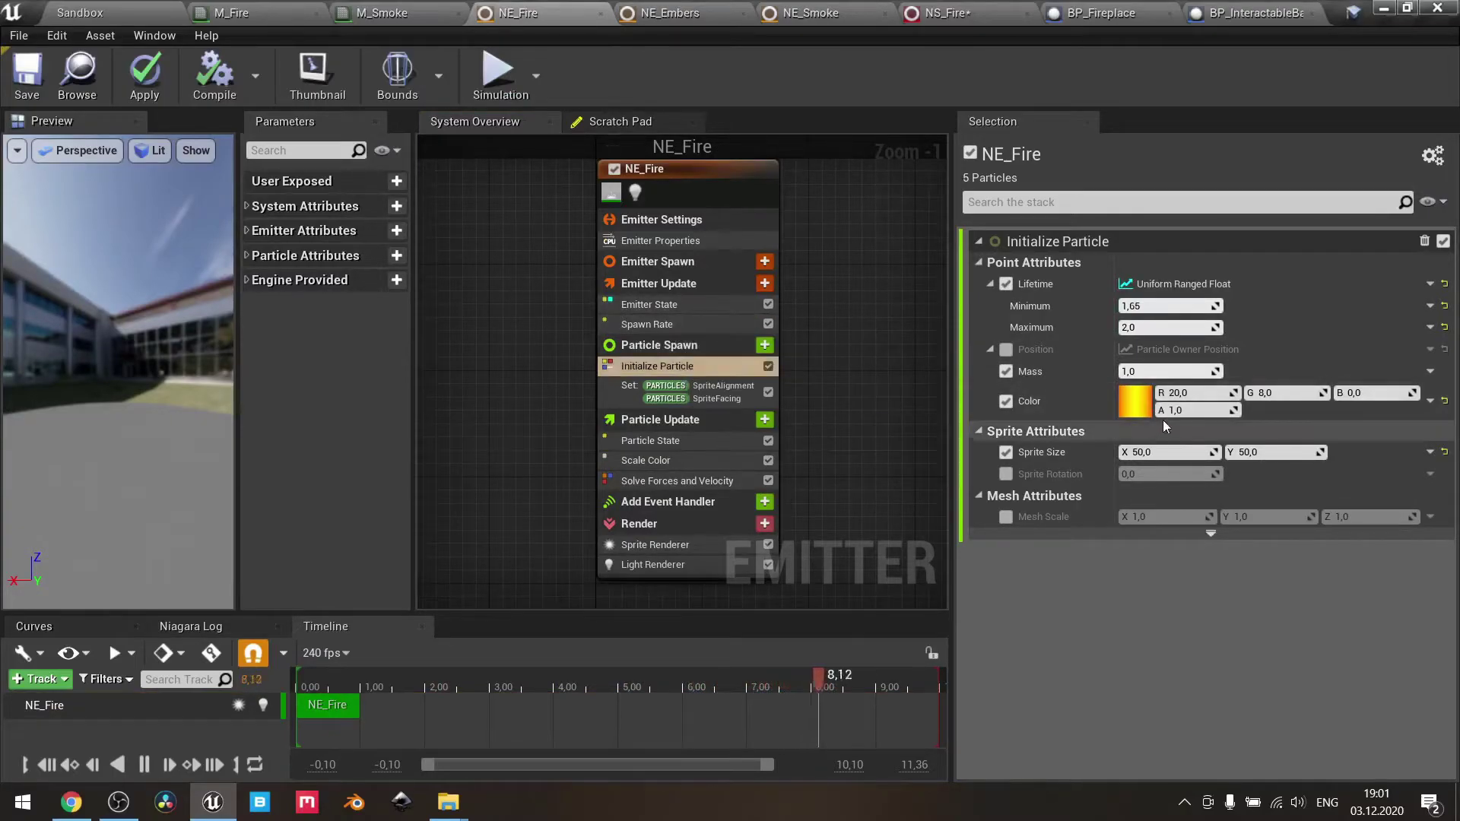
pyautogui.click(668, 13)
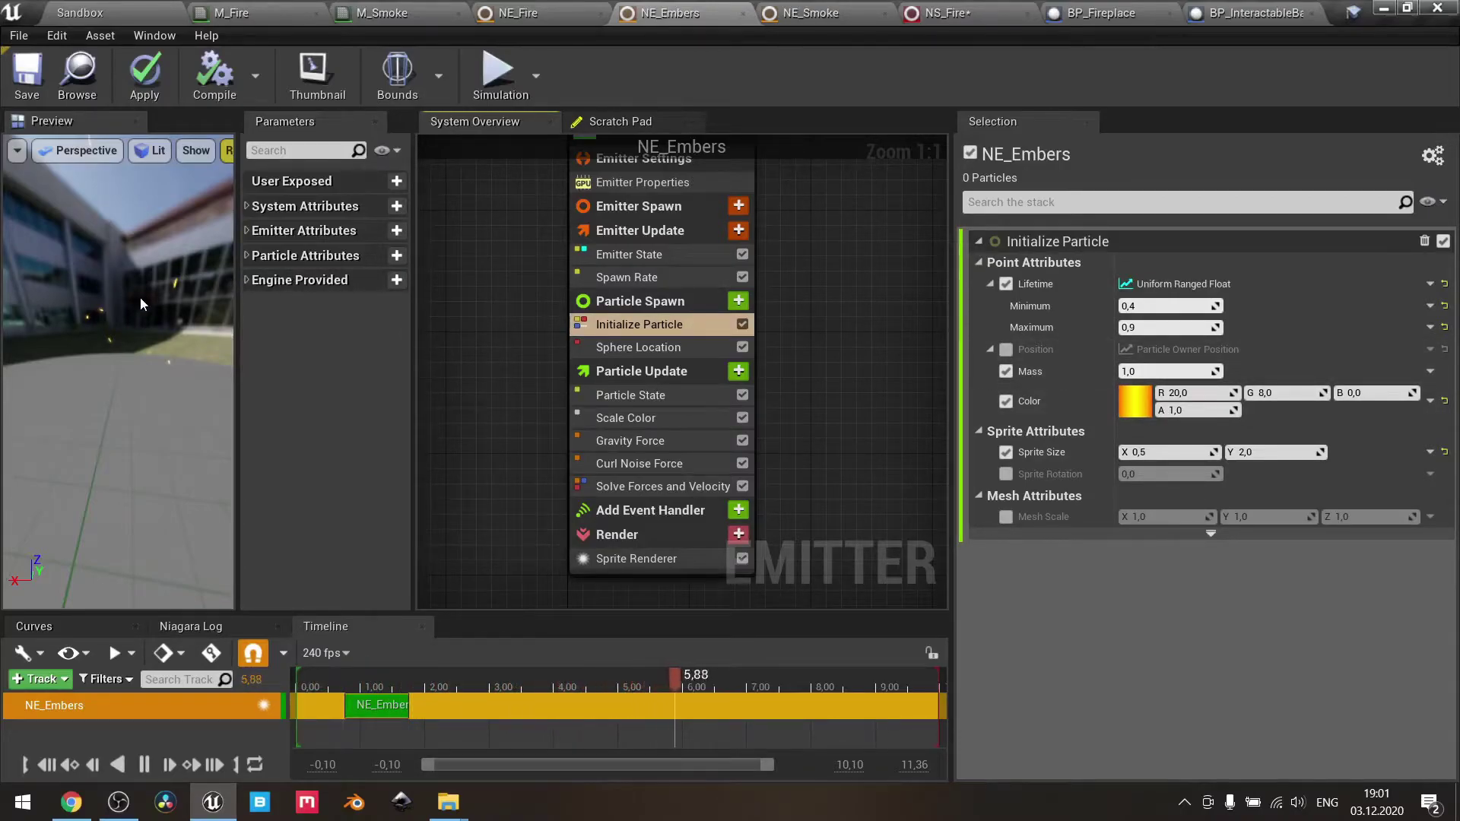
pyautogui.click(508, 11)
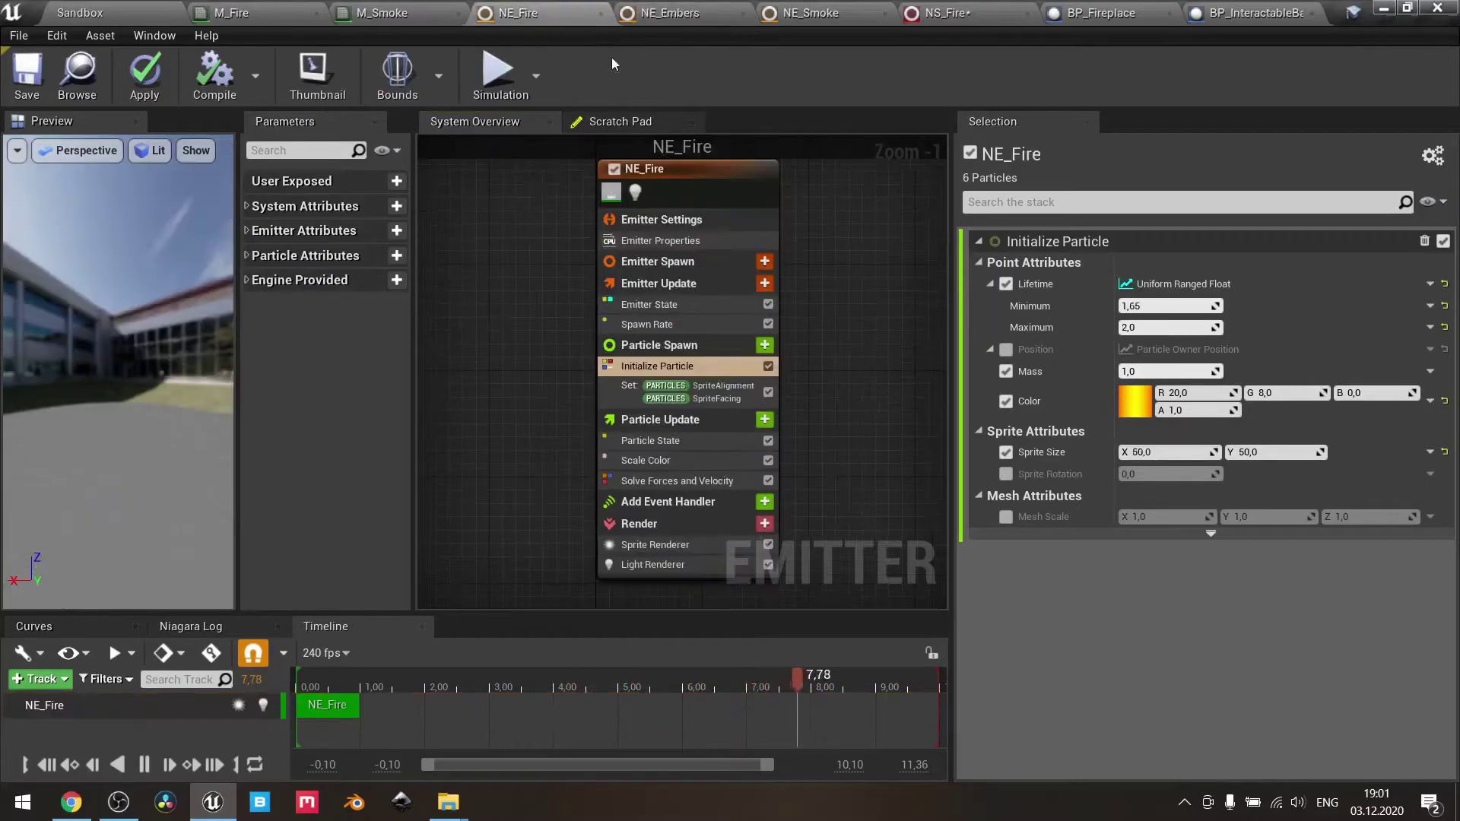
# - Examine the EmbersColor, FireColor and SmokeColor user parameters of the NS_Fire system
pyautogui.click(837, 13)
pyautogui.click(979, 16)
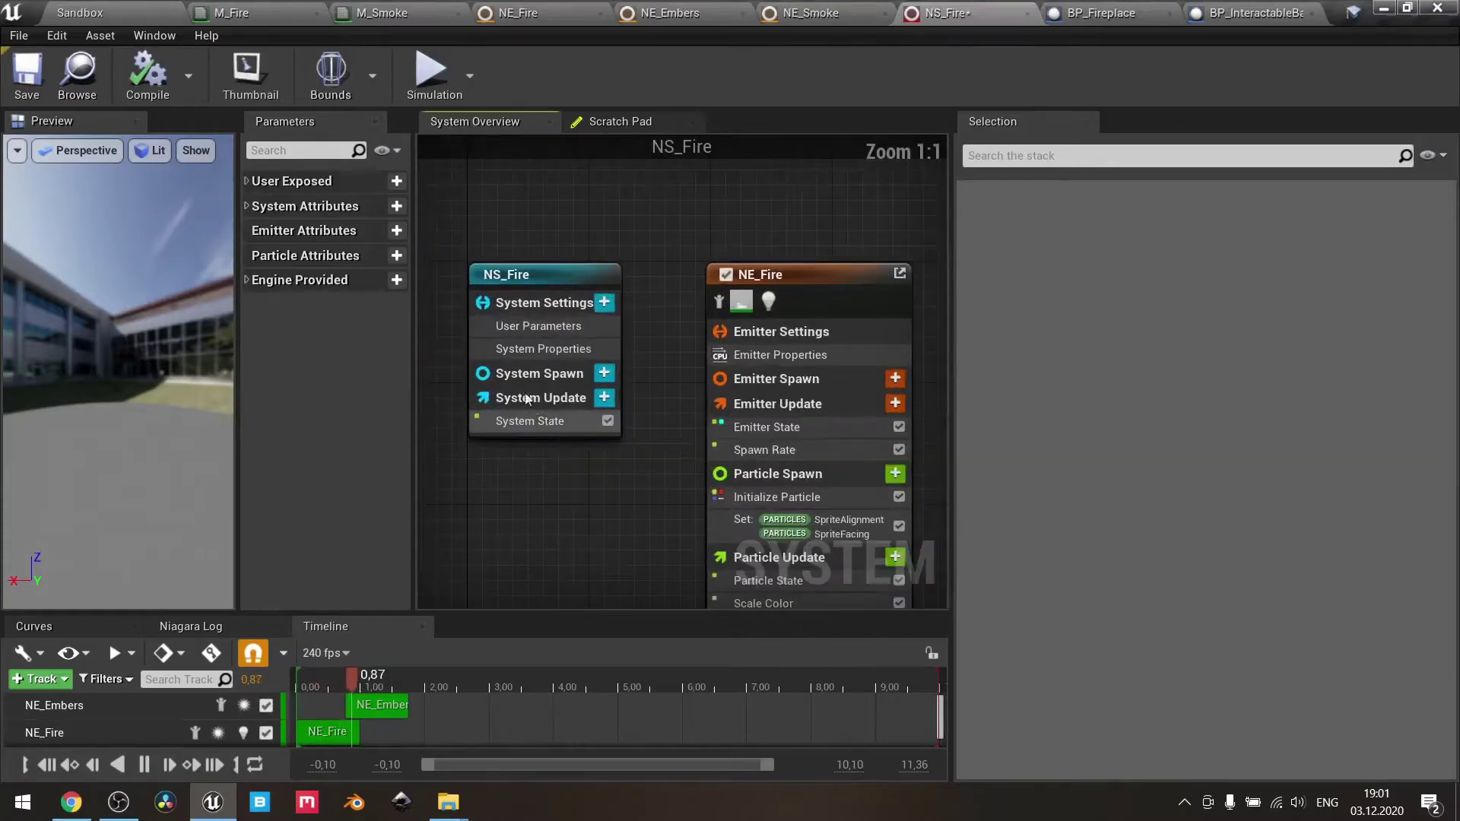
pyautogui.click(551, 329)
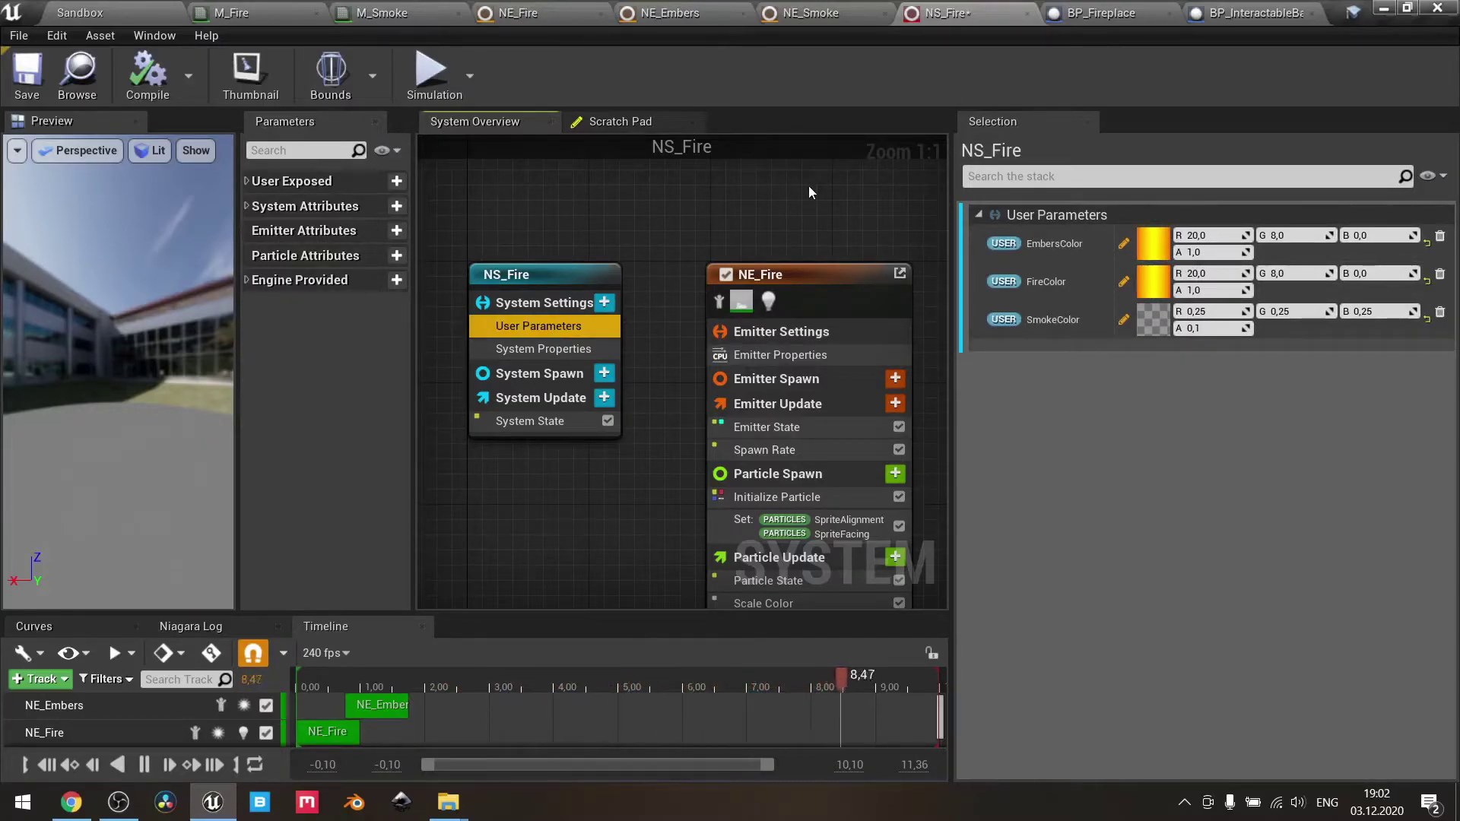
# - Apply Auto key interpolation to the first and last keys of the Scale Alpha curve in NE_Embers' Scale Color module
pyautogui.click(673, 8)
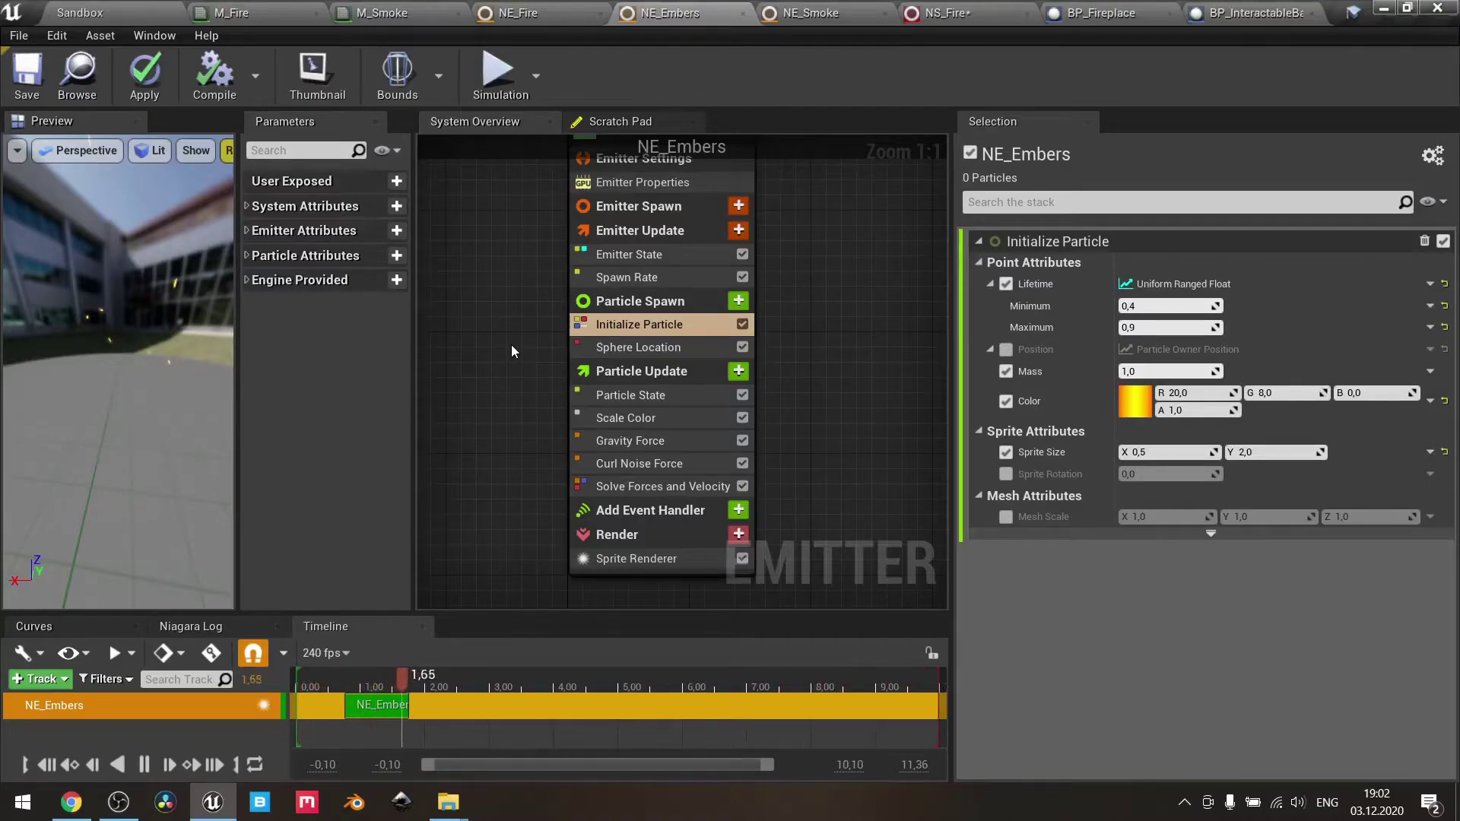
pyautogui.moveTo(184, 295)
pyautogui.mouseDown()
pyautogui.moveTo(216, 295)
pyautogui.moveTo(173, 295)
pyautogui.mouseUp()
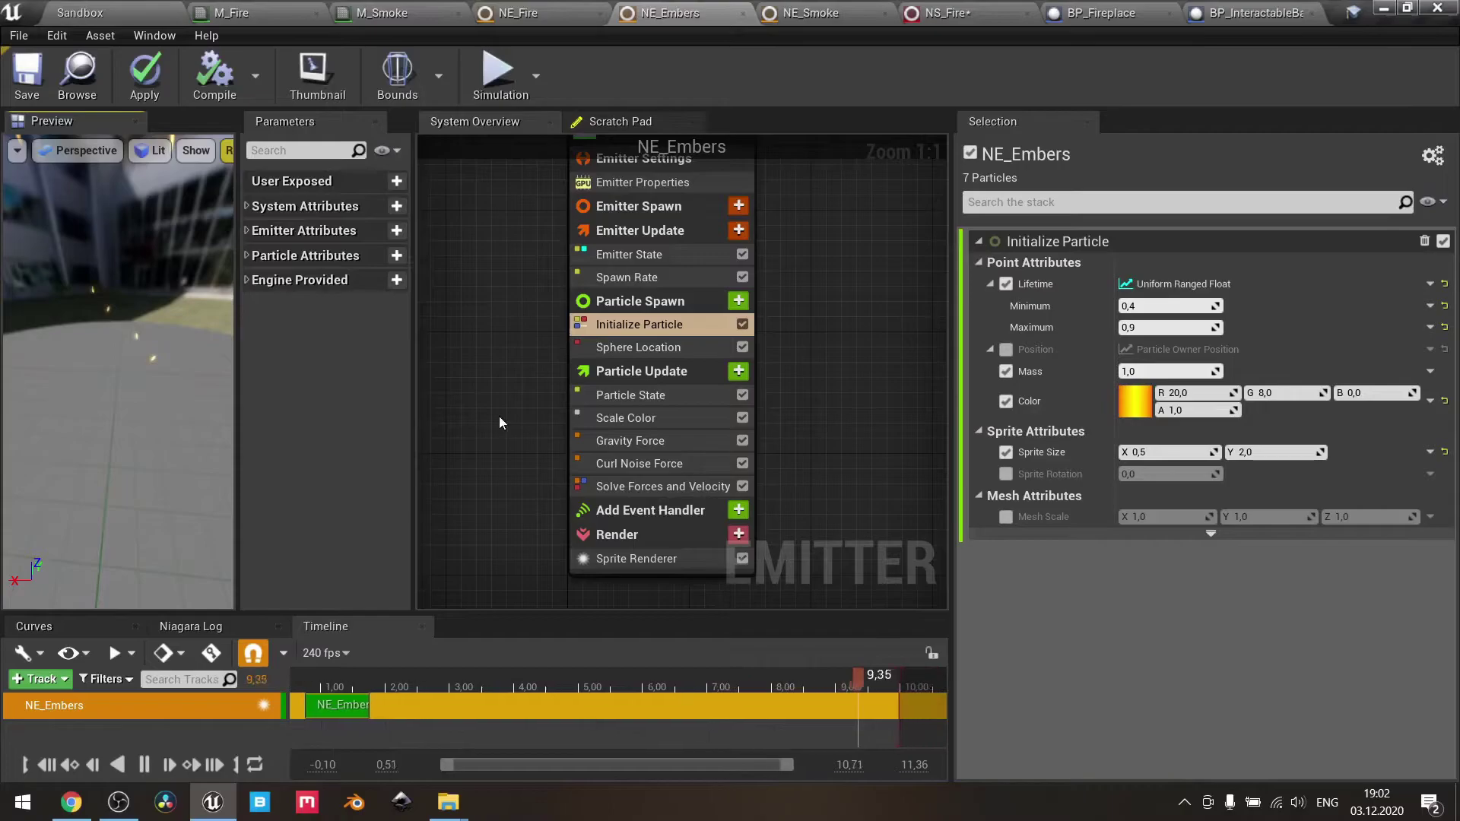
pyautogui.click(632, 418)
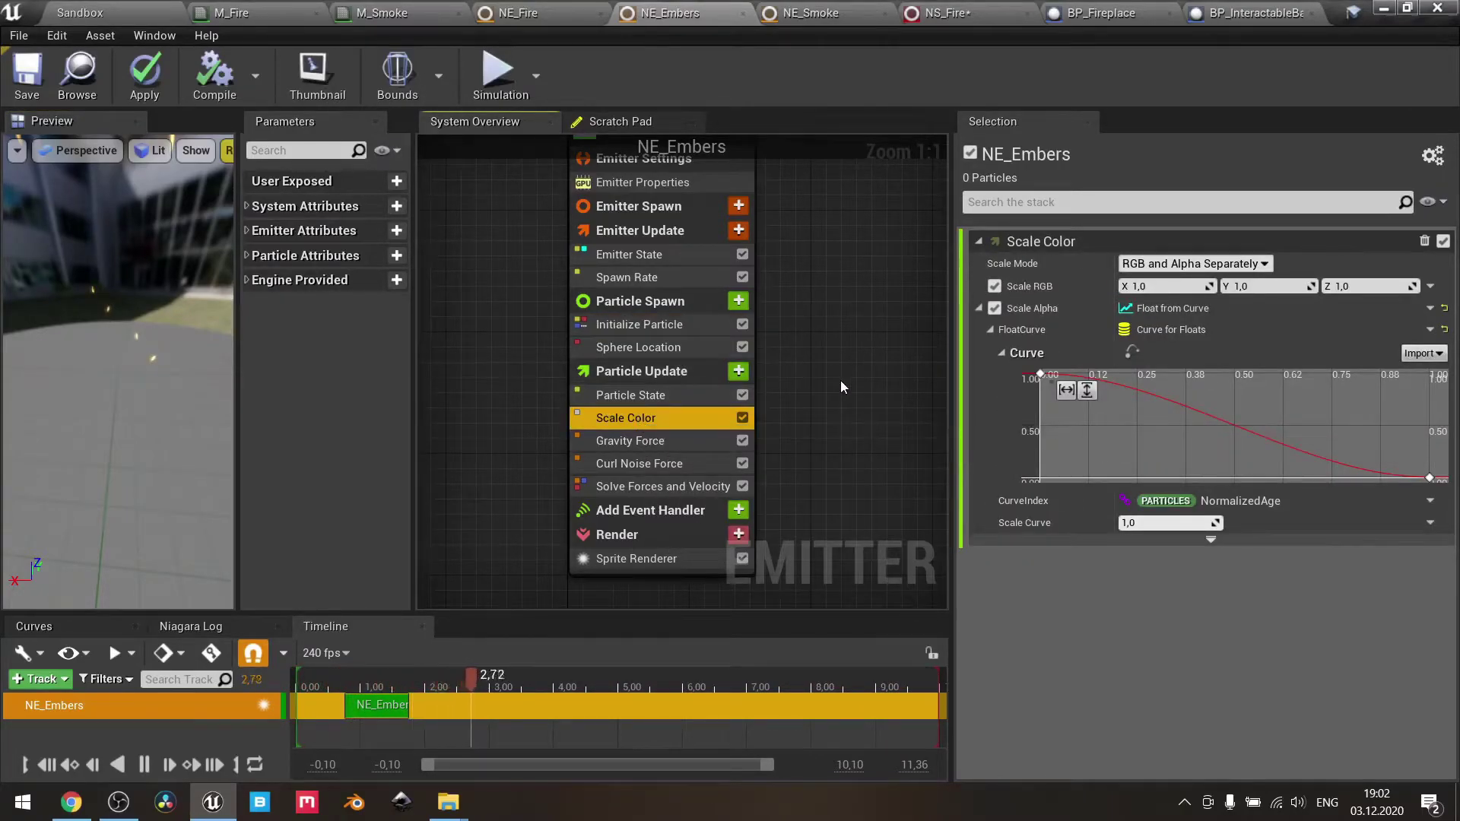
pyautogui.moveTo(1040, 376)
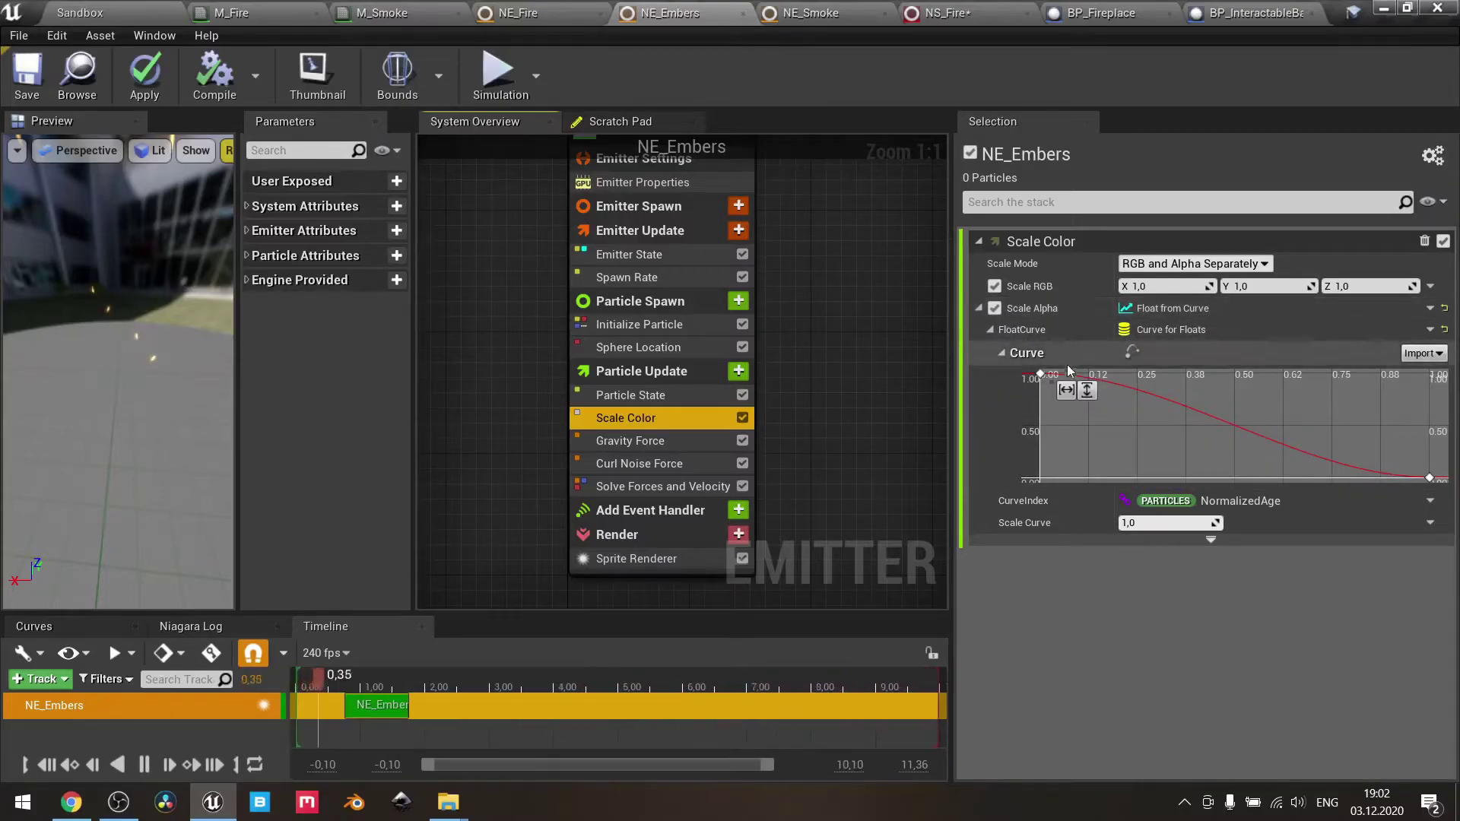
pyautogui.moveTo(1042, 381)
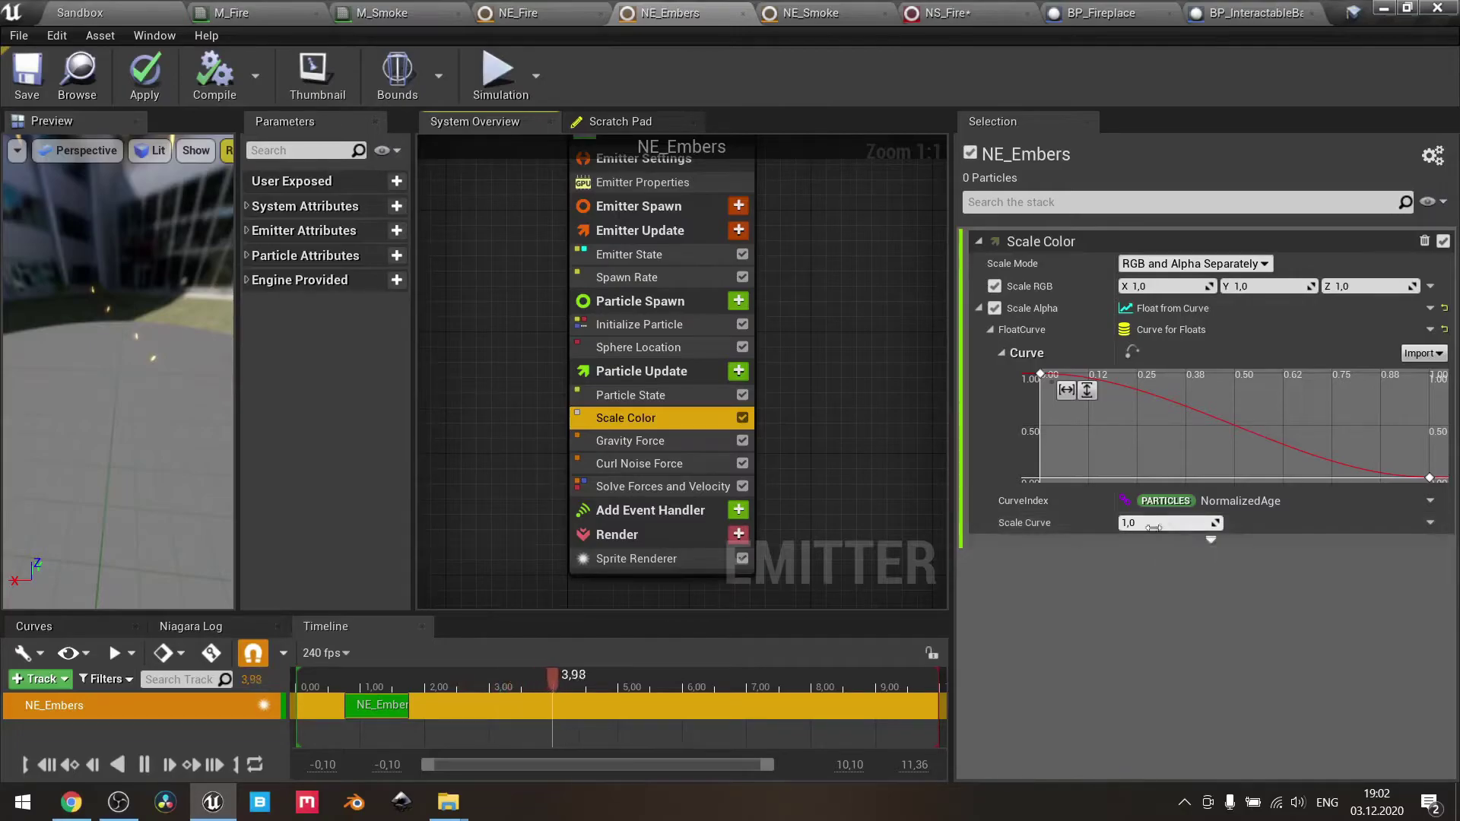
pyautogui.click(1043, 380)
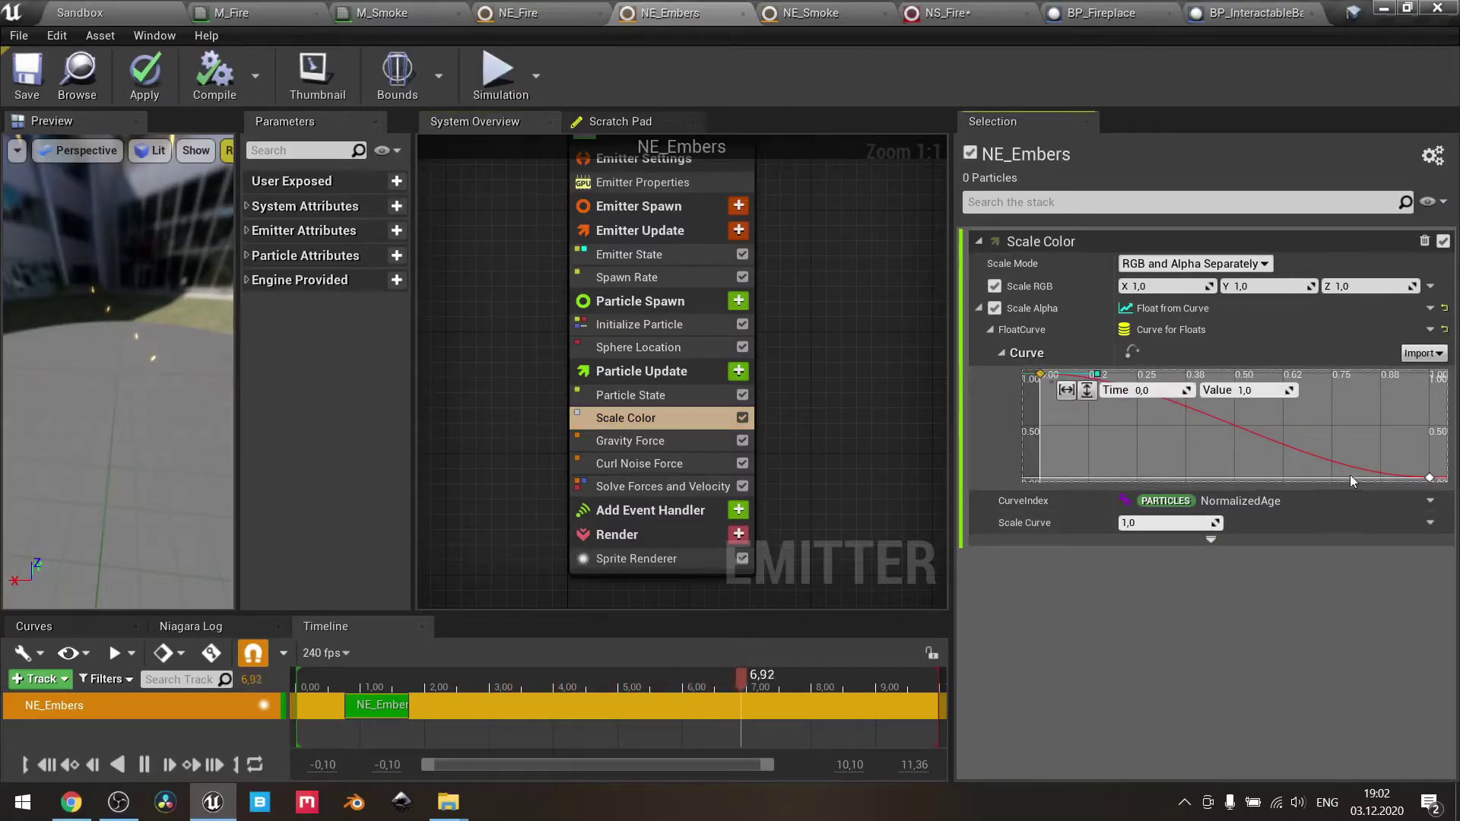
pyautogui.keyDown('shift'); pyautogui.click(1430, 482); pyautogui.keyUp('shift')
pyautogui.rightClick(1430, 482)
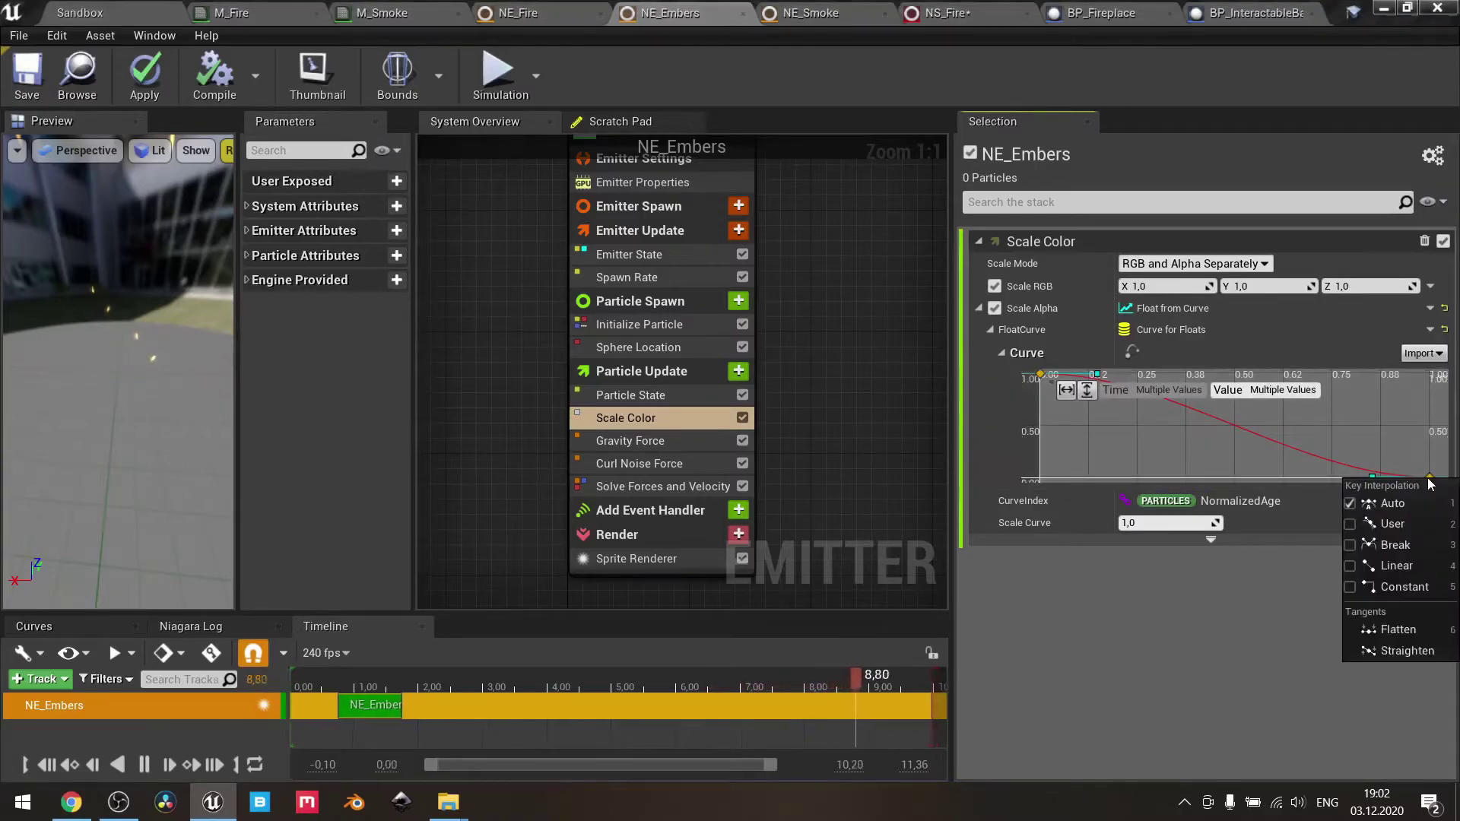
pyautogui.click(1395, 504)
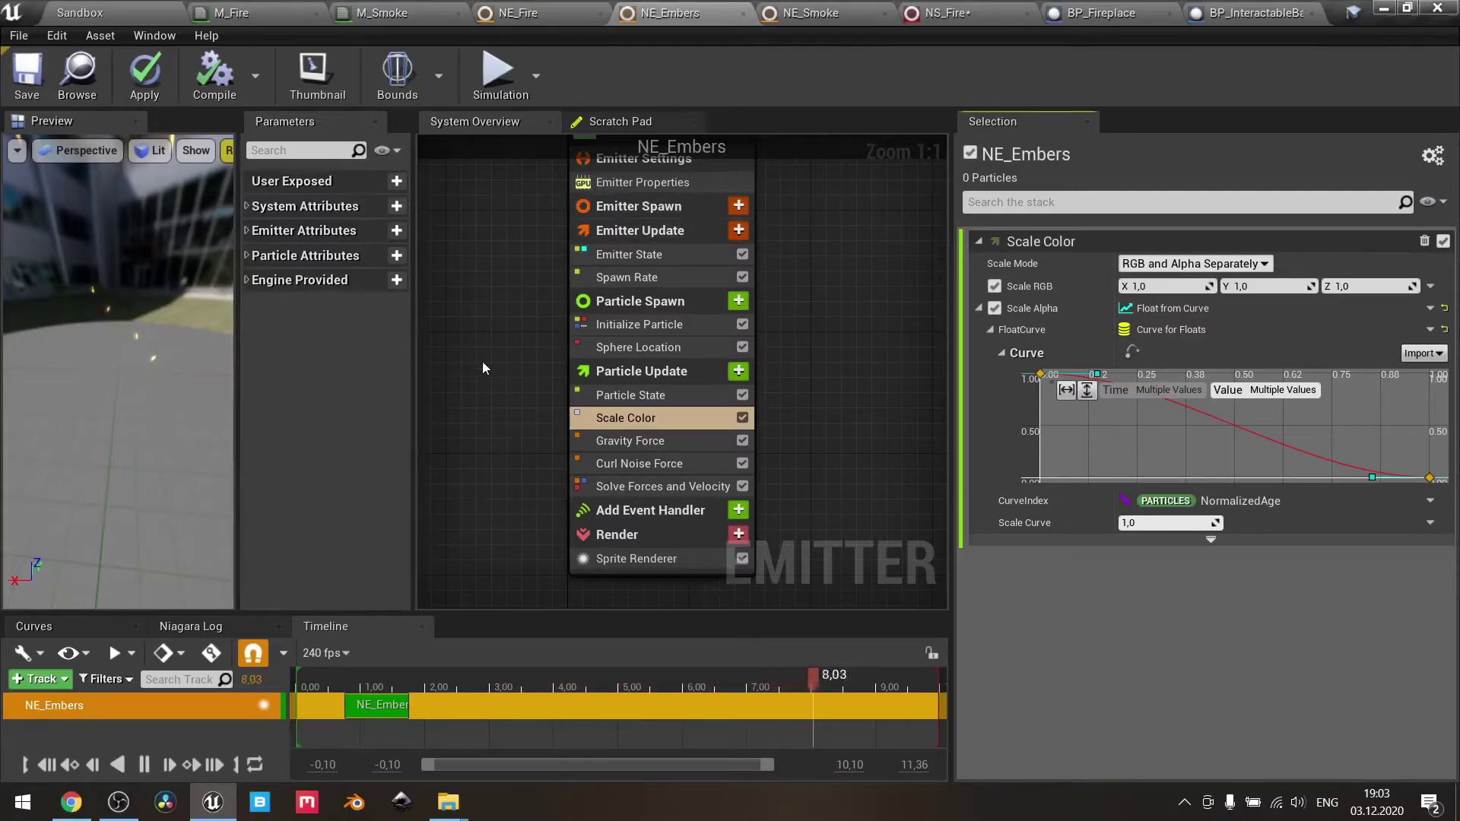
# - Examine the Gravity Force, Curl Noise Force and Sprite Renderer settings of NE_Embers and view its particles in the preview
pyautogui.click(632, 439)
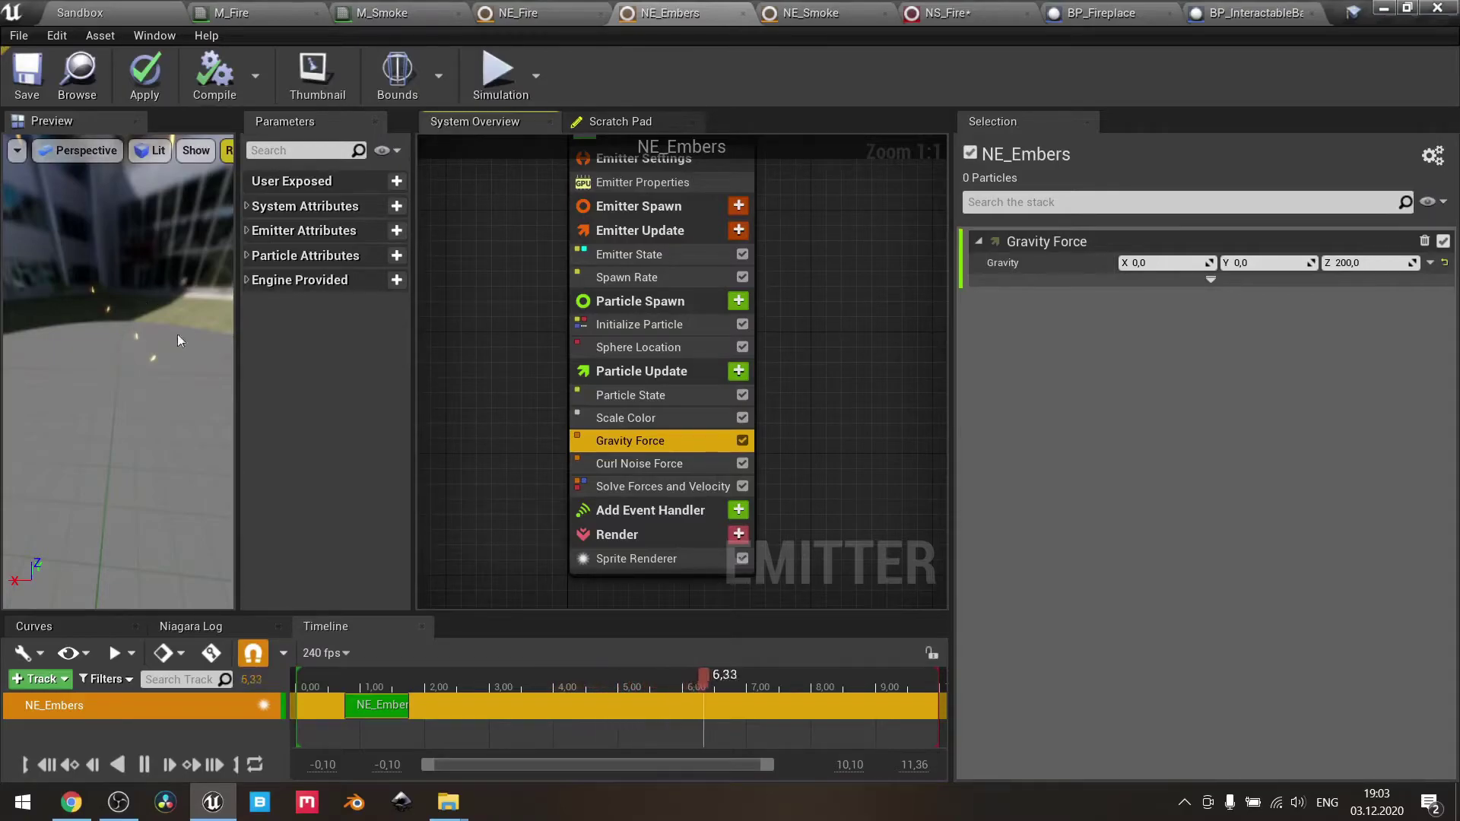
pyautogui.click(658, 464)
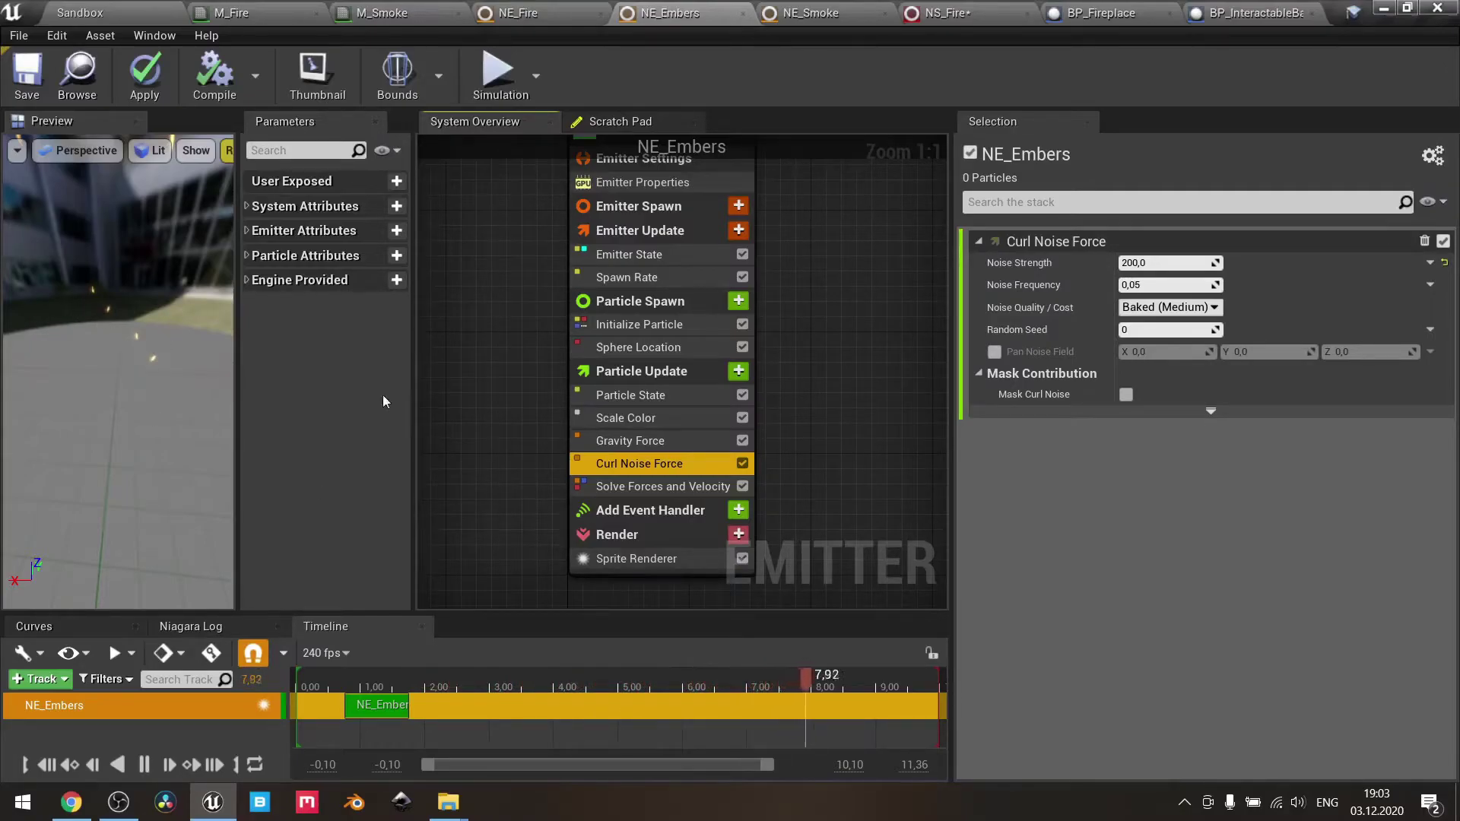
pyautogui.click(659, 563)
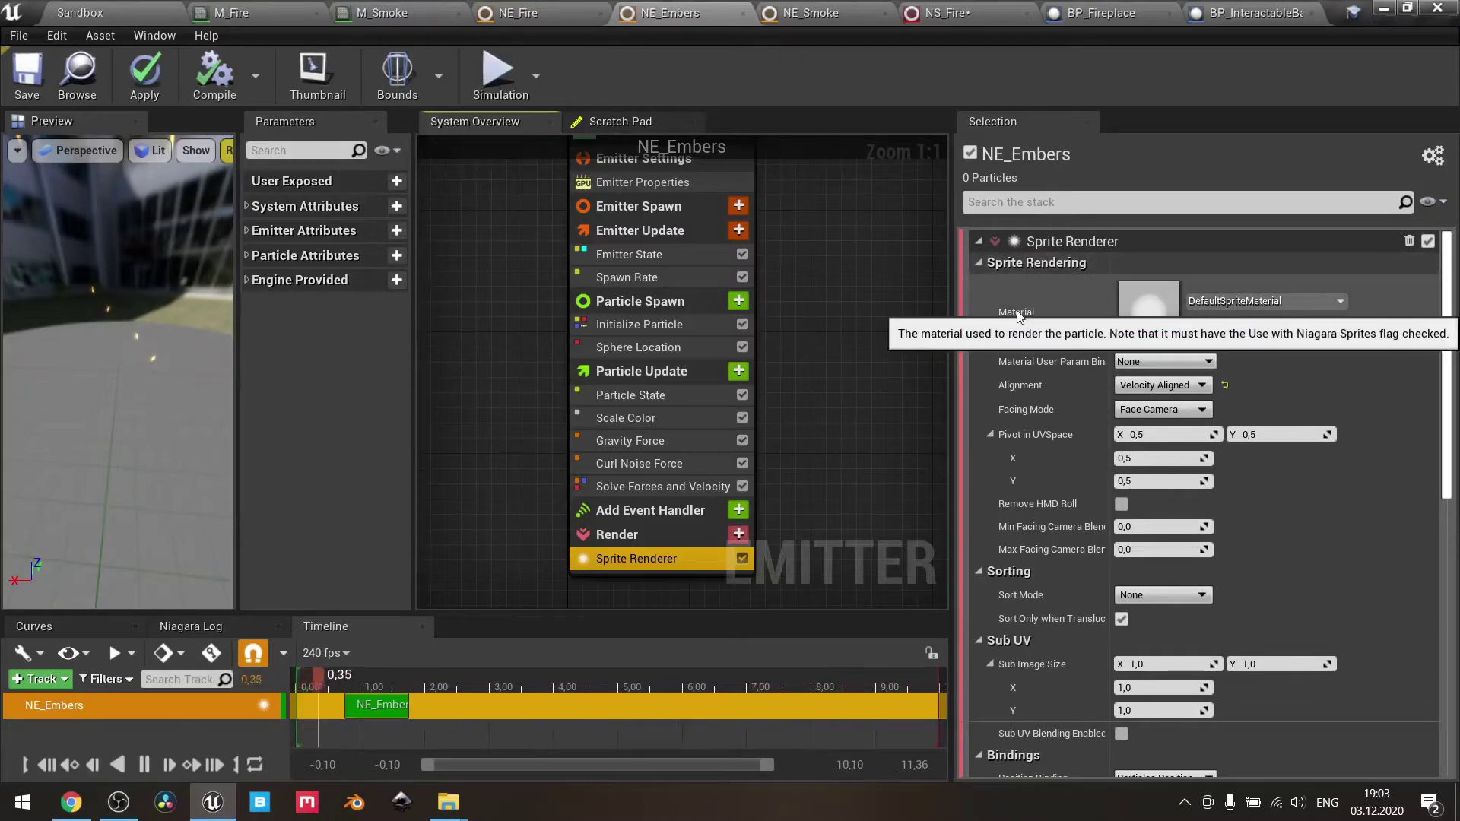
pyautogui.moveTo(179, 335)
pyautogui.mouseDown()
pyautogui.moveTo(110, 359)
pyautogui.moveTo(152, 331)
pyautogui.mouseUp()
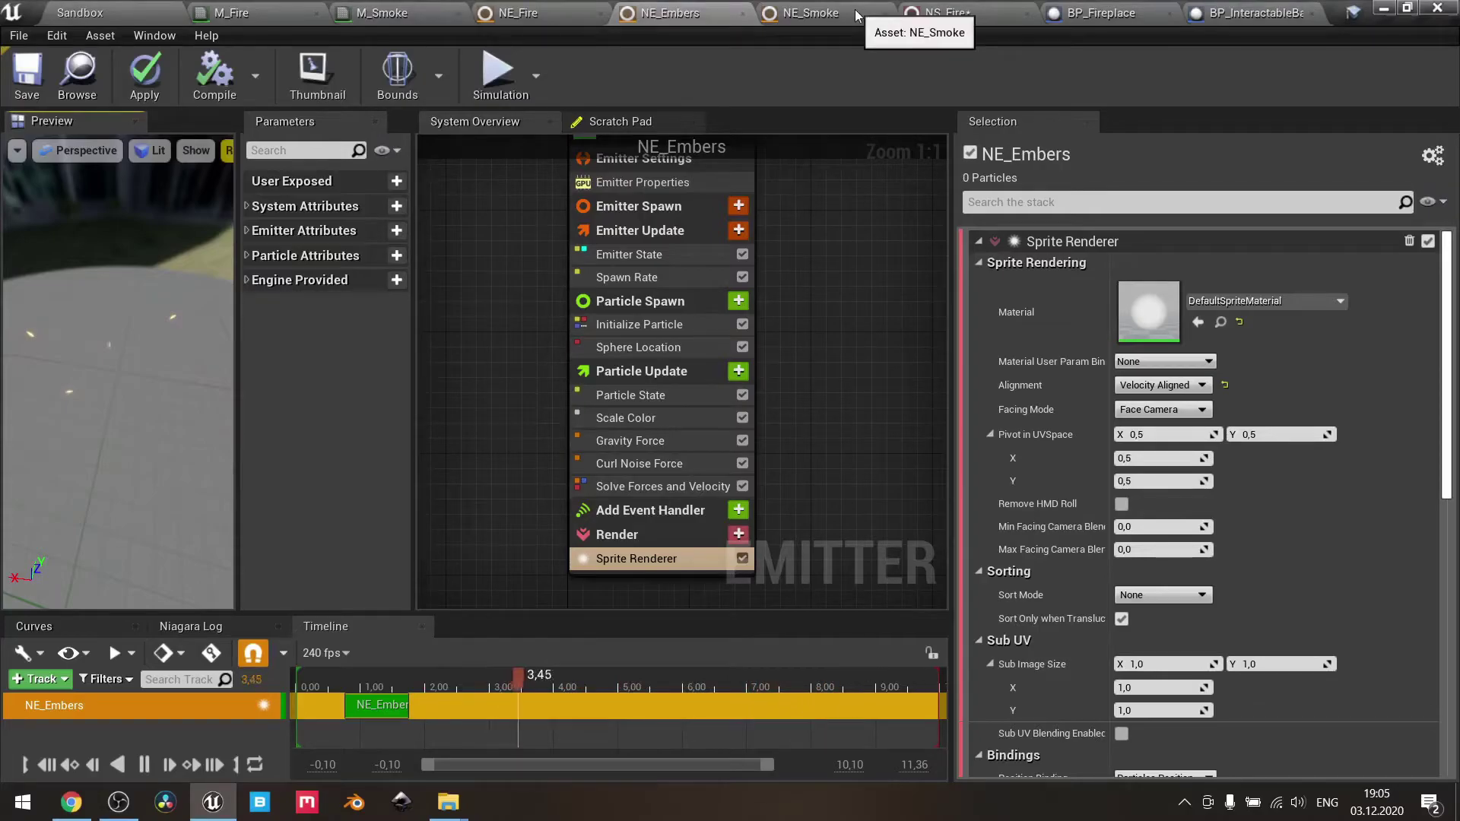
# - Examine the Emitter Properties, Emitter State and Spawn Rate settings of the NE_Smoke emitter
pyautogui.click(821, 12)
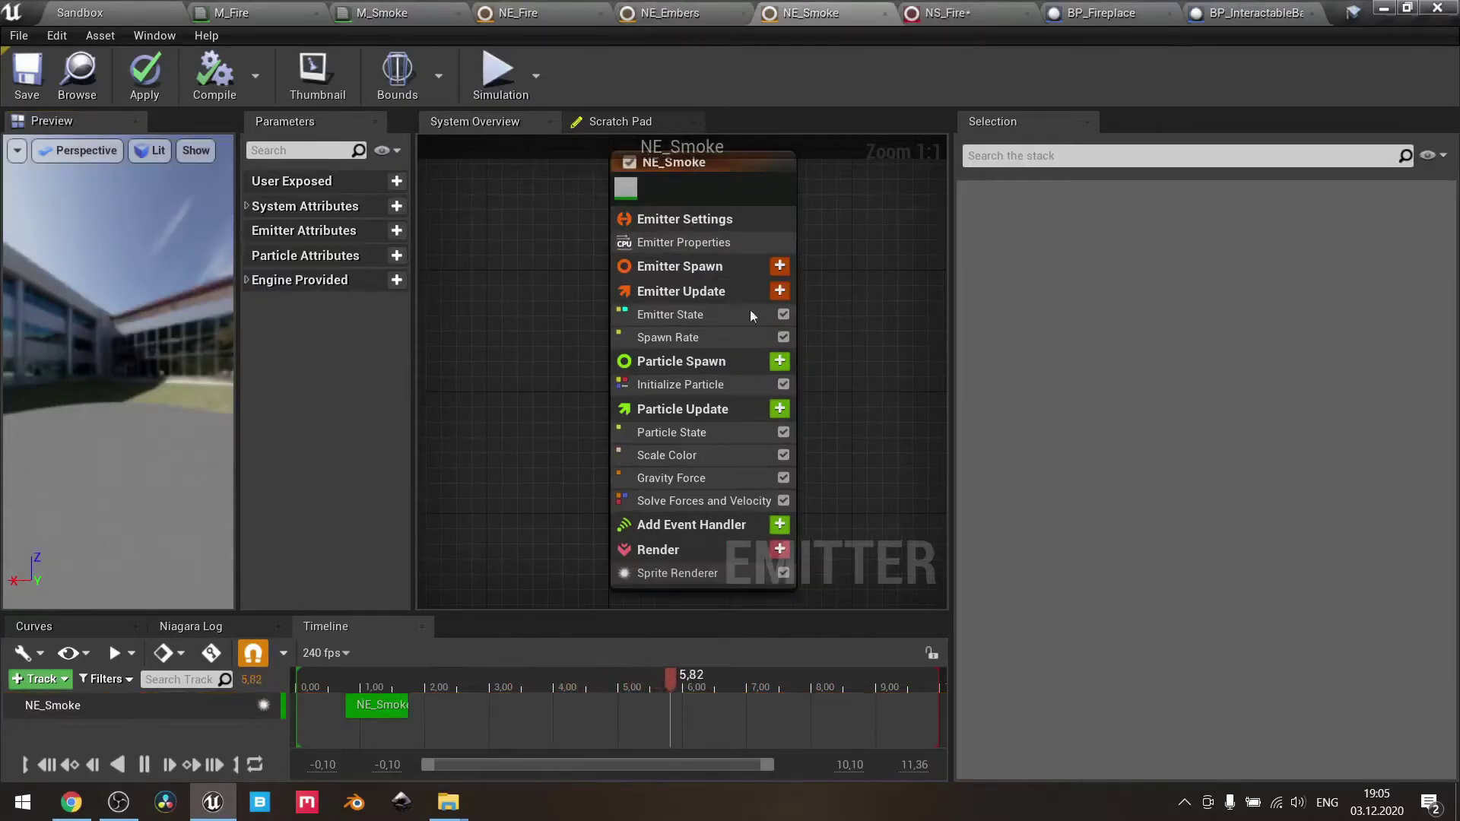
pyautogui.click(709, 241)
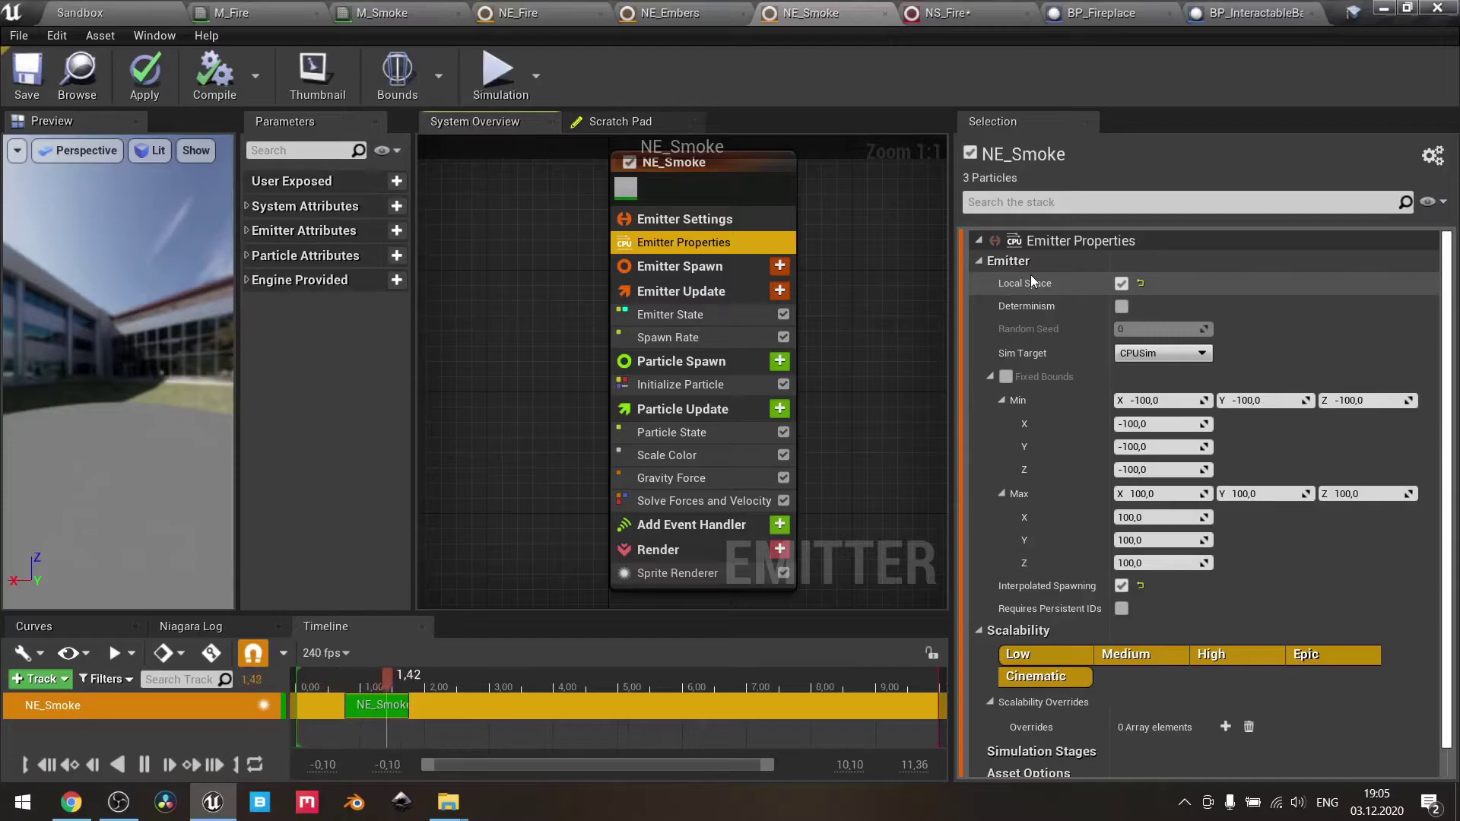
pyautogui.click(729, 317)
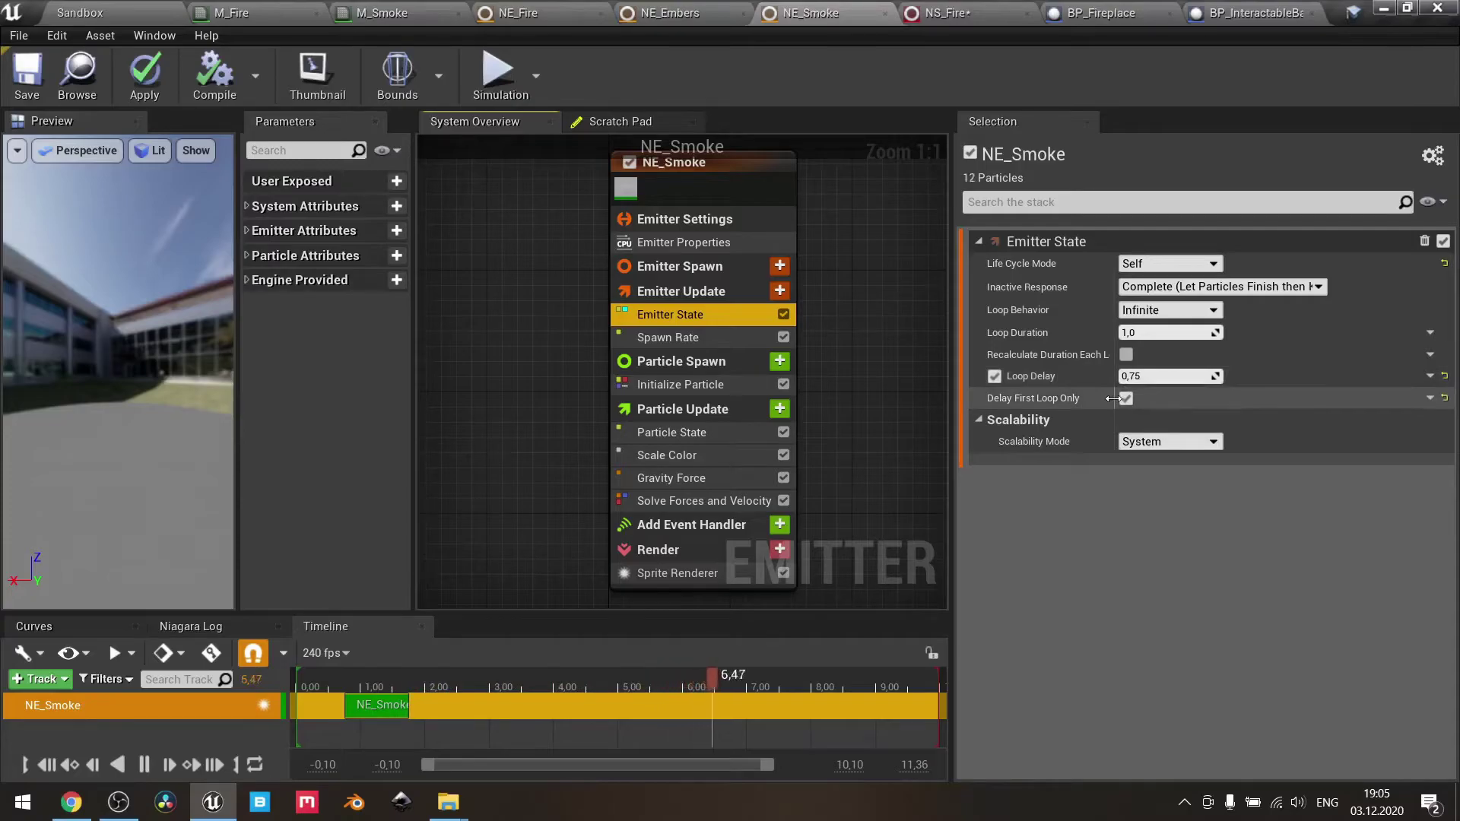
pyautogui.click(682, 336)
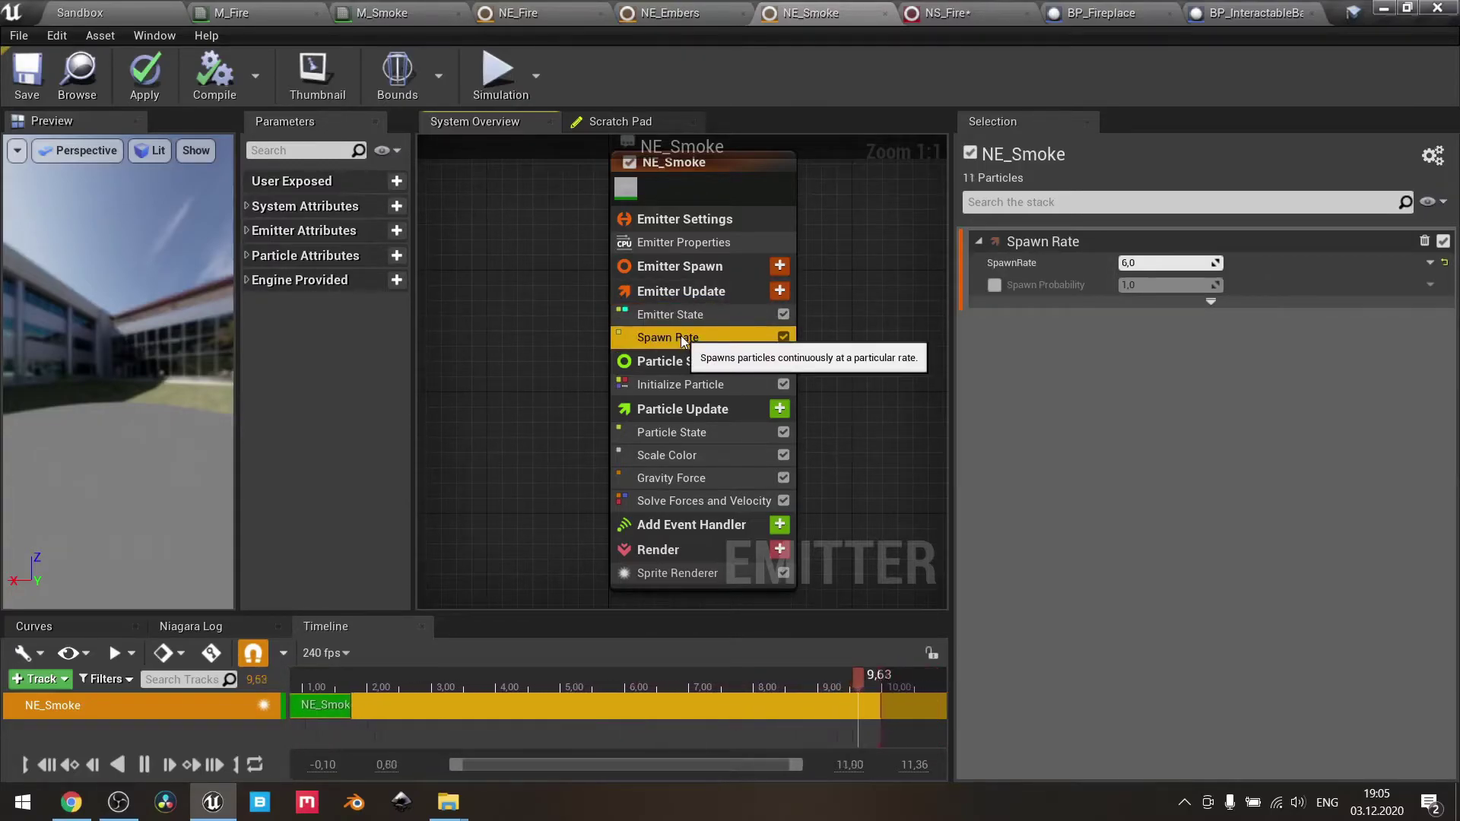
# - Examine NE_Smoke's Initialize Particle settings, including the particle color's RGB and alpha values, without changing them
pyautogui.click(647, 385)
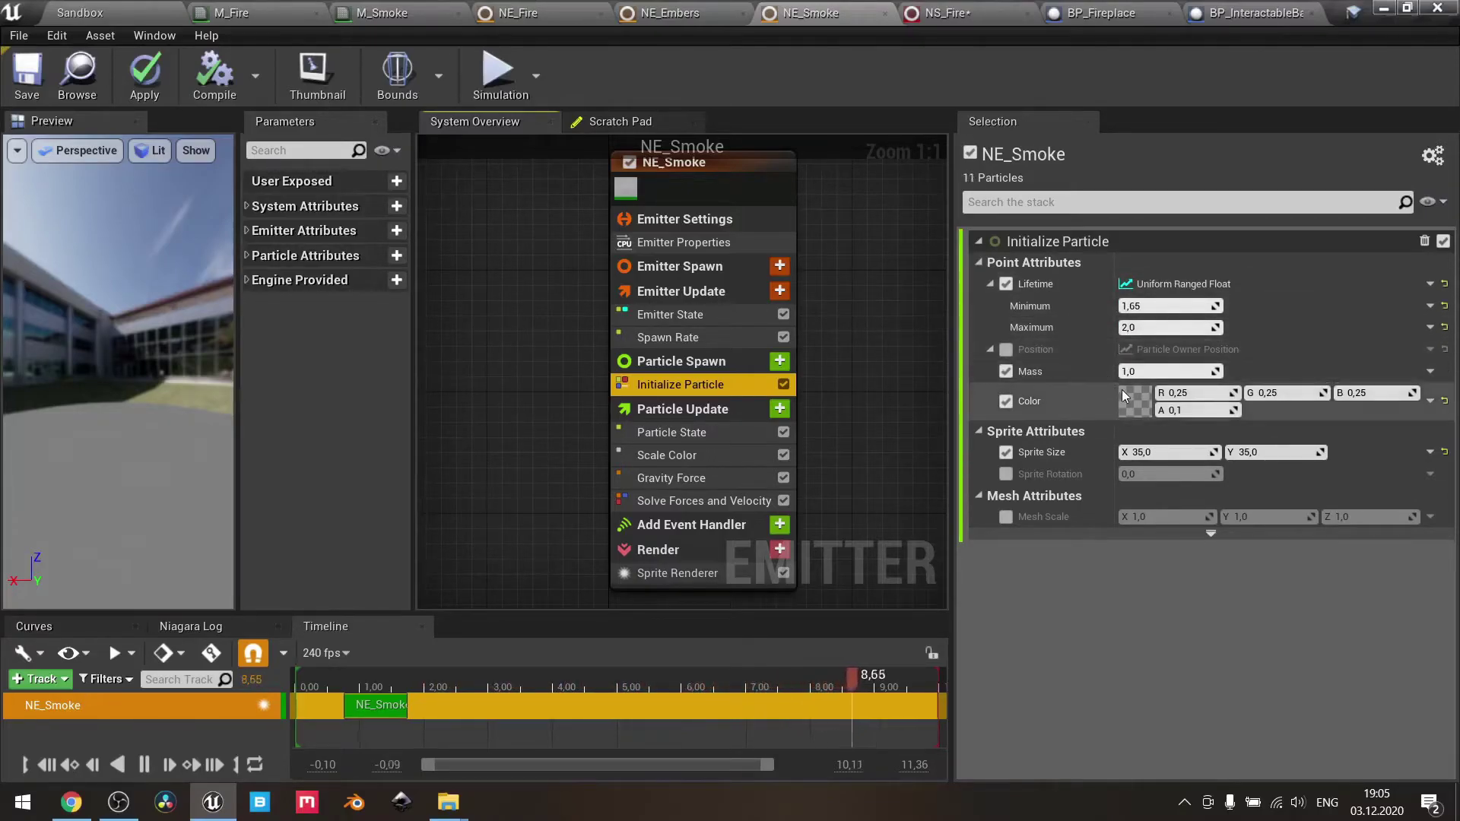
pyautogui.click(1136, 403)
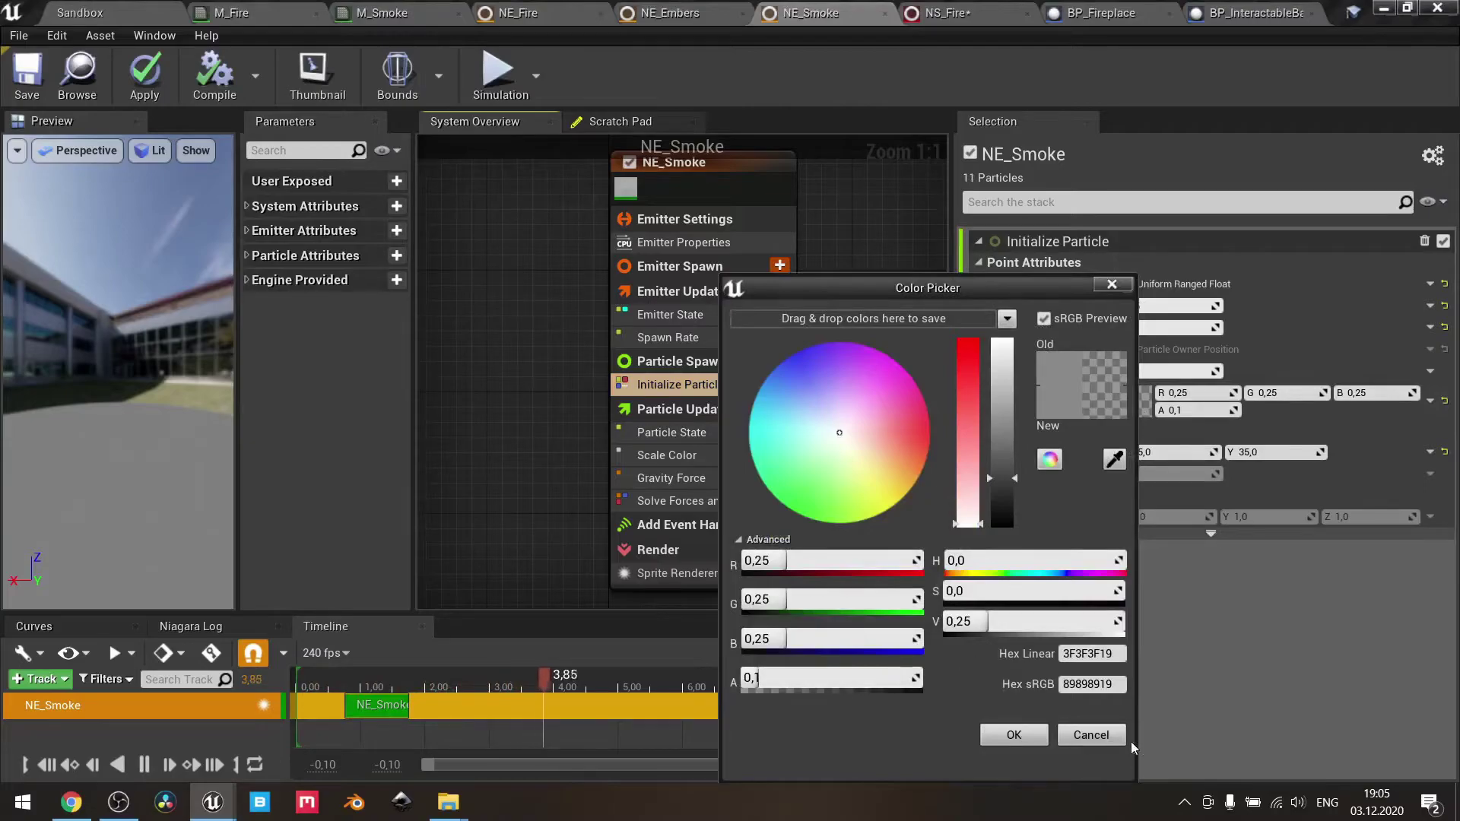
pyautogui.click(1112, 741)
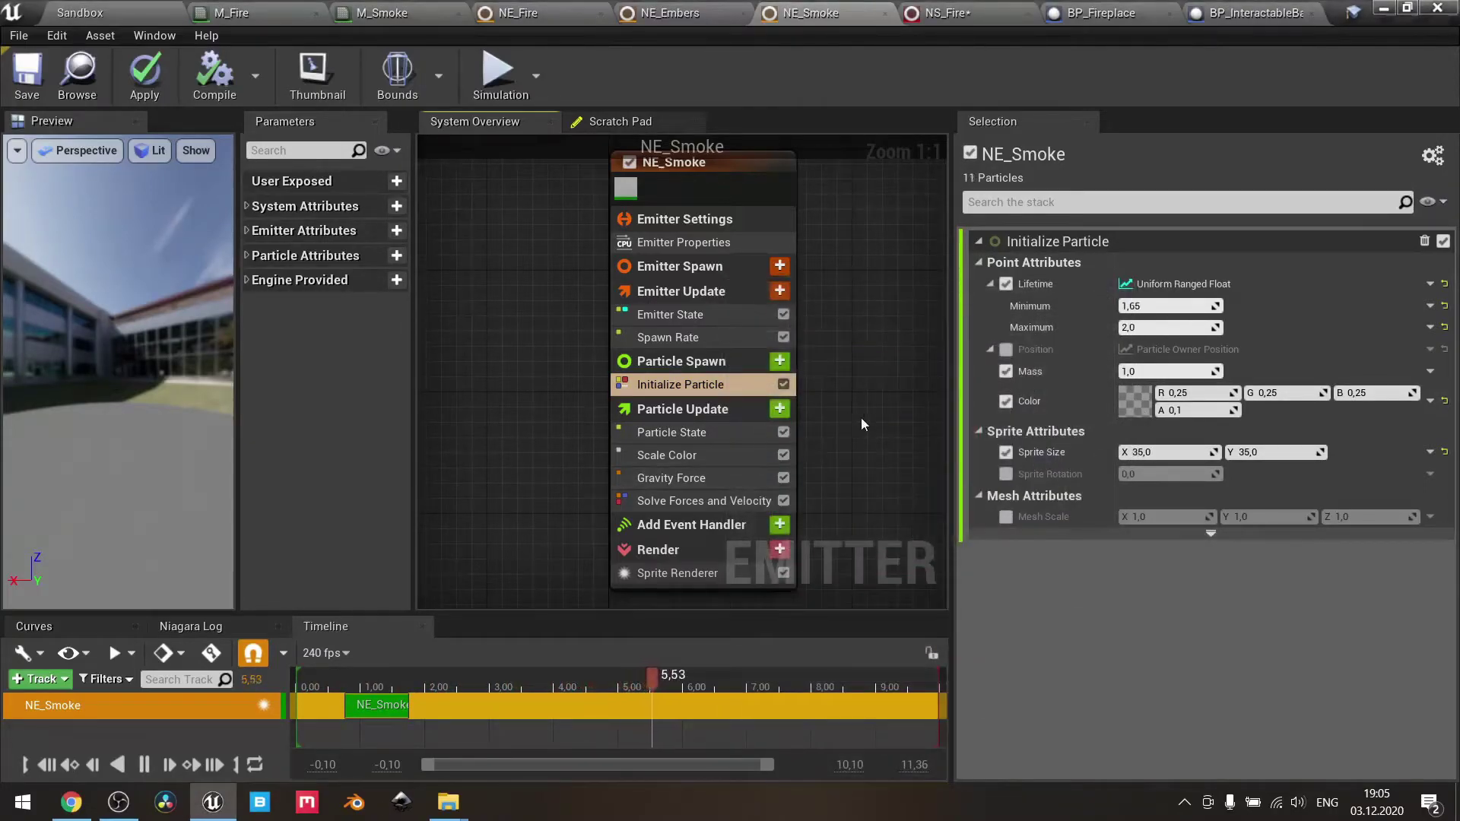
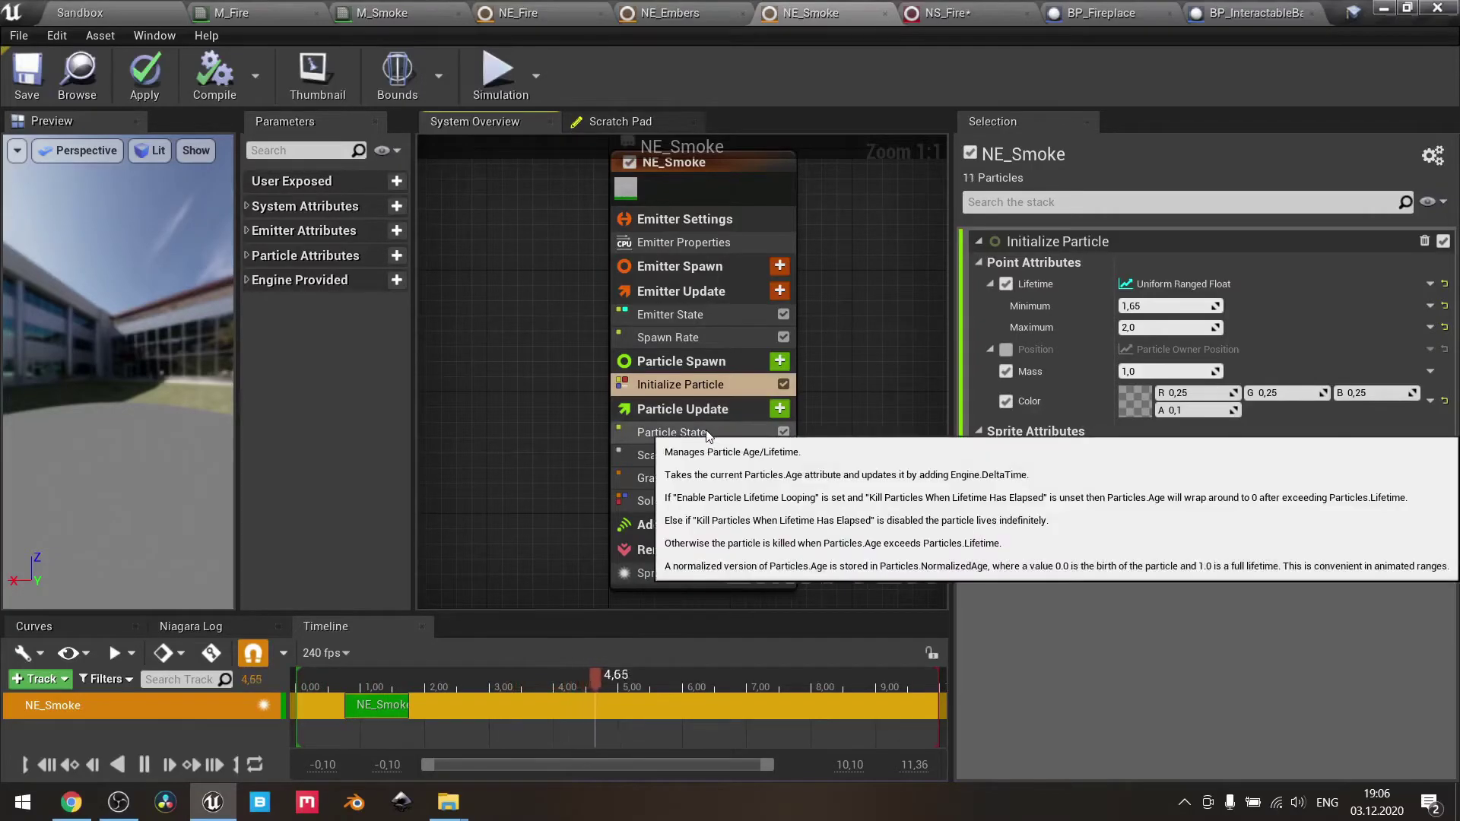
# - Inspect NE_Smoke's Particle State, the Scale Alpha curve in Scale Color, and the Gravity Force vector
pyautogui.click(705, 432)
pyautogui.click(674, 458)
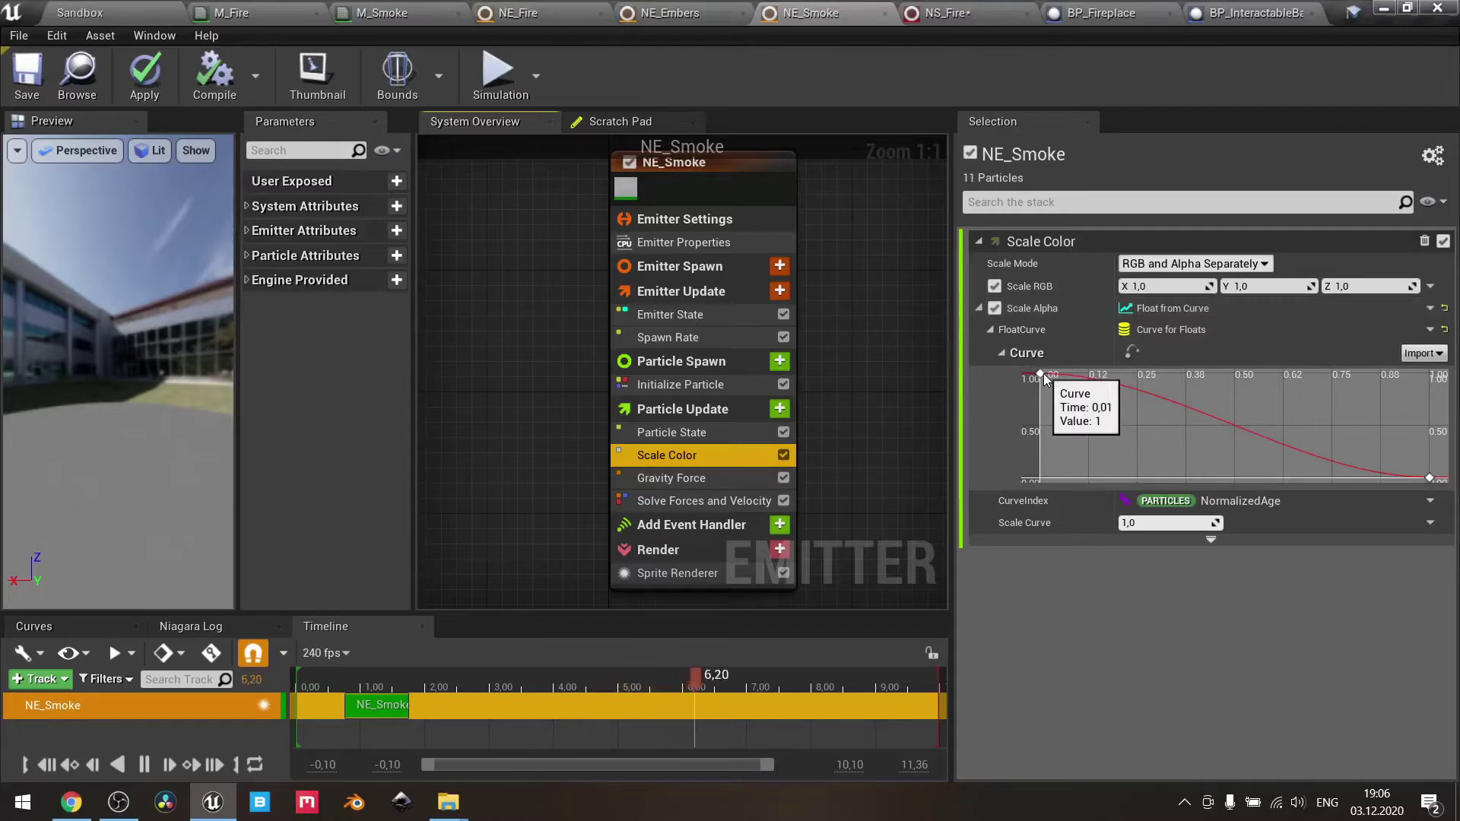
pyautogui.click(726, 470)
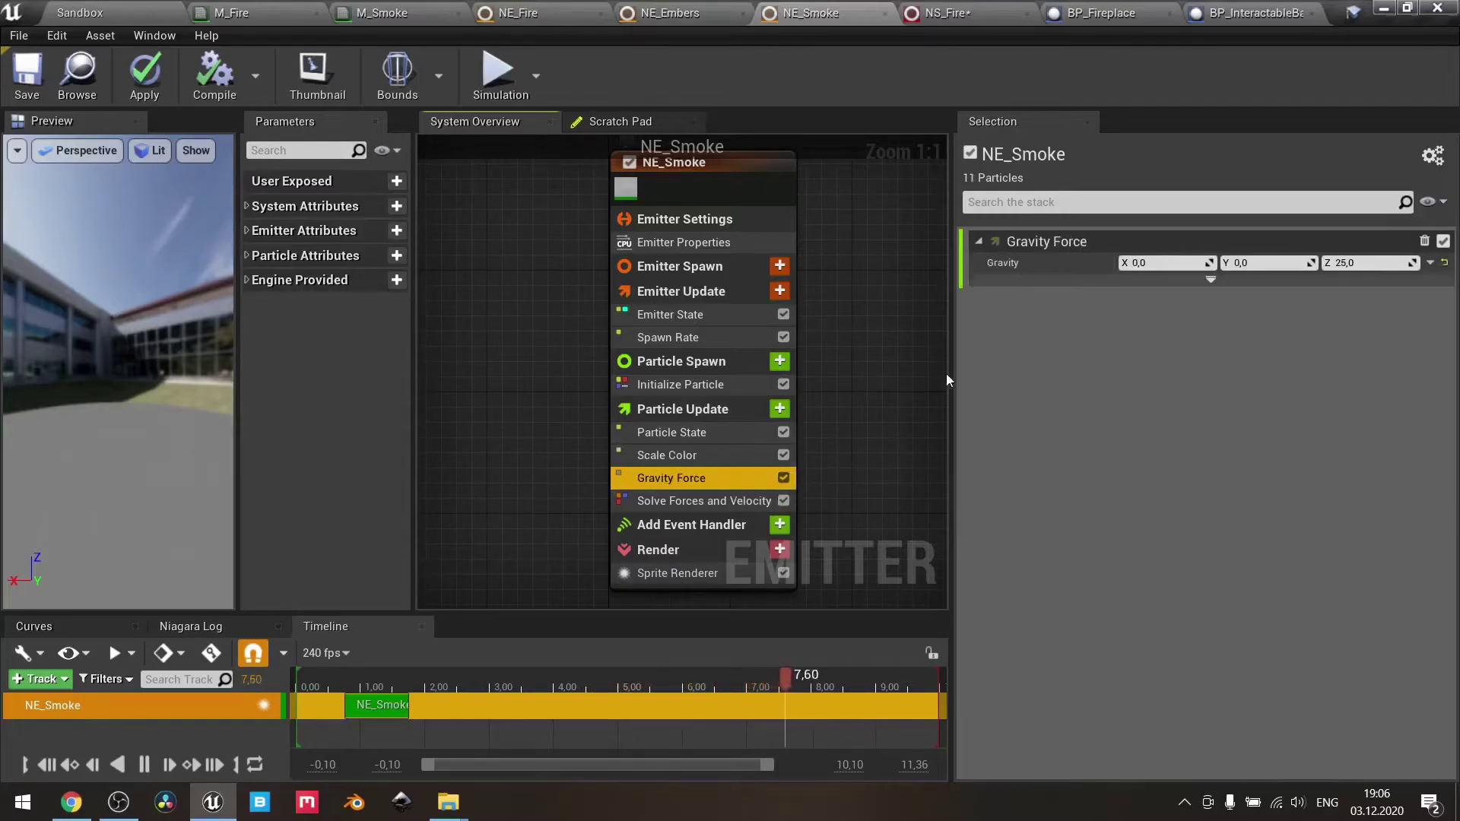
# - Compare the Sprite Renderer material, alignment and facing mode of NE_Smoke with those of NE_Fire
pyautogui.click(692, 572)
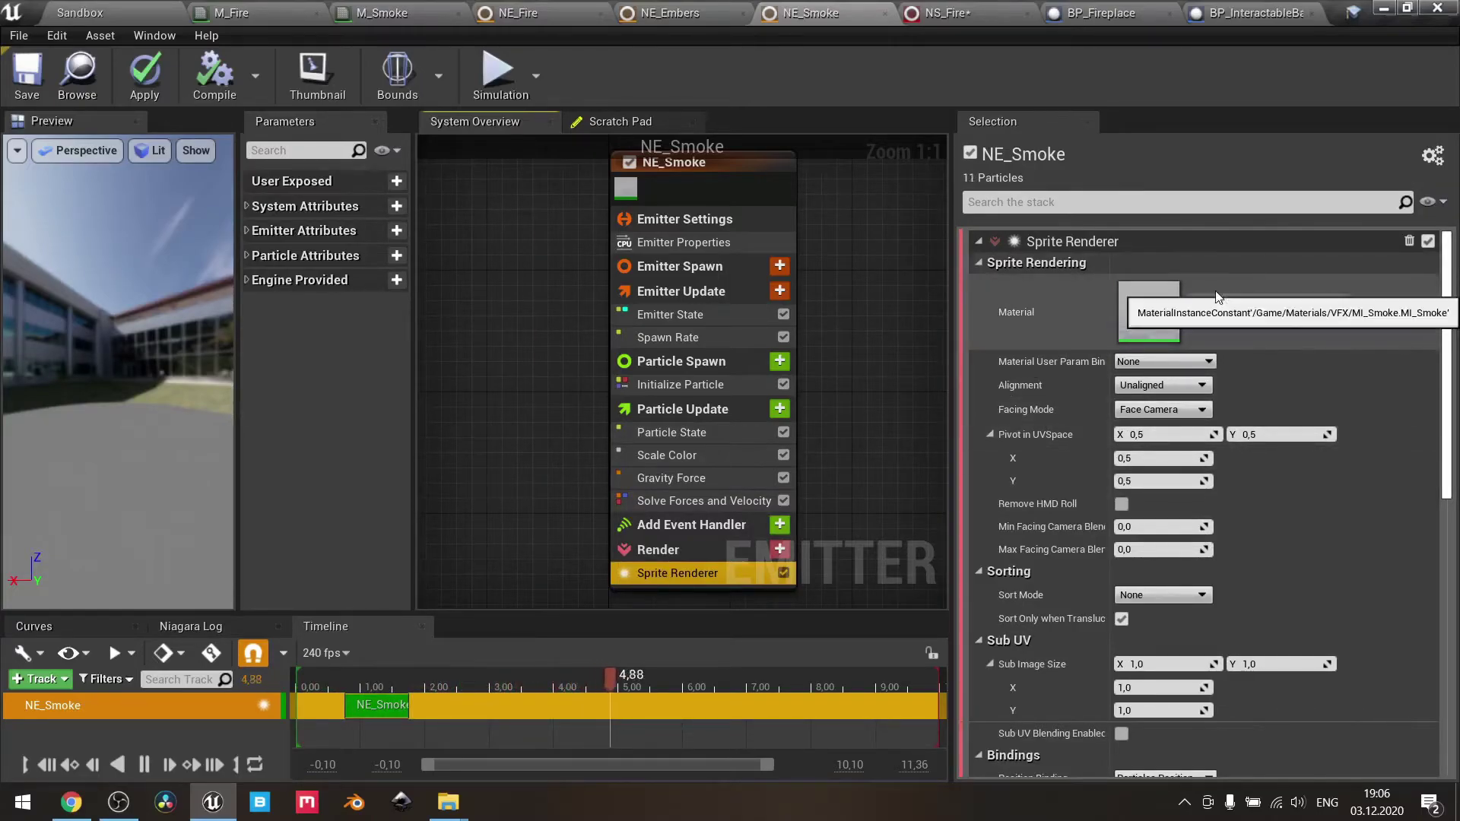
pyautogui.scroll(-5, 1101, 458)
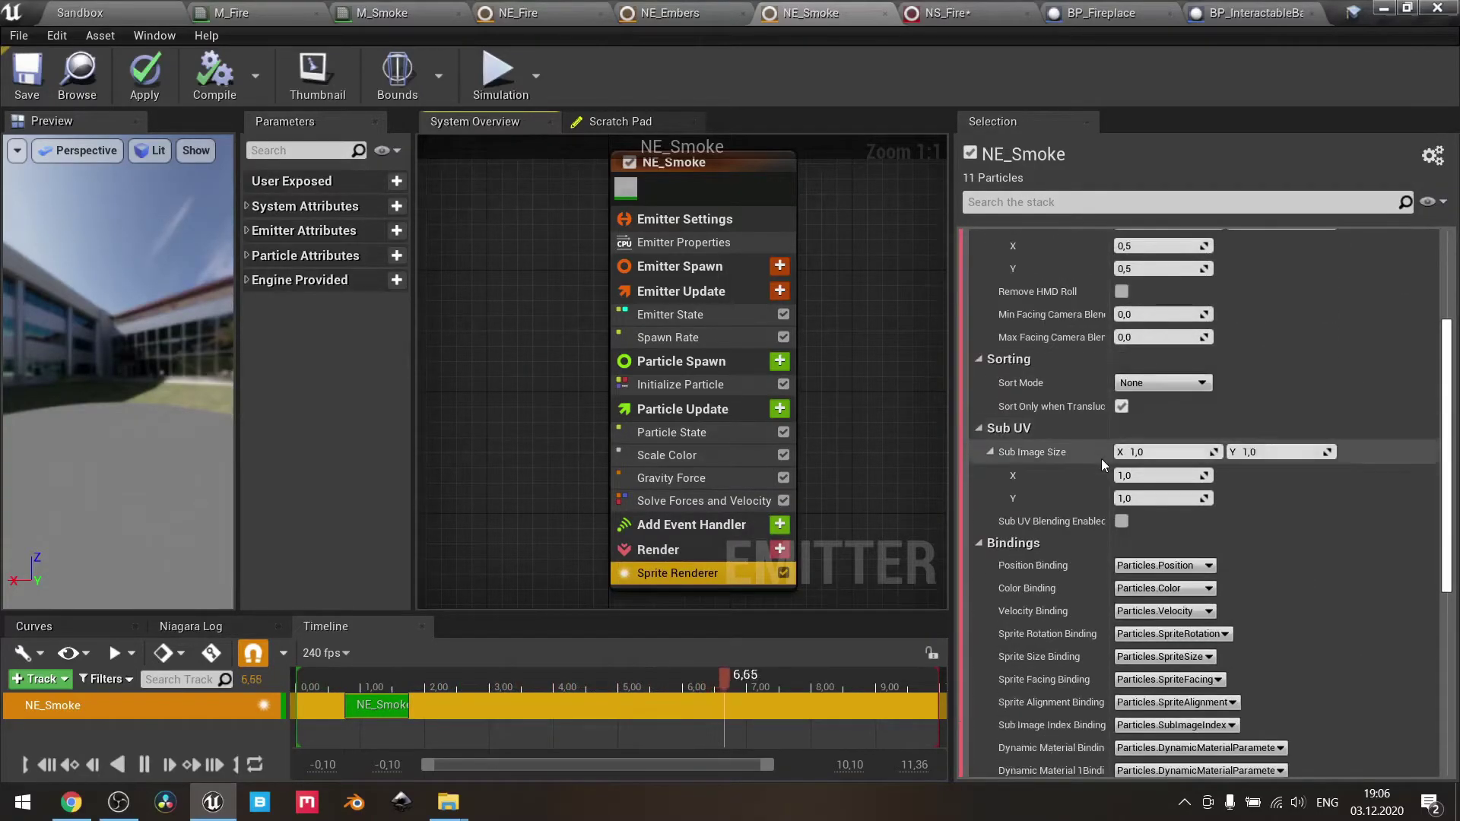
pyautogui.scroll(-2, 1102, 459)
pyautogui.scroll(5, 1102, 459)
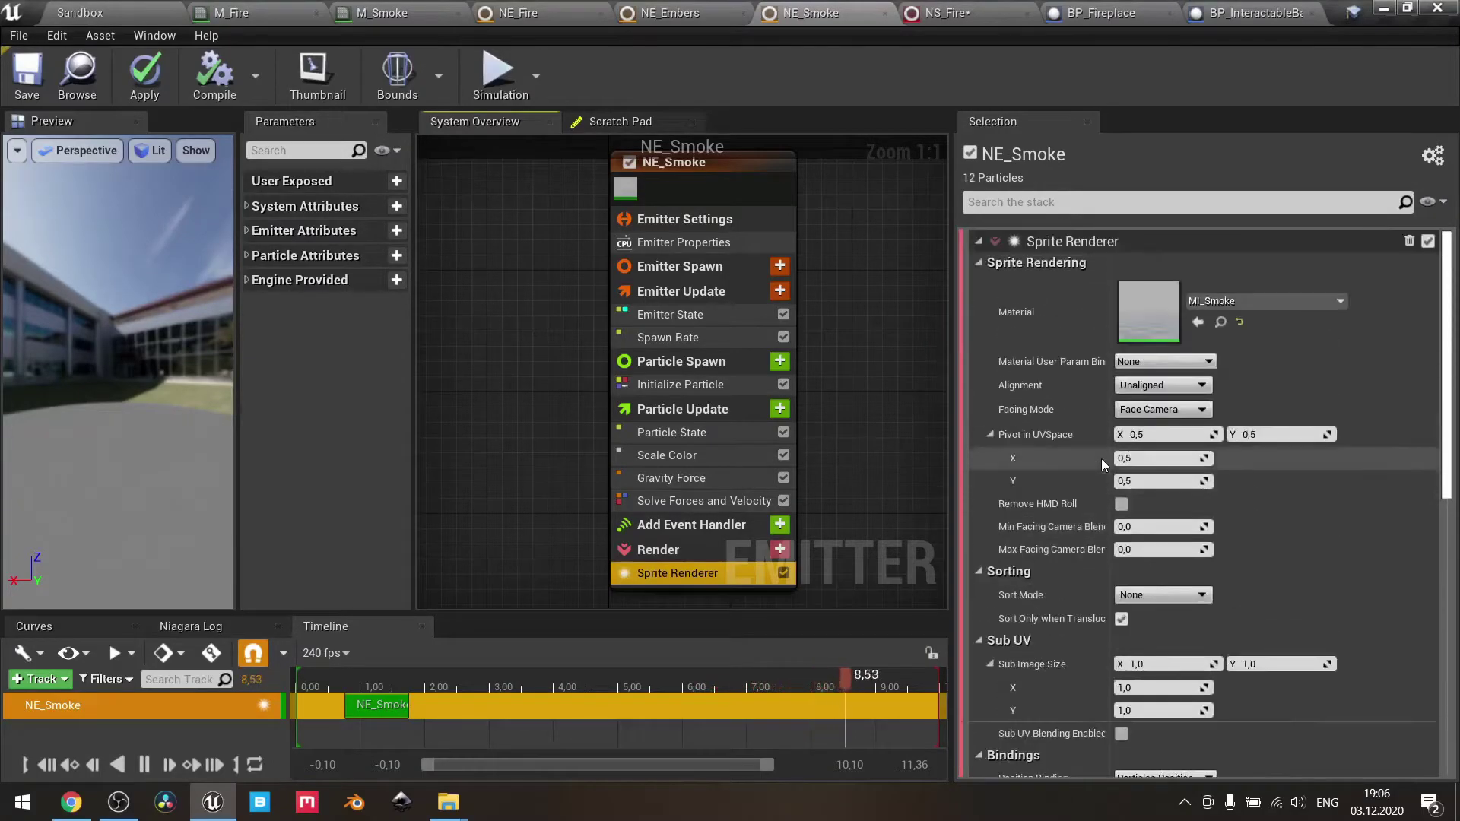
pyautogui.click(546, 11)
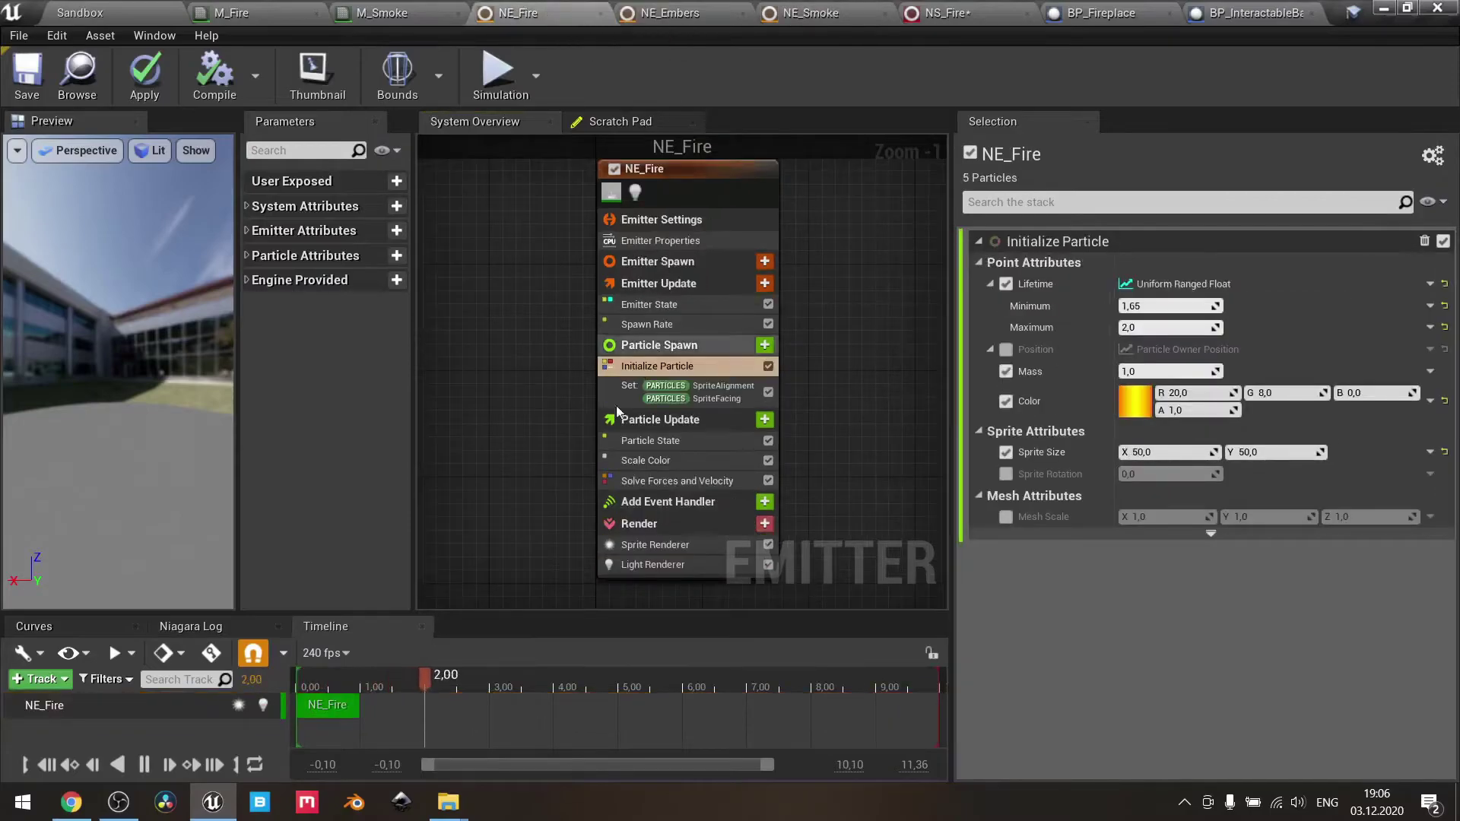
pyautogui.click(636, 546)
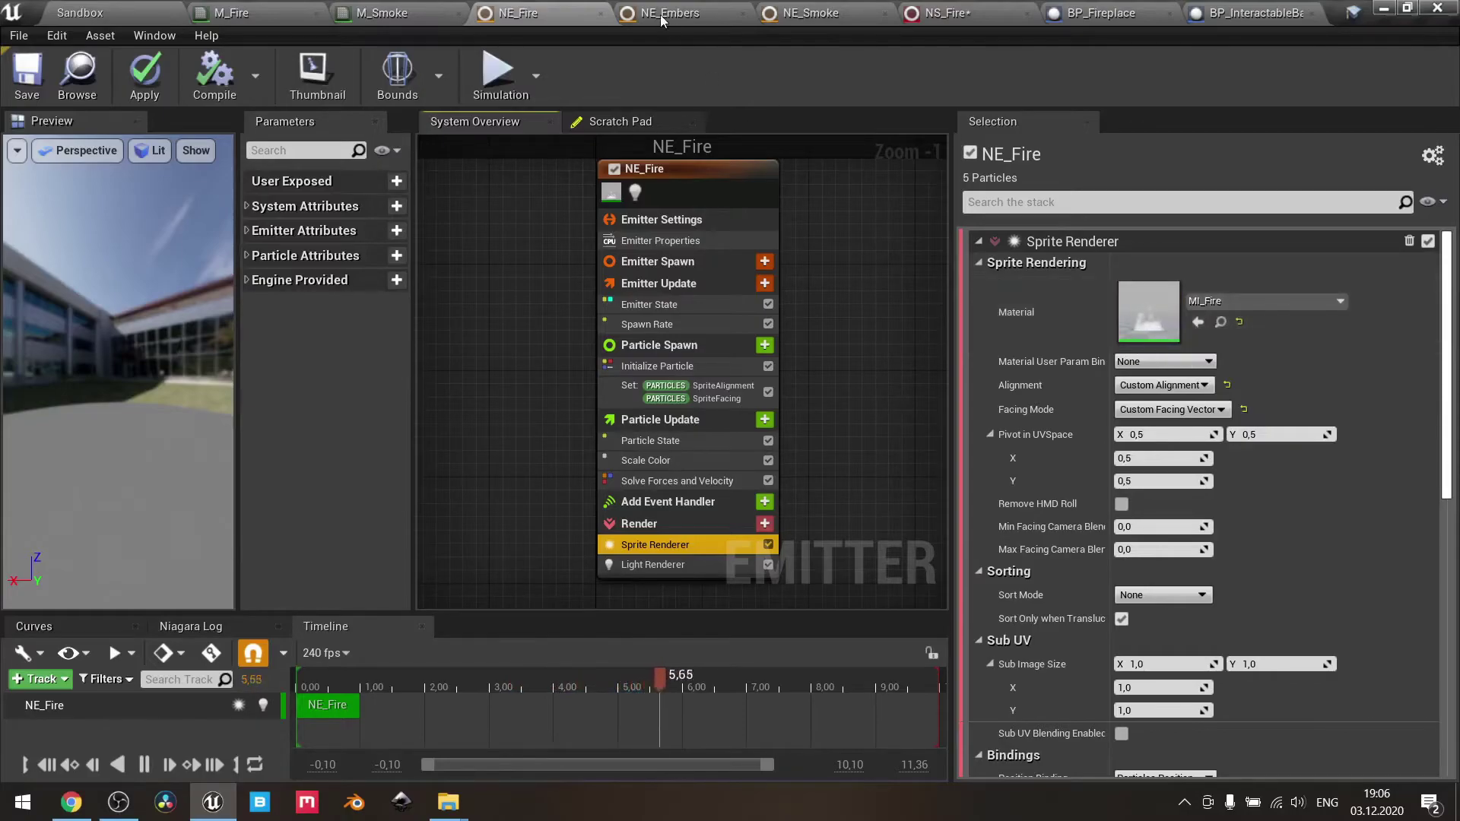
pyautogui.click(798, 15)
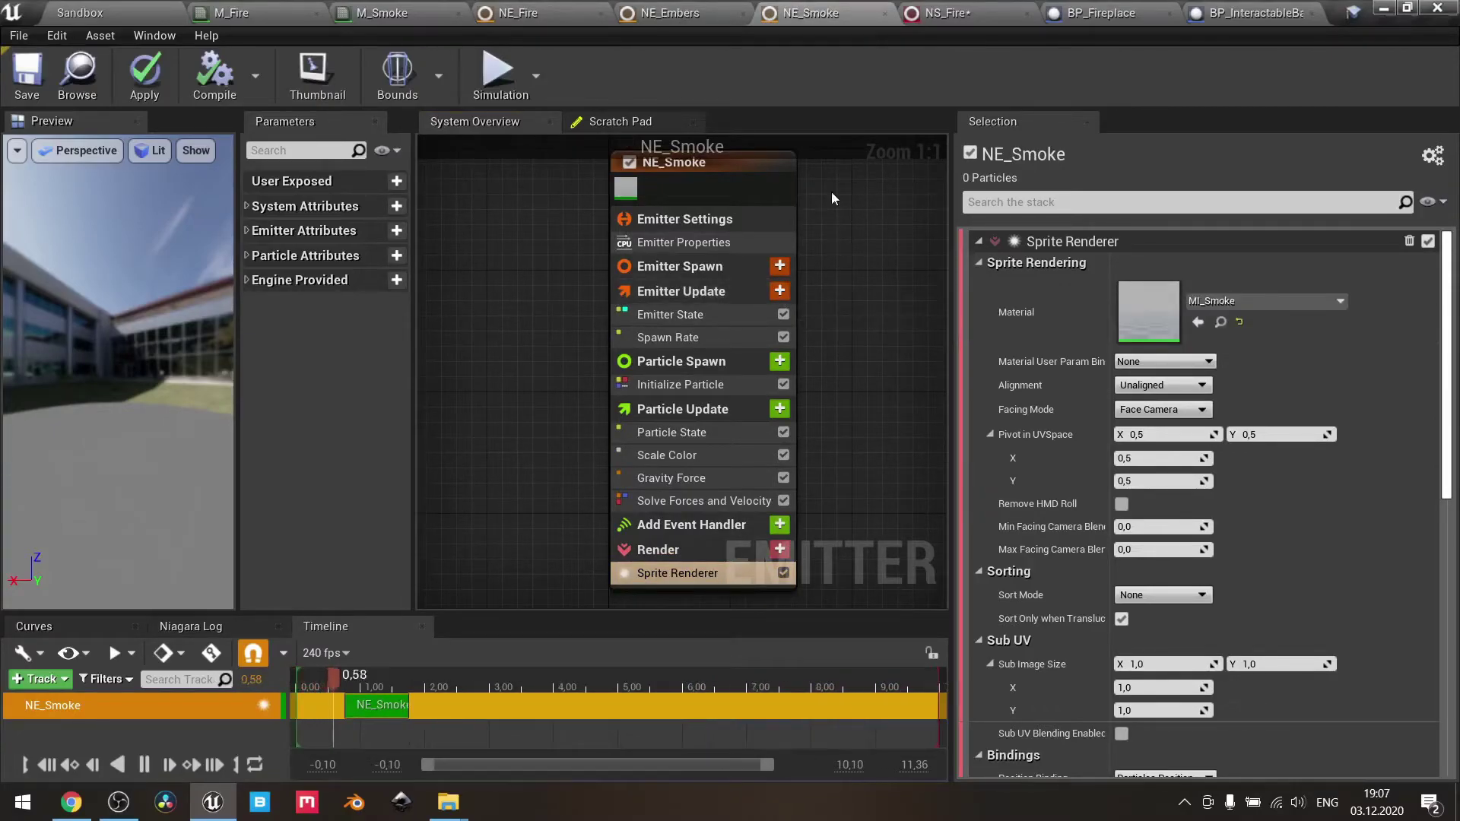
# - Review how the NE_Fire, NE_Embers and NE_Smoke emitters are combined in the NS_Fire system overview
pyautogui.click(947, 13)
pyautogui.moveTo(741, 227); pyautogui.dragTo(499, 242, button='right')
pyautogui.scroll(-2, 499, 242)
pyautogui.moveTo(494, 193); pyautogui.dragTo(854, 366)
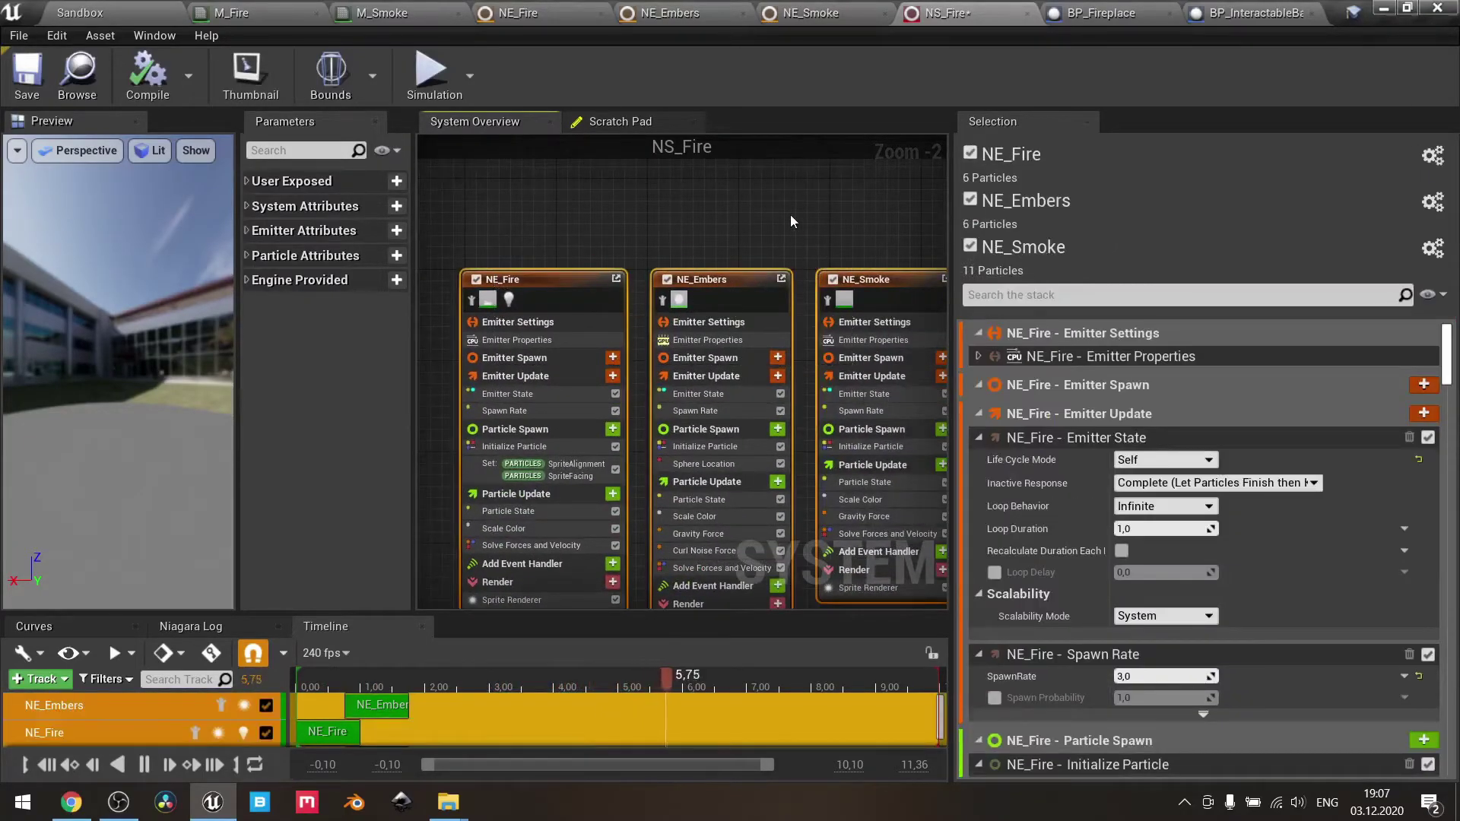
pyautogui.click(791, 216)
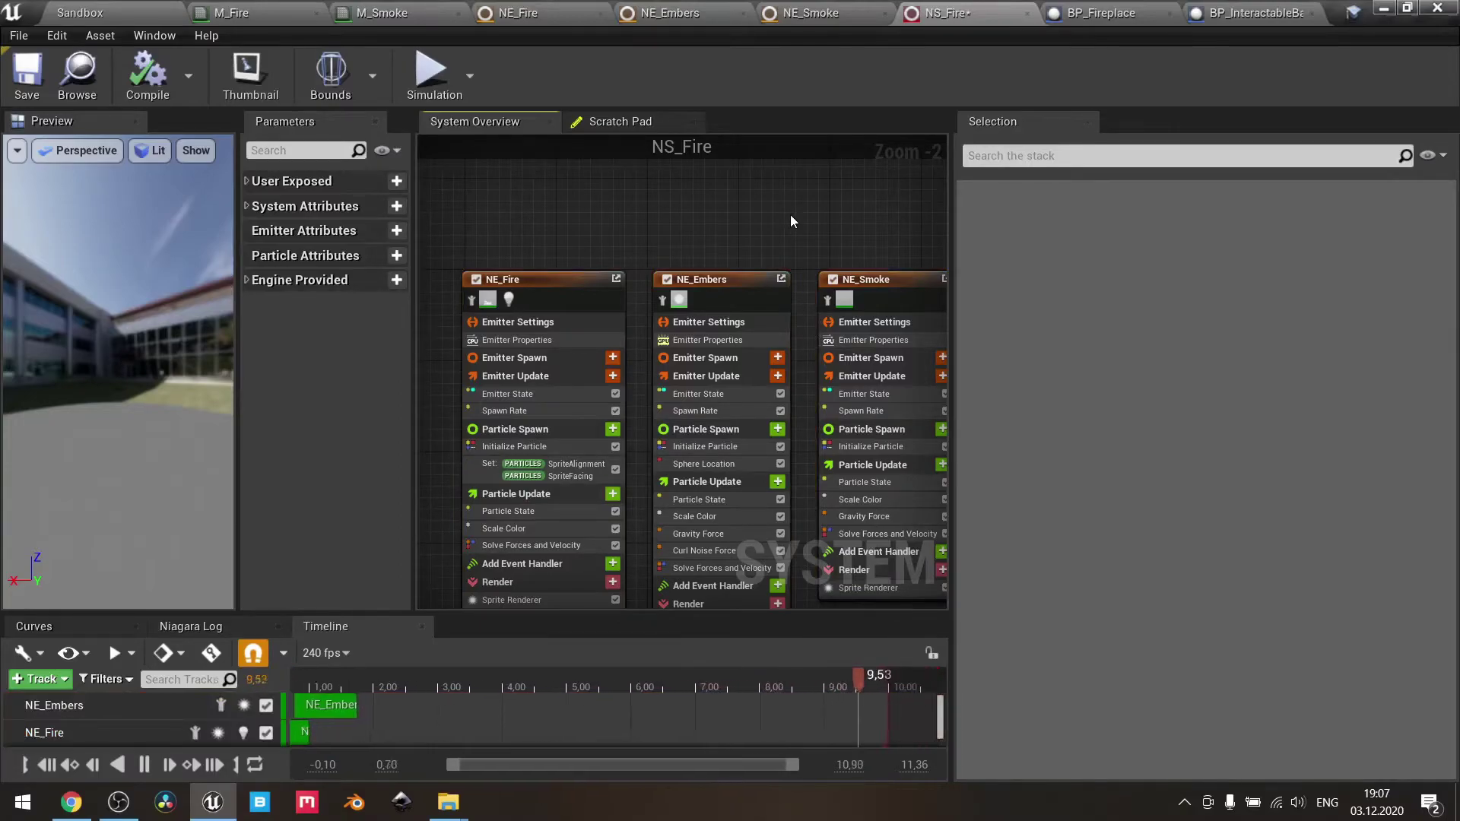
pyautogui.moveTo(562, 255); pyautogui.dragTo(641, 220, button='right')
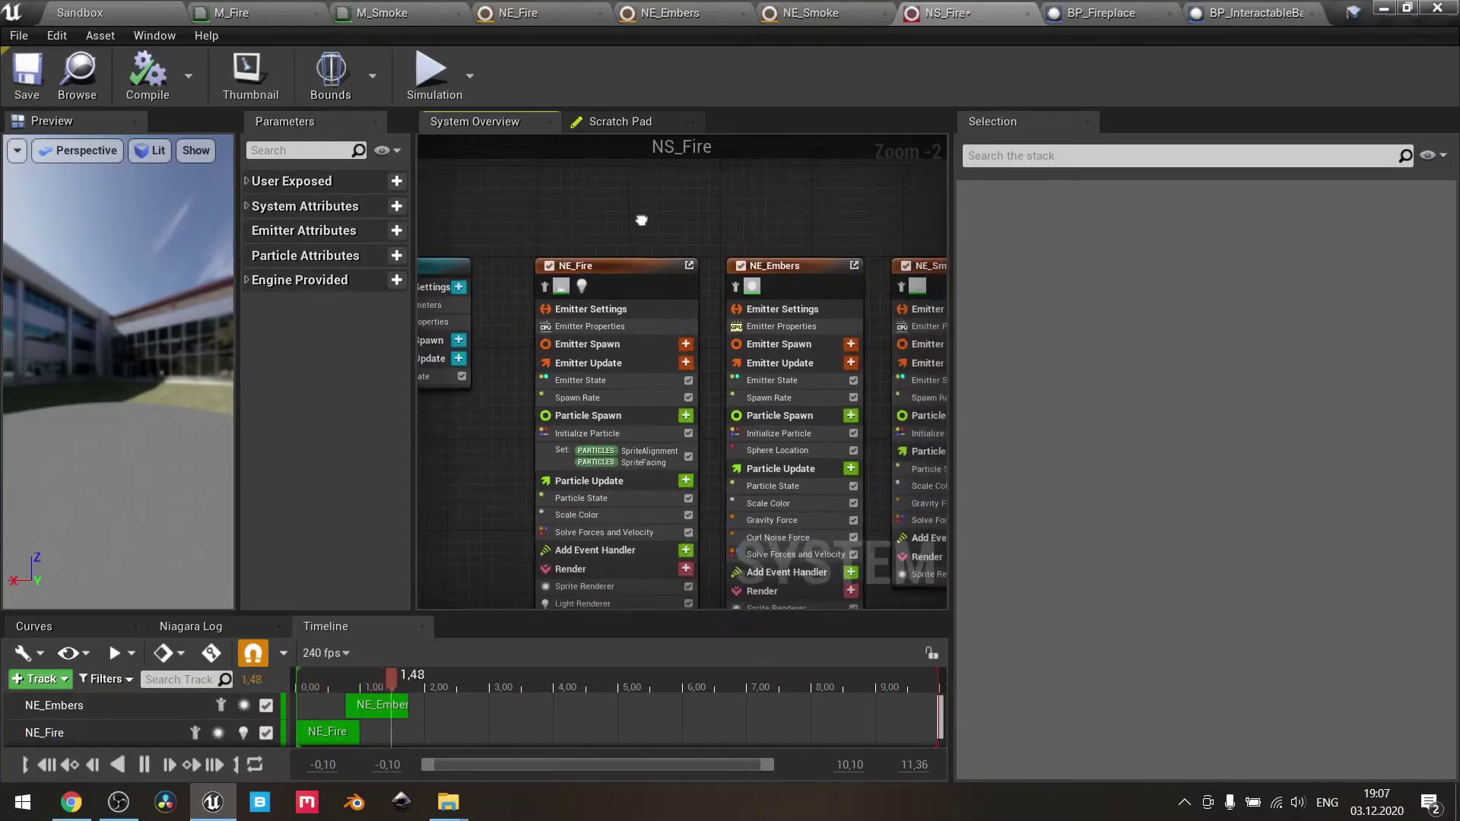
pyautogui.moveTo(783, 213); pyautogui.dragTo(851, 190, button='right')
# - Inspect the NS_Fire system node's settings and its exposed color user parameters
pyautogui.click(515, 249)
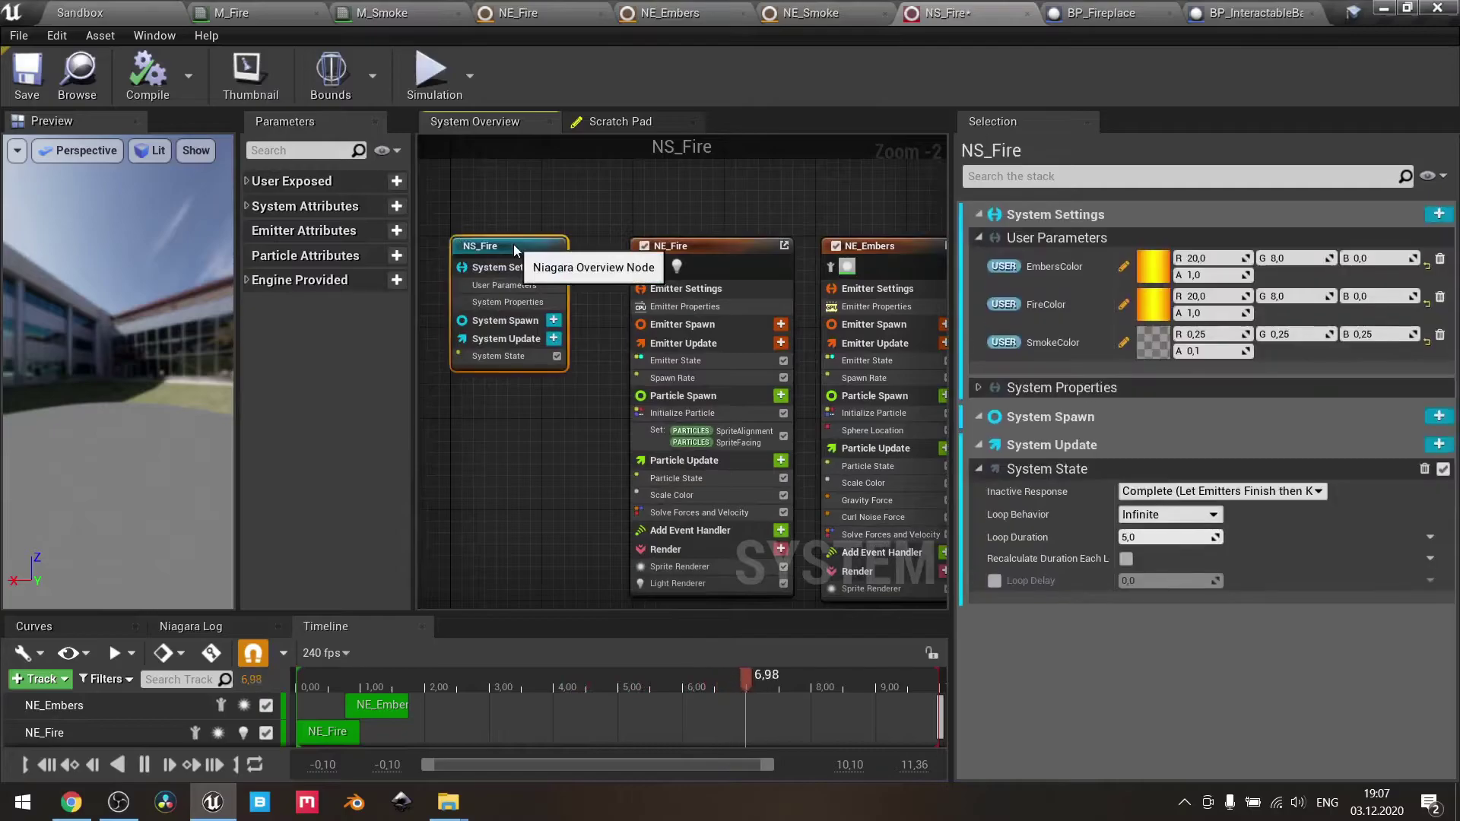
pyautogui.scroll(2, 513, 282)
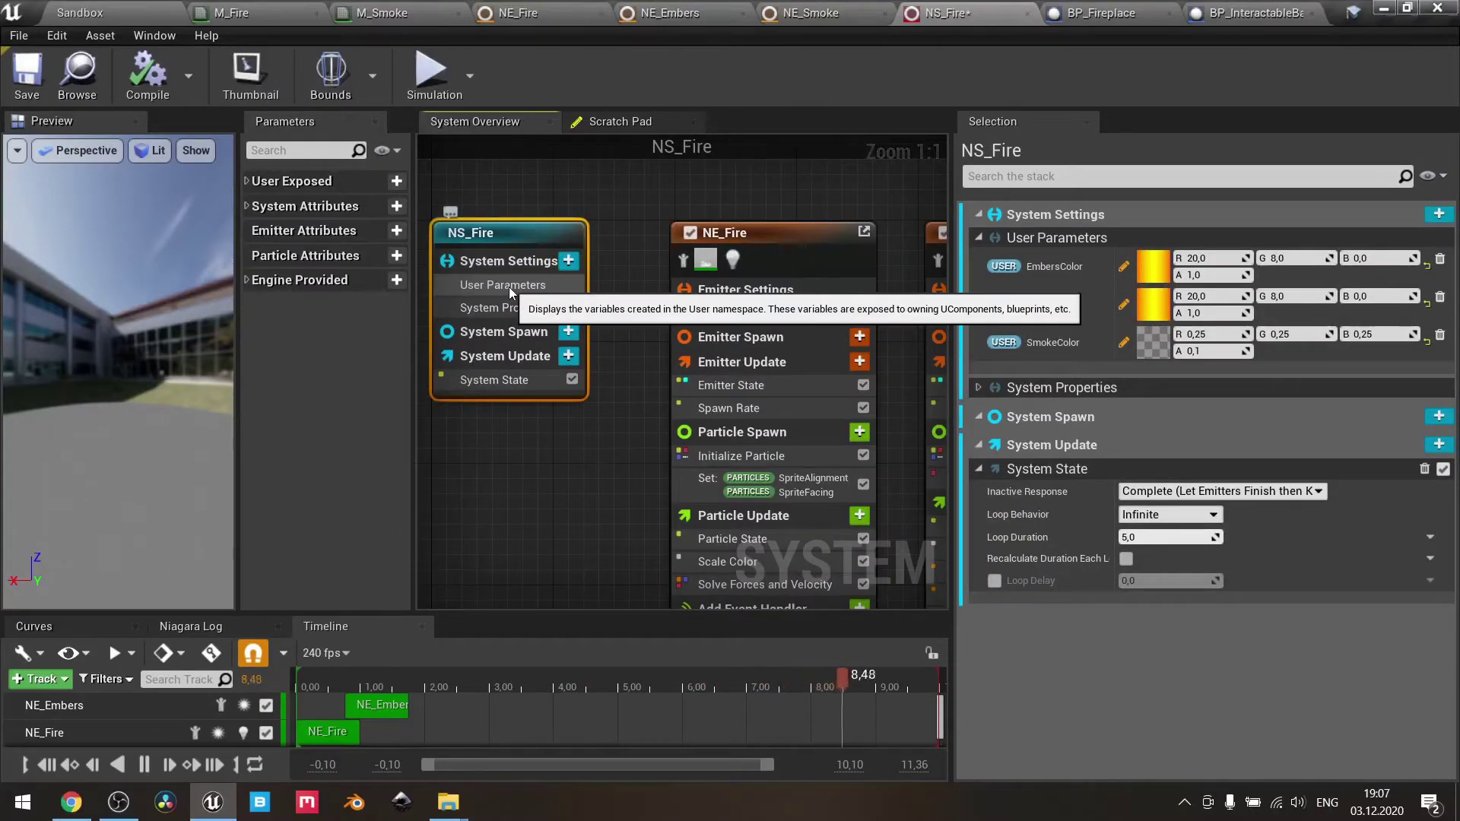
pyautogui.click(510, 288)
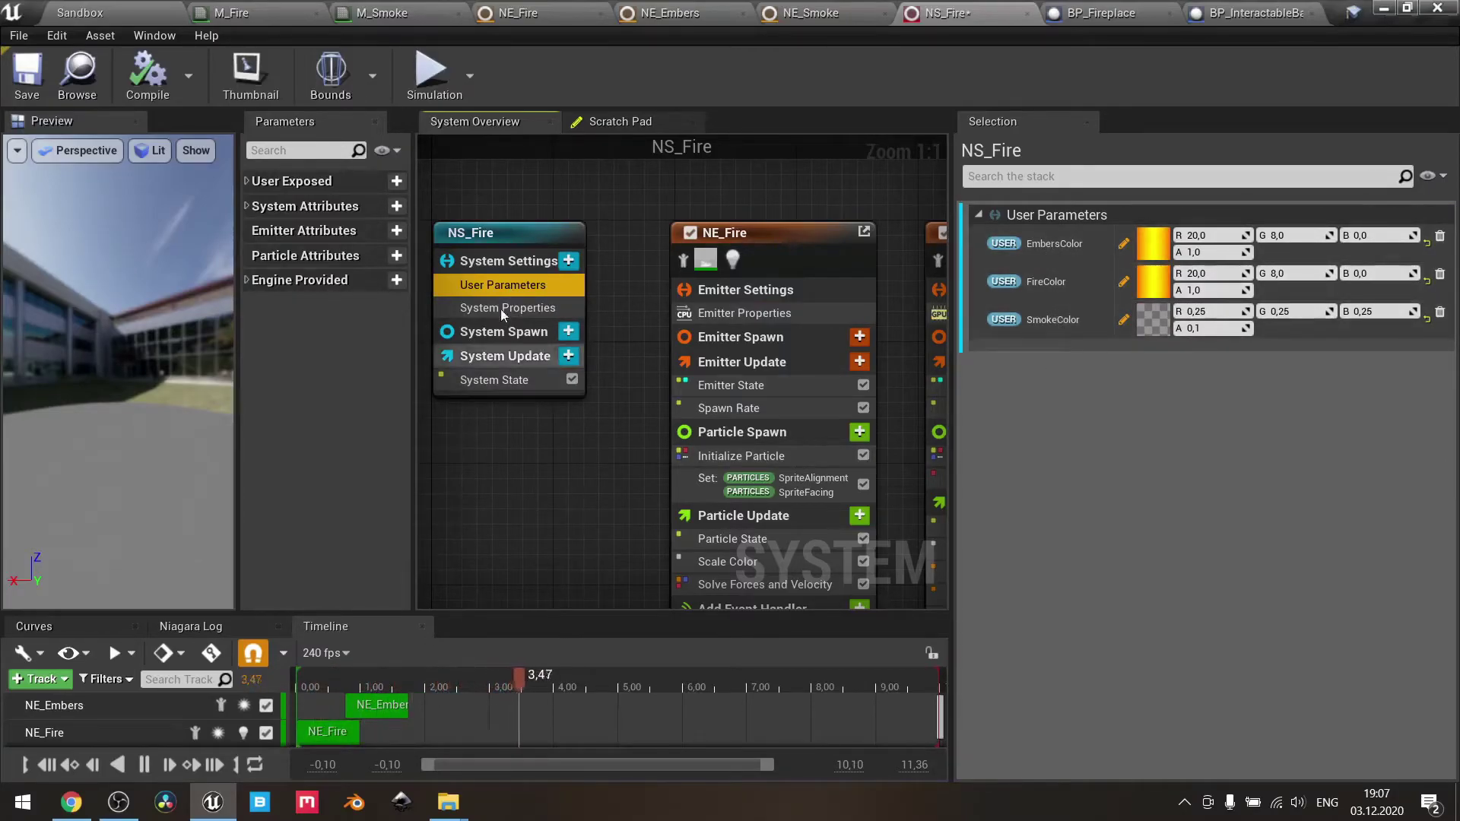
# - Add a Linear Color user parameter to NS_Fire and name it test
pyautogui.click(568, 261)
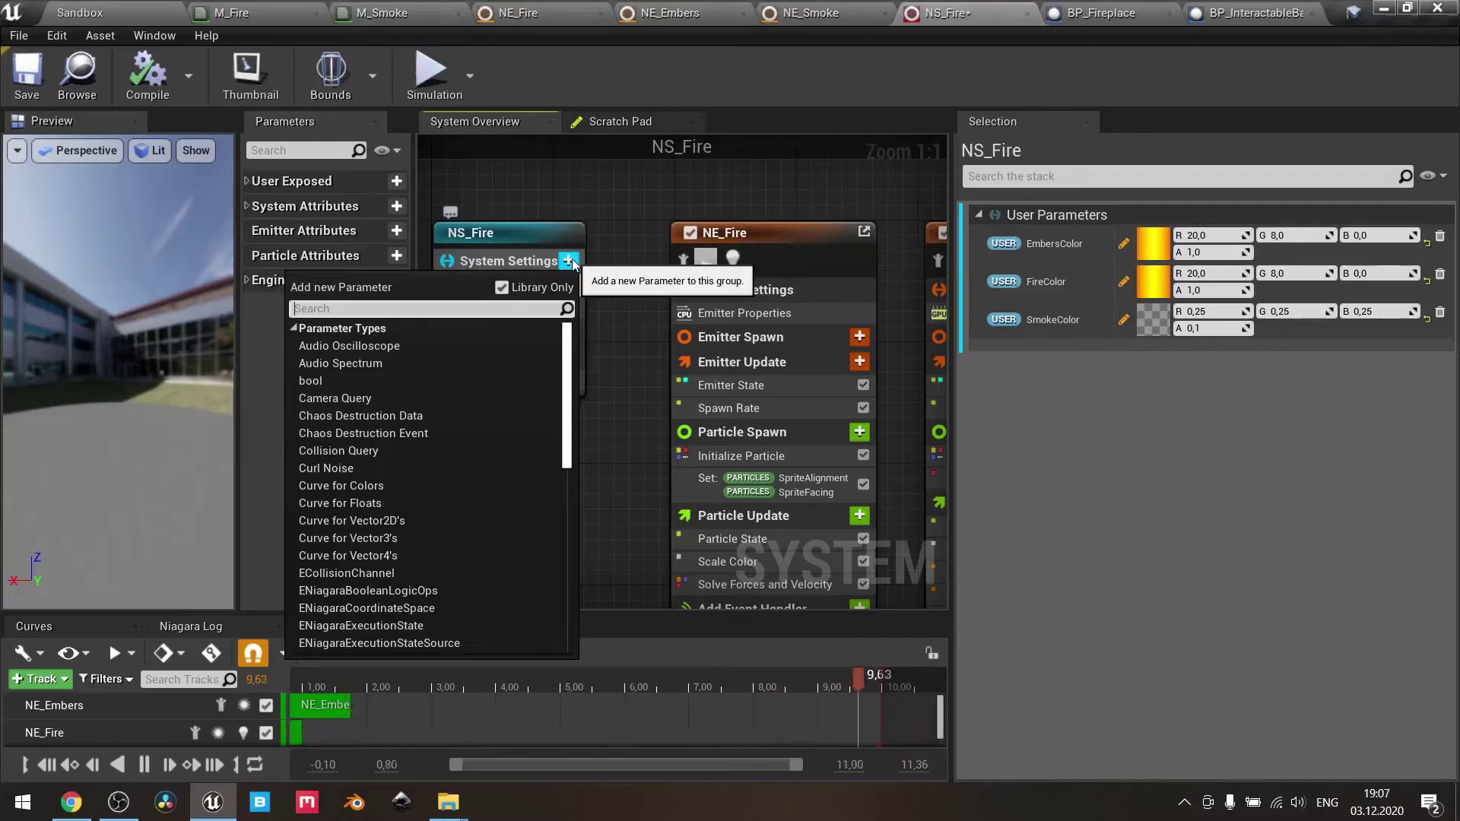
pyautogui.write('linear')
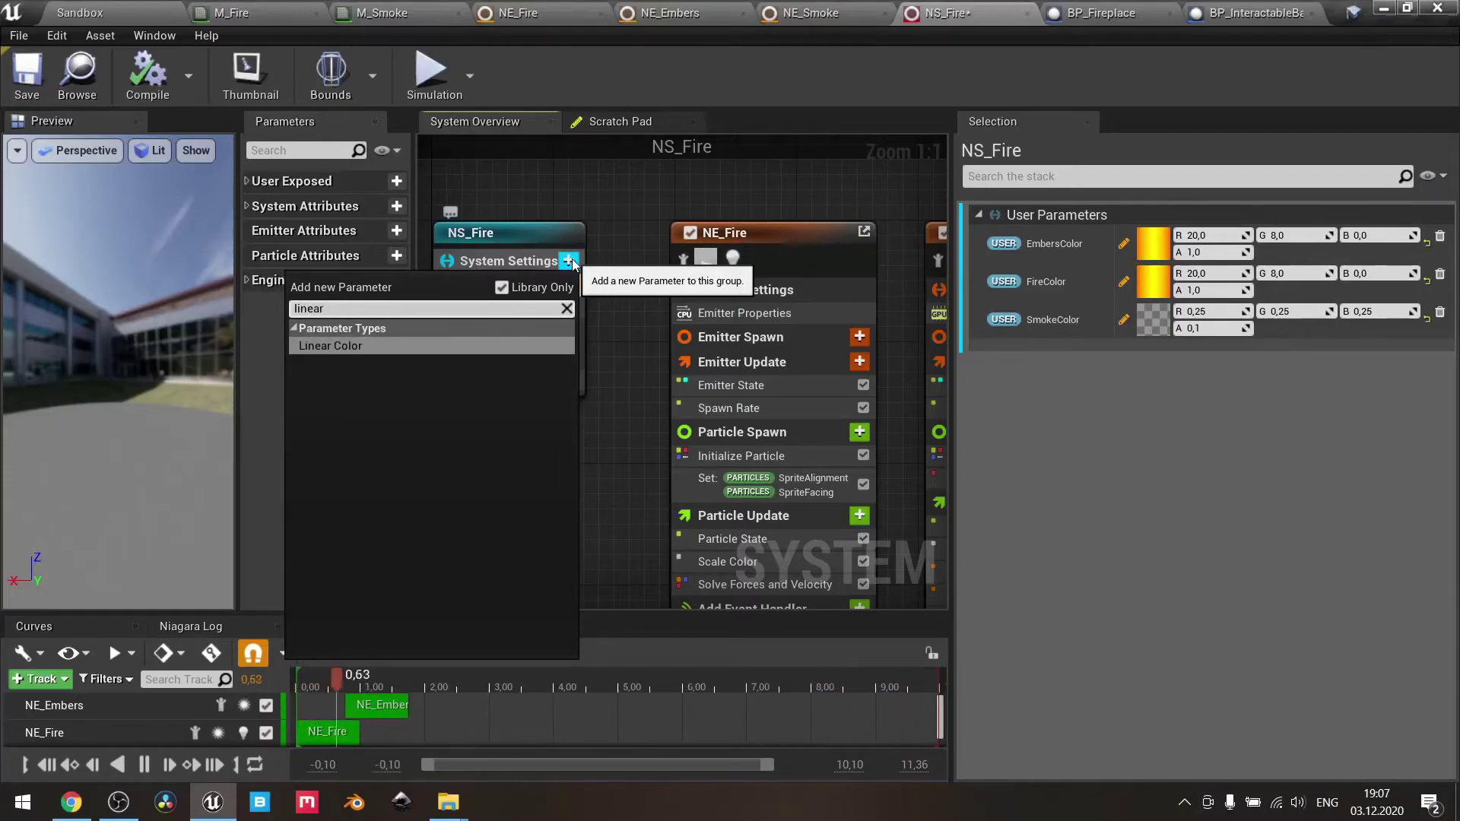
pyautogui.click(412, 347)
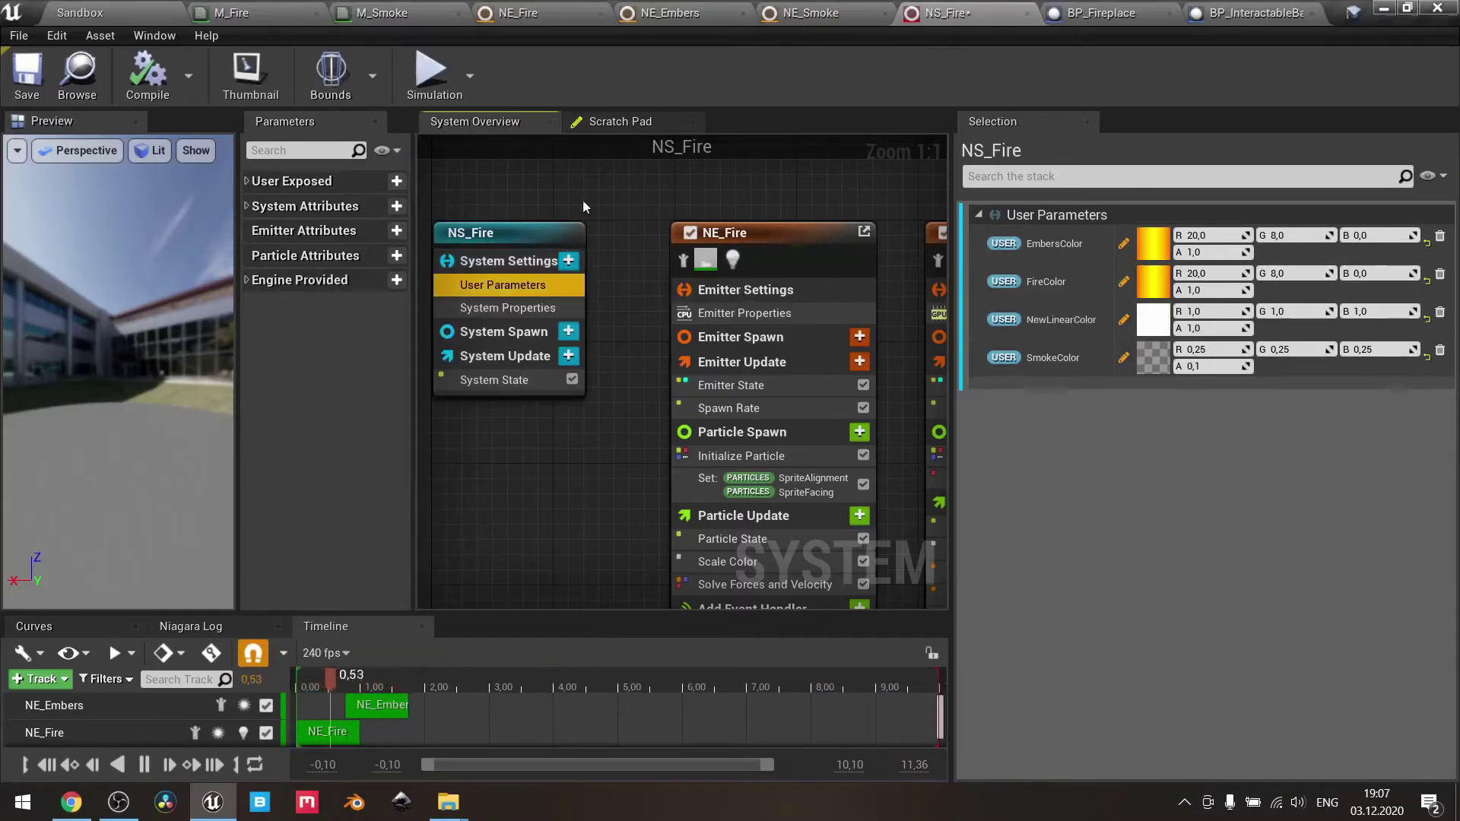
pyautogui.click(1047, 323)
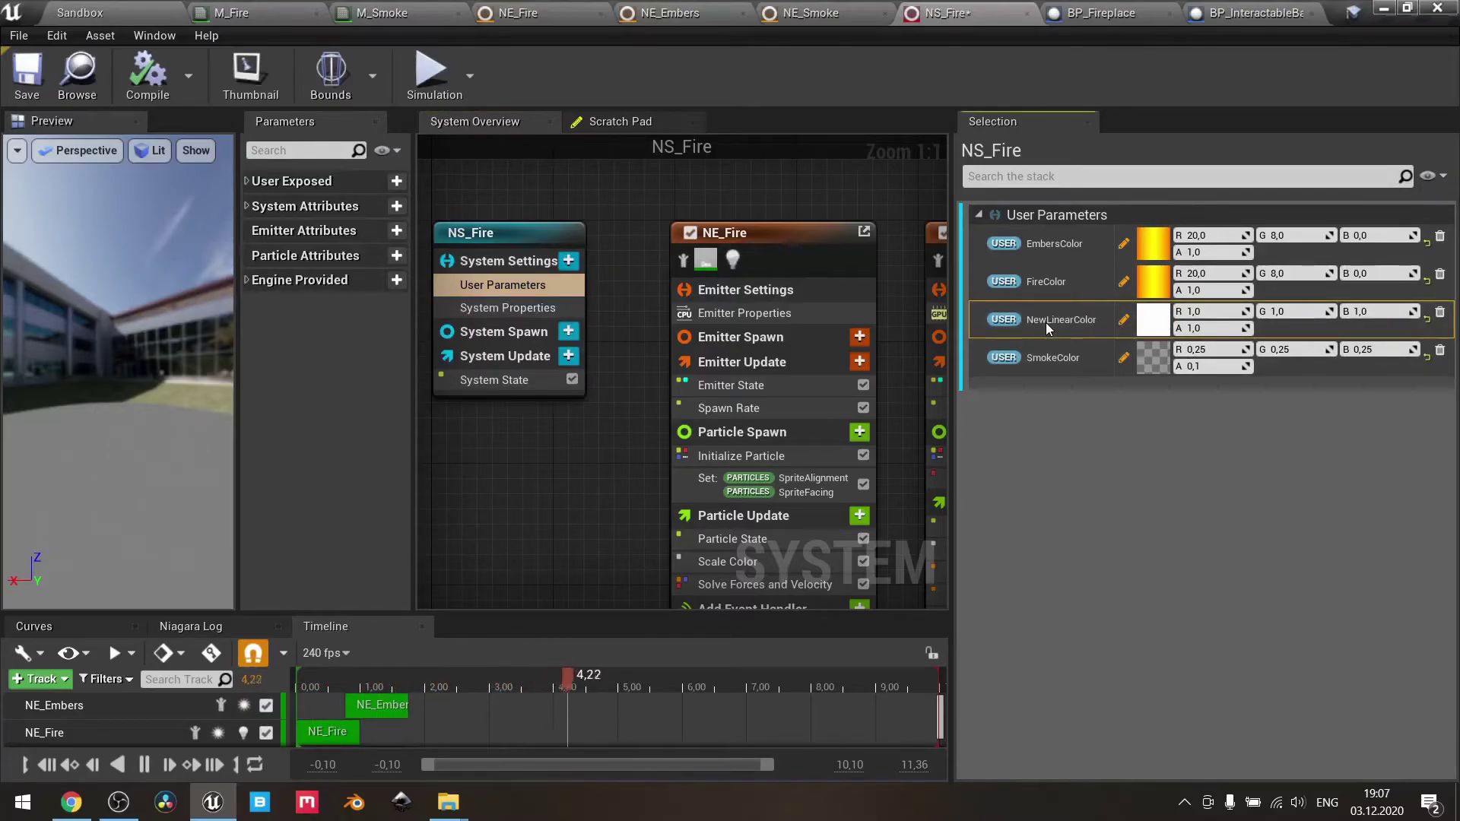
pyautogui.click(1046, 323)
pyautogui.write('test')
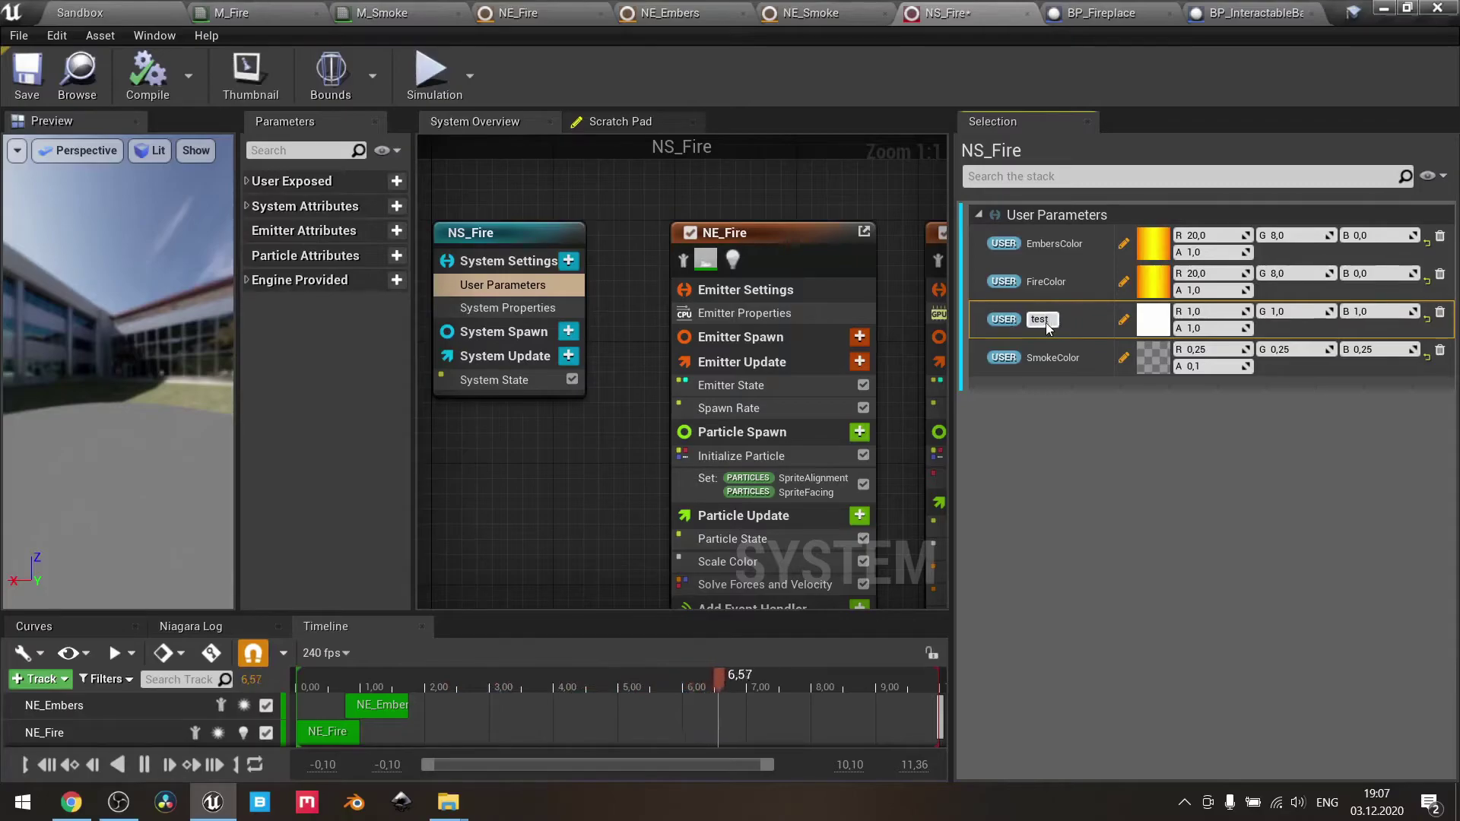
pyautogui.press('Return')
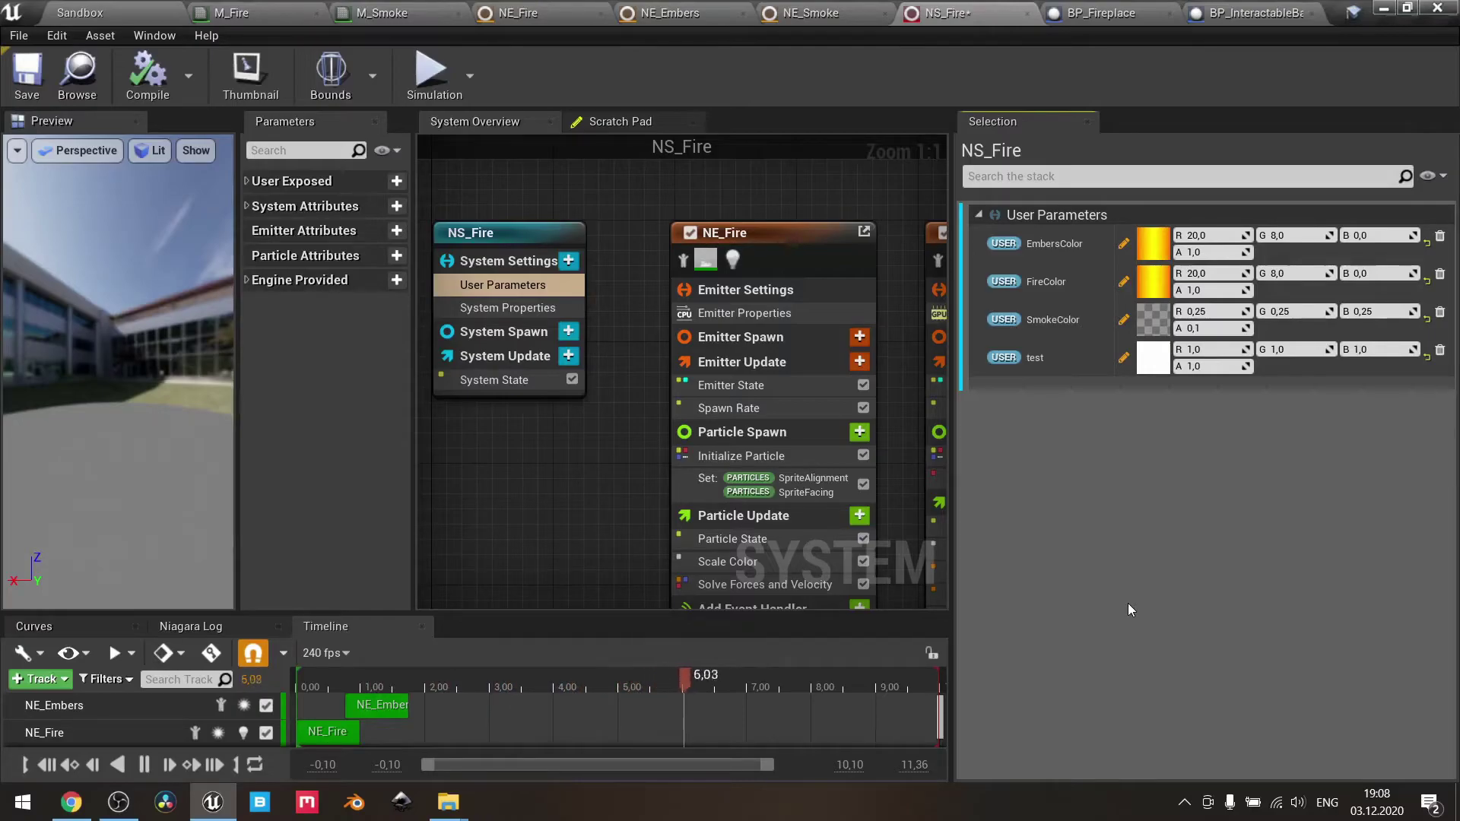
# - Delete the test user parameter from NS_Fire
pyautogui.click(16, 151)
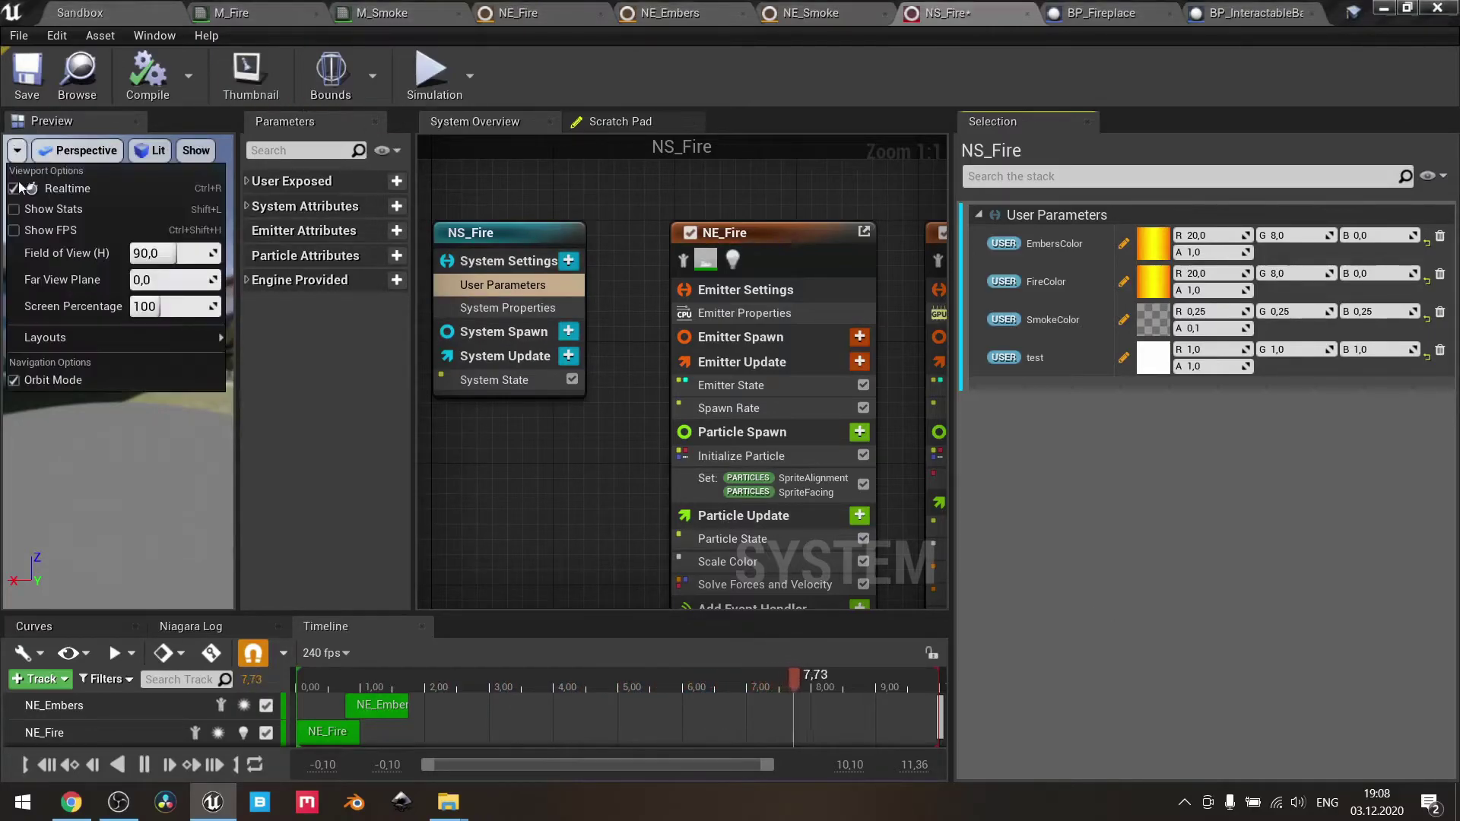
pyautogui.click(529, 454)
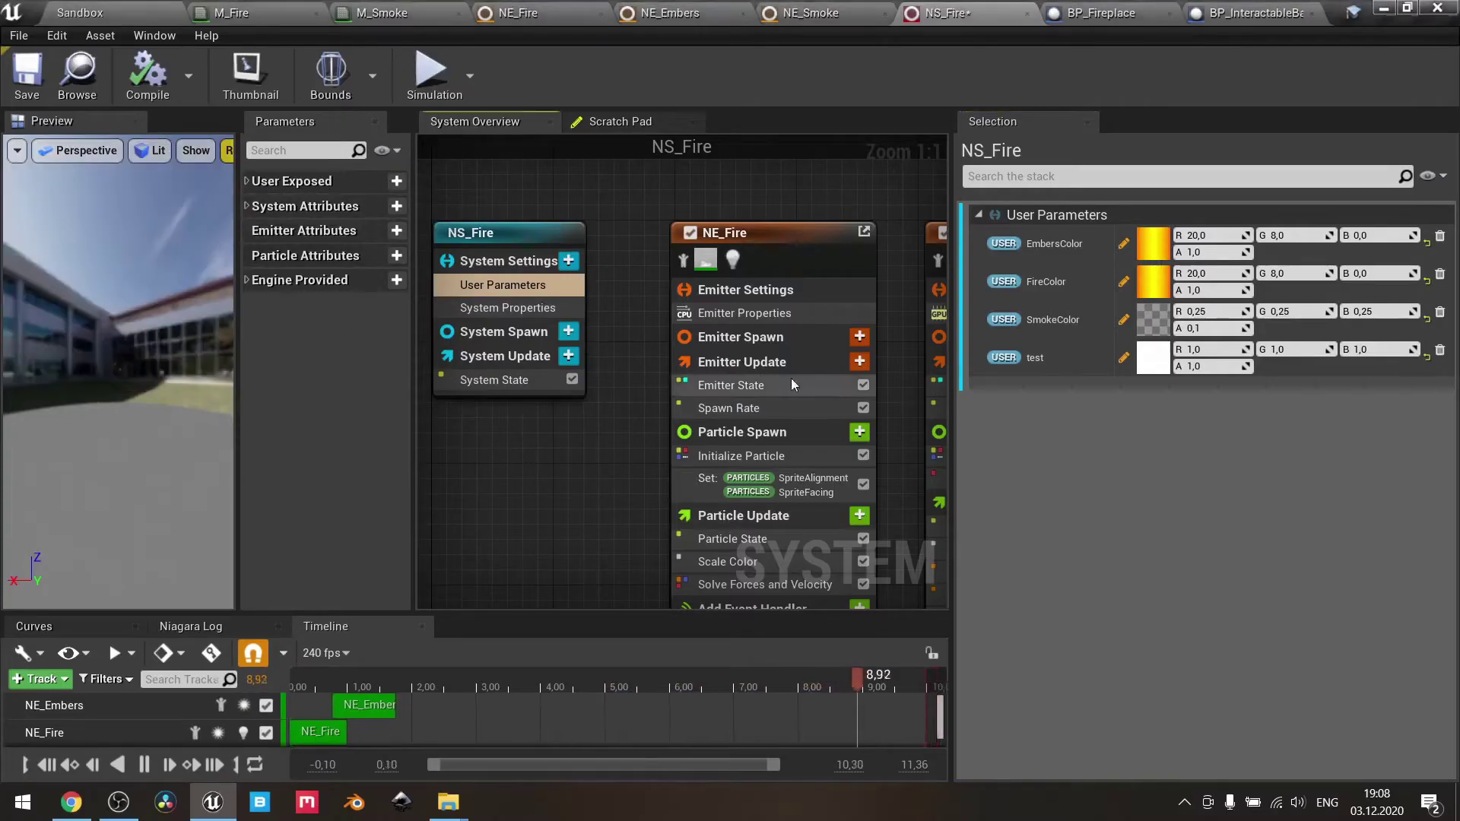
pyautogui.click(1039, 360)
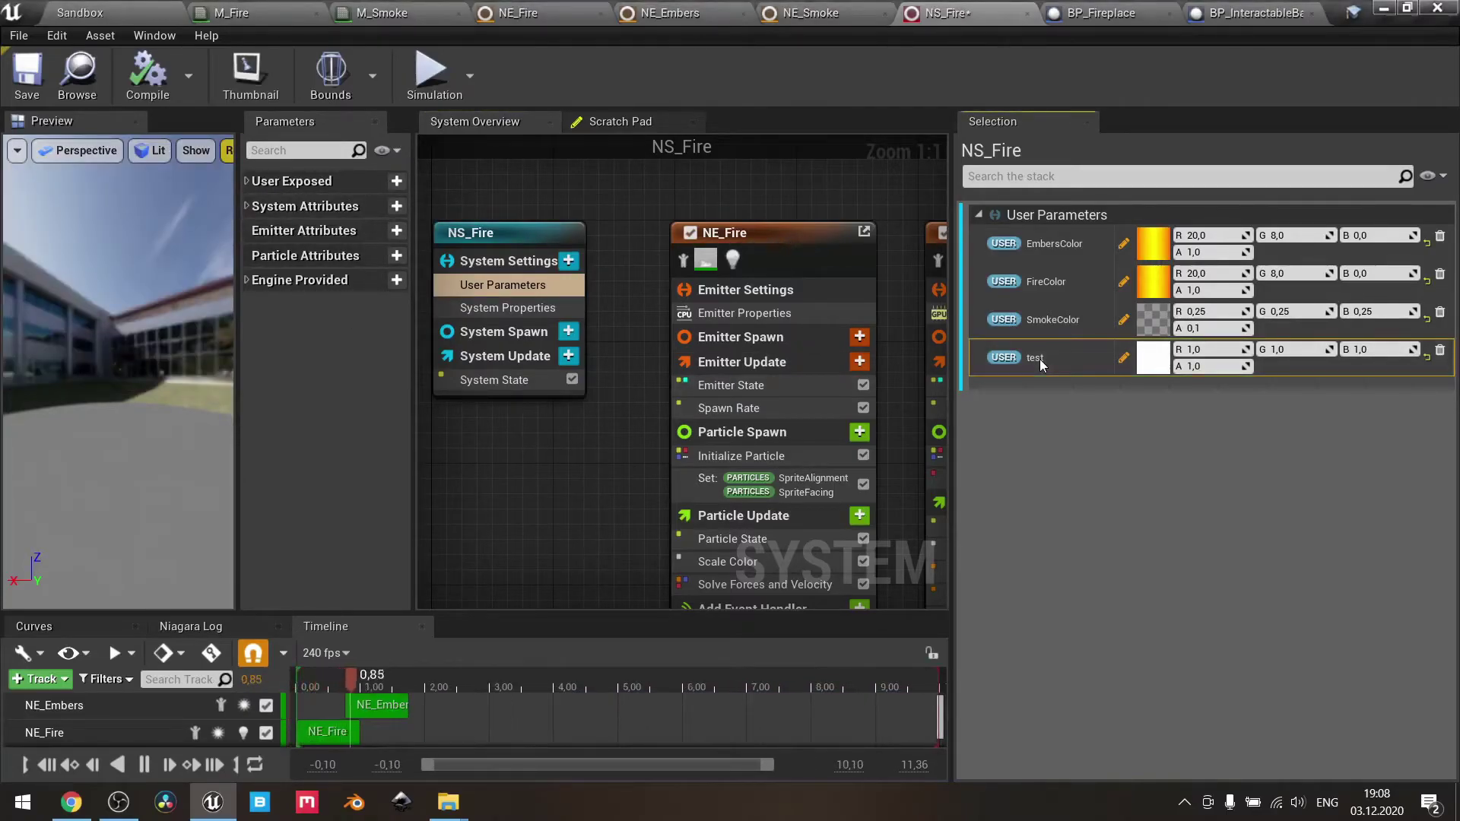
pyautogui.click(1438, 352)
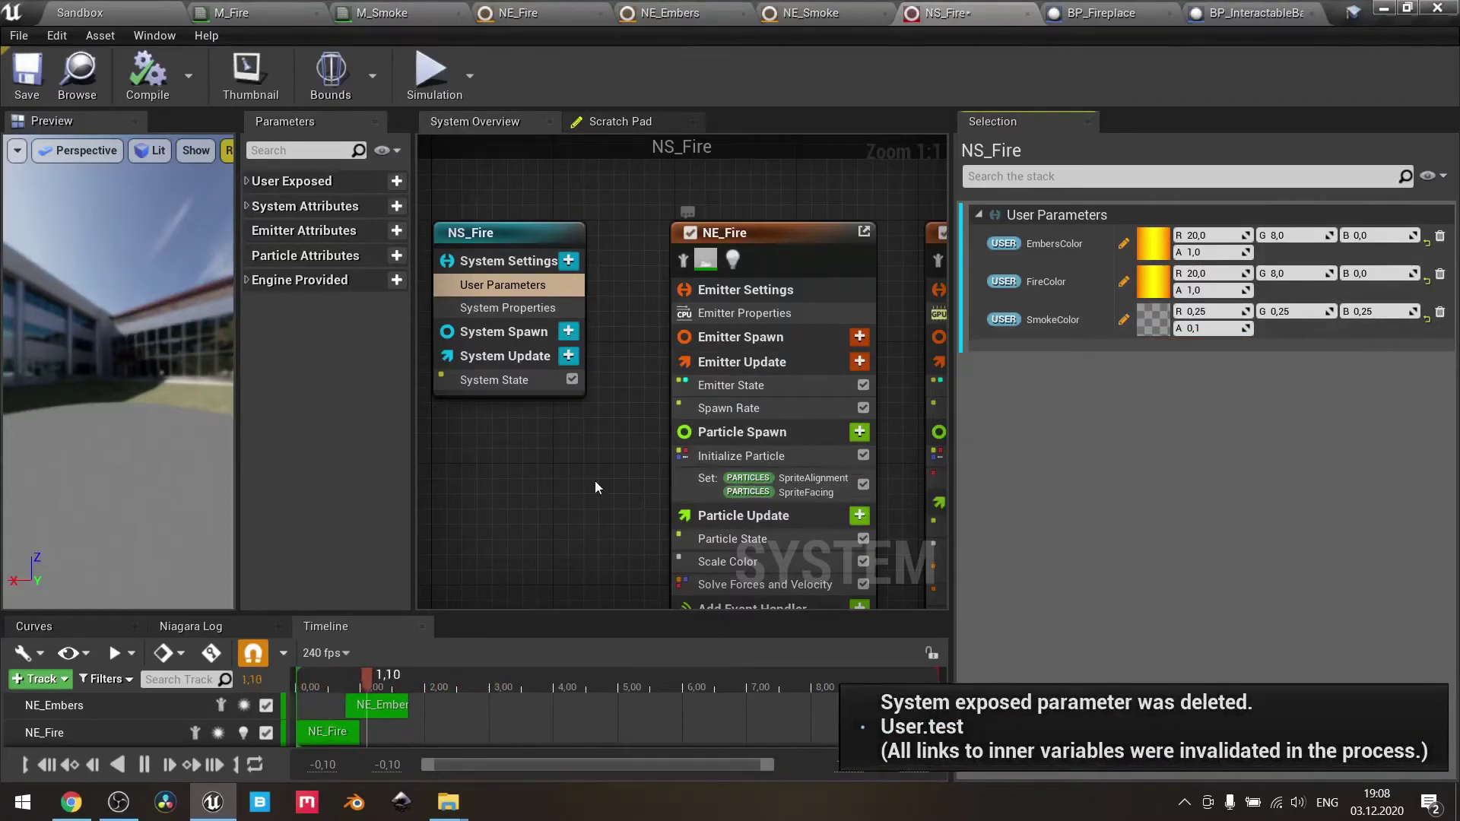
# - Reset the color in NE_Fire's Initialize Particle module, then link it again to the FireColor user parameter
pyautogui.moveTo(595, 480); pyautogui.dragTo(541, 455, button='right')
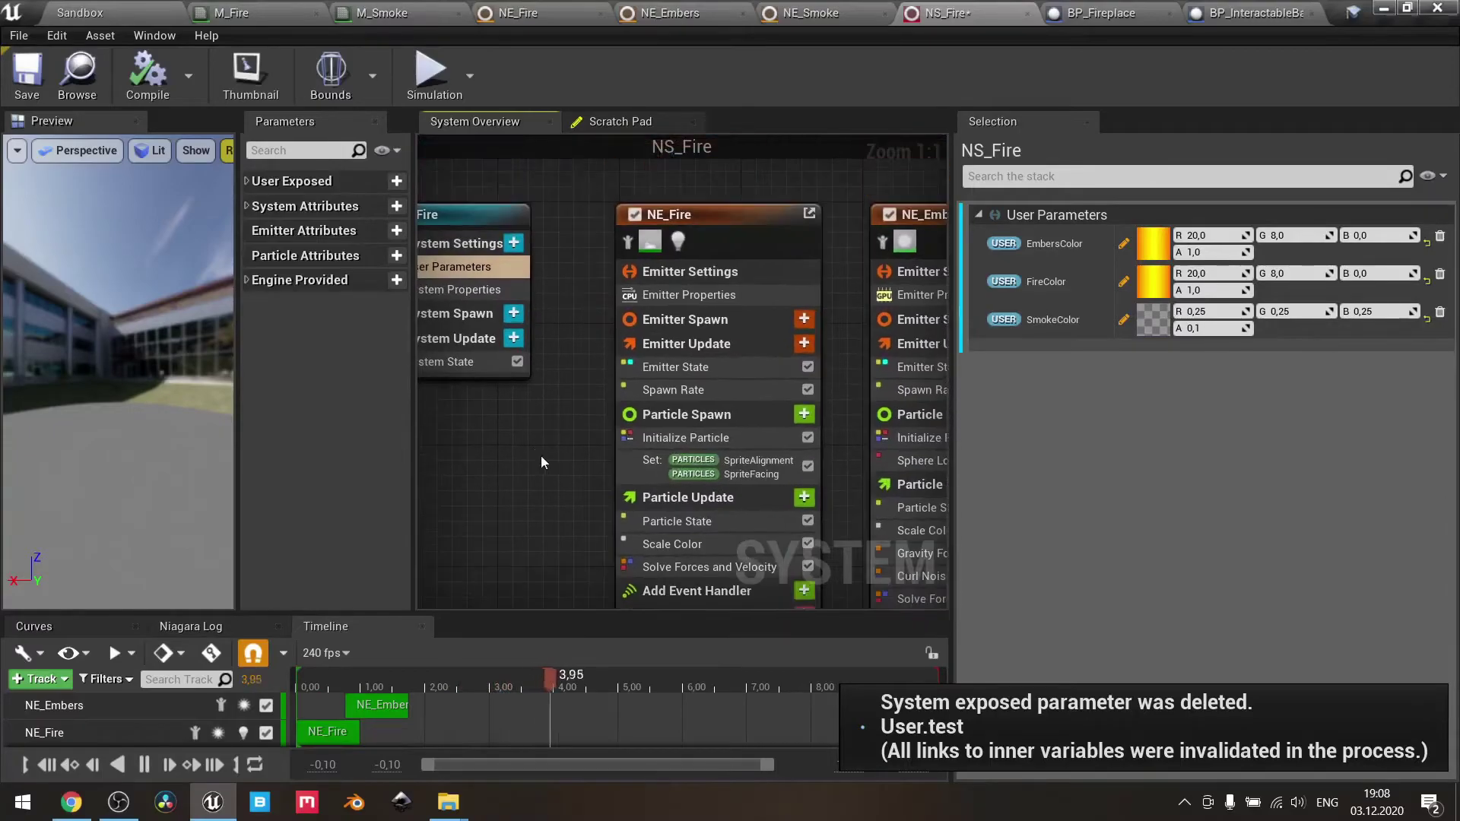
pyautogui.click(718, 435)
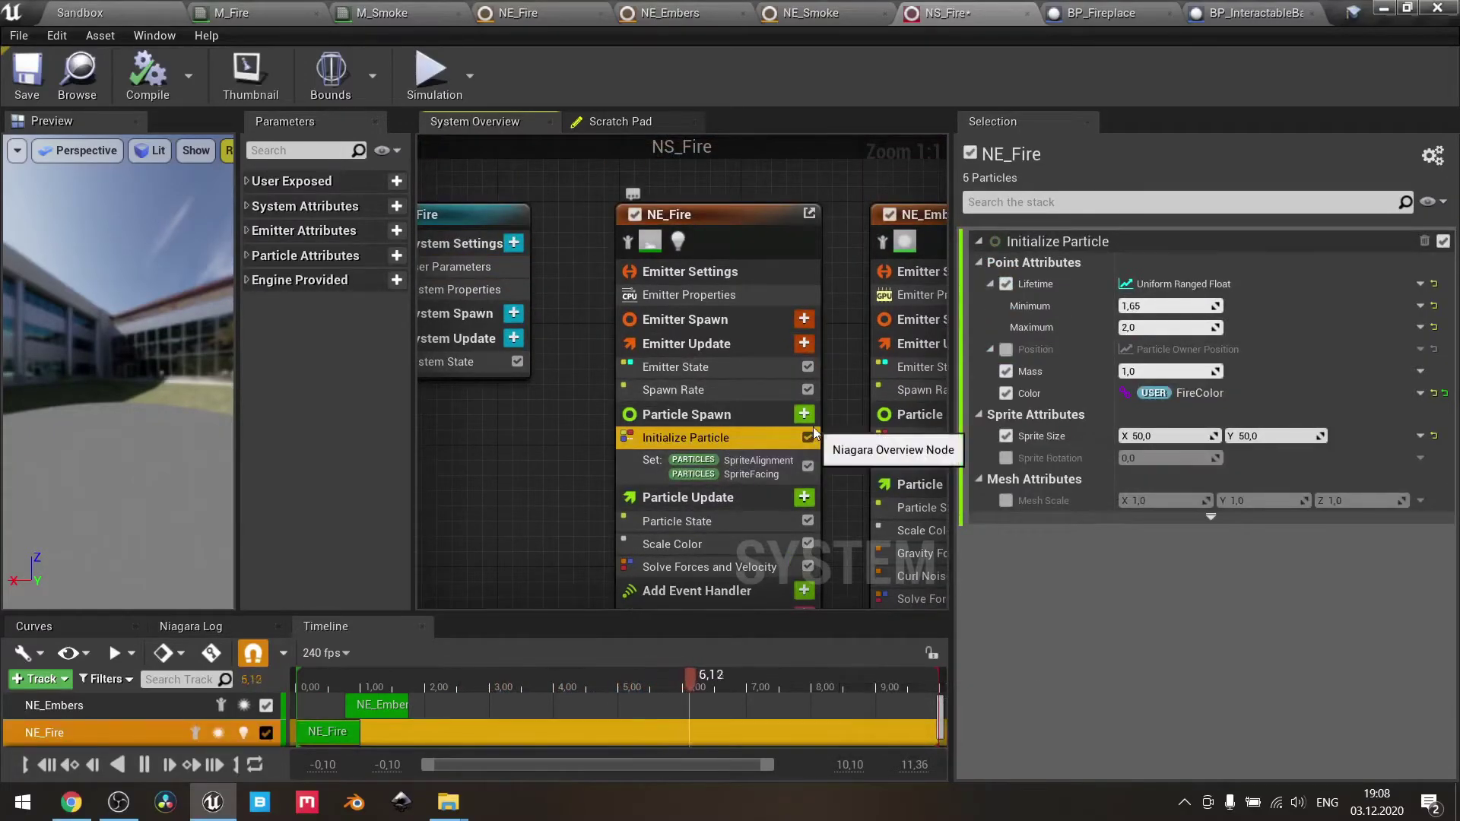
pyautogui.moveTo(840, 364); pyautogui.dragTo(736, 363, button='right')
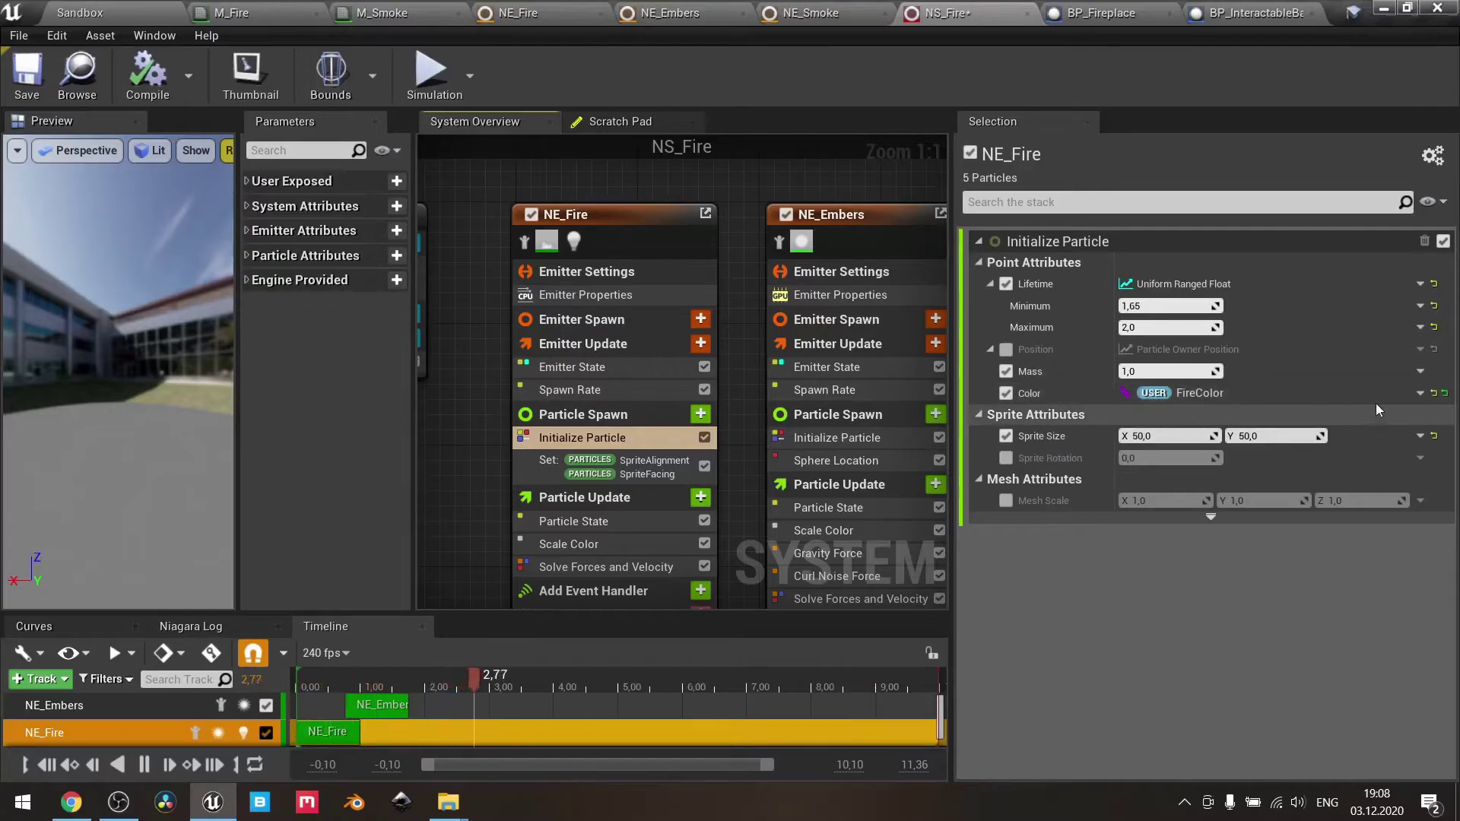
pyautogui.click(1420, 393)
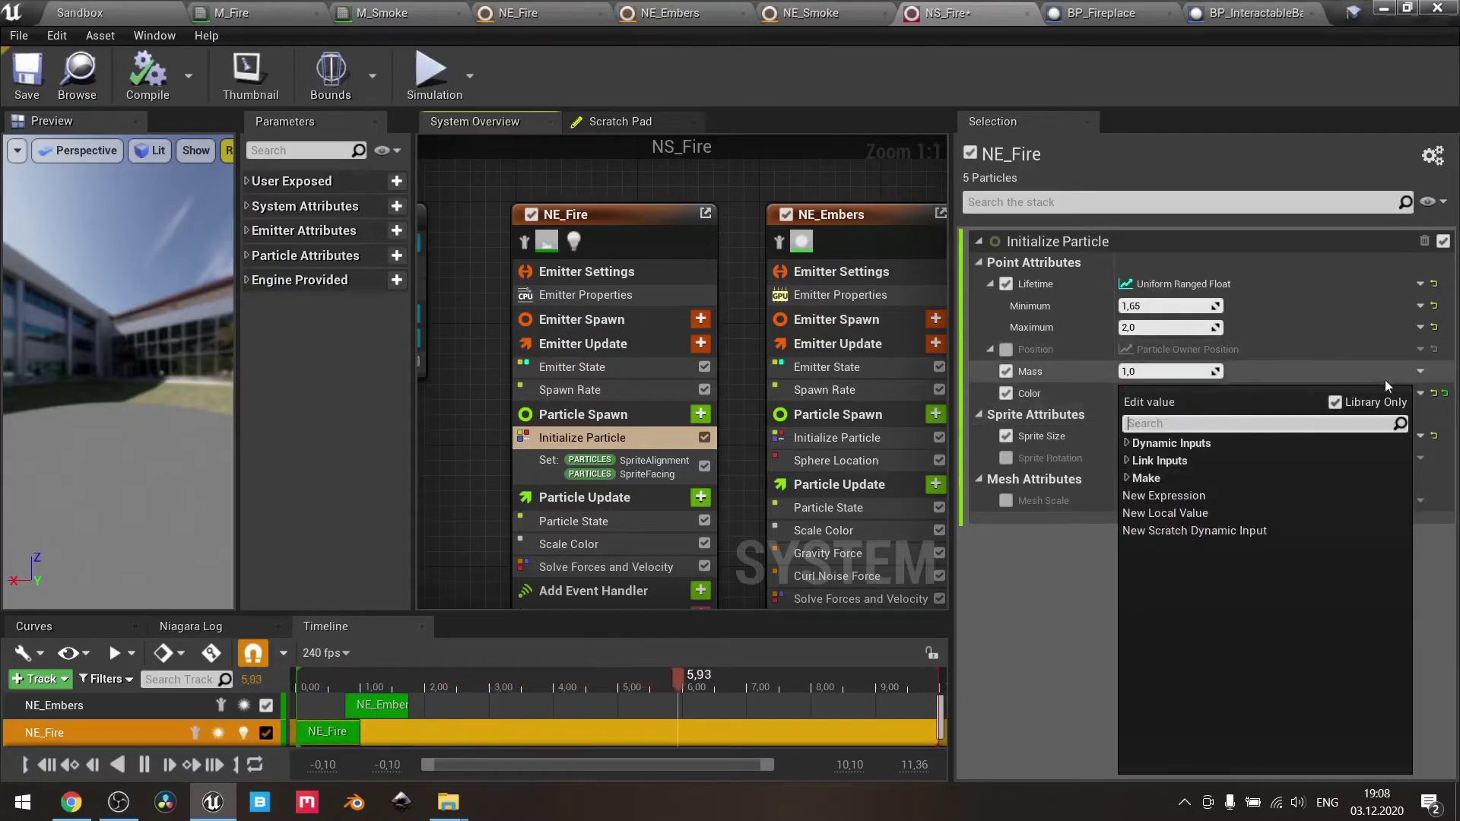
pyautogui.click(1435, 393)
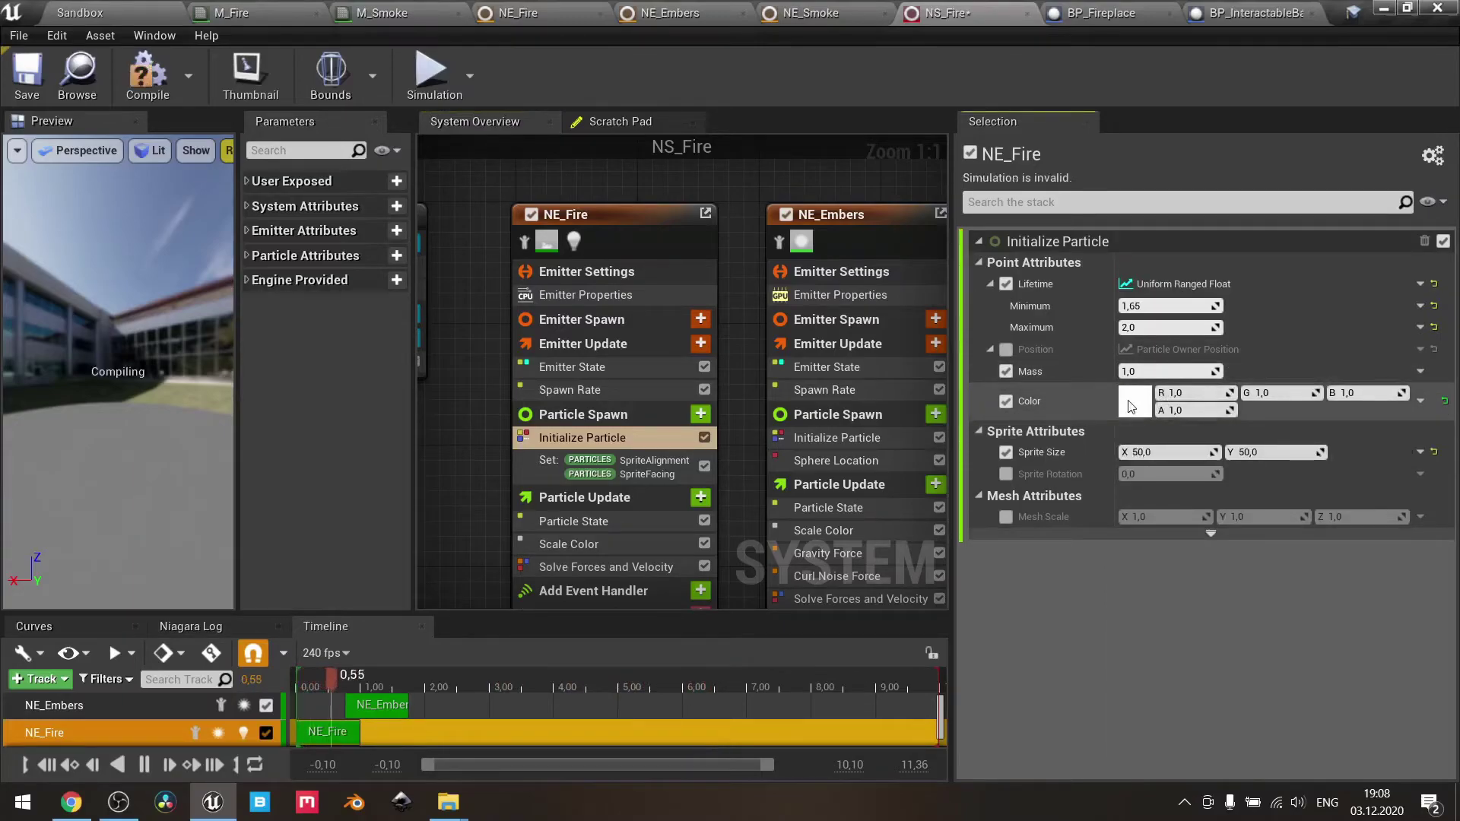
pyautogui.click(1421, 401)
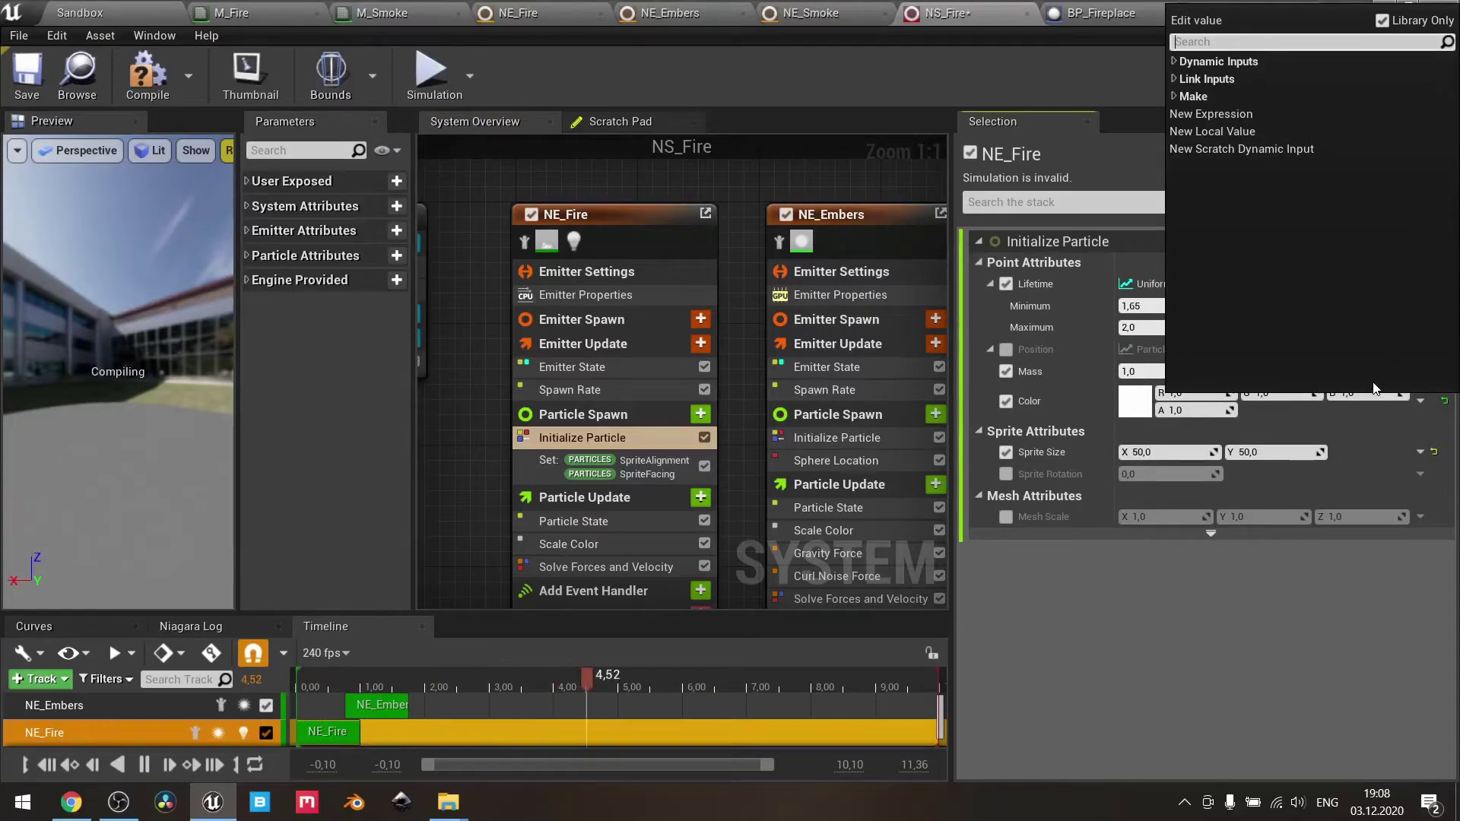
pyautogui.write('fire')
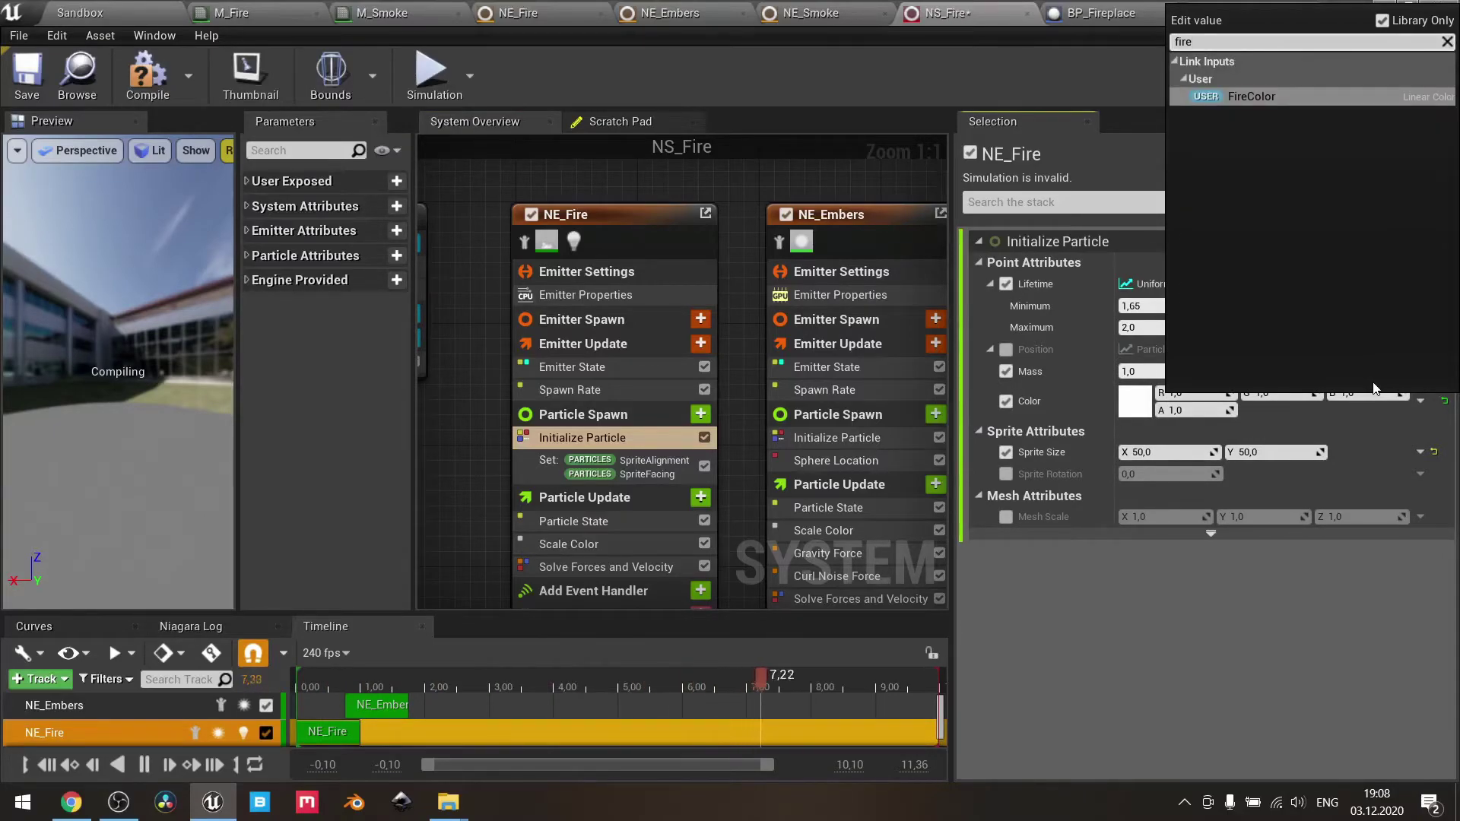
pyautogui.click(1325, 98)
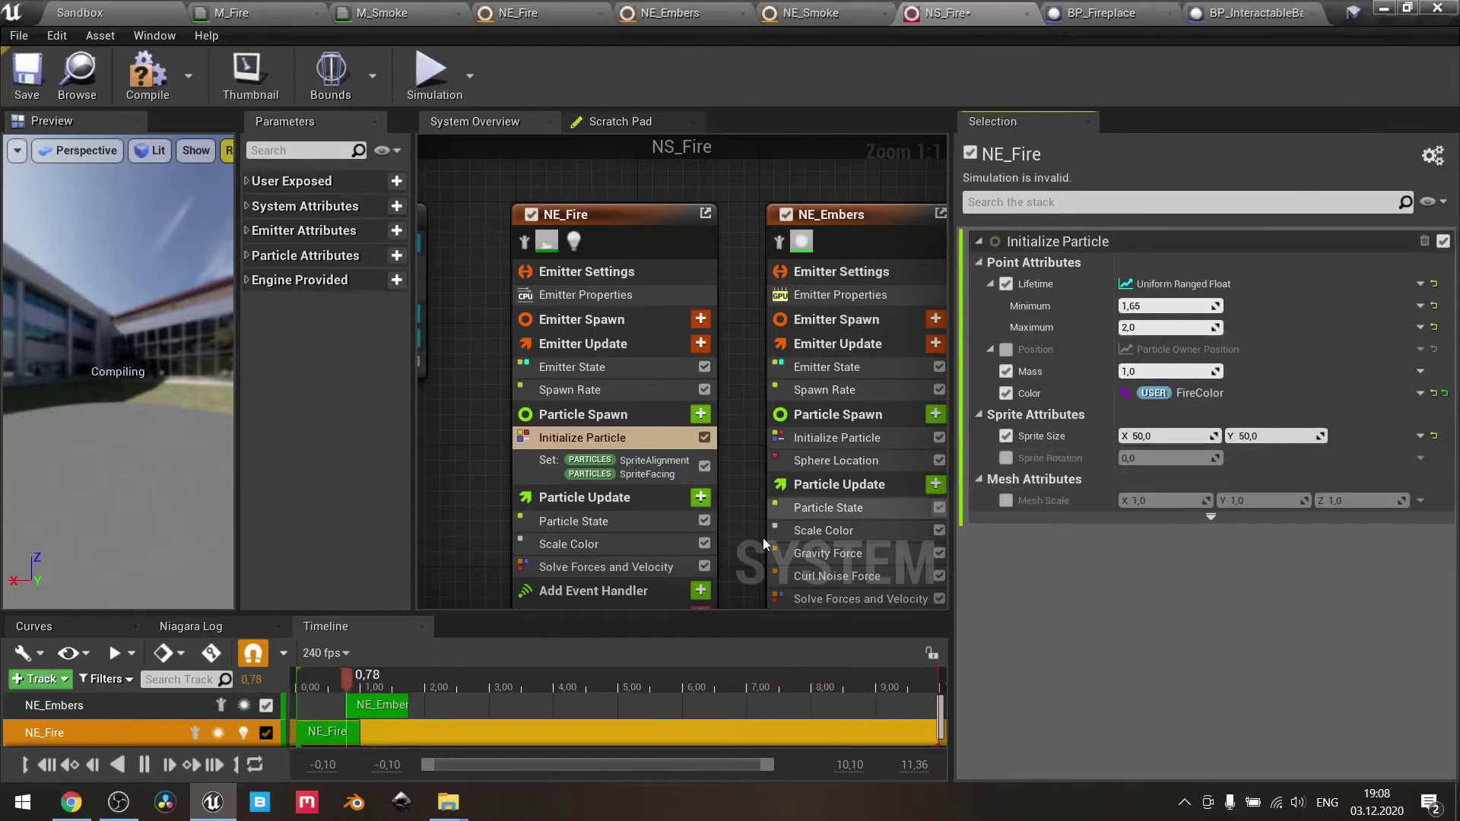
# - Compare the Initialize Particle color links of NE_Embers and NE_Smoke with the NS_Fire user parameters
pyautogui.click(858, 441)
pyautogui.moveTo(779, 187); pyautogui.dragTo(923, 275, button='right')
pyautogui.scroll(-2, 570, 293)
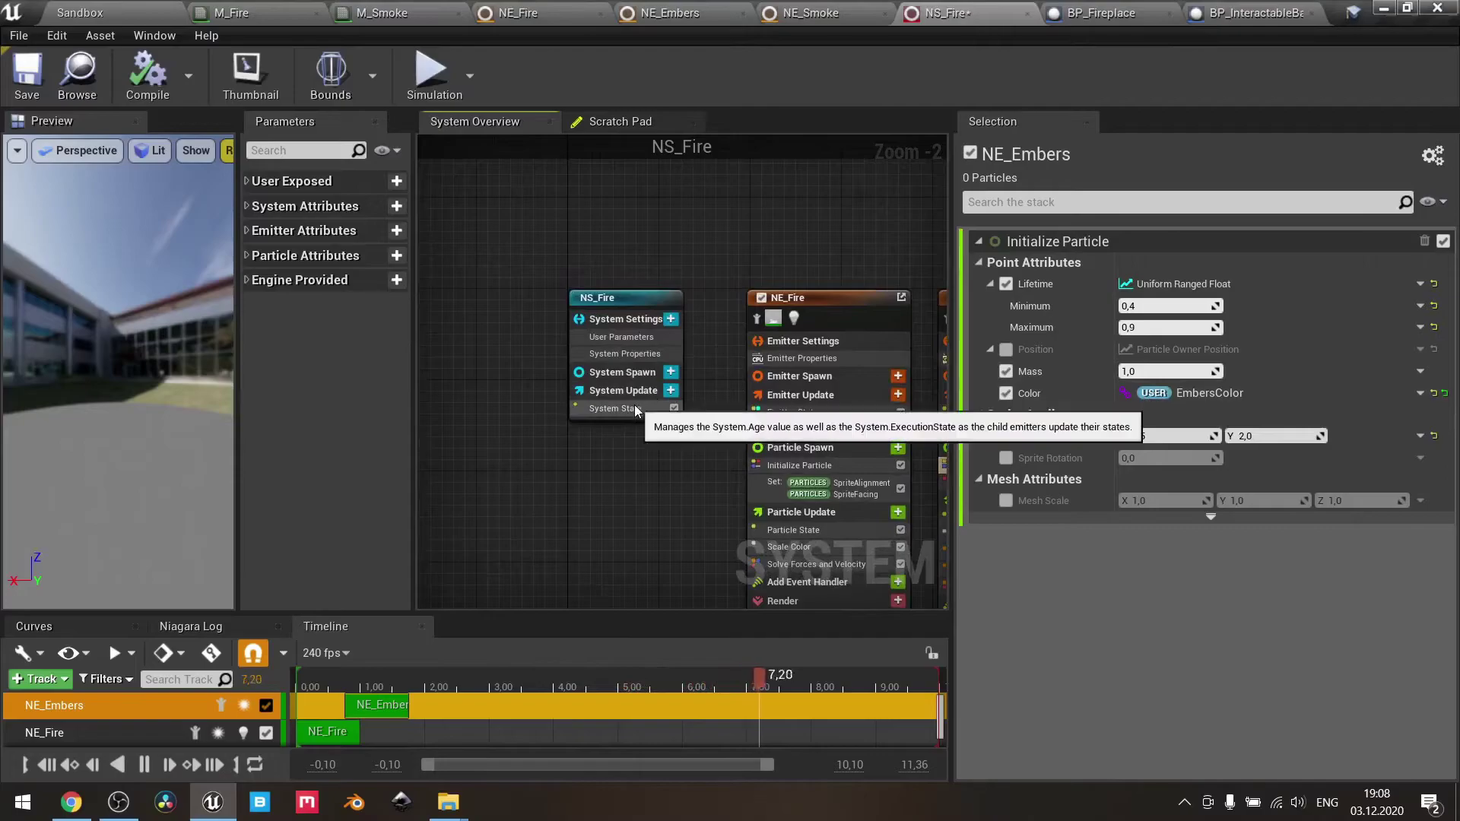
pyautogui.click(637, 337)
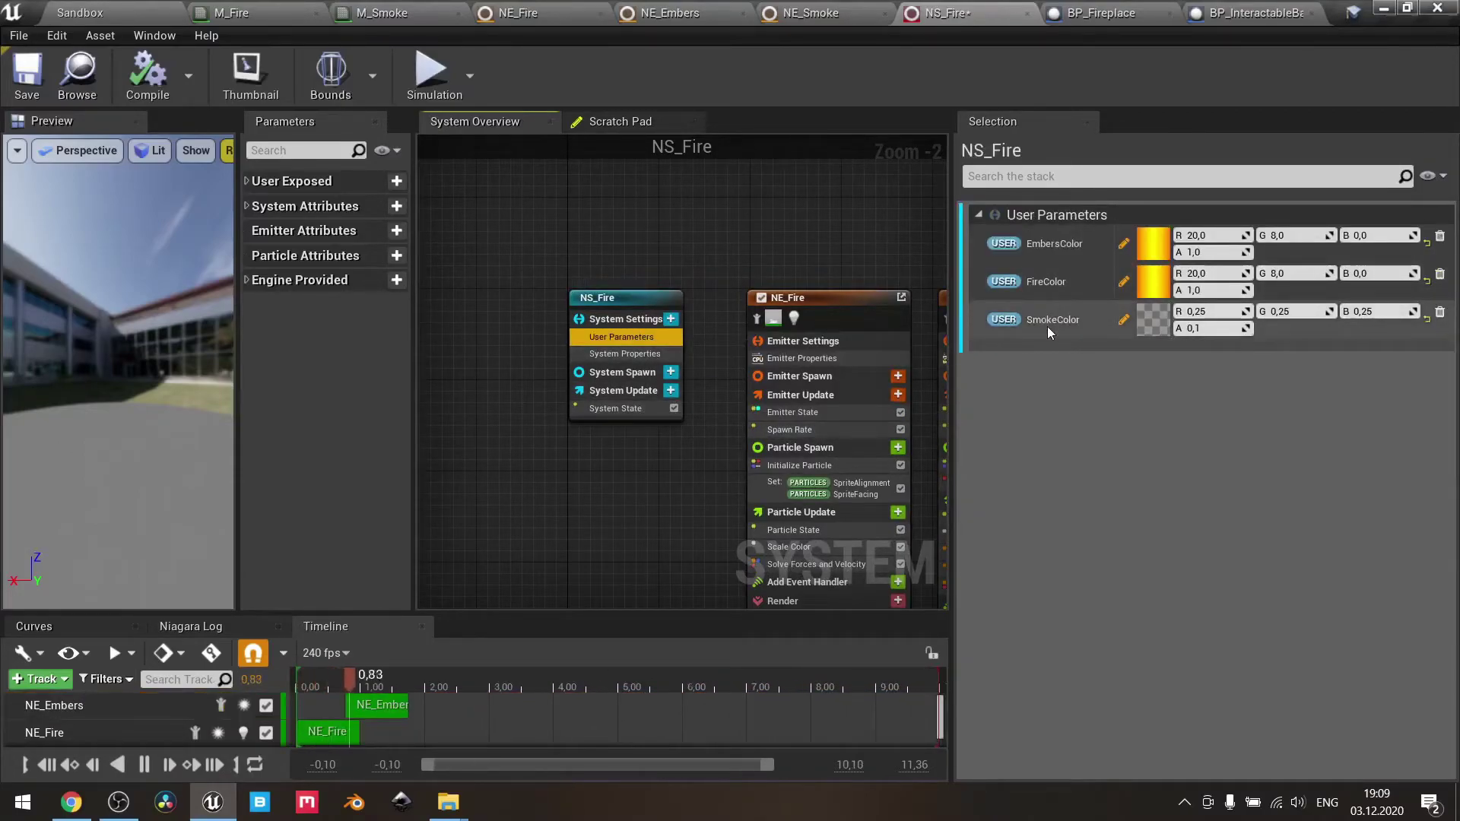
pyautogui.moveTo(813, 223); pyautogui.dragTo(420, 197, button='right')
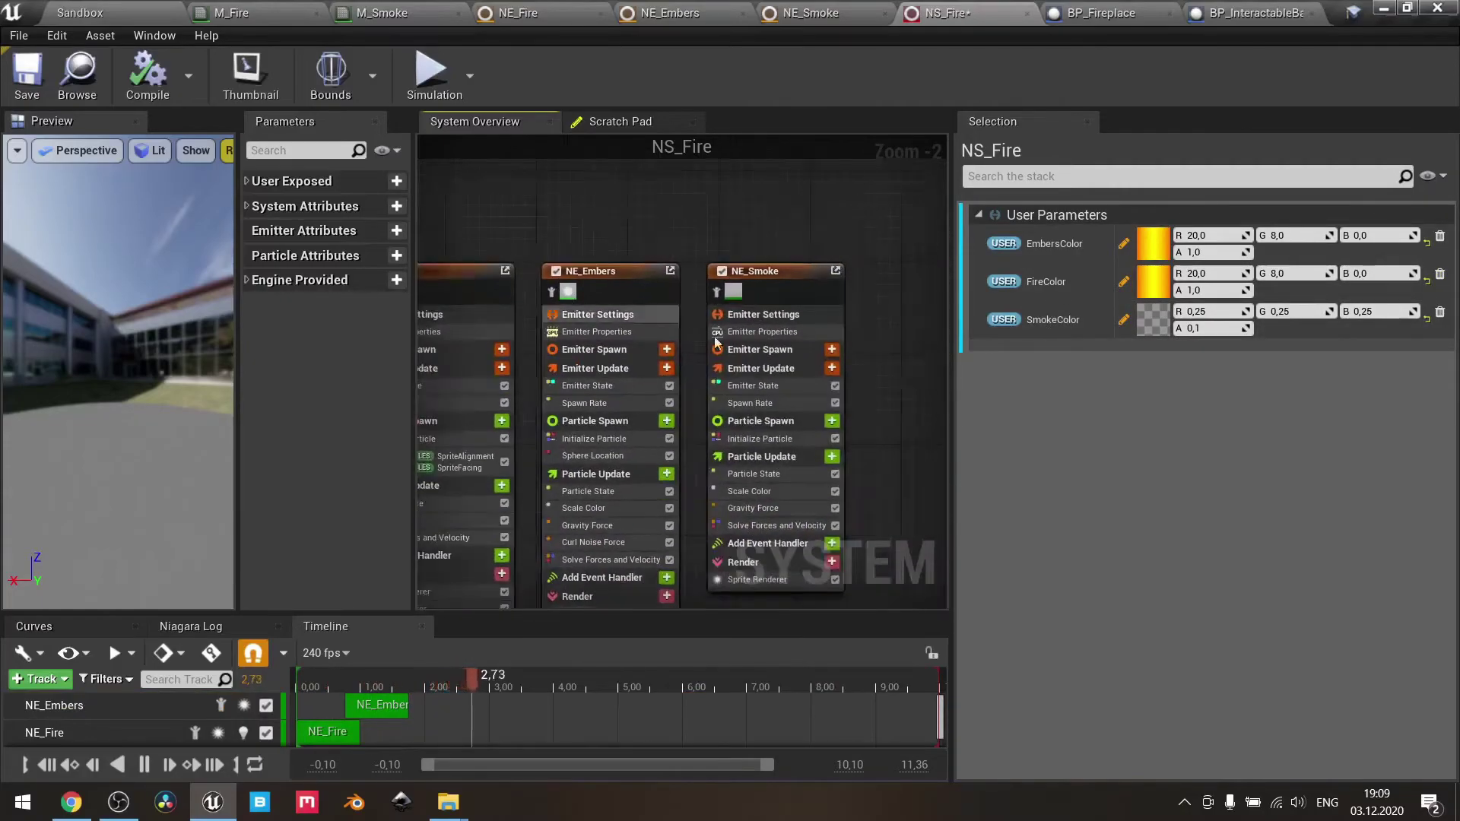
pyautogui.click(770, 441)
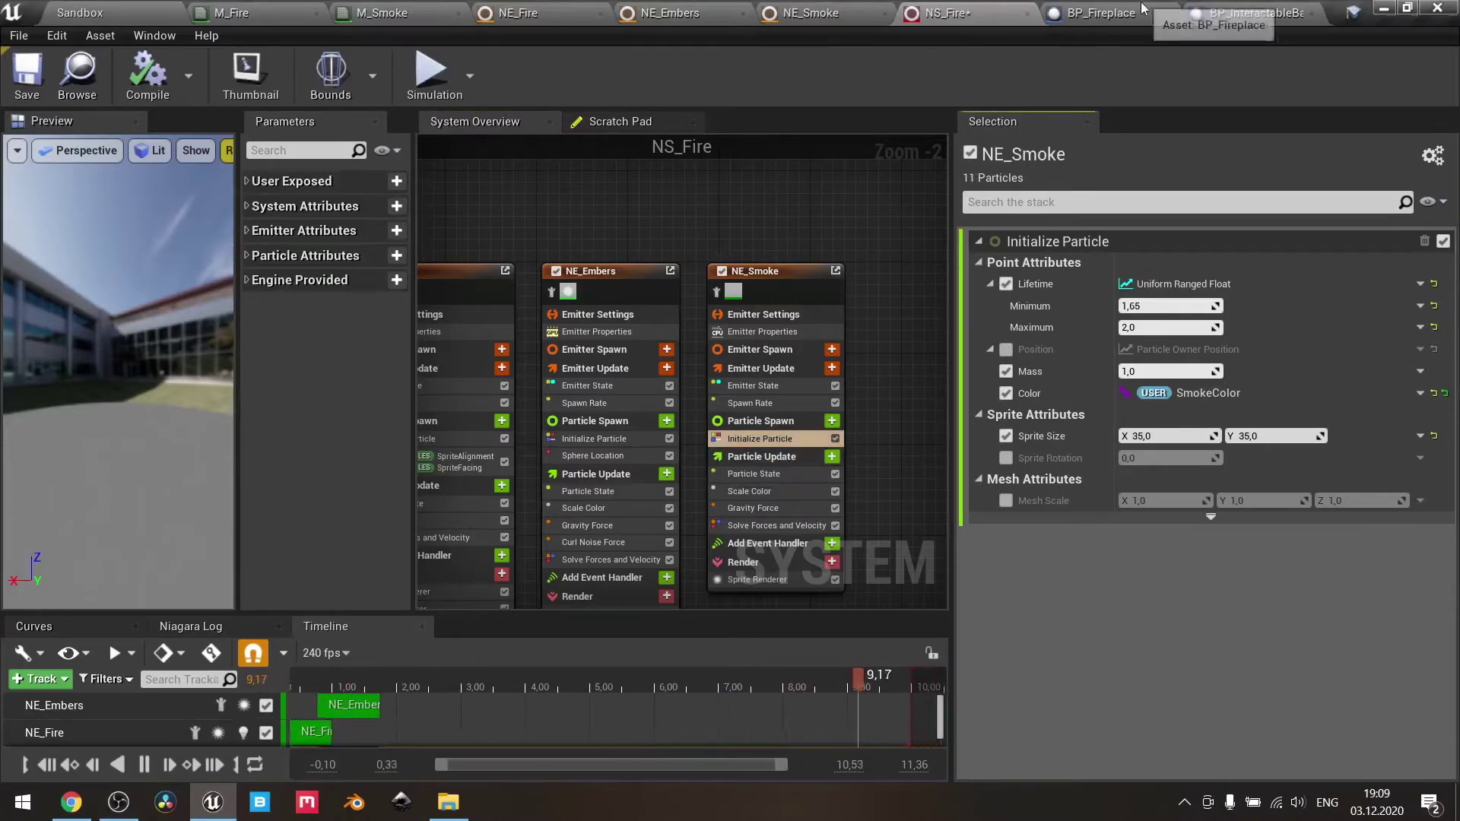
# - Review the BP_Fireplace event graph and its parent class in the class settings
pyautogui.click(1111, 13)
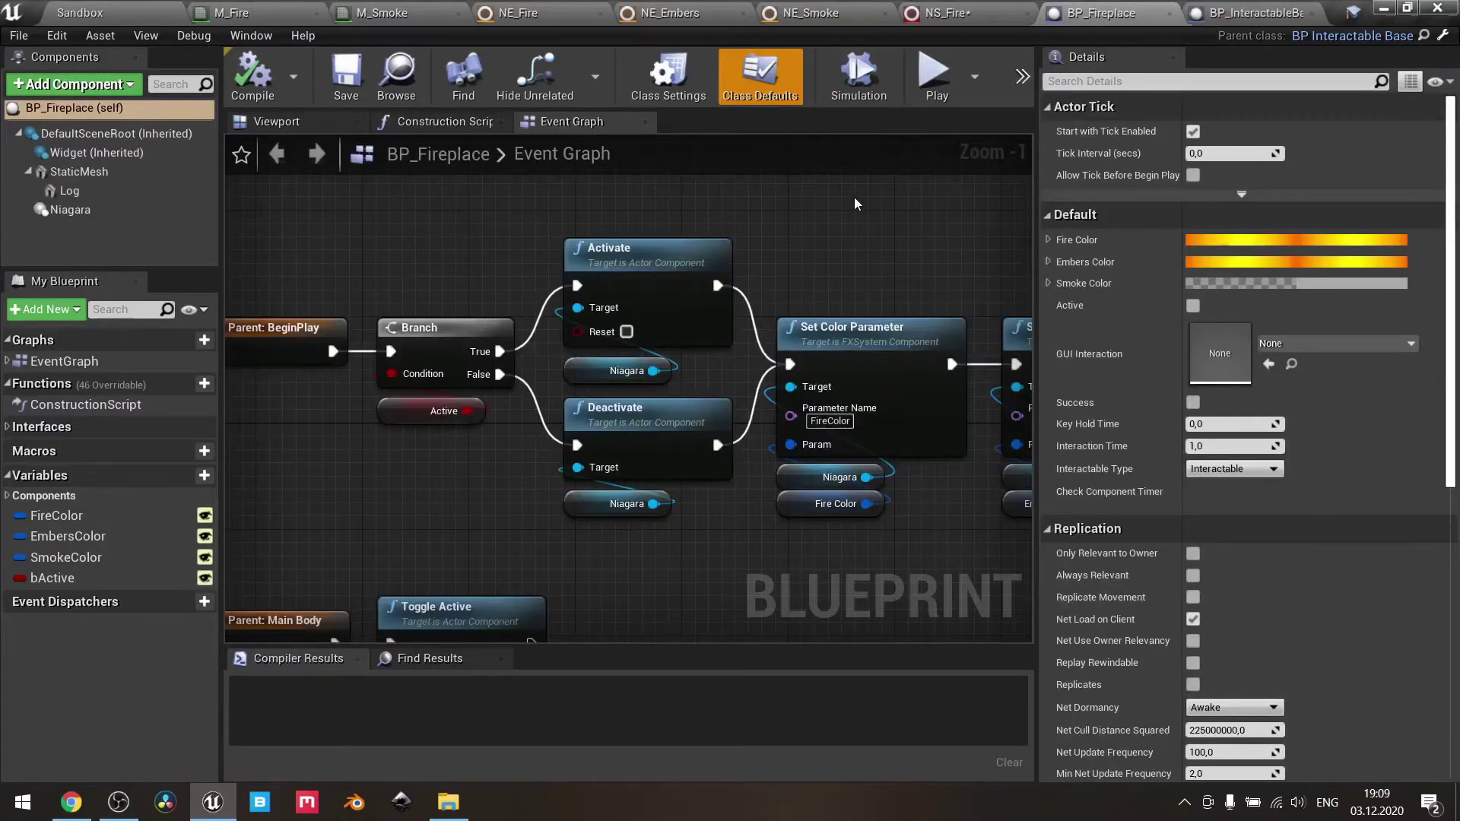
pyautogui.scroll(-3, 855, 204)
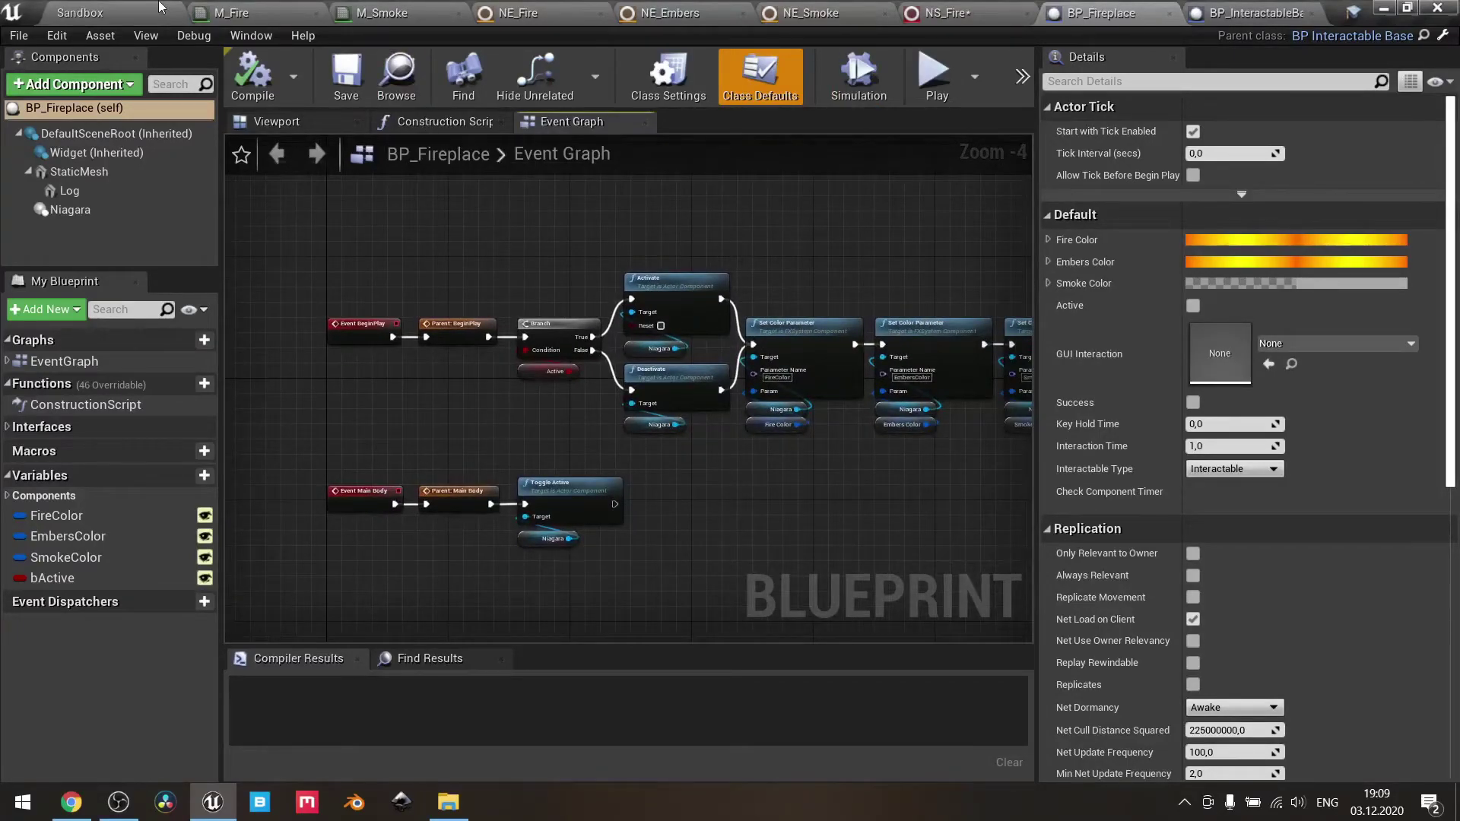
pyautogui.click(668, 77)
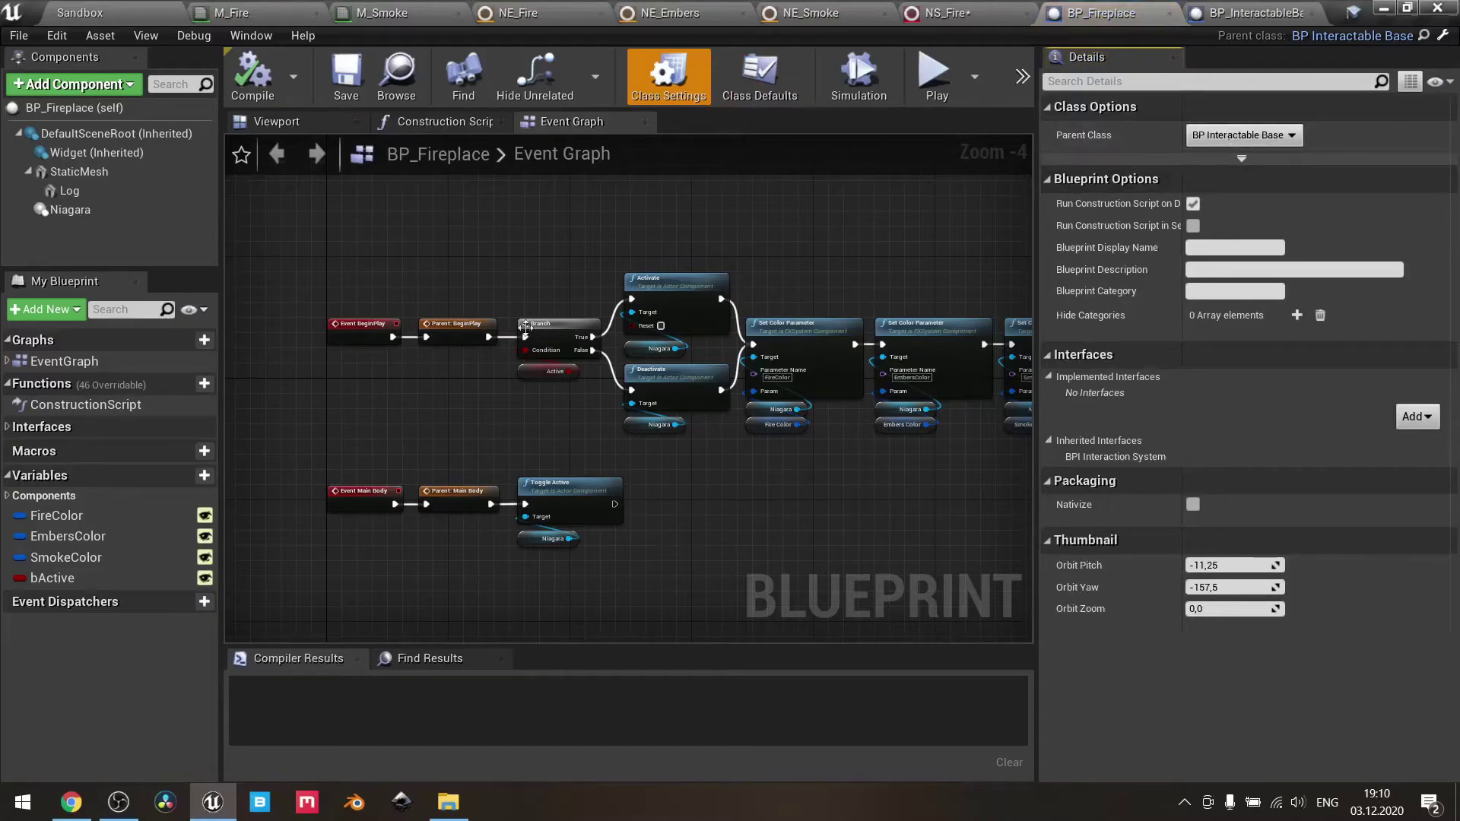
pyautogui.scroll(2, 462, 427)
pyautogui.moveTo(462, 427); pyautogui.dragTo(527, 280, button='right')
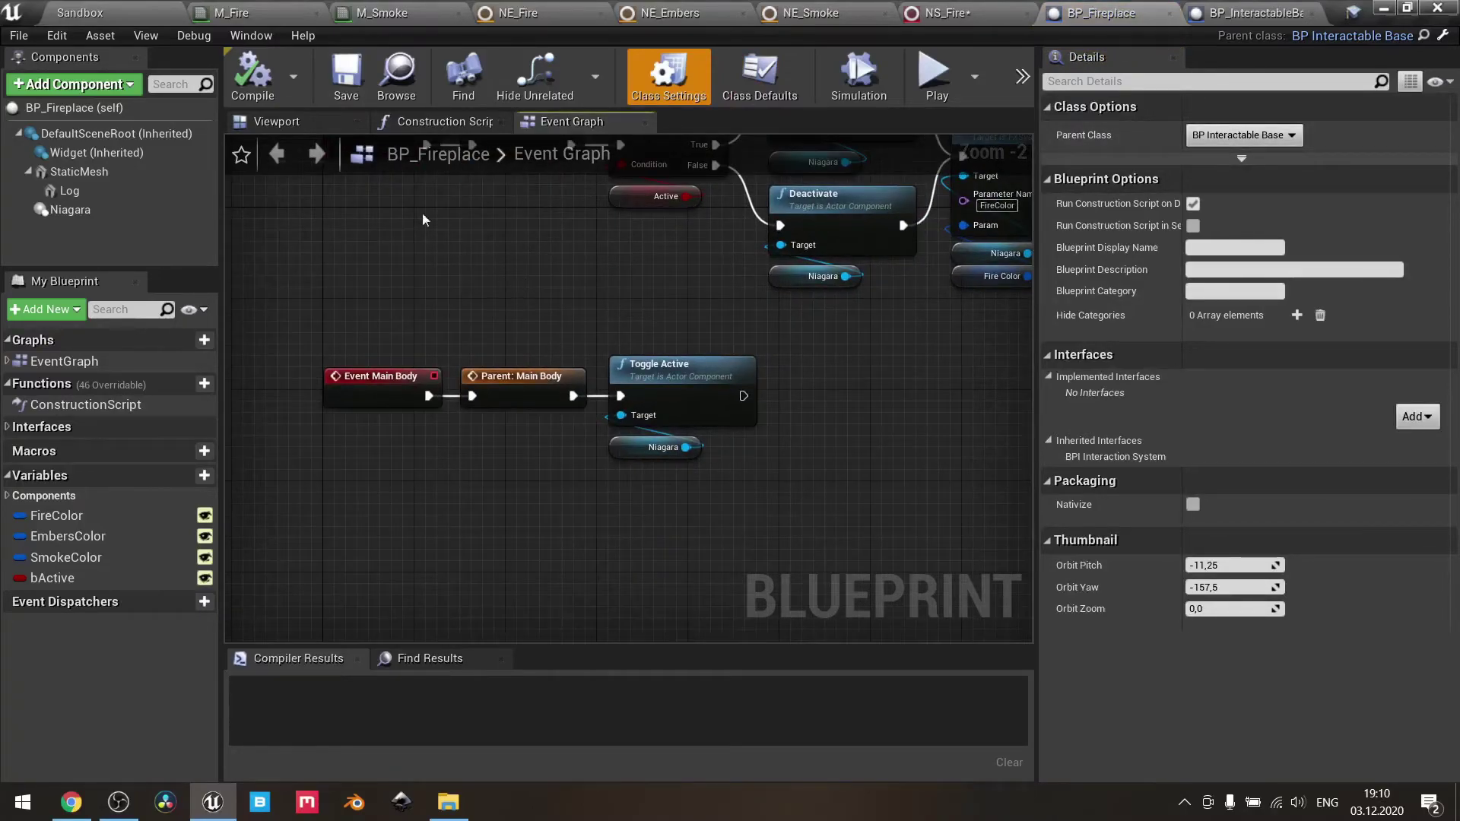
# - Inspect the fireplace StaticMesh component in the BP_Fireplace viewport
pyautogui.click(303, 125)
pyautogui.scroll(5, 534, 386)
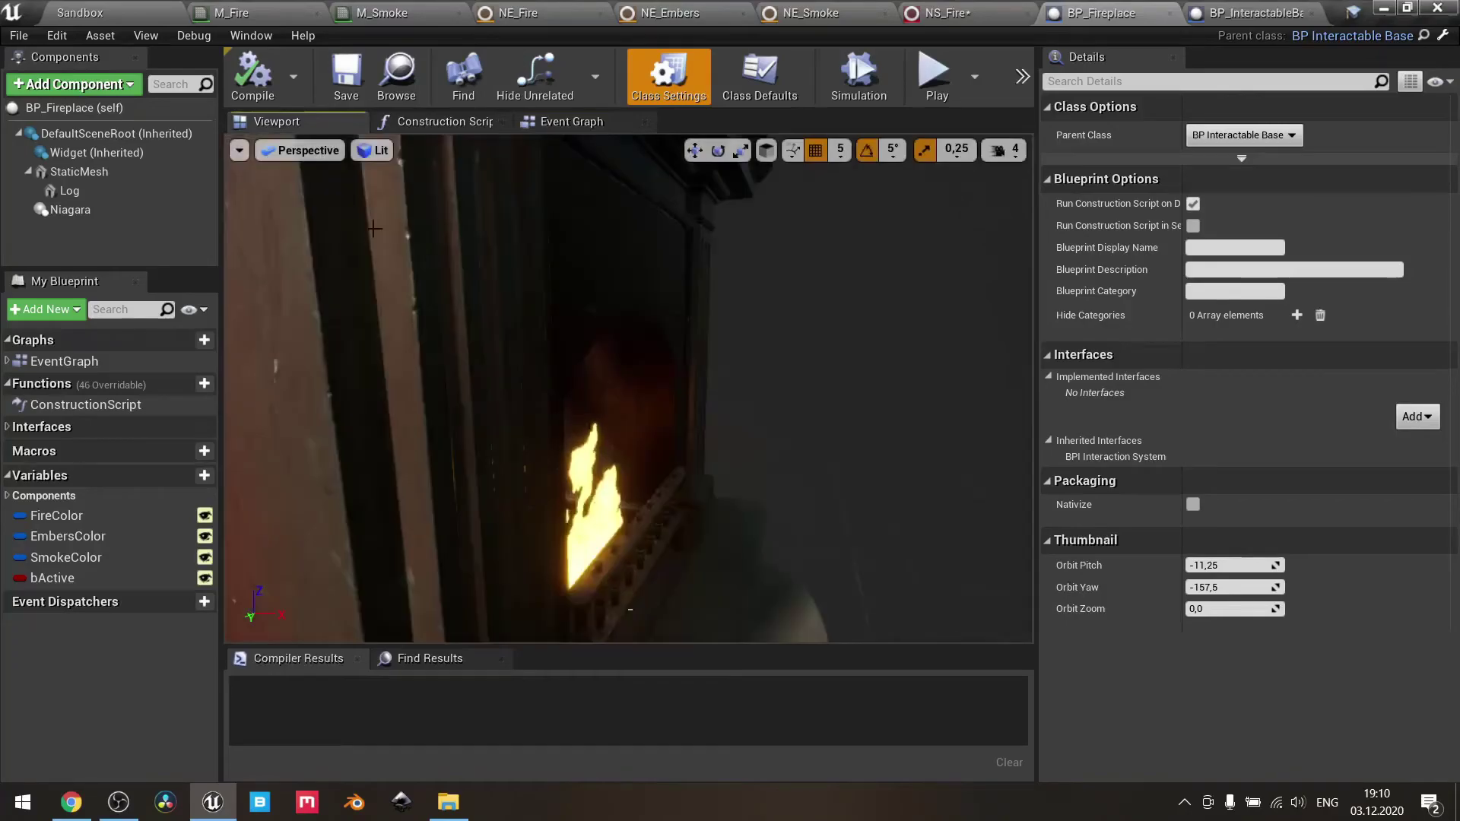
pyautogui.click(104, 181)
pyautogui.scroll(-5, 481, 362)
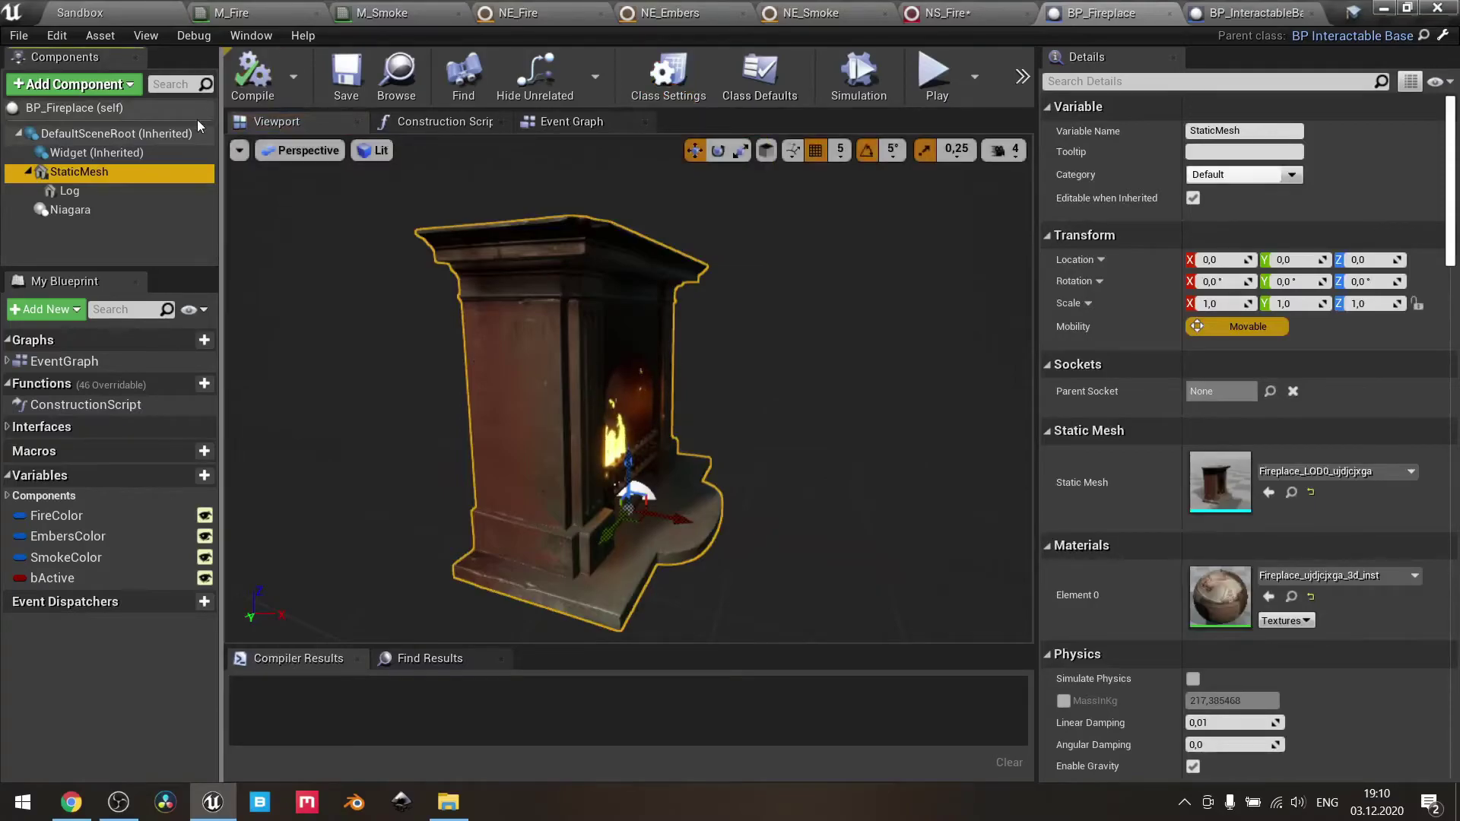
# - Inspect the Log component and examine up close how it sits in the burning fireplace
pyautogui.click(80, 194)
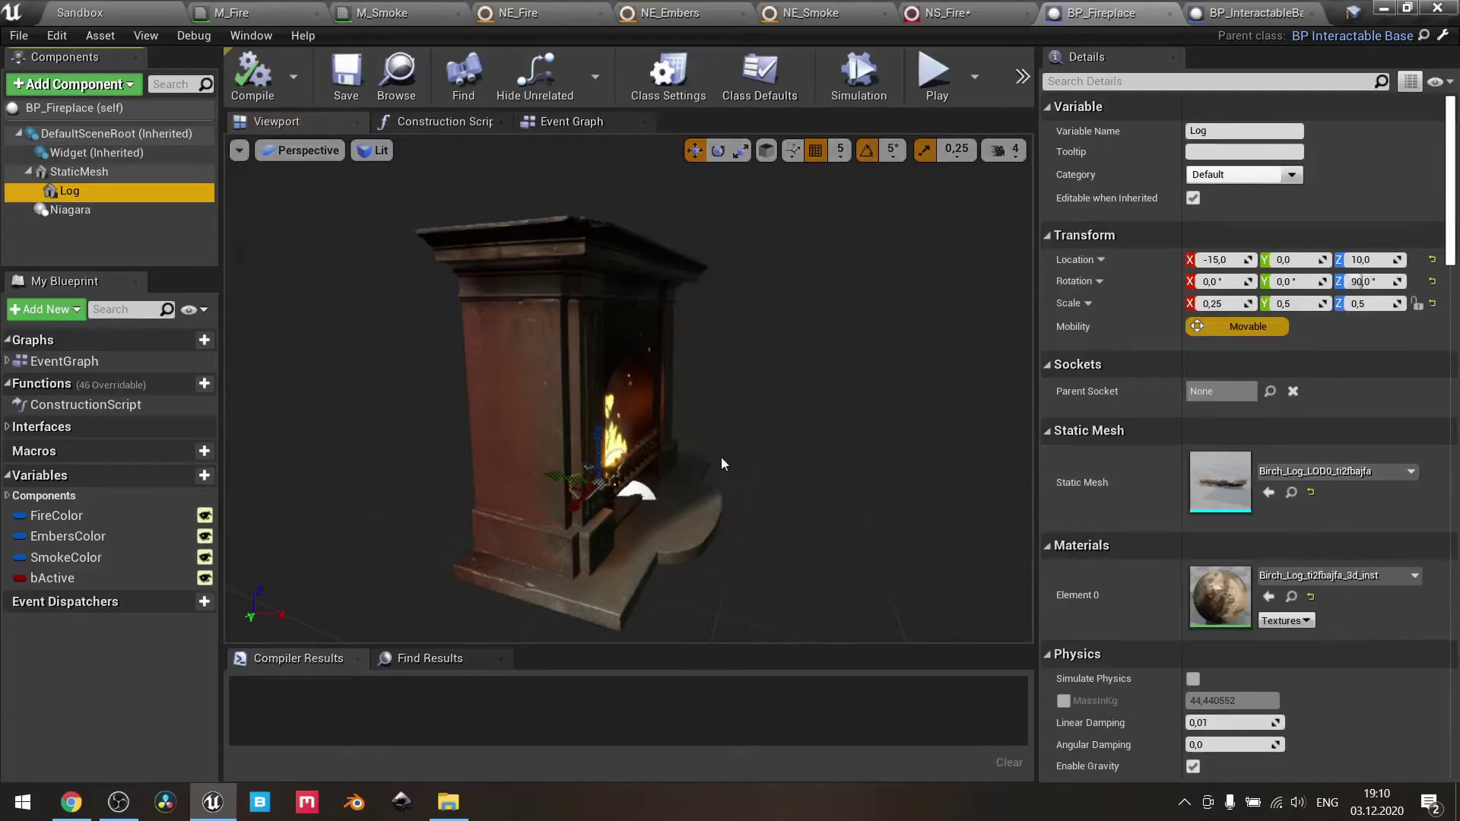
pyautogui.scroll(5, 726, 454)
pyautogui.scroll(-3, 726, 454)
pyautogui.moveTo(726, 454)
pyautogui.mouseDown(button='right')
pyautogui.moveTo(688, 468)
pyautogui.moveTo(707, 474)
pyautogui.moveTo(581, 476)
pyautogui.moveTo(624, 484)
pyautogui.moveTo(722, 453)
pyautogui.mouseUp(button='right')
pyautogui.press('w')
pyautogui.press('d')
pyautogui.press('w')
pyautogui.press('w')
pyautogui.press('s')
pyautogui.press('a')
pyautogui.press('d')
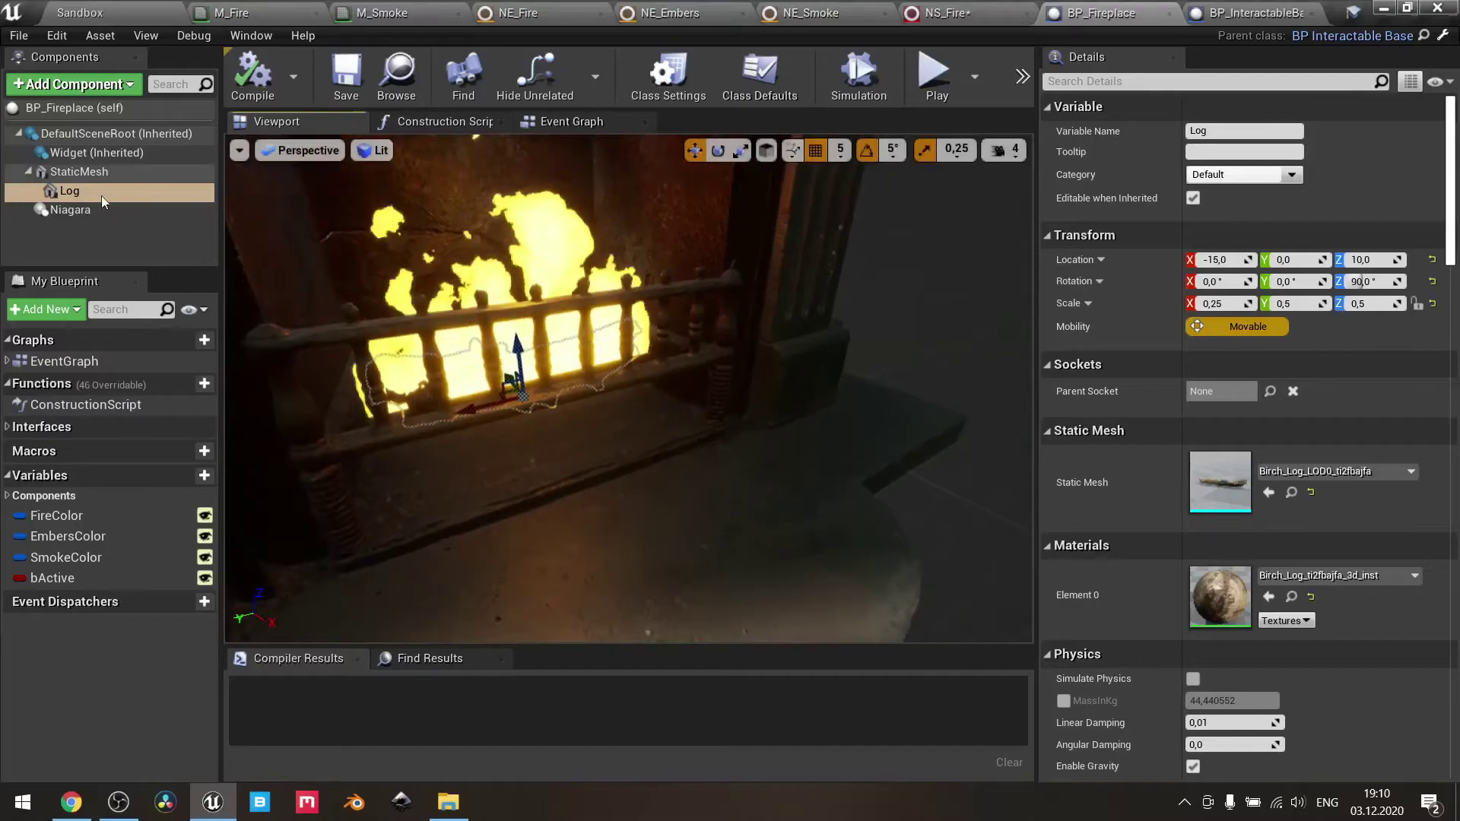
# - Turn off the Visible option of the Niagara component in BP_Fireplace
pyautogui.click(70, 210)
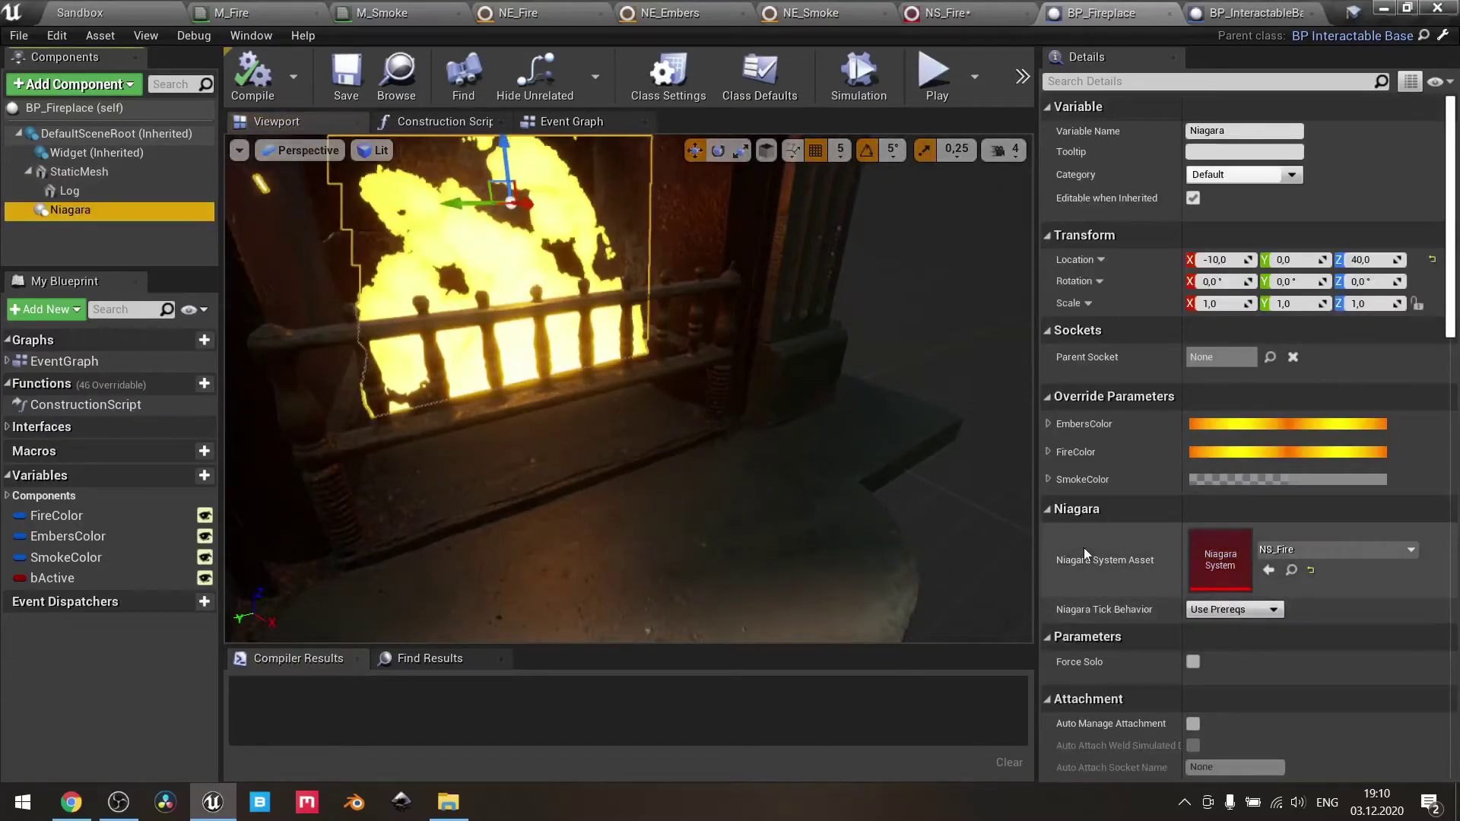
pyautogui.scroll(-5, 1084, 547)
pyautogui.scroll(-3, 1084, 548)
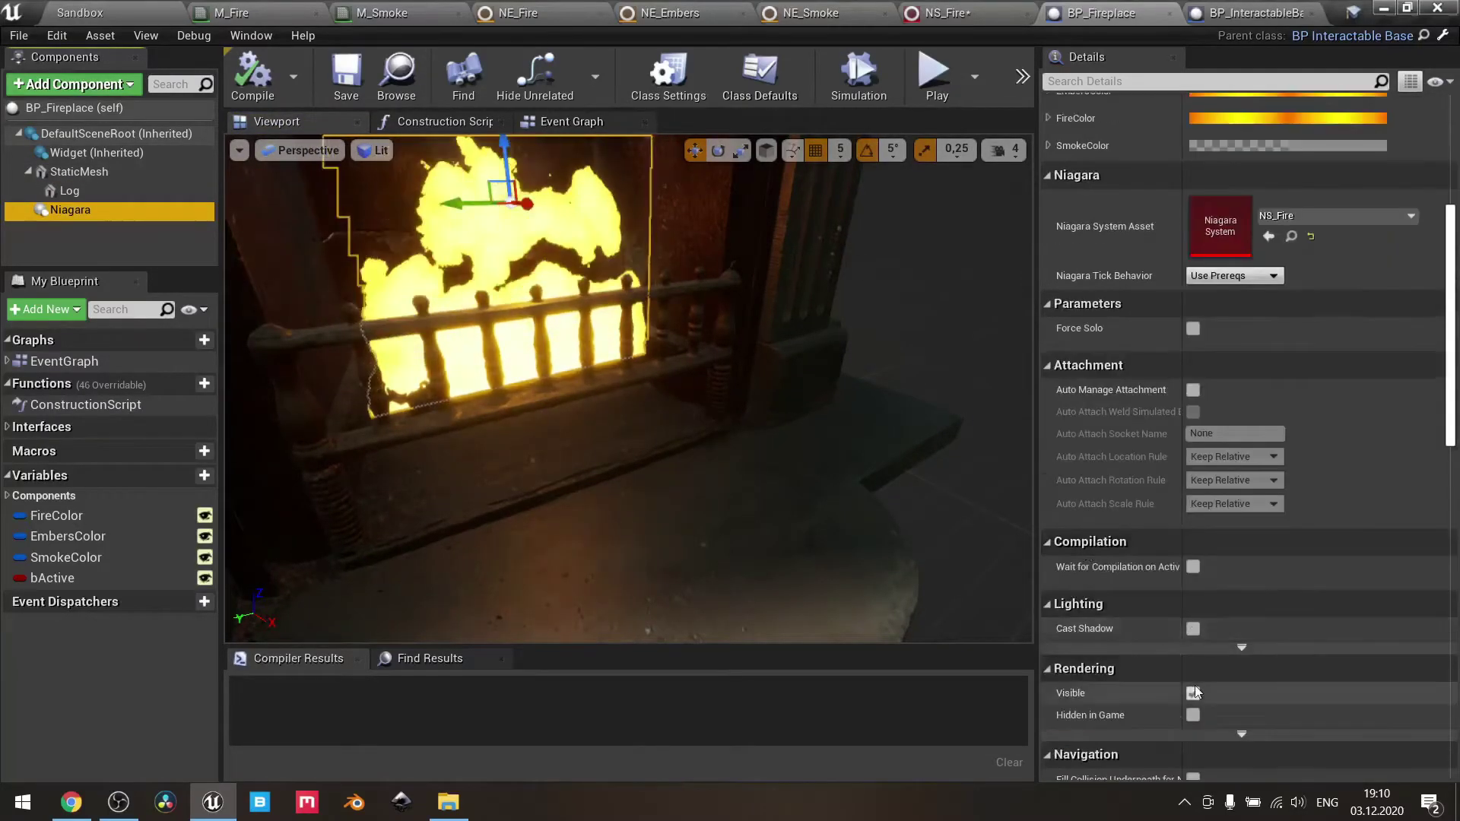
pyautogui.click(1191, 692)
pyautogui.moveTo(628, 389)
pyautogui.mouseDown(button='right')
pyautogui.moveTo(651, 384)
pyautogui.moveTo(597, 327)
pyautogui.moveTo(587, 388)
pyautogui.moveTo(613, 378)
pyautogui.mouseUp(button='right')
pyautogui.press('s')
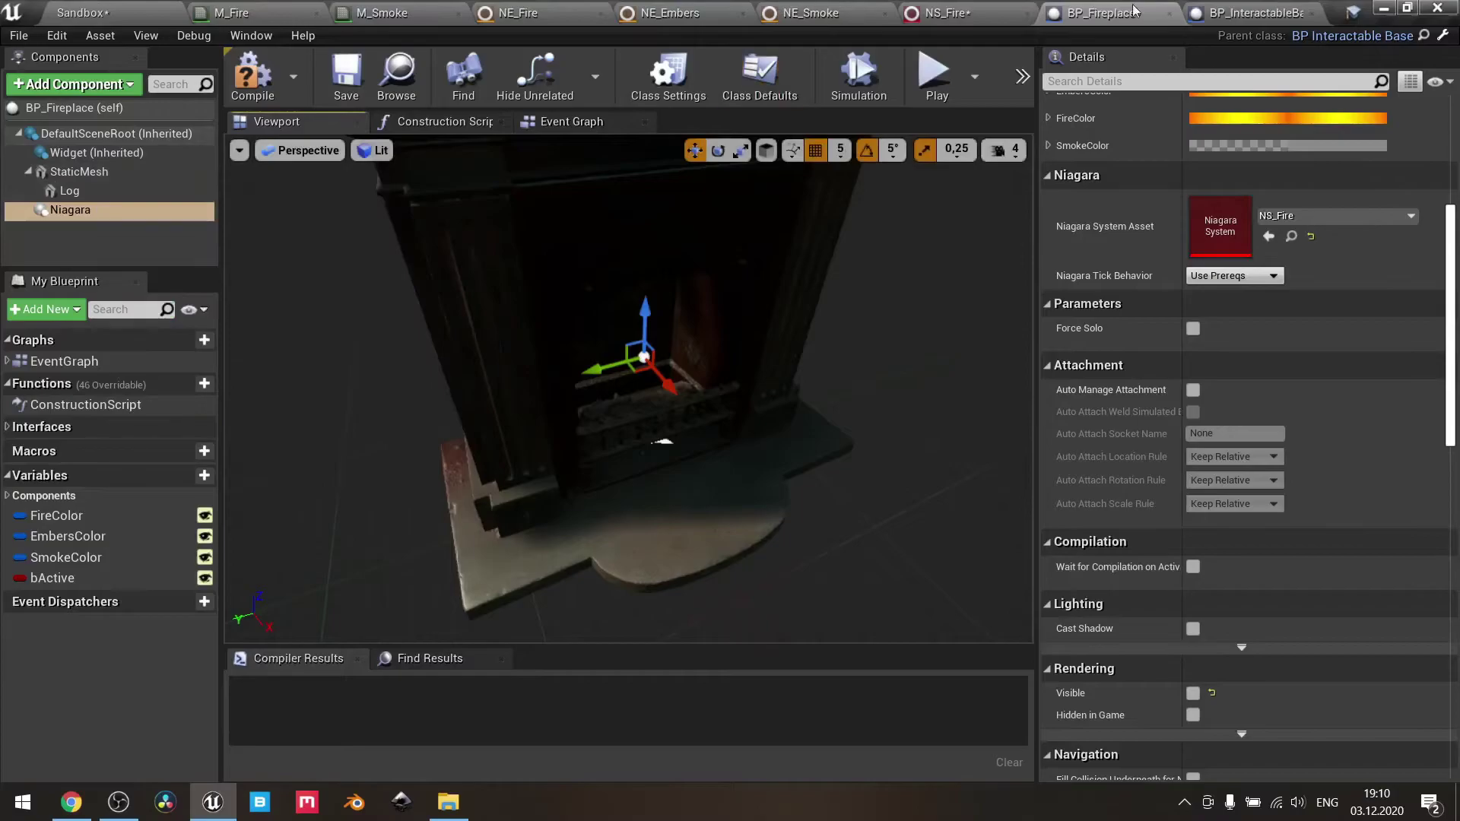
# - Examine the CheckComponentAndProceed logic in BP_InteractableBase, focusing on the two Get Components by Tag nodes with the Interaction tag
pyautogui.click(1251, 9)
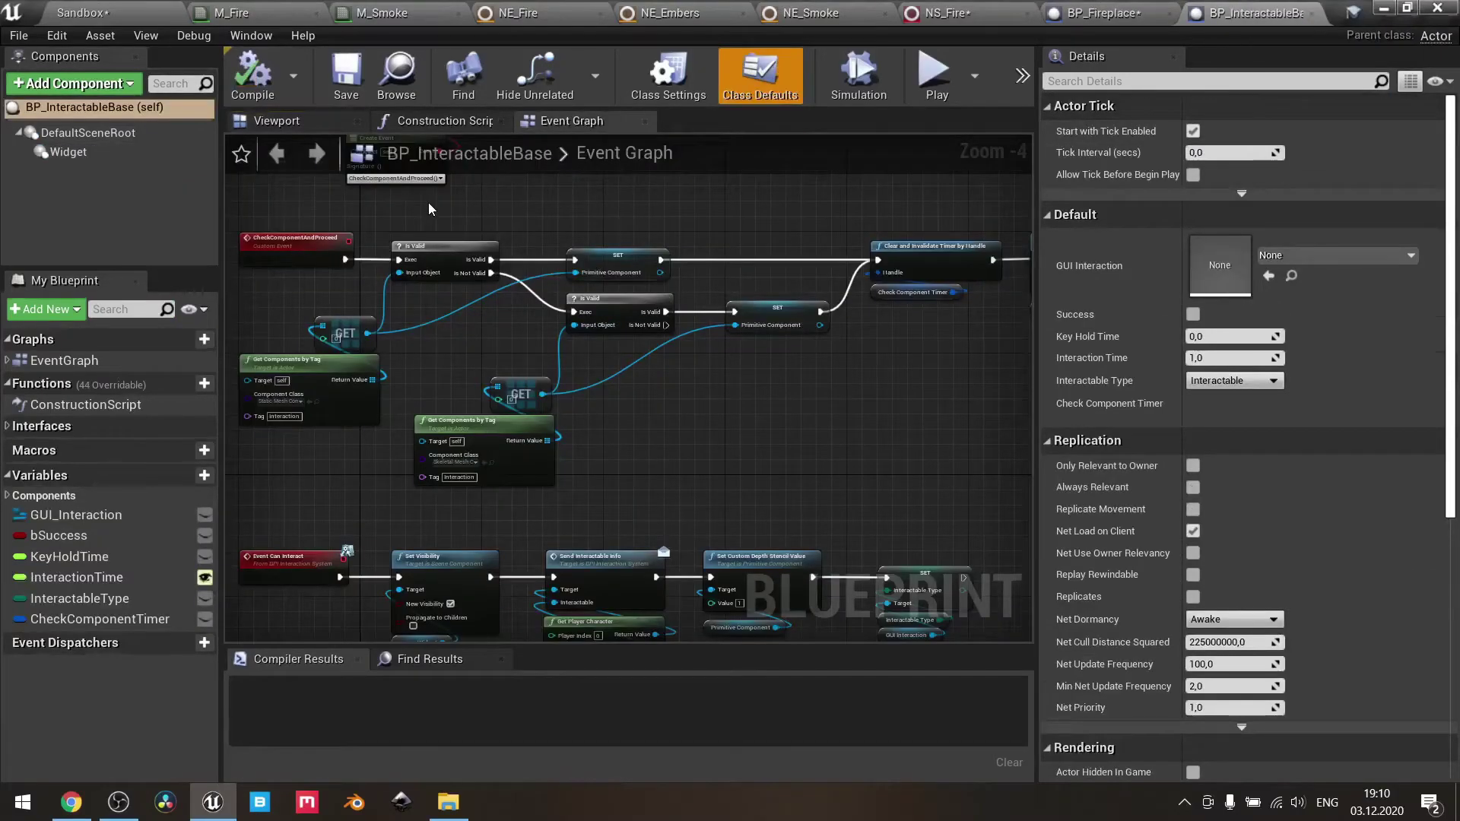
pyautogui.scroll(2, 427, 203)
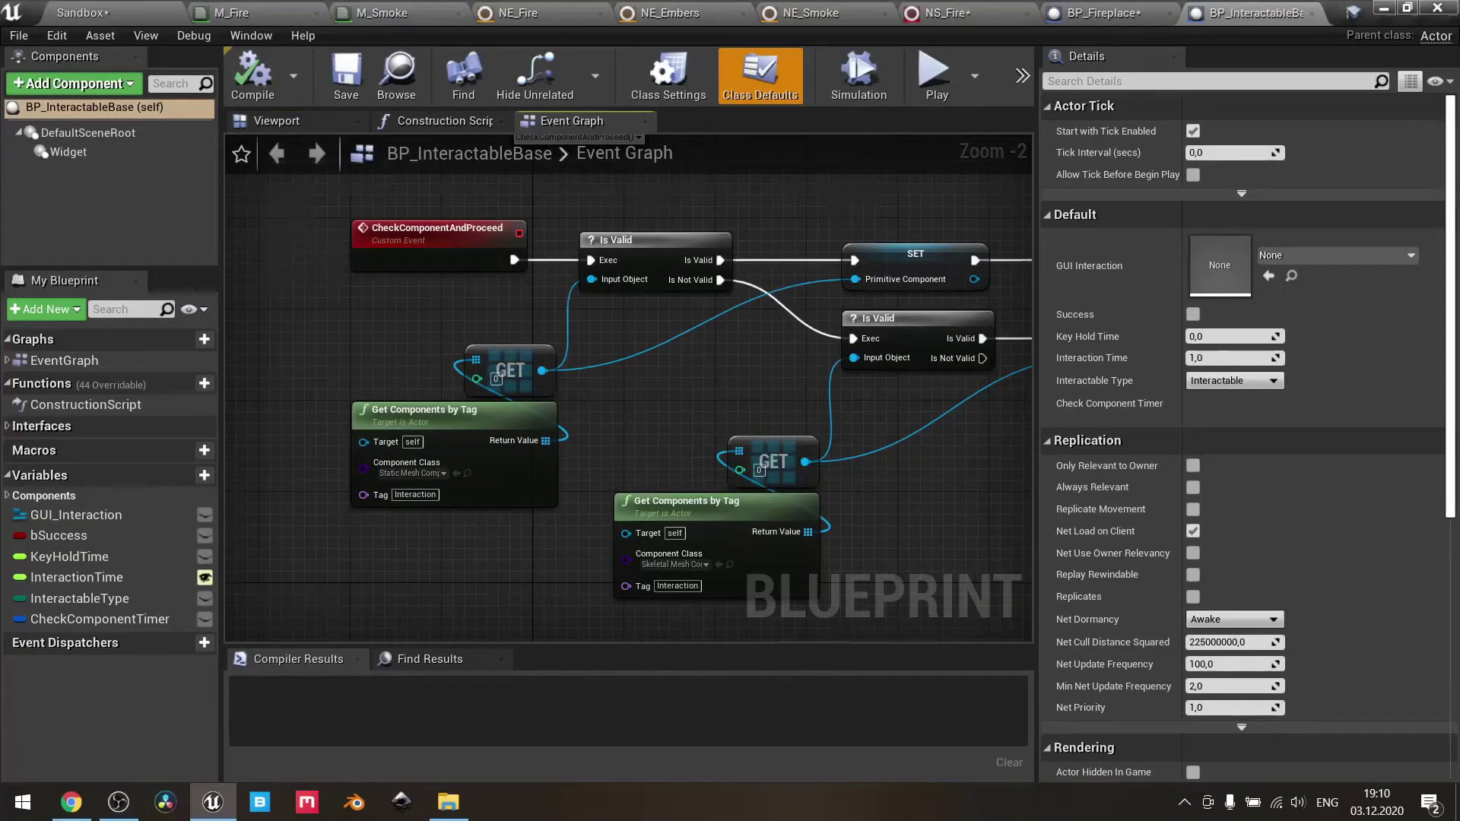
pyautogui.moveTo(429, 302); pyautogui.dragTo(373, 252, button='right')
pyautogui.moveTo(499, 359); pyautogui.dragTo(798, 526)
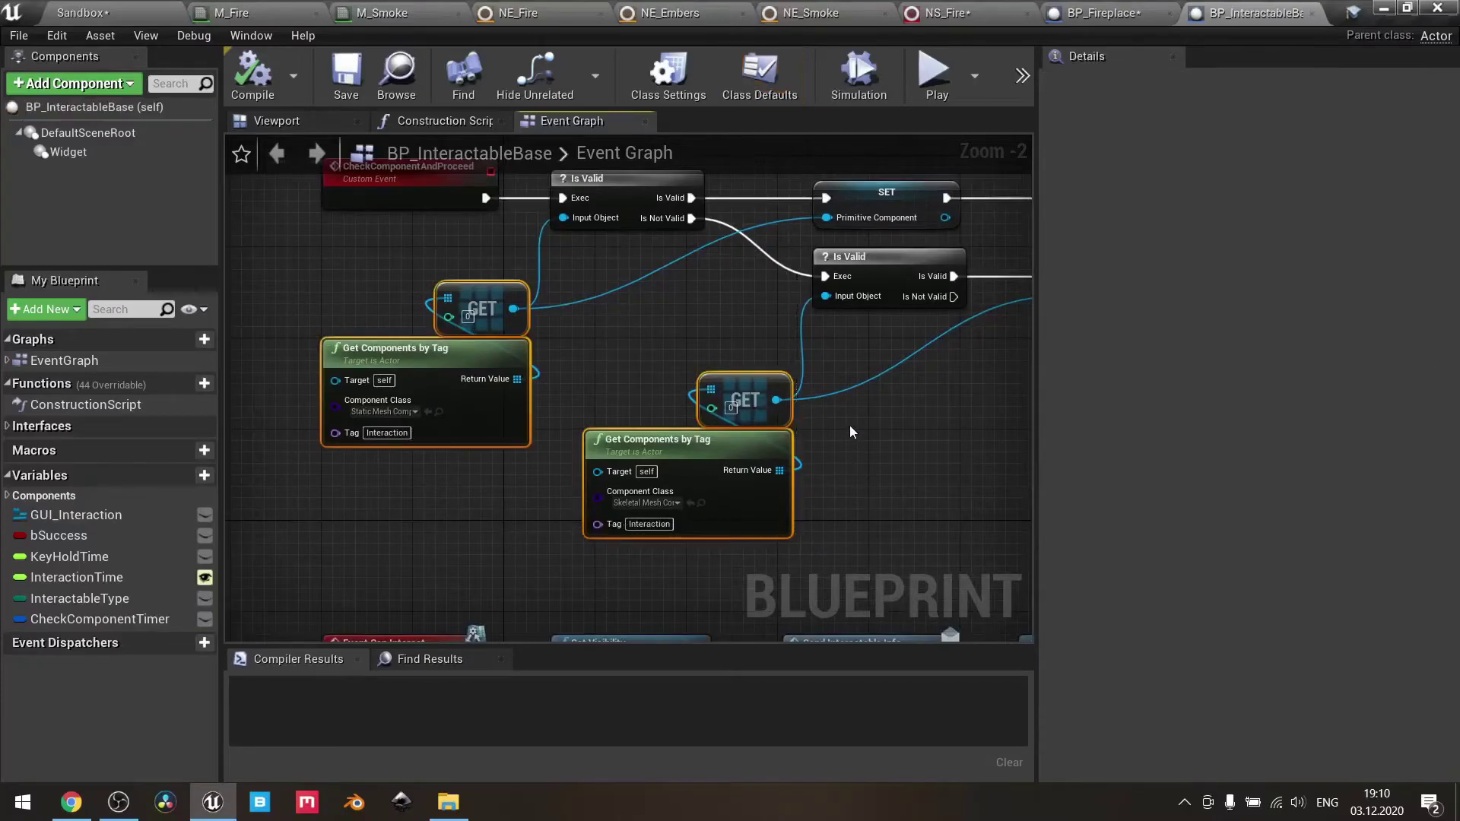
pyautogui.moveTo(850, 426); pyautogui.dragTo(811, 540, button='right')
pyautogui.click(607, 440)
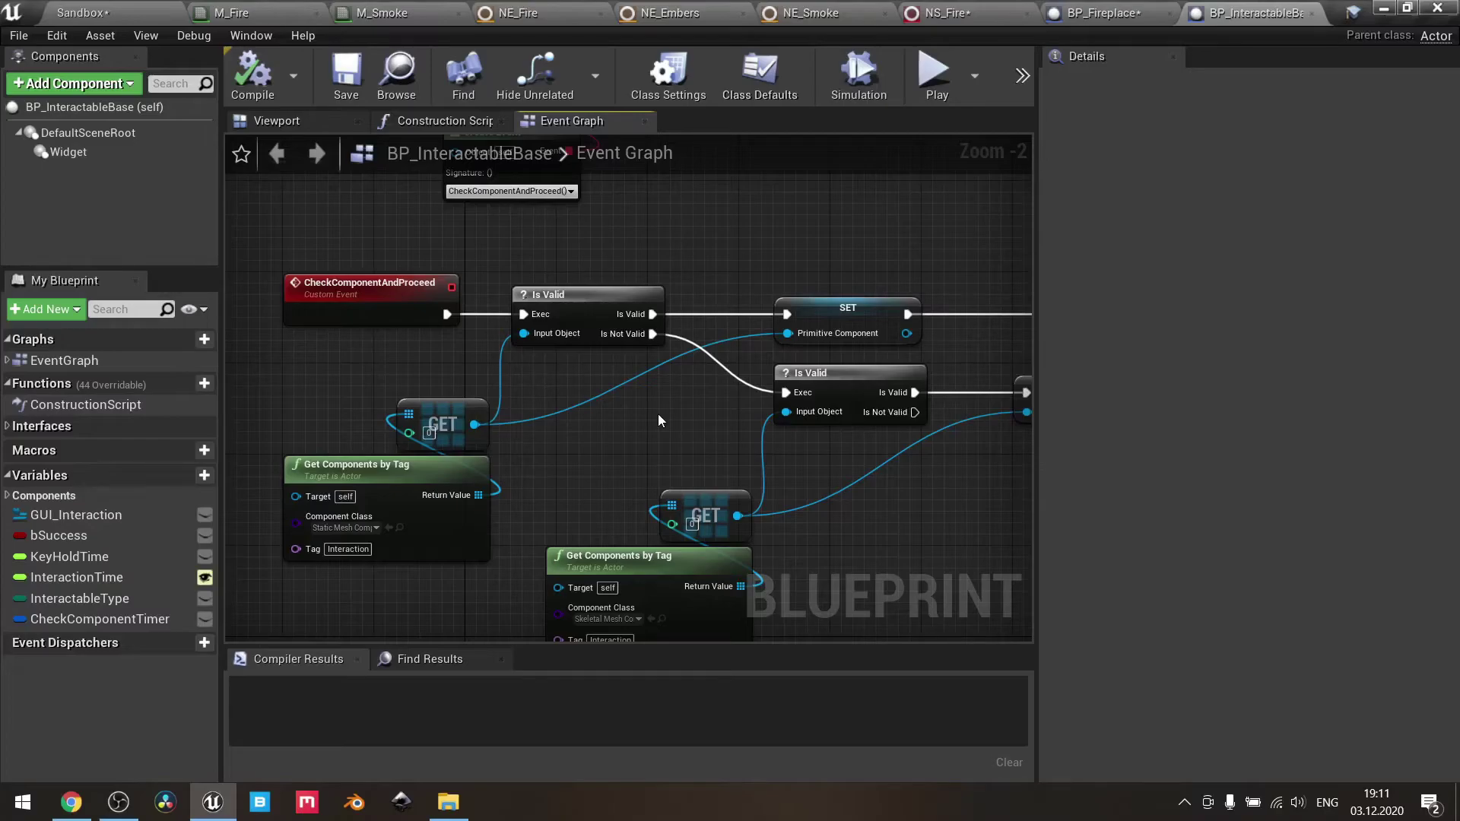
pyautogui.moveTo(659, 414); pyautogui.dragTo(654, 308, button='right')
pyautogui.moveTo(272, 264); pyautogui.dragTo(668, 591)
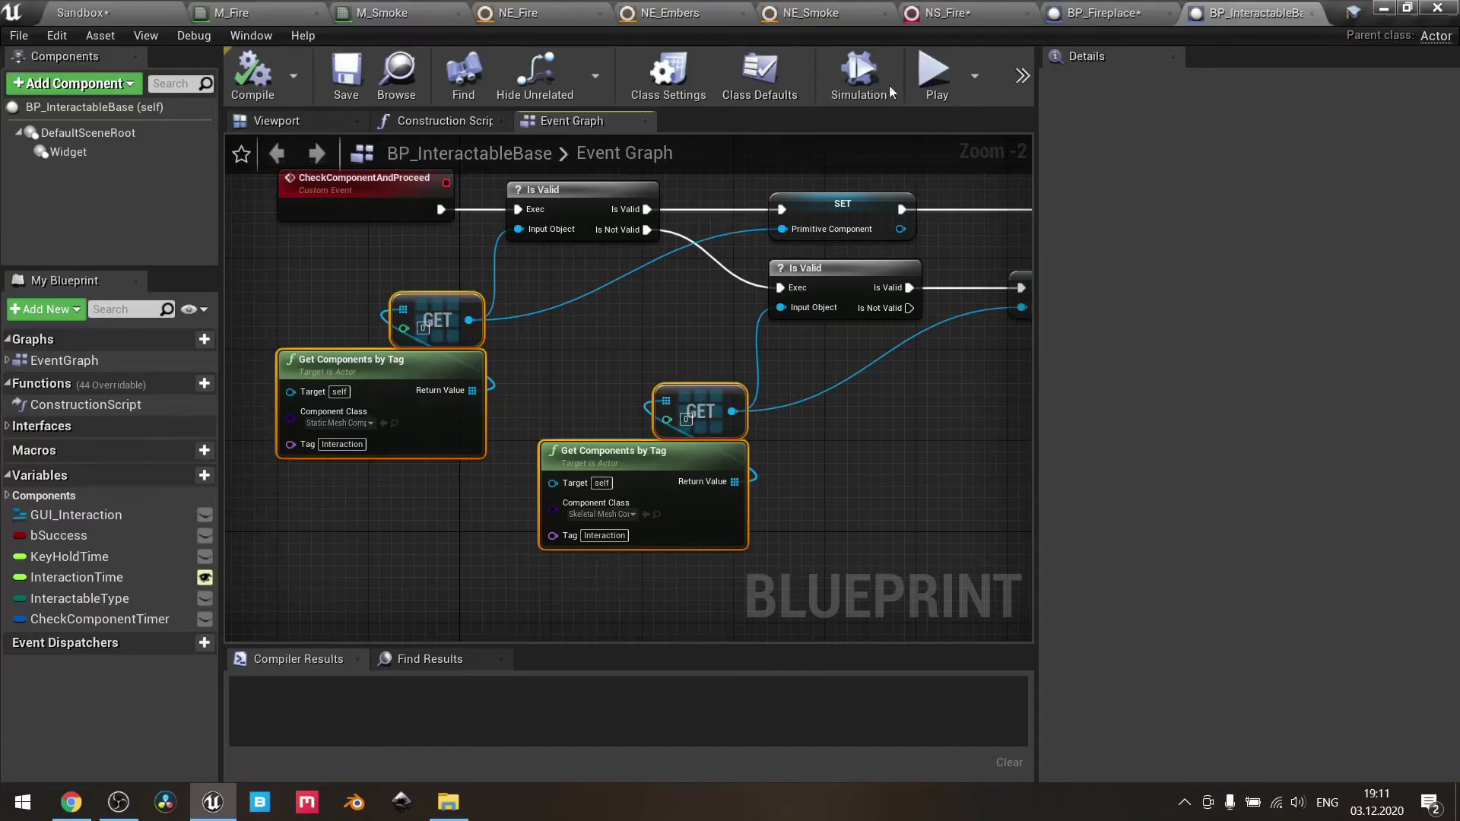
# - Inspect the Log component inside the unlit fireplace in the BP_Fireplace viewport, up close and from a distance
pyautogui.click(1103, 13)
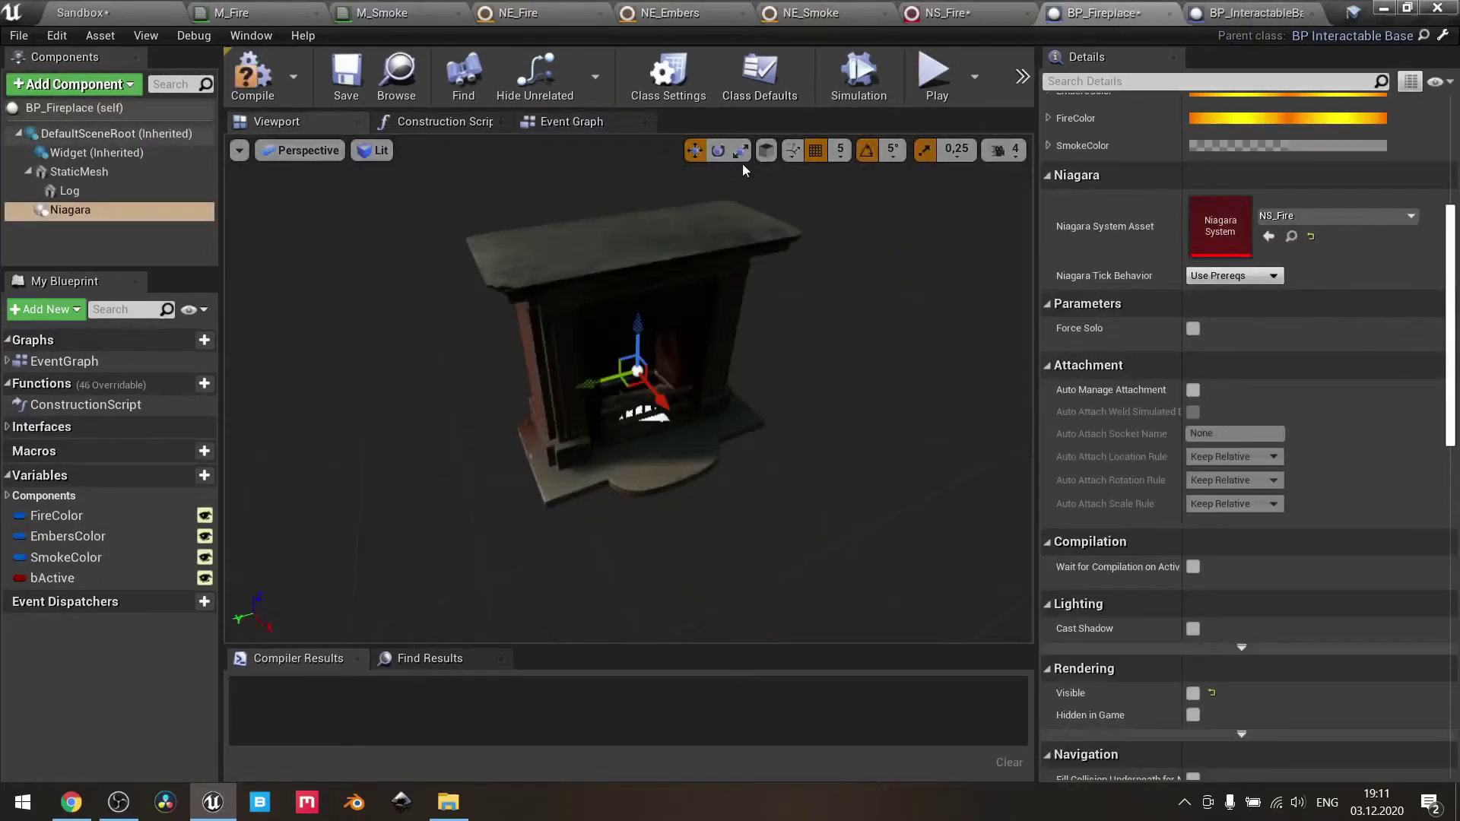
pyautogui.scroll(4, 629, 389)
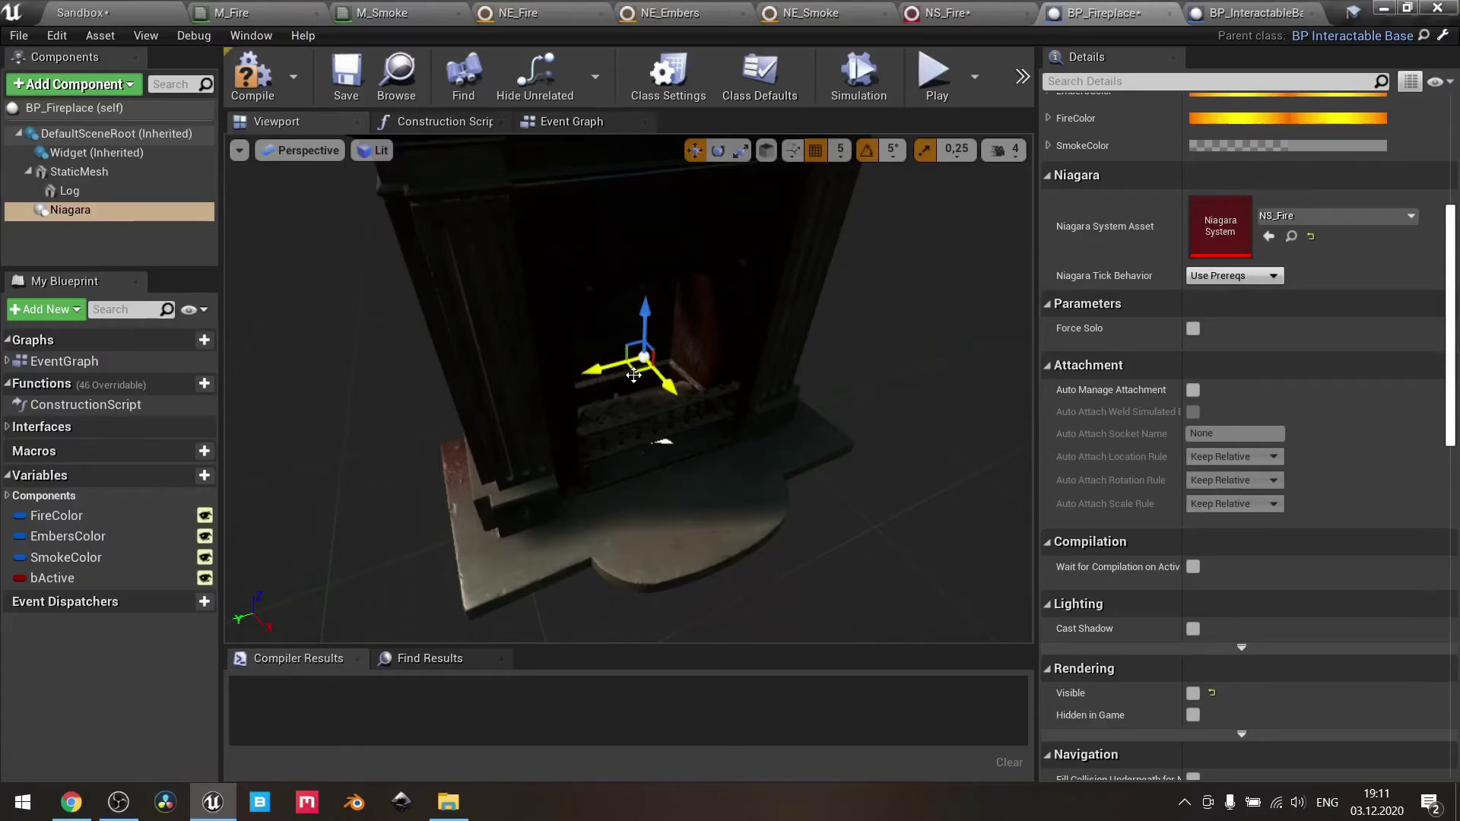
pyautogui.click(72, 191)
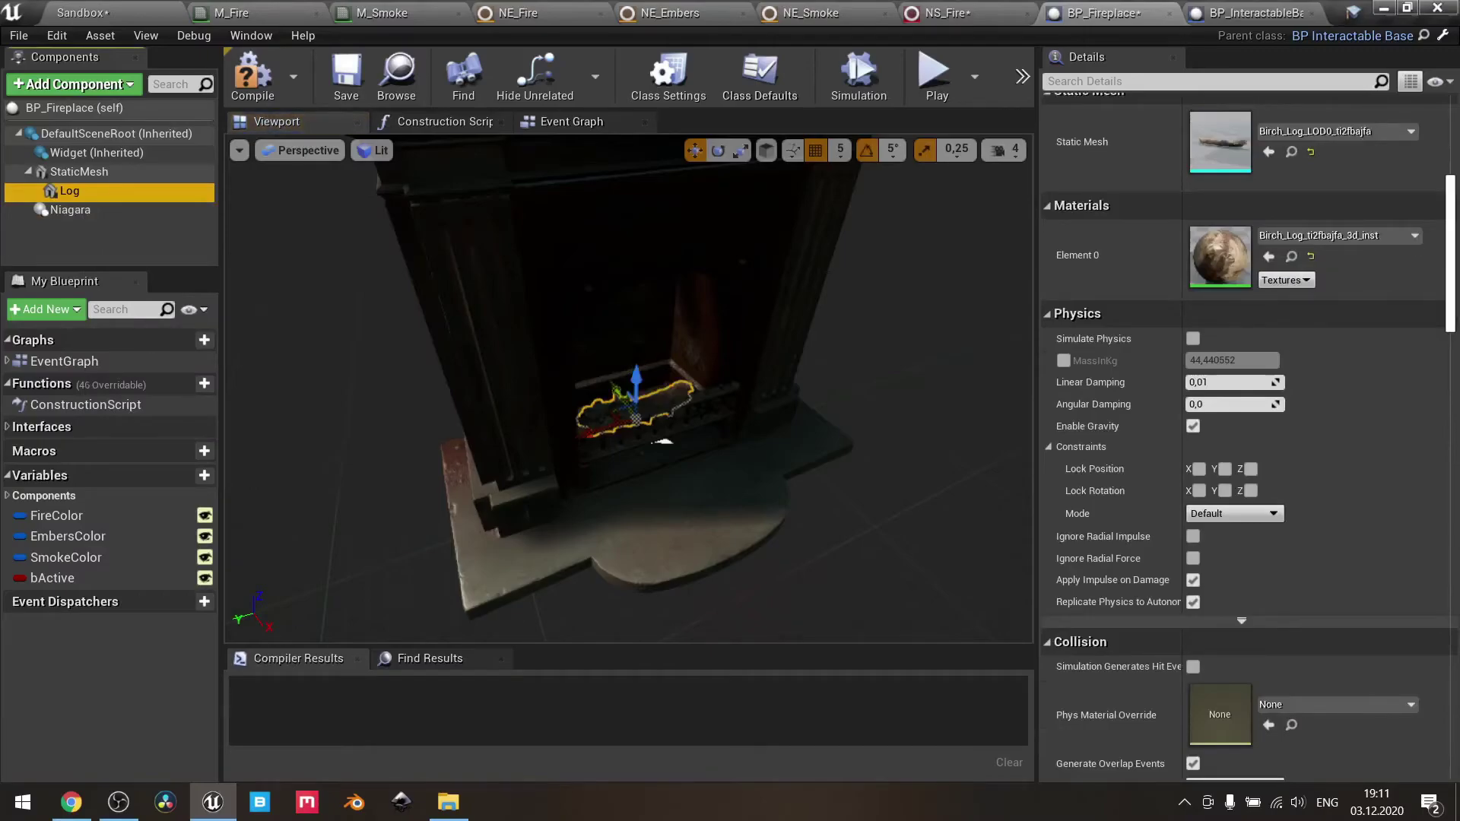
pyautogui.scroll(-5, 629, 390)
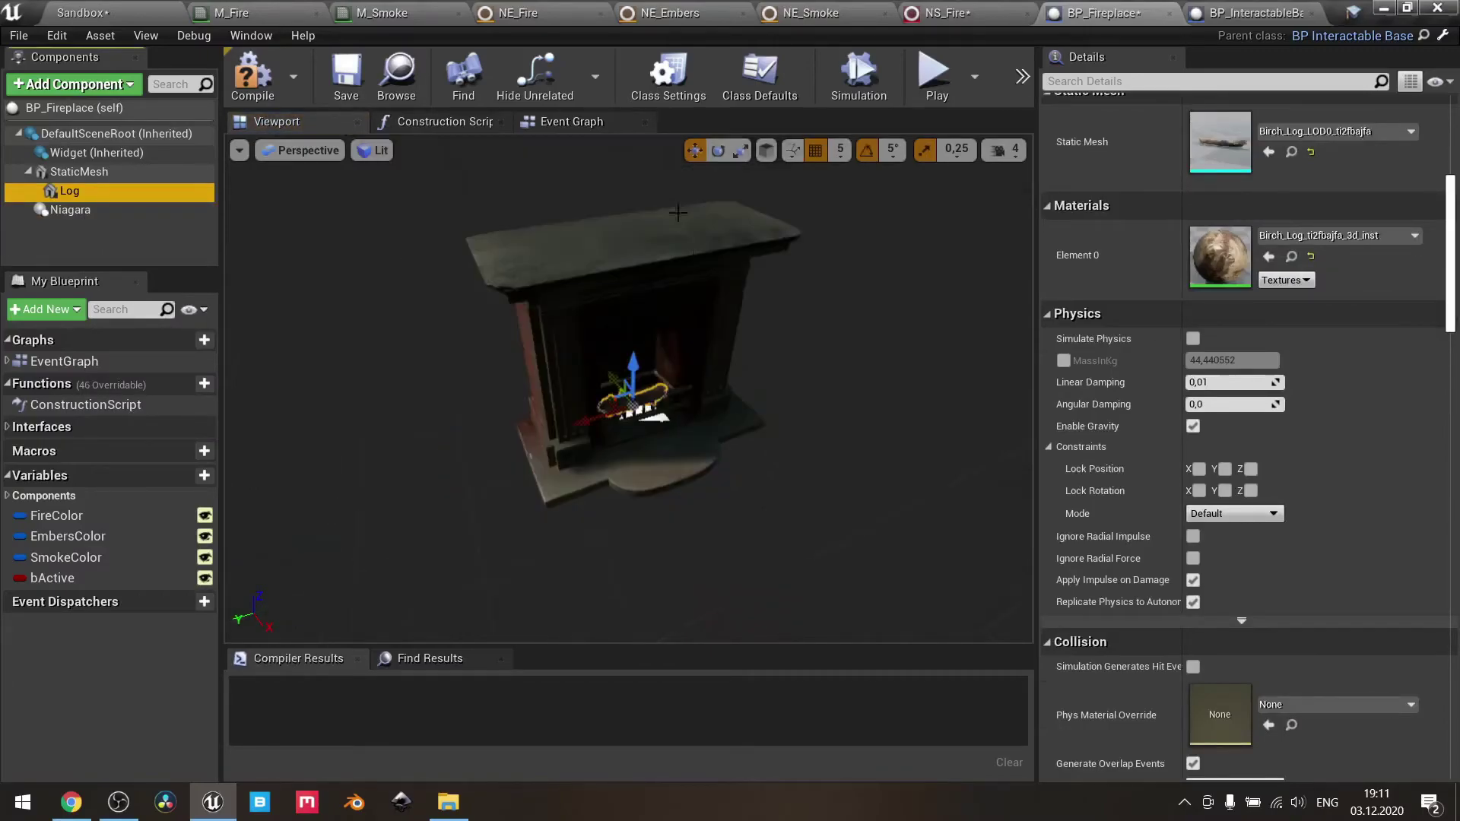
pyautogui.scroll(5, 629, 389)
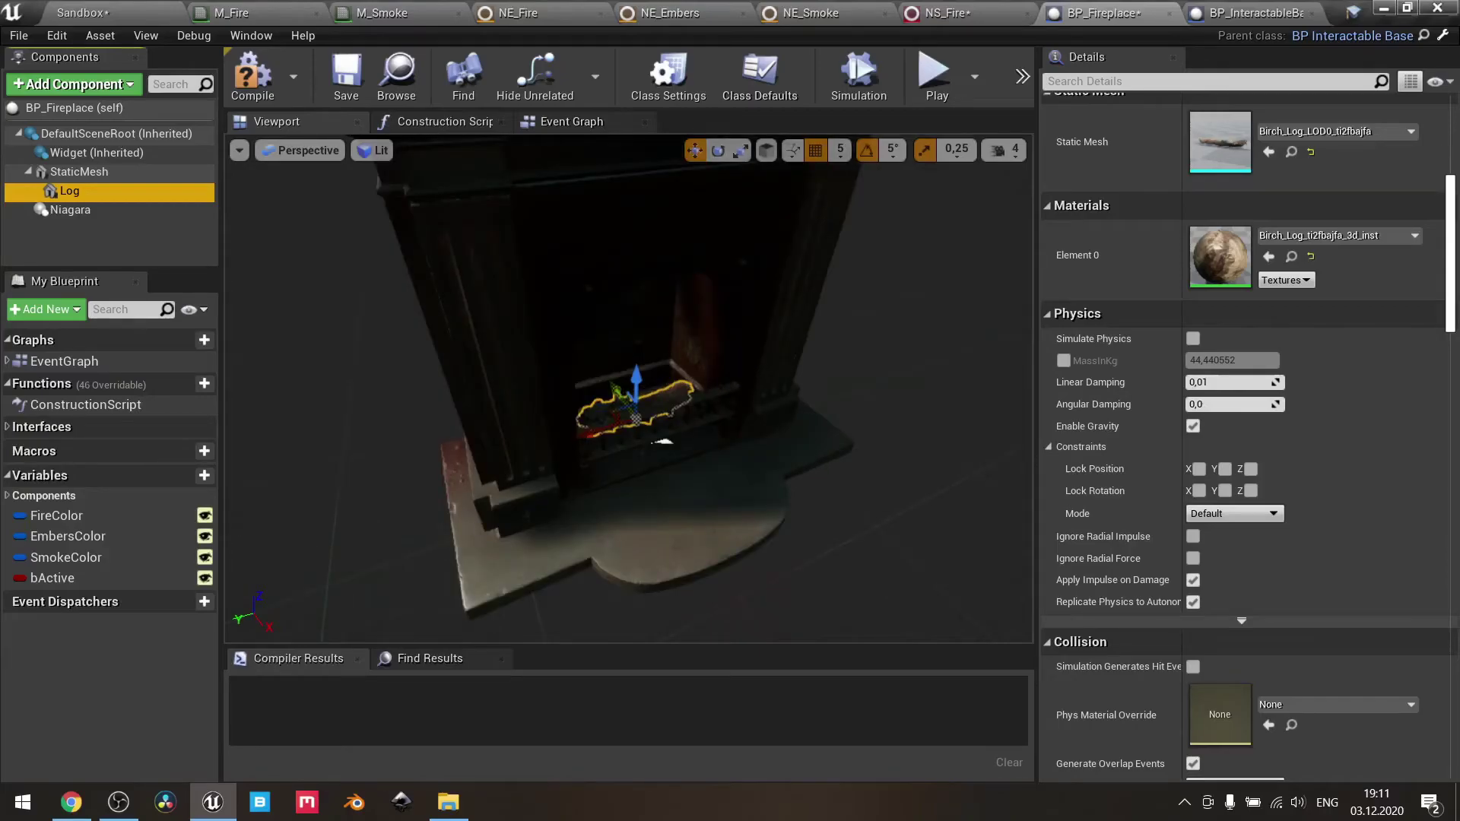
# - Return to the BP_InteractableBase event graph and review the Tag inputs of its Get Components by Tag nodes
pyautogui.click(1251, 13)
pyautogui.click(584, 327)
pyautogui.scroll(-2, 696, 240)
pyautogui.moveTo(690, 279); pyautogui.dragTo(655, 276, button='right')
pyautogui.scroll(2, 588, 331)
pyautogui.scroll(-2, 587, 332)
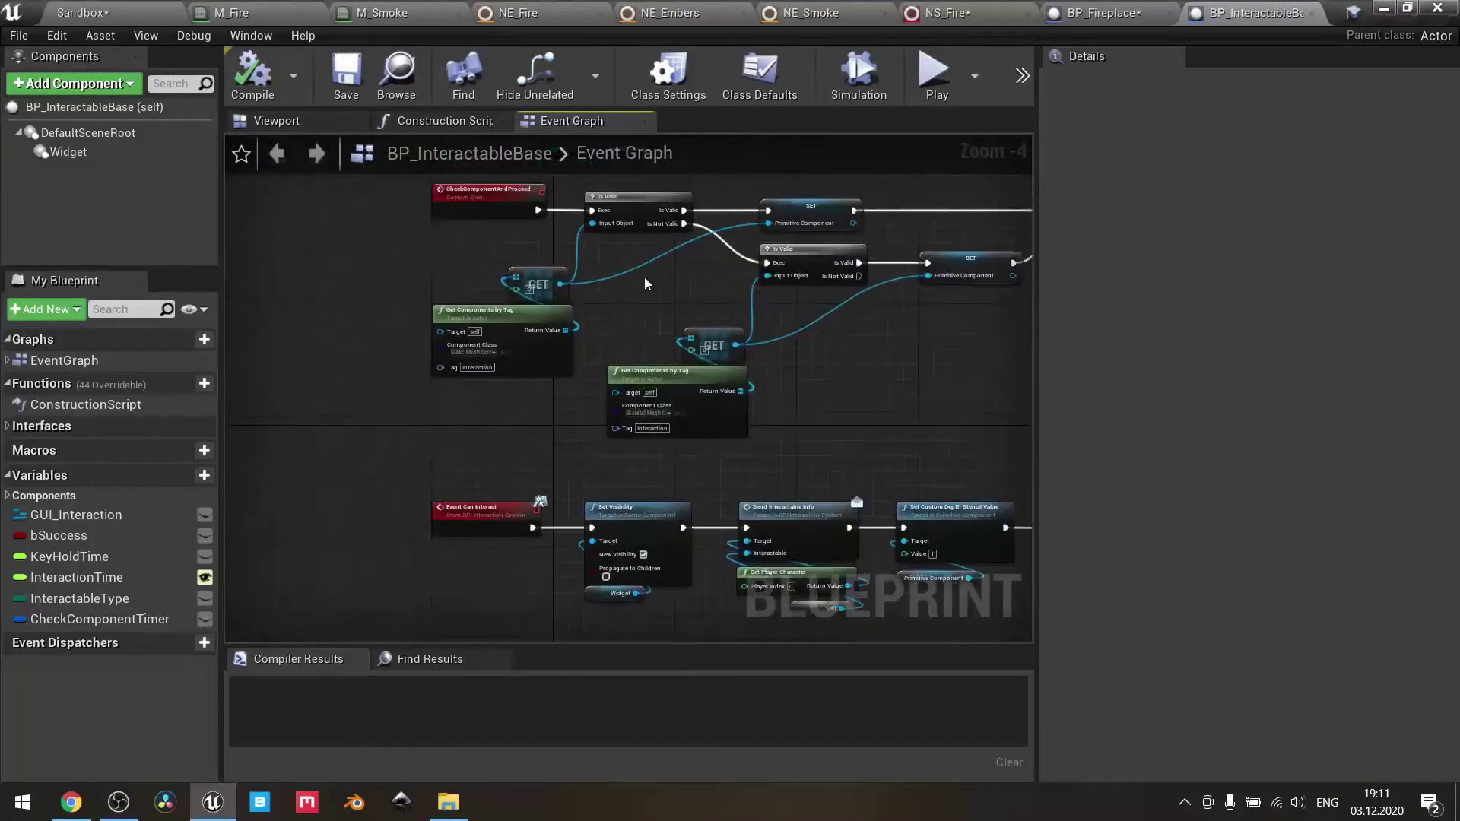
pyautogui.scroll(2, 618, 290)
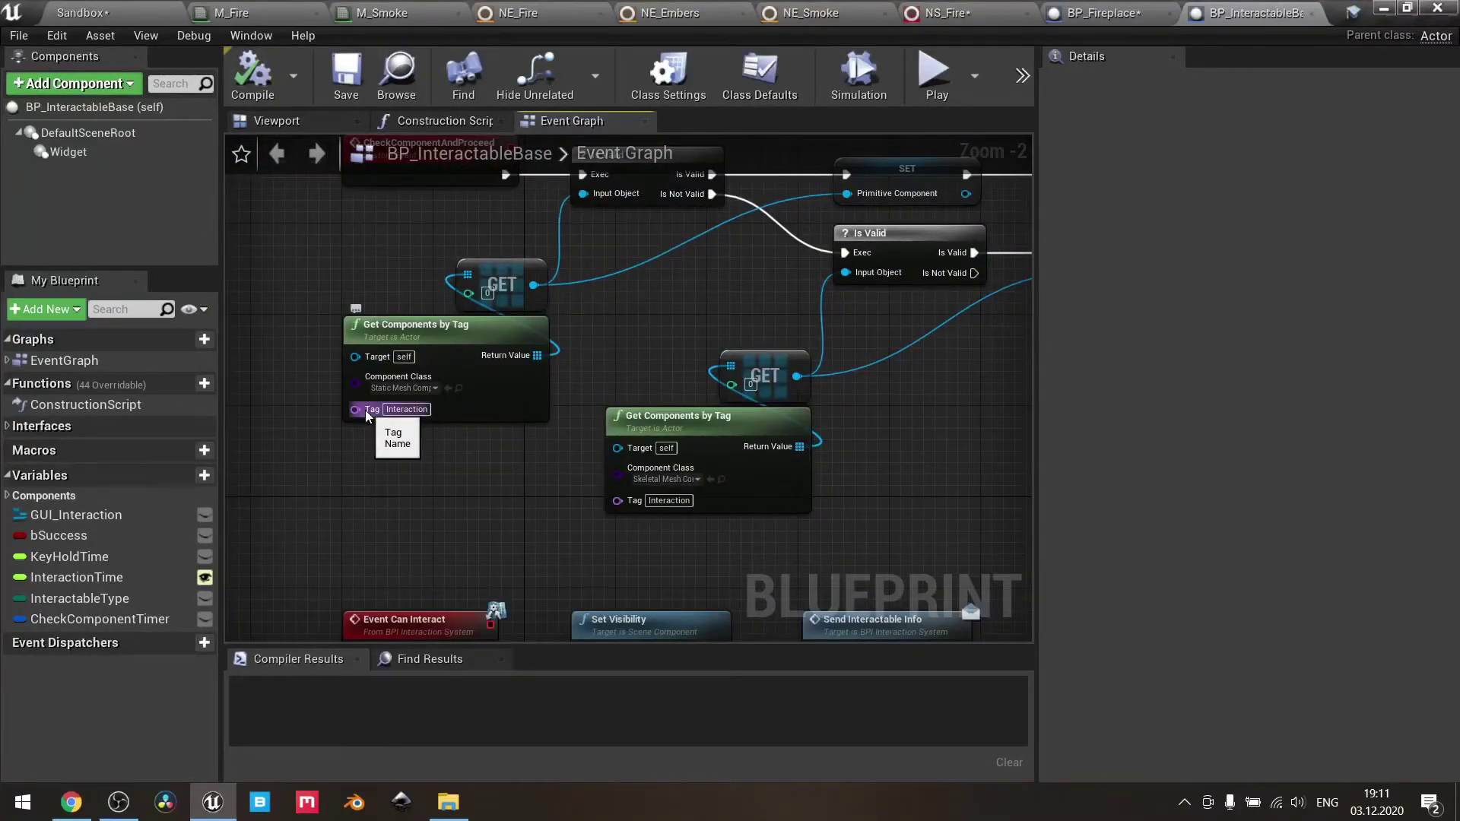
# - Examine how Event BeginPlay in BP_InteractableBase starts the looping timer that calls CheckComponentAndProceed
pyautogui.scroll(-1, 365, 410)
pyautogui.moveTo(436, 405); pyautogui.dragTo(466, 473, button='right')
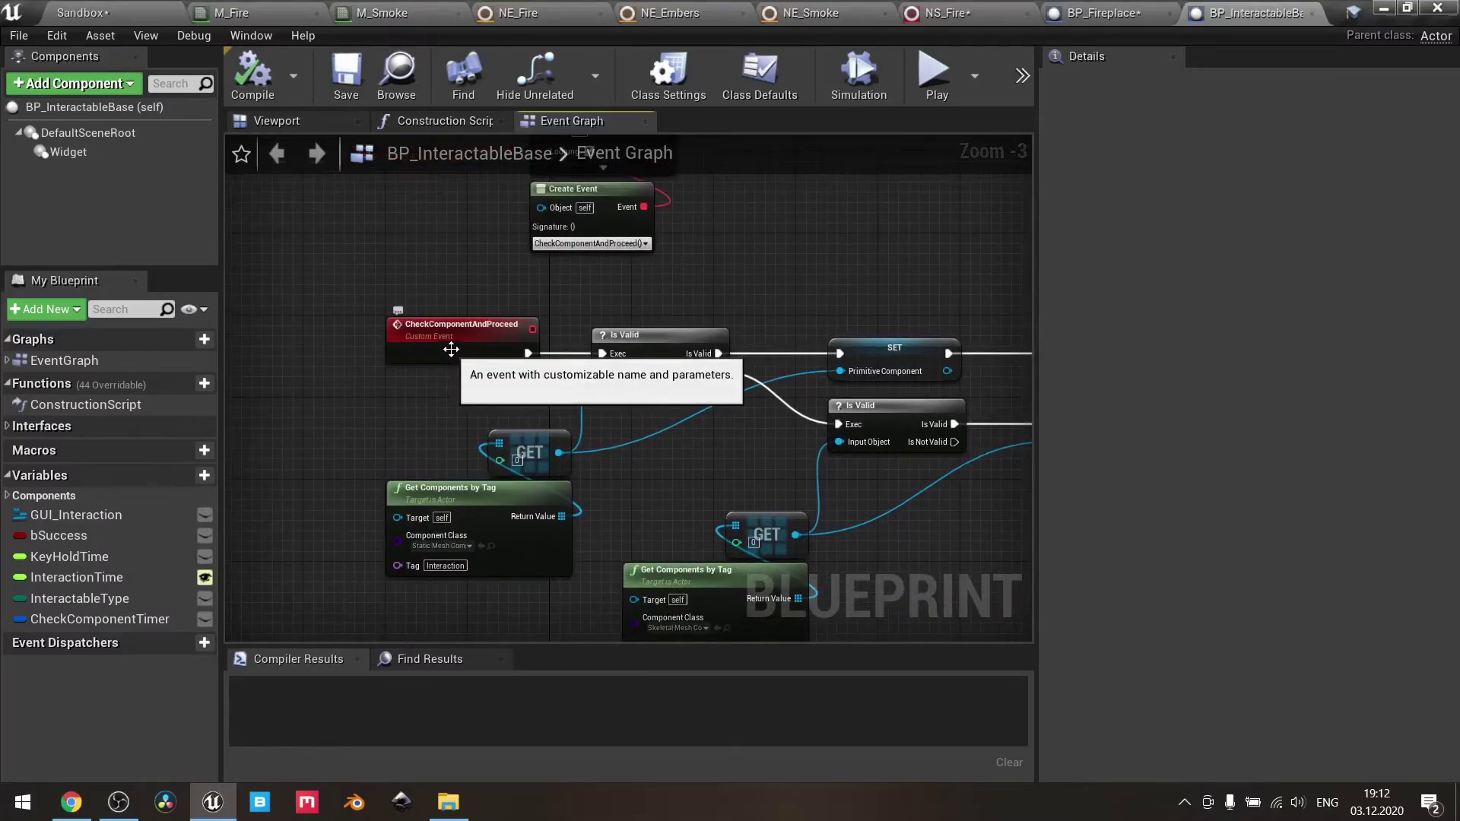
pyautogui.moveTo(482, 271); pyautogui.dragTo(417, 459, button='right')
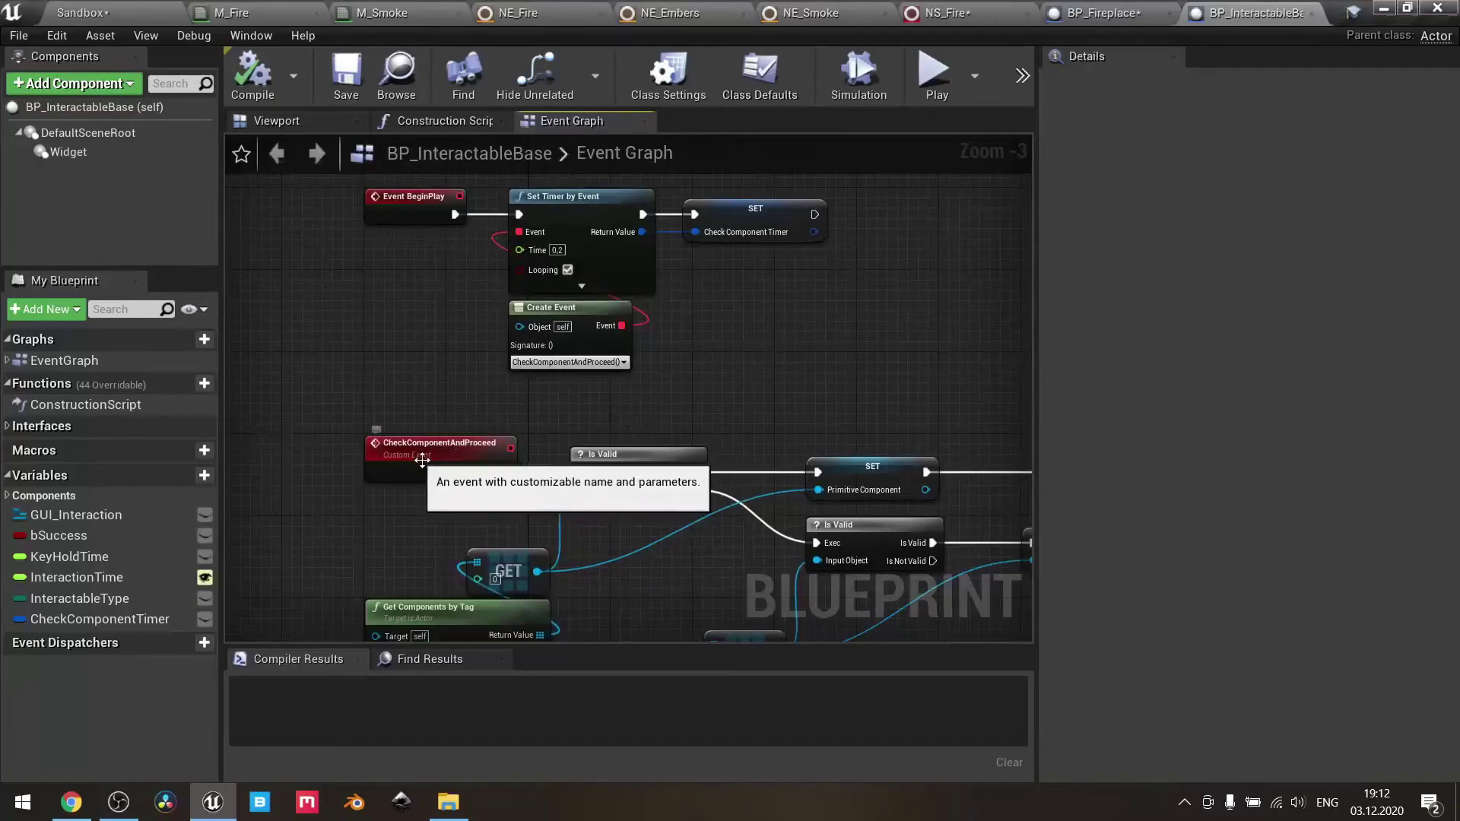
pyautogui.moveTo(410, 275); pyautogui.dragTo(417, 409, button='right')
pyautogui.scroll(3, 418, 399)
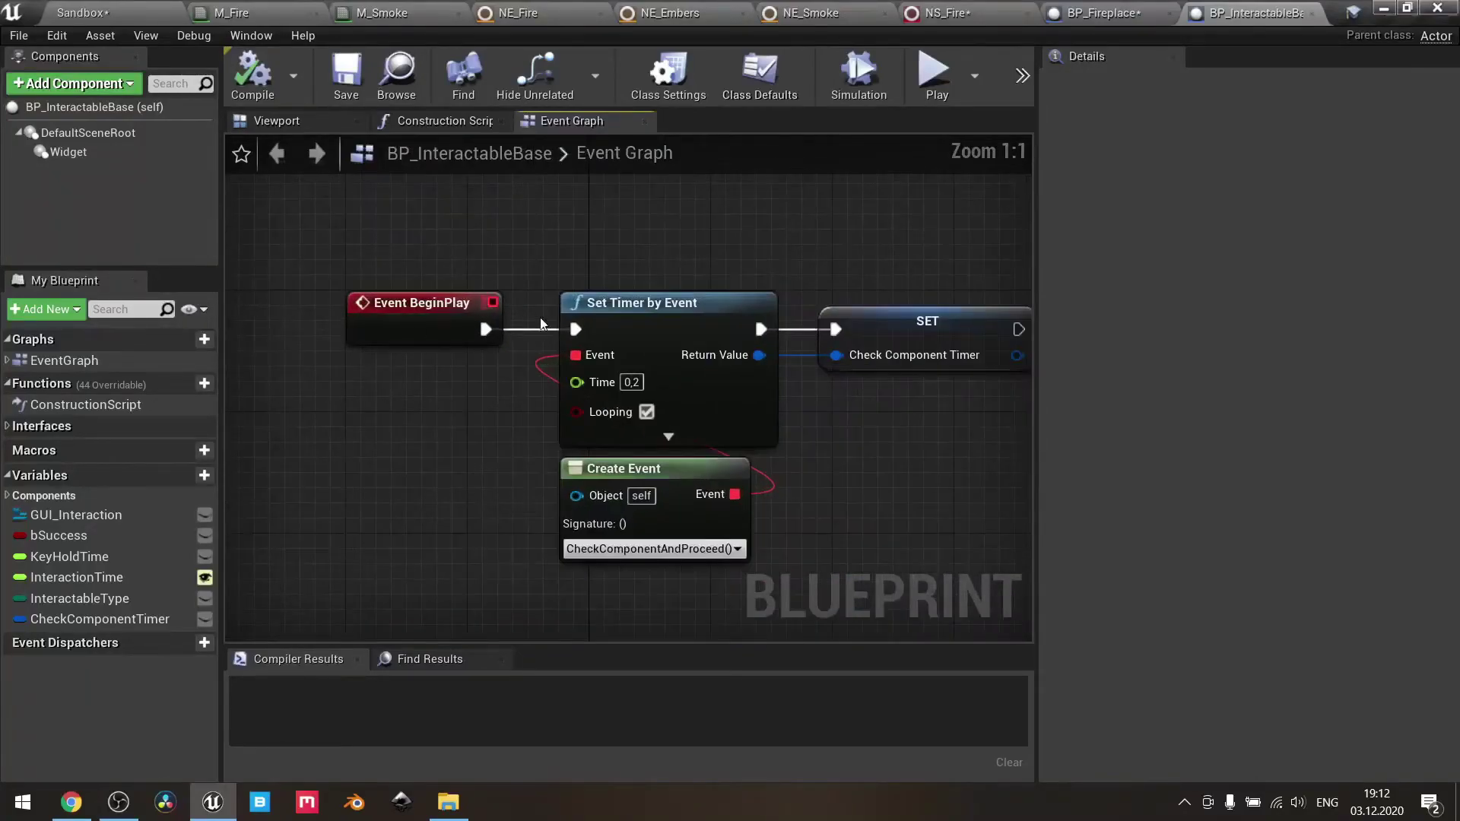
# - Follow CheckComponentAndProceed from the Create Event node down to its static mesh and skeletal mesh tag lookups
pyautogui.moveTo(496, 468); pyautogui.dragTo(407, 279, button='right')
pyautogui.scroll(-1, 553, 415)
pyautogui.moveTo(553, 415); pyautogui.dragTo(549, 255, button='right')
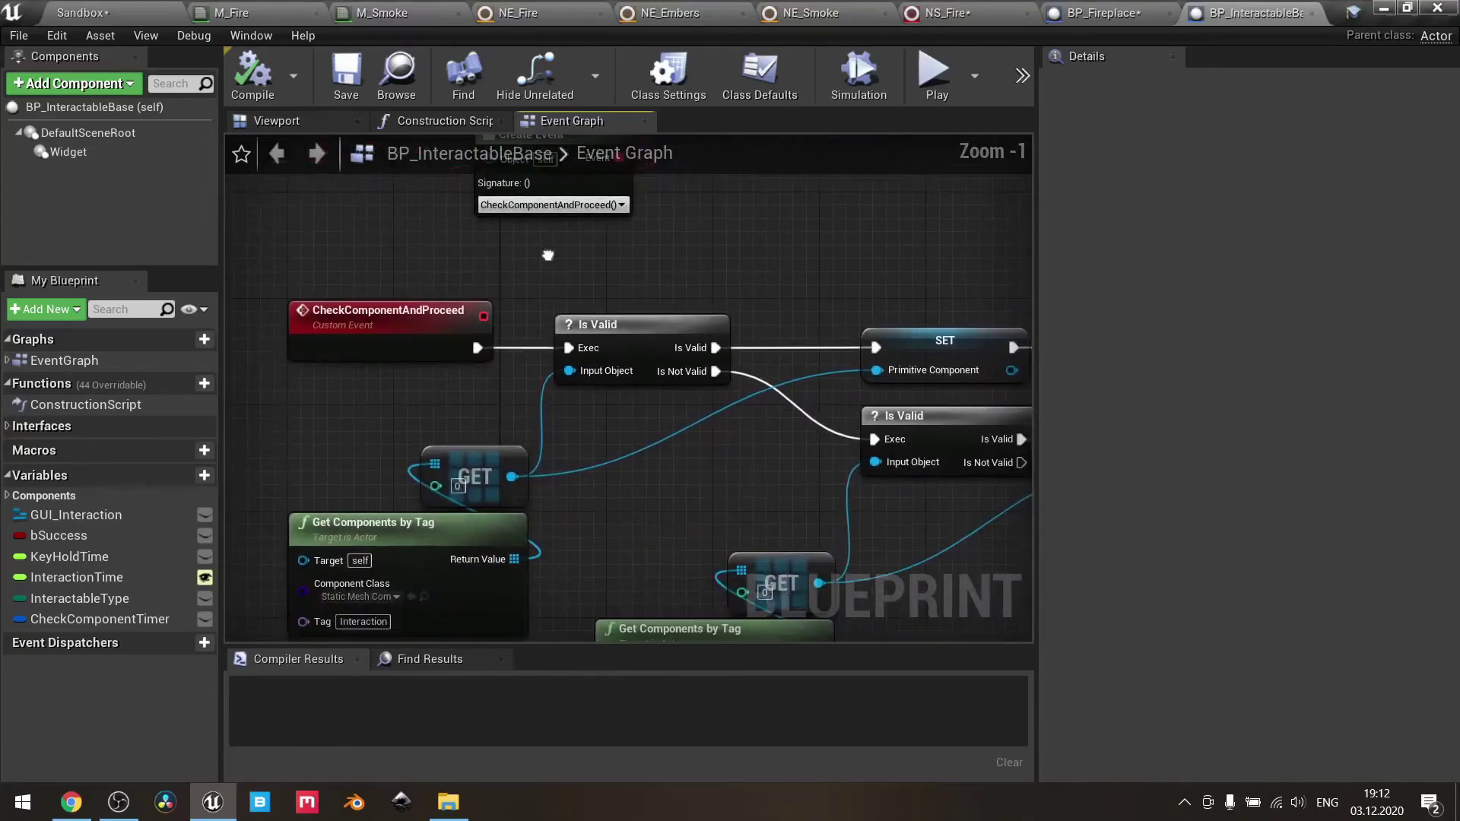
pyautogui.moveTo(488, 393); pyautogui.dragTo(619, 239, button='right')
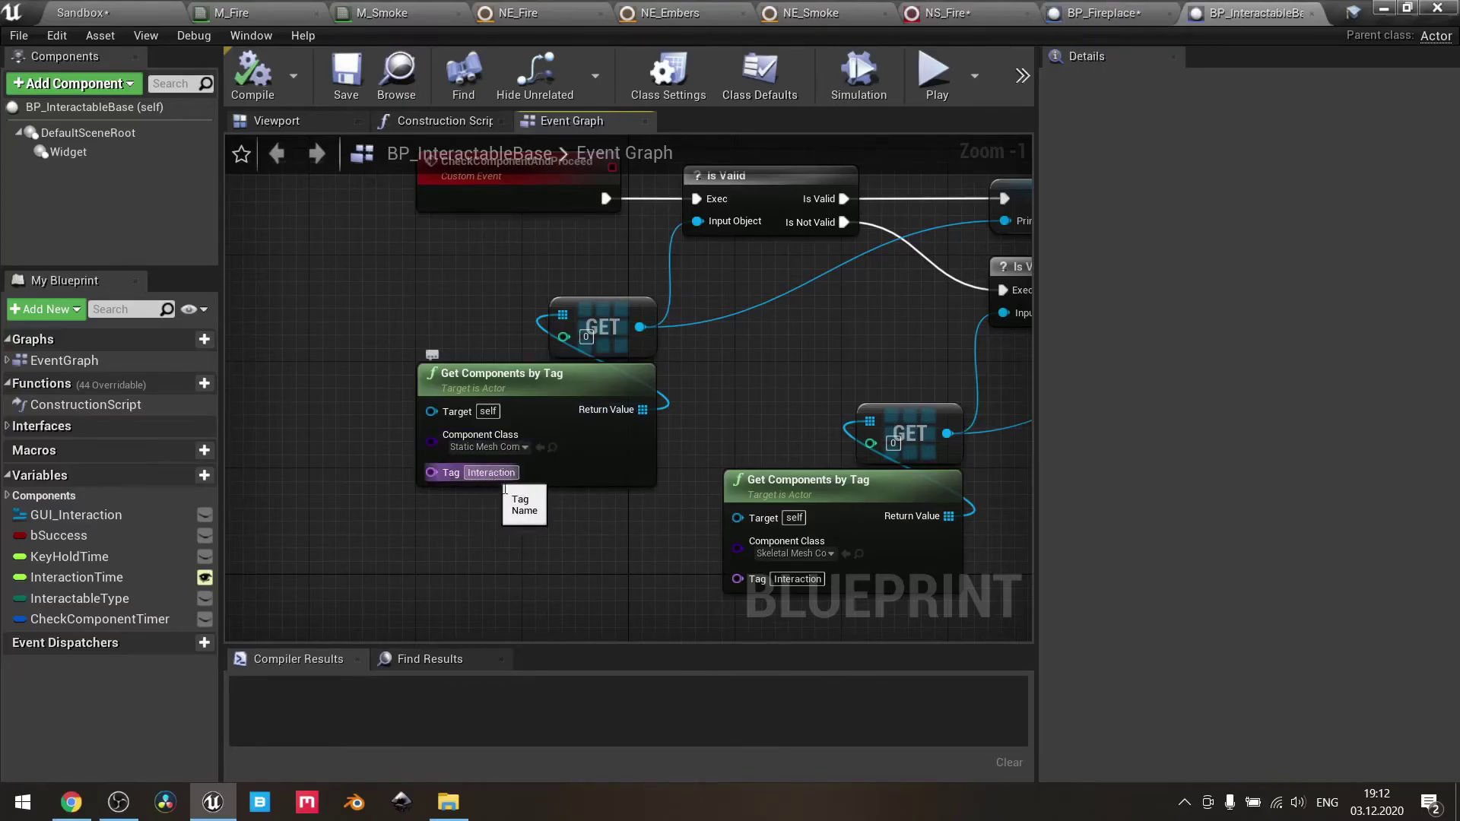
pyautogui.moveTo(681, 546); pyautogui.dragTo(613, 475, button='right')
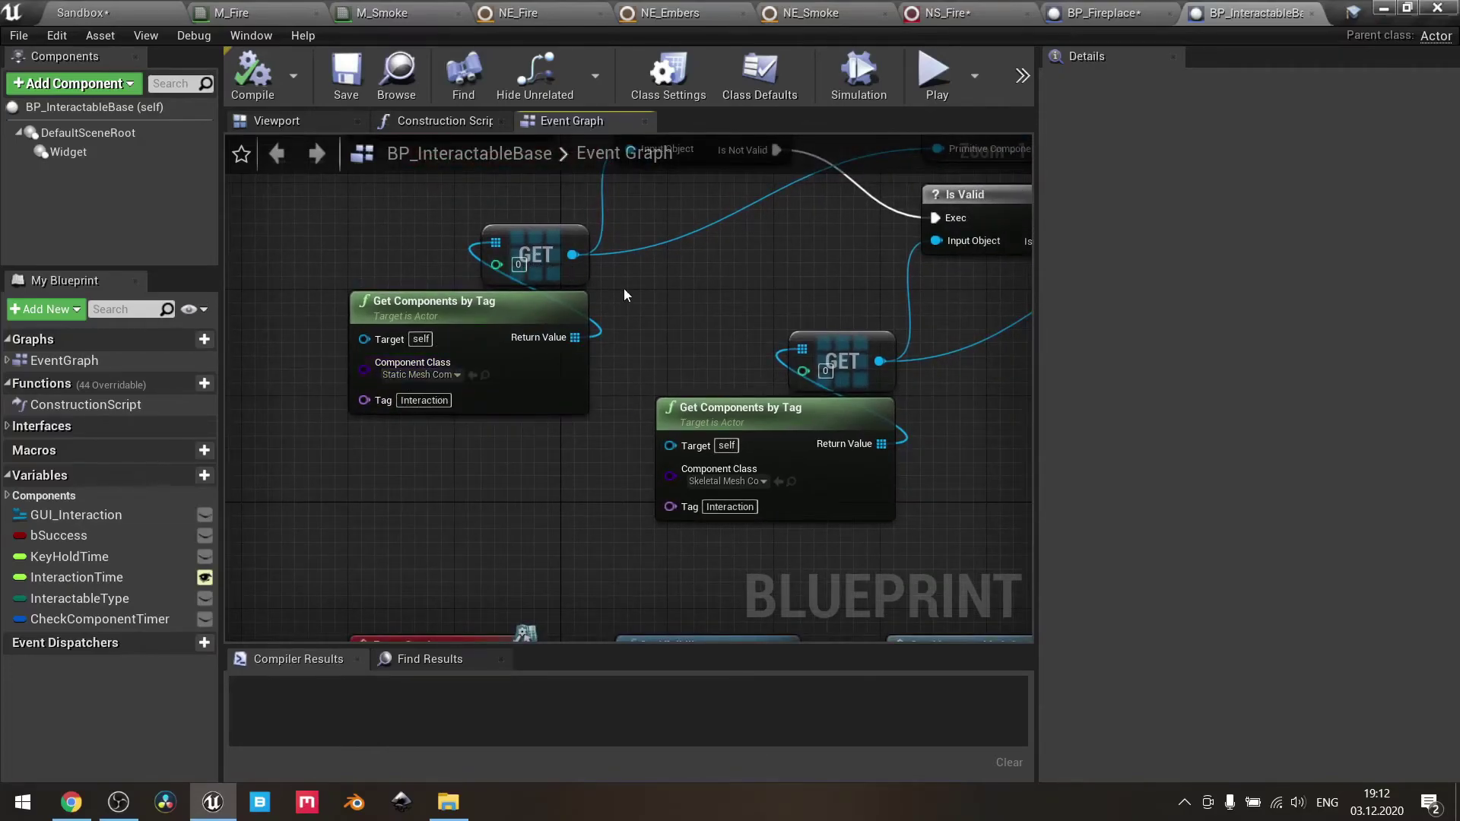
pyautogui.moveTo(639, 295); pyautogui.dragTo(667, 351, button='right')
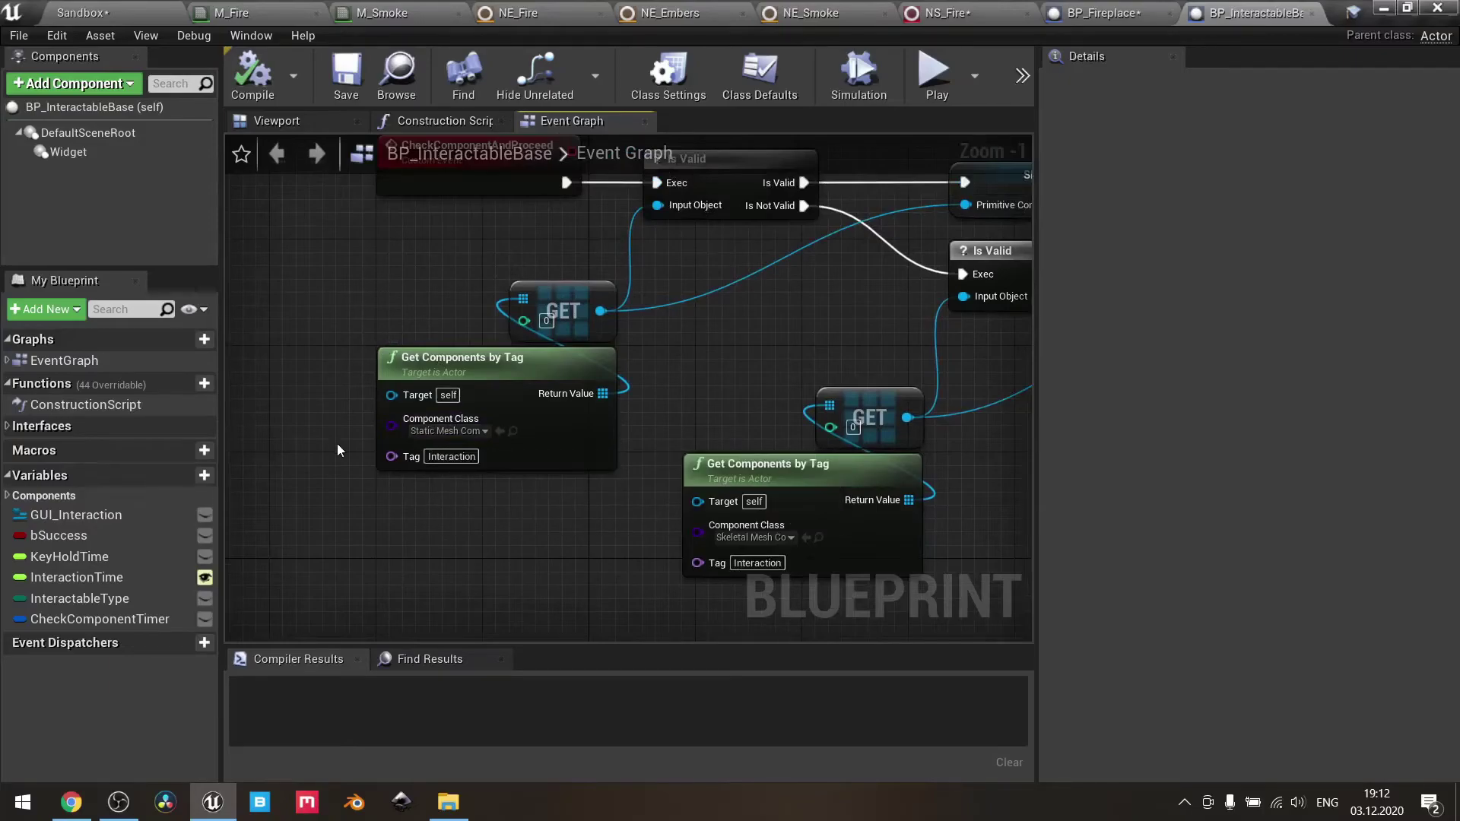
# - Compare the StaticMesh and Log components of BP_Fireplace with the tag lookup nodes in BP_InteractableBase
pyautogui.click(1099, 13)
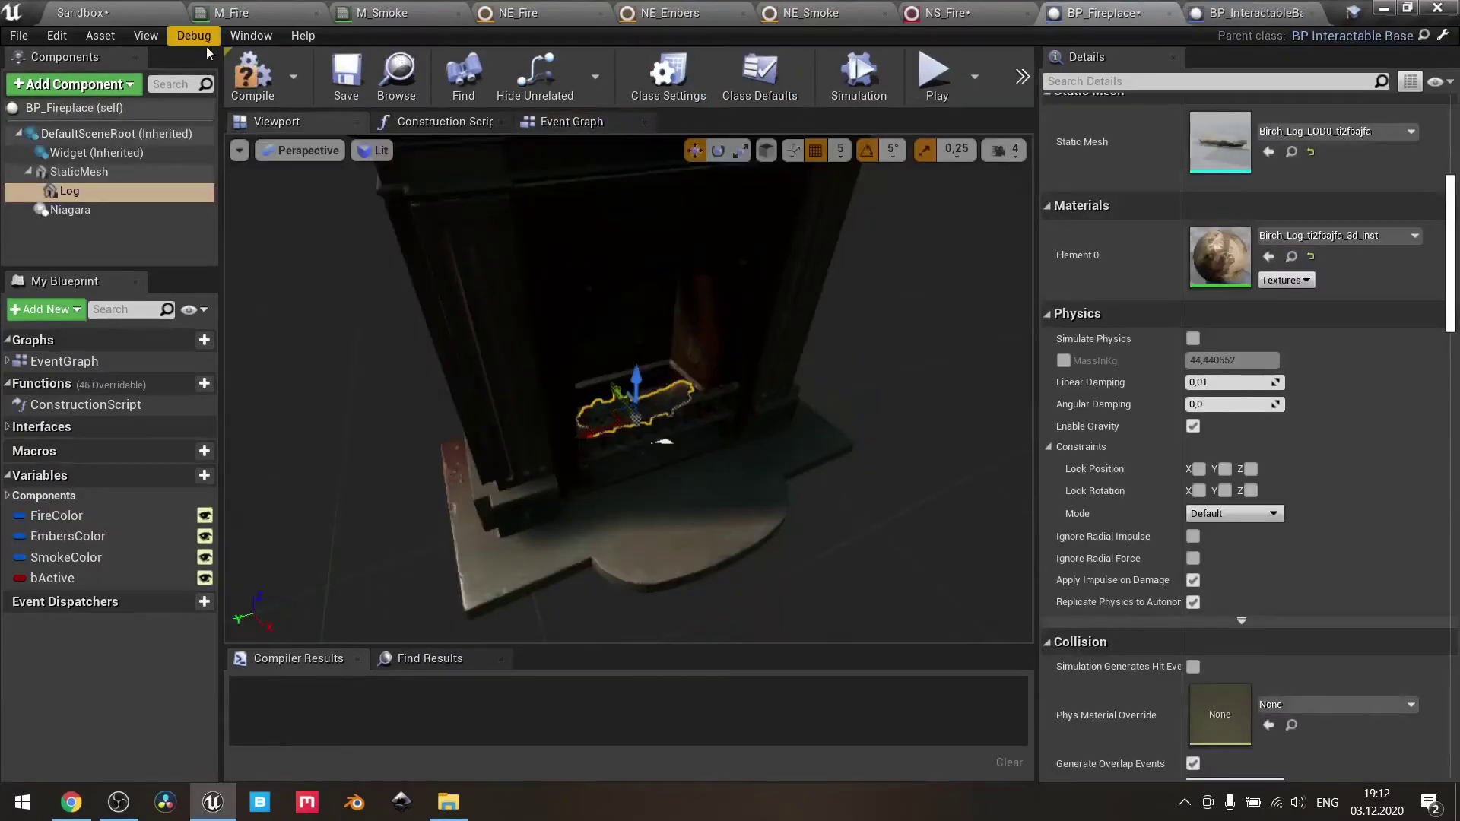
pyautogui.click(104, 167)
pyautogui.click(108, 187)
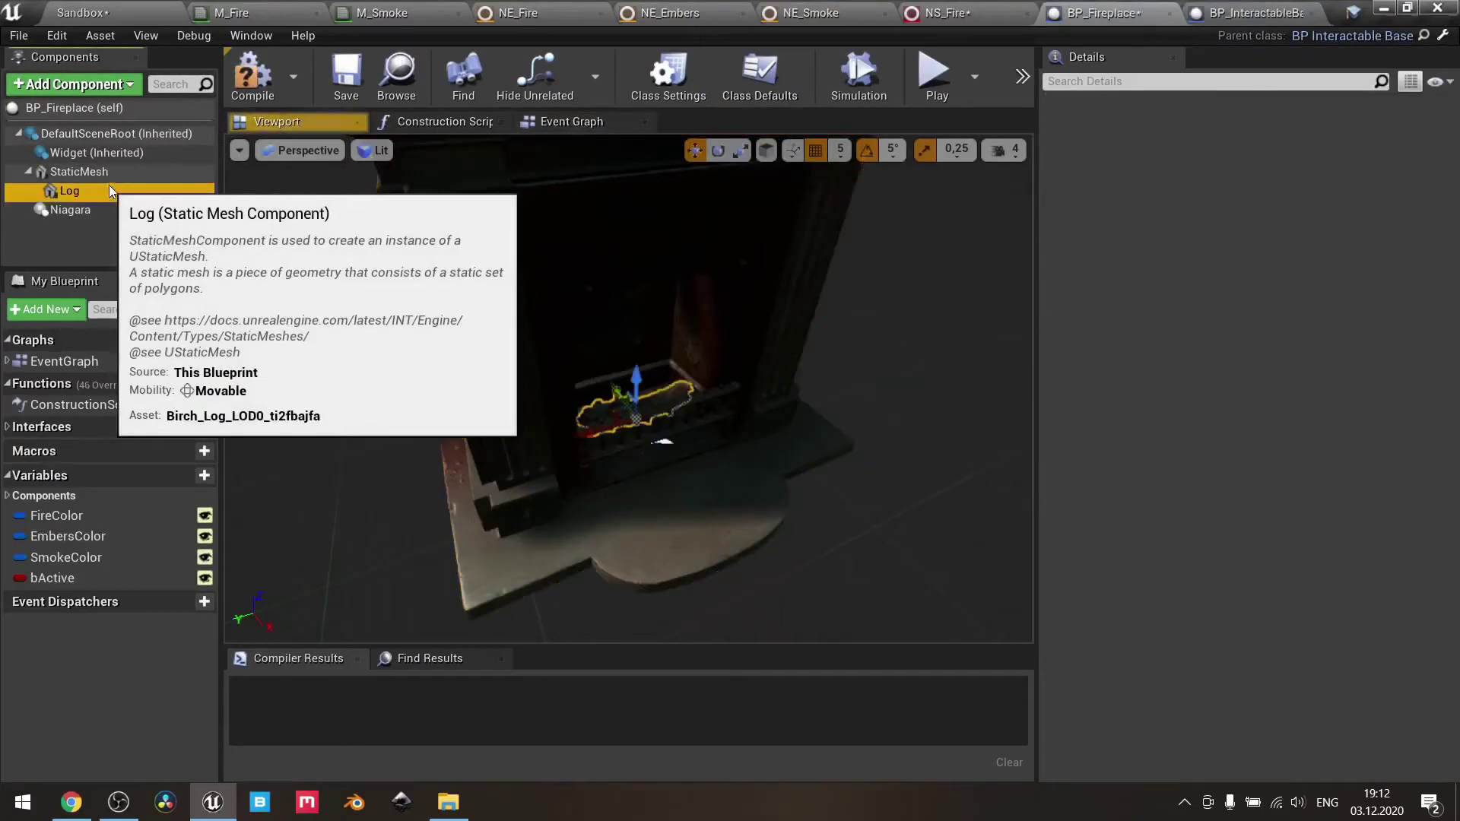
pyautogui.click(1247, 13)
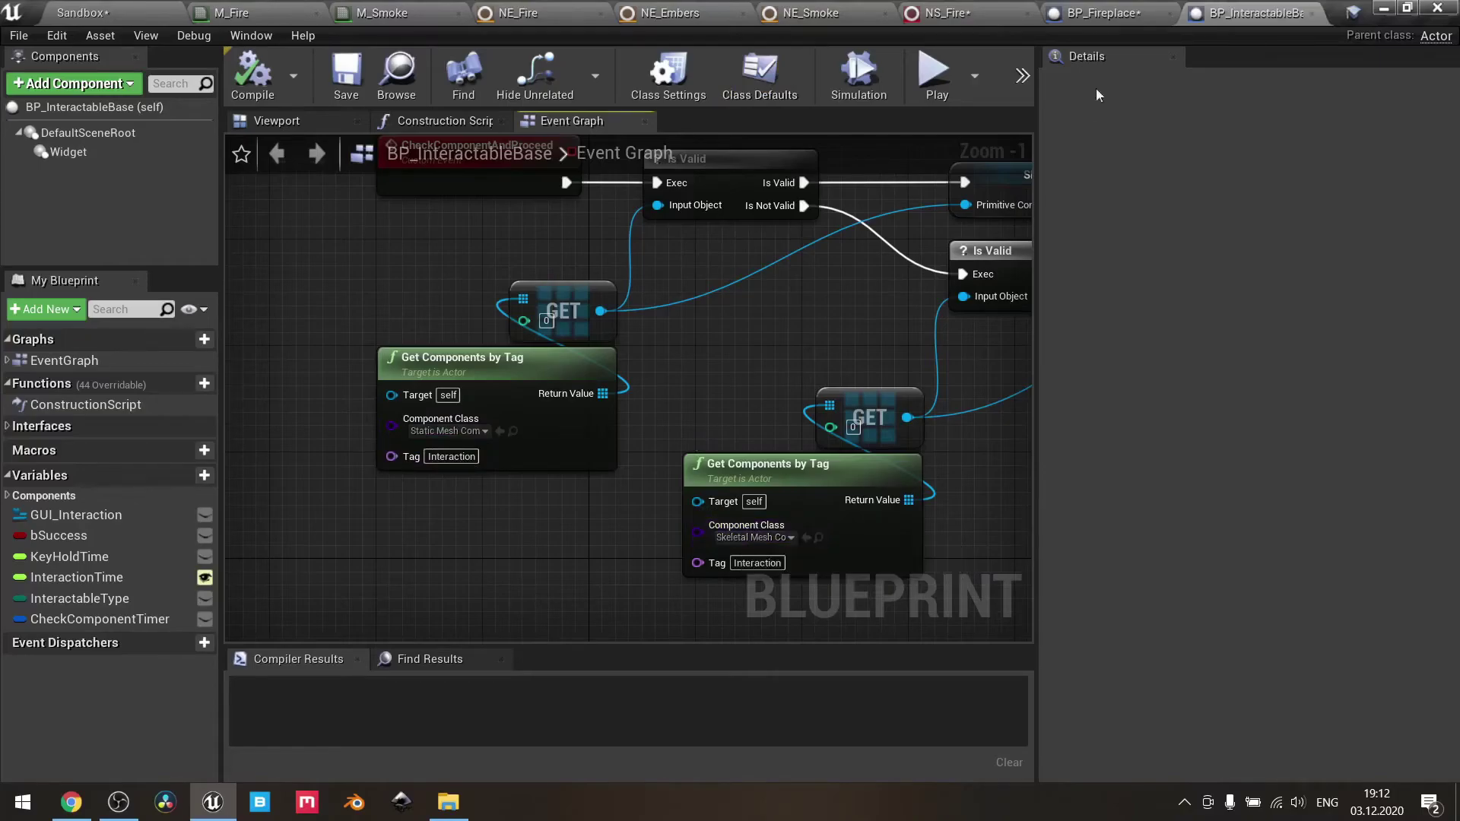
pyautogui.click(1107, 13)
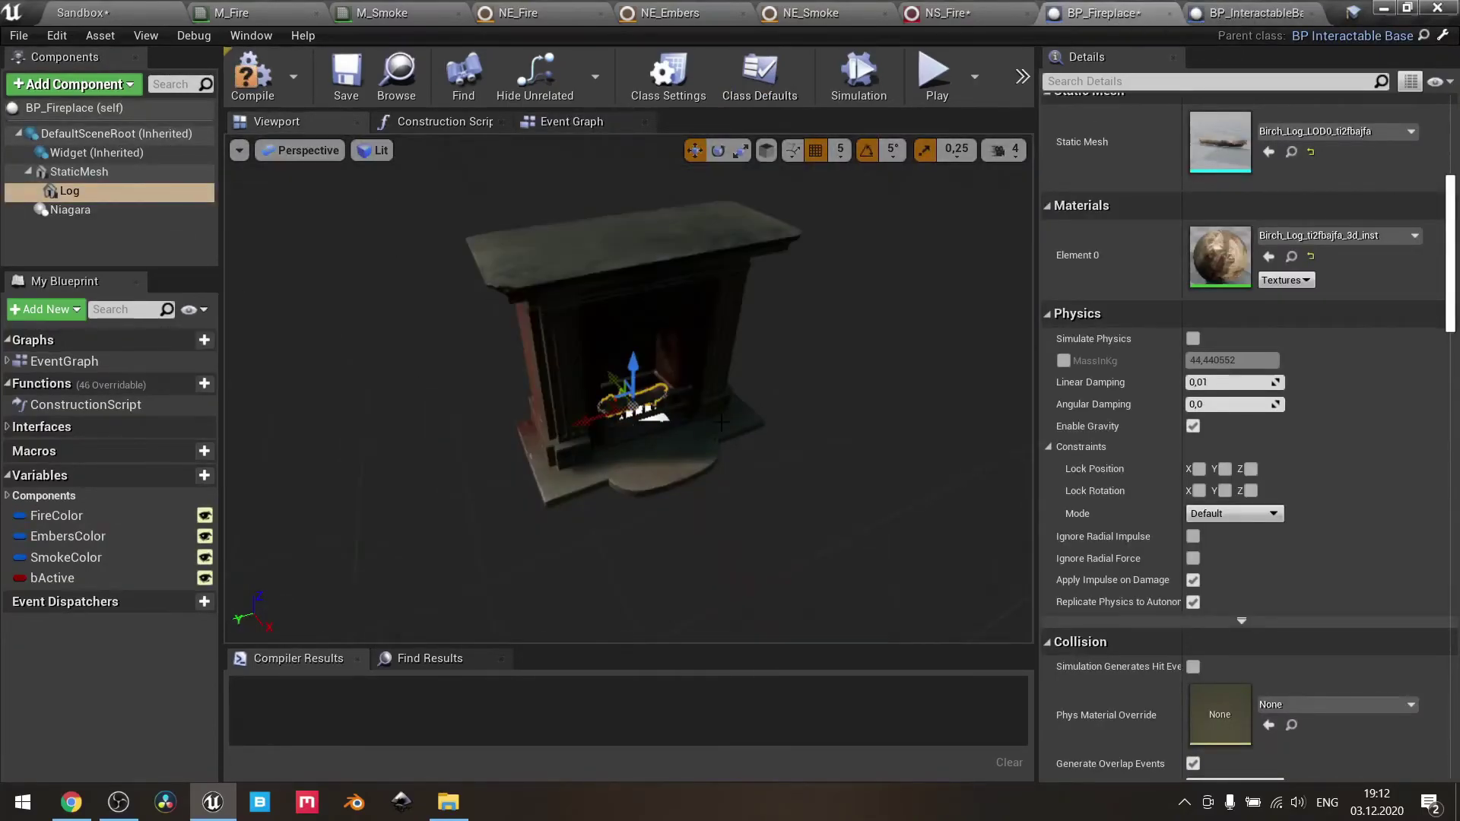
pyautogui.click(1219, 17)
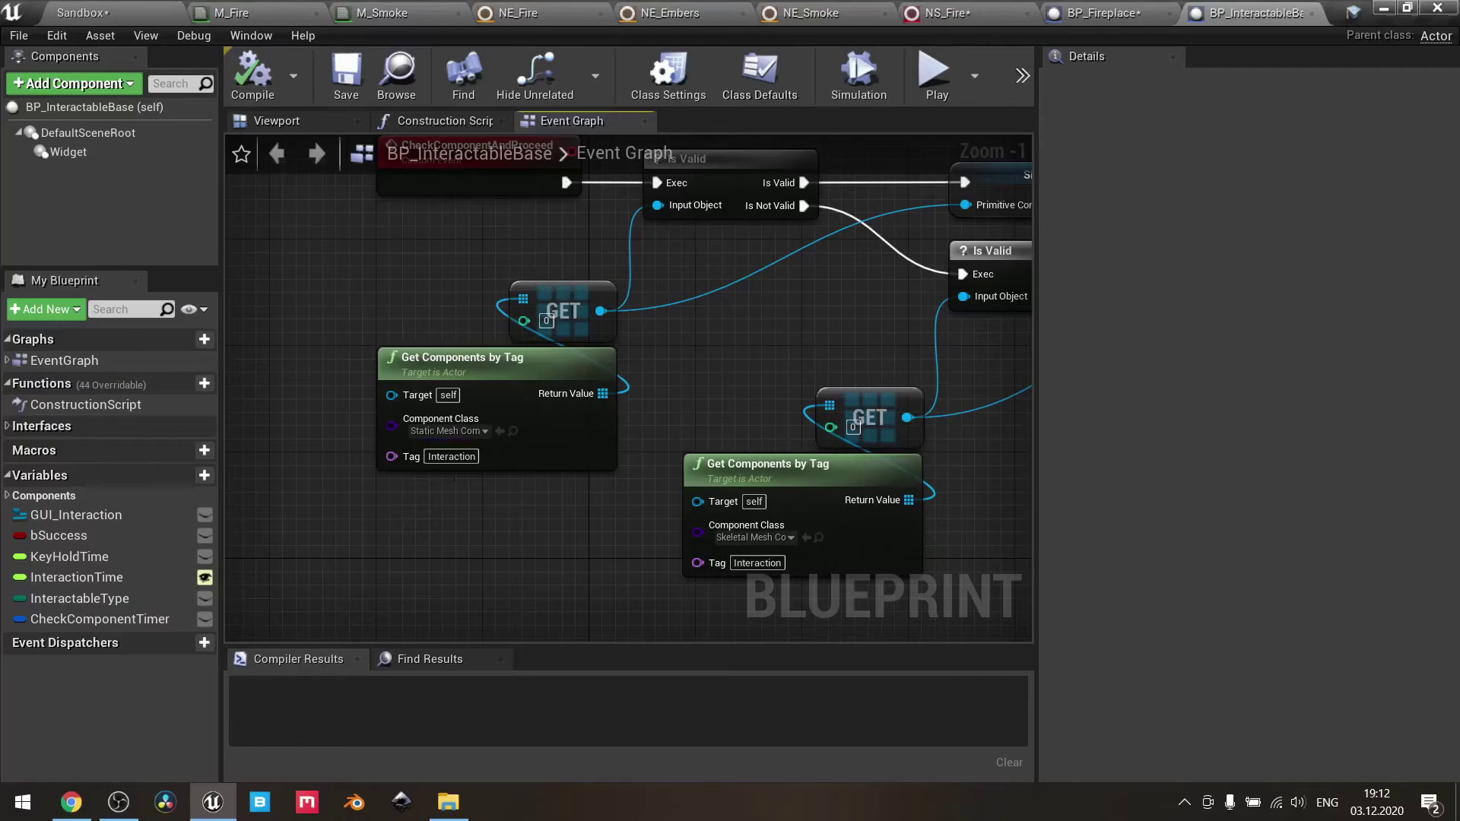
pyautogui.click(1104, 13)
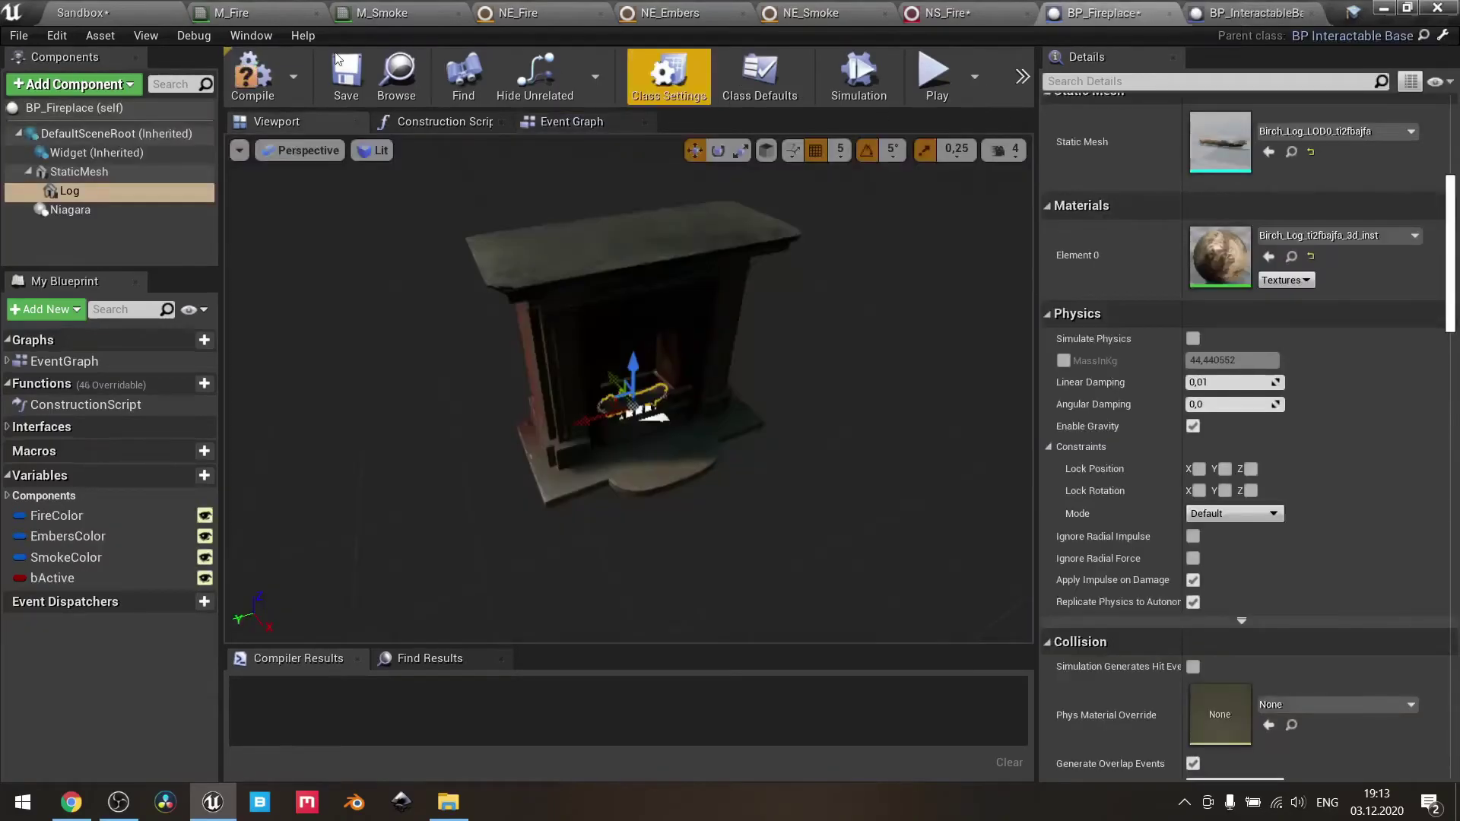
# - Filter the component details by "tag" and check the Component Tags of StaticMesh and Log in BP_Fireplace
pyautogui.click(88, 173)
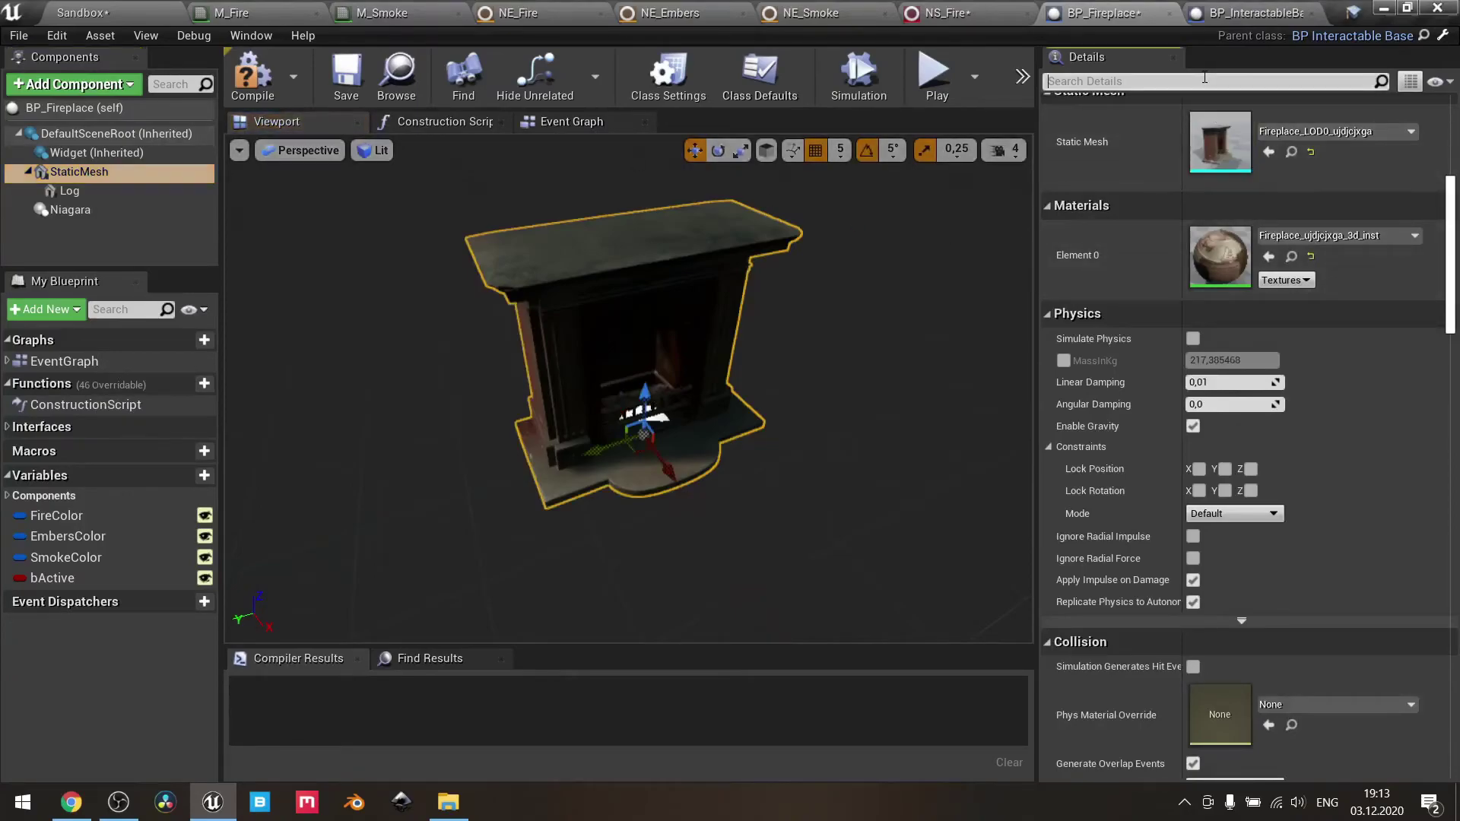
pyautogui.click(1205, 81)
pyautogui.write('tag')
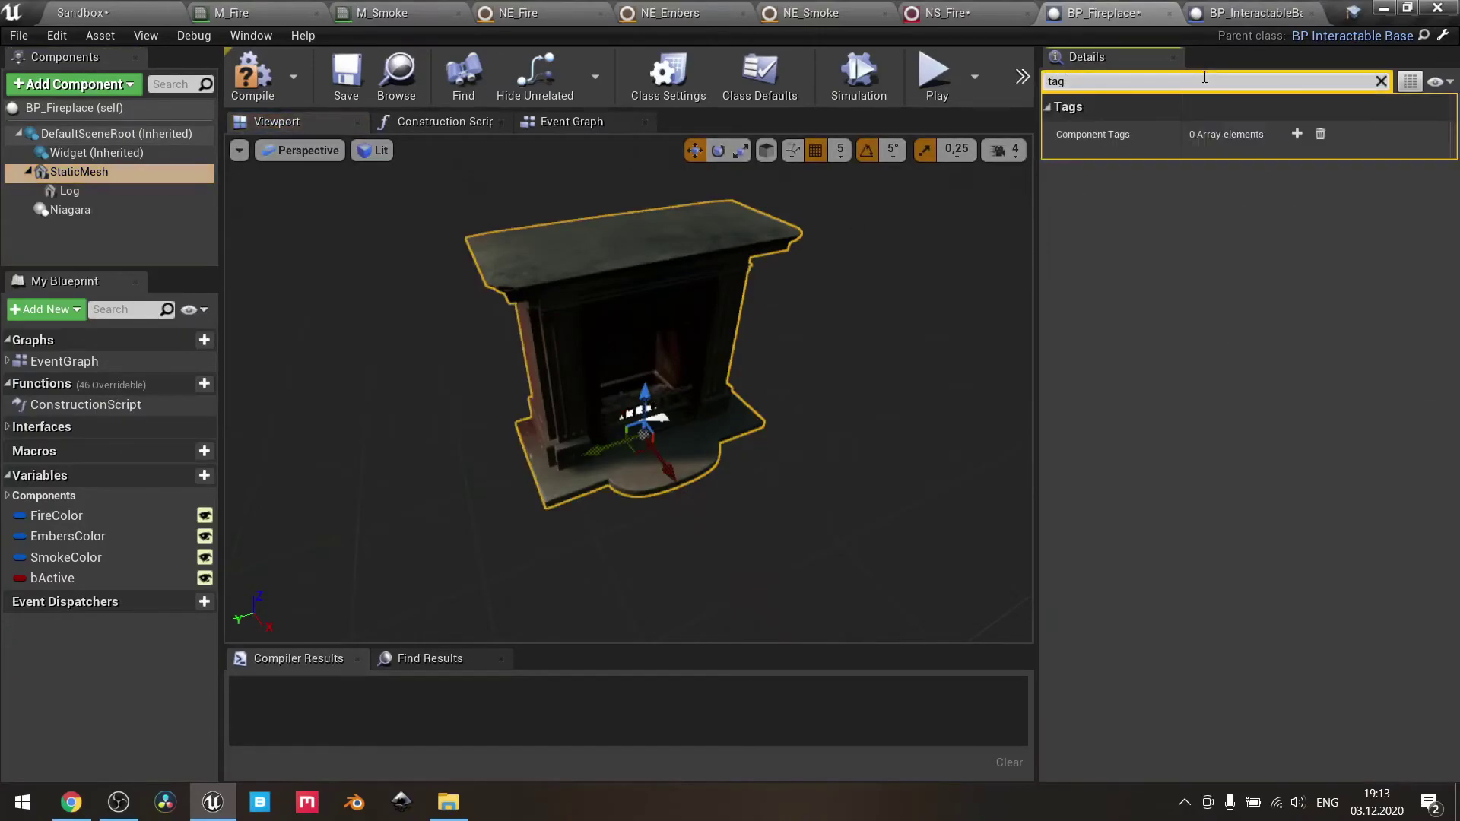
pyautogui.click(79, 196)
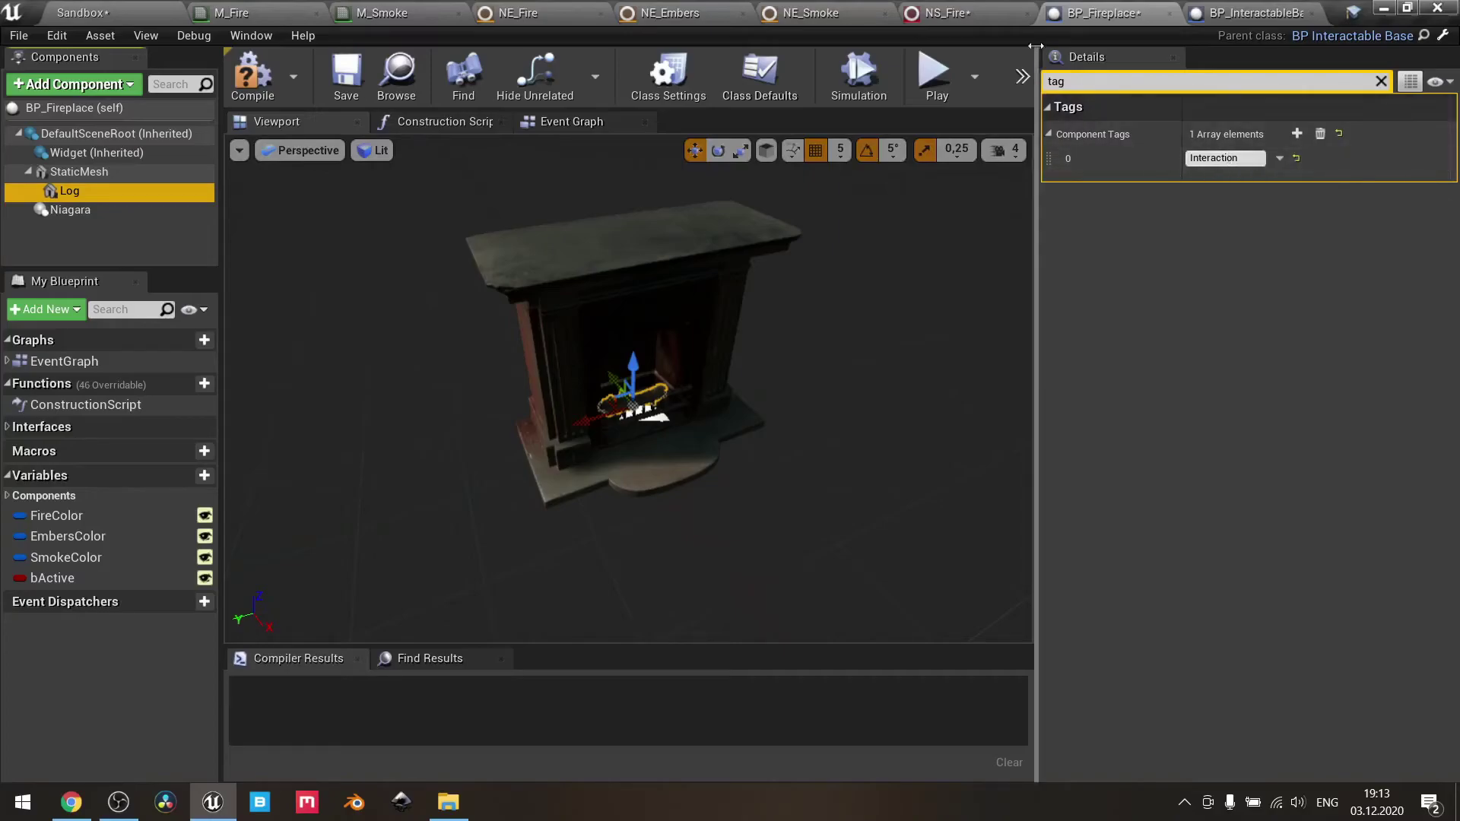
# - Trace CheckComponentAndProceed in BP_InteractableBase from setting Primitive Component through the timer clearing, custom depth, collision type and widget attachment nodes
pyautogui.click(1247, 13)
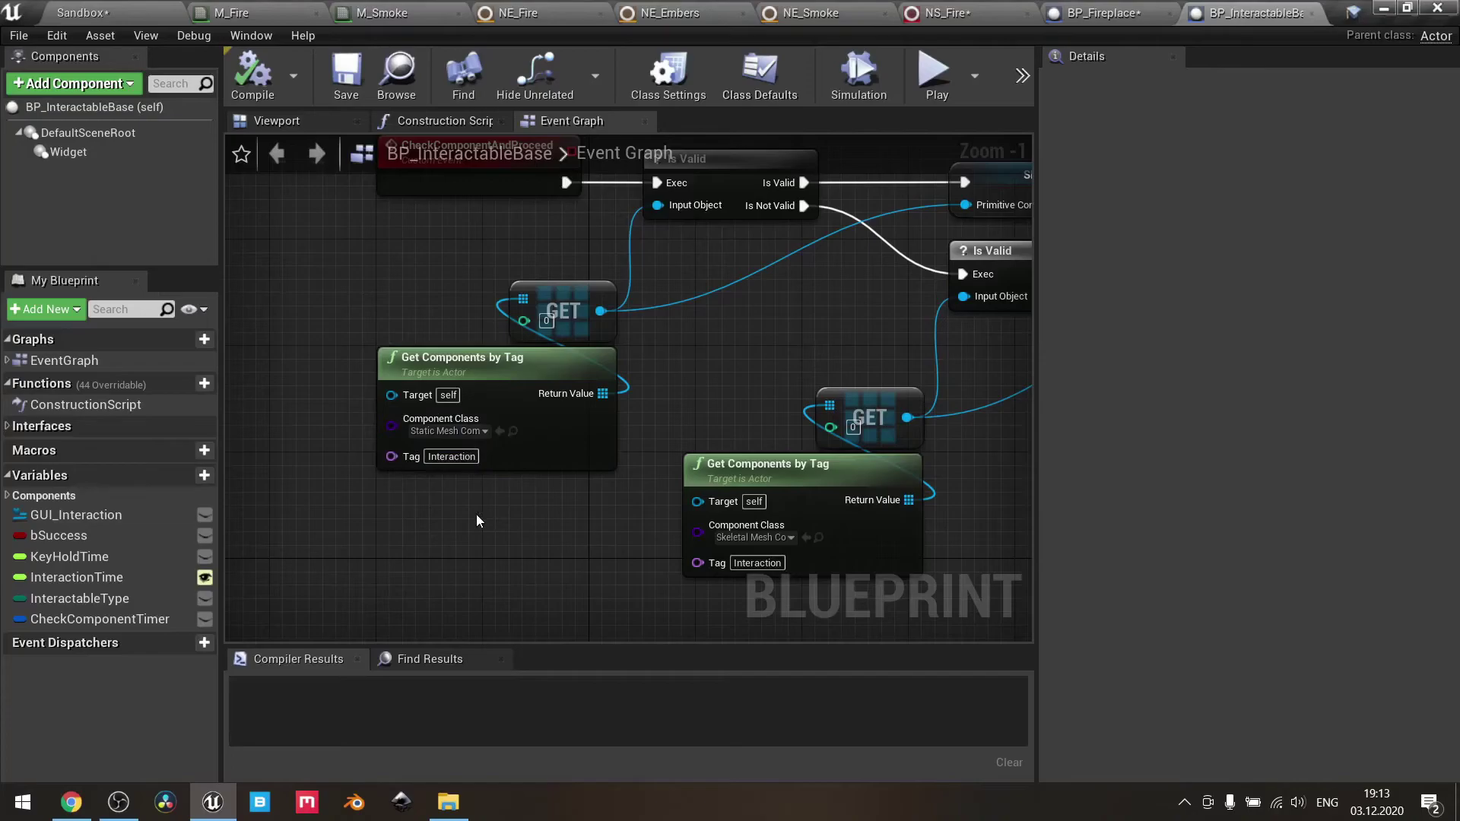
pyautogui.moveTo(563, 515); pyautogui.dragTo(448, 591, button='right')
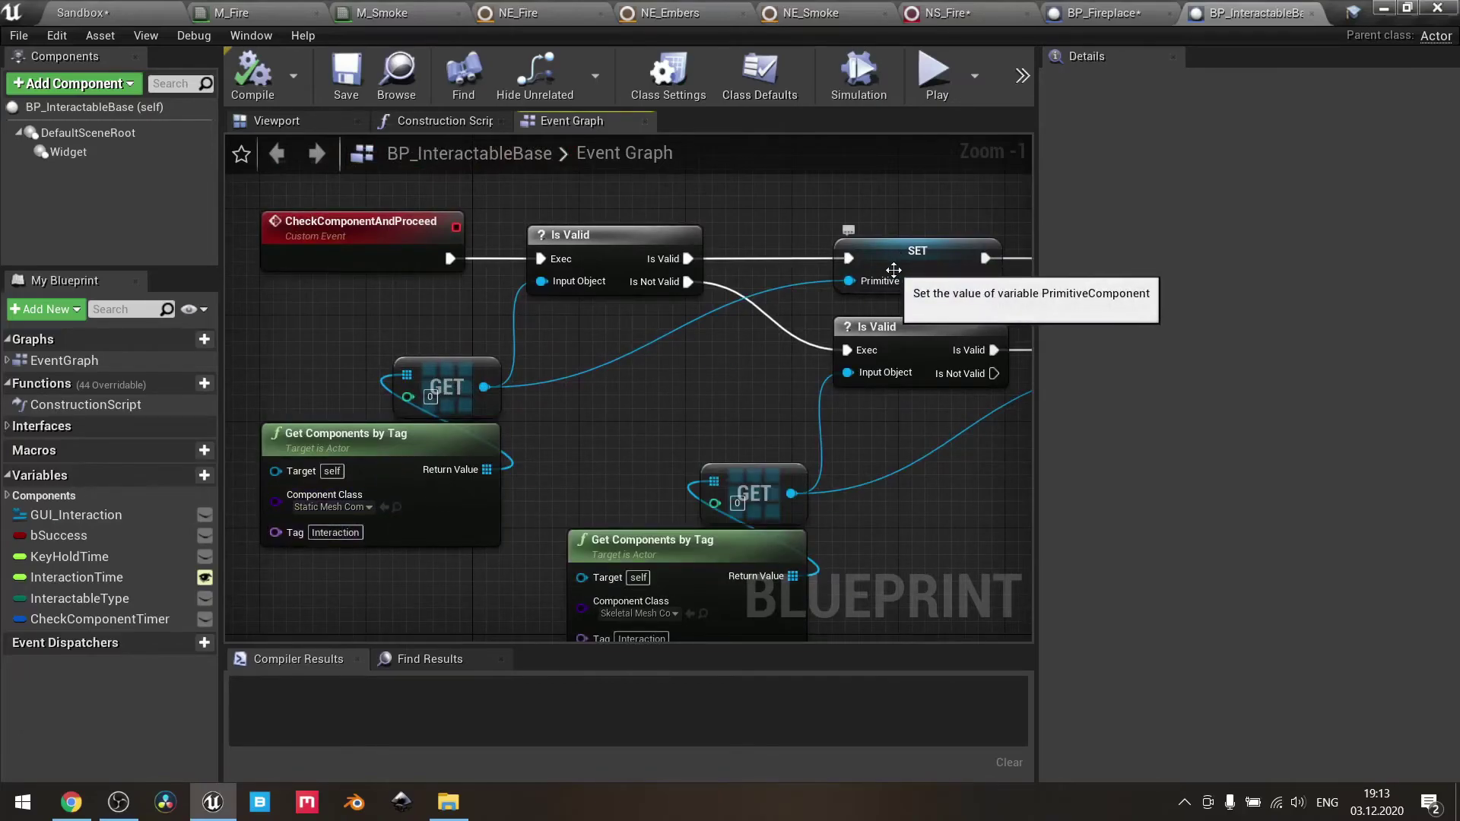
pyautogui.scroll(-2, 917, 432)
pyautogui.moveTo(916, 433); pyautogui.dragTo(456, 385, button='right')
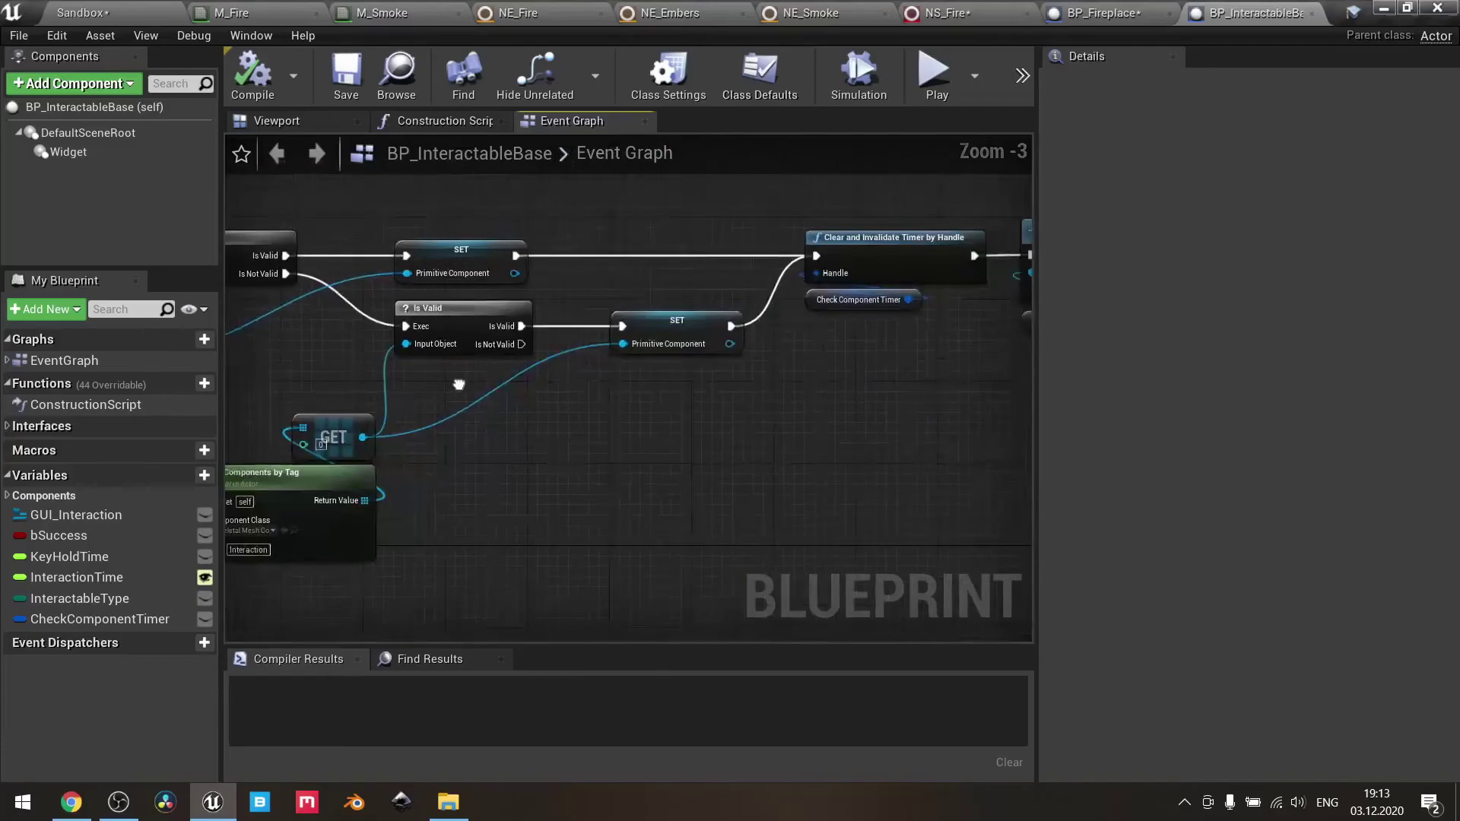
pyautogui.moveTo(795, 418); pyautogui.dragTo(358, 391, button='right')
pyautogui.scroll(-1, 491, 432)
pyautogui.scroll(1, 391, 372)
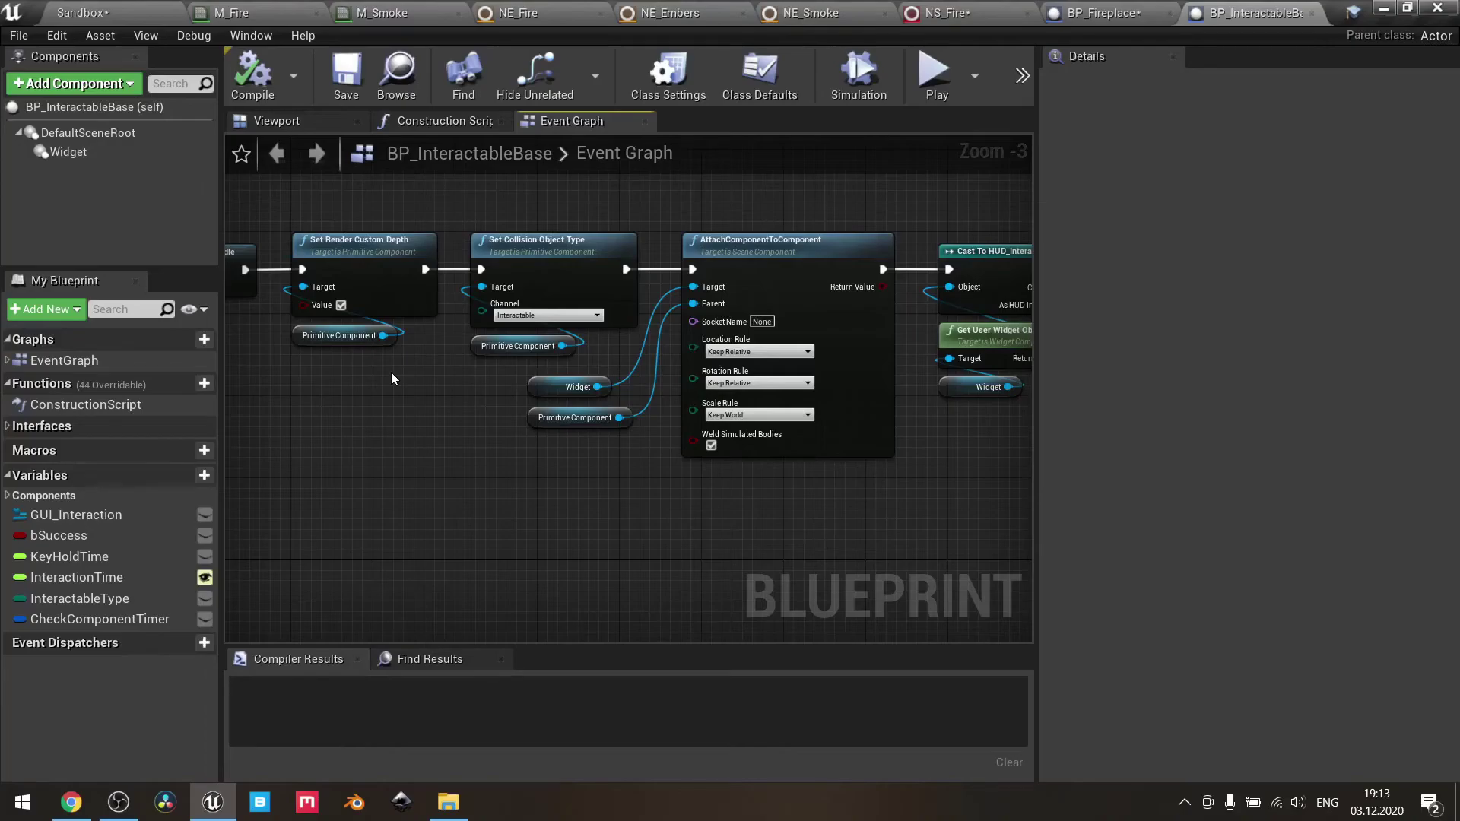
pyautogui.scroll(-1, 393, 378)
pyautogui.scroll(-1, 394, 378)
pyautogui.moveTo(393, 378); pyautogui.dragTo(750, 302, button='right')
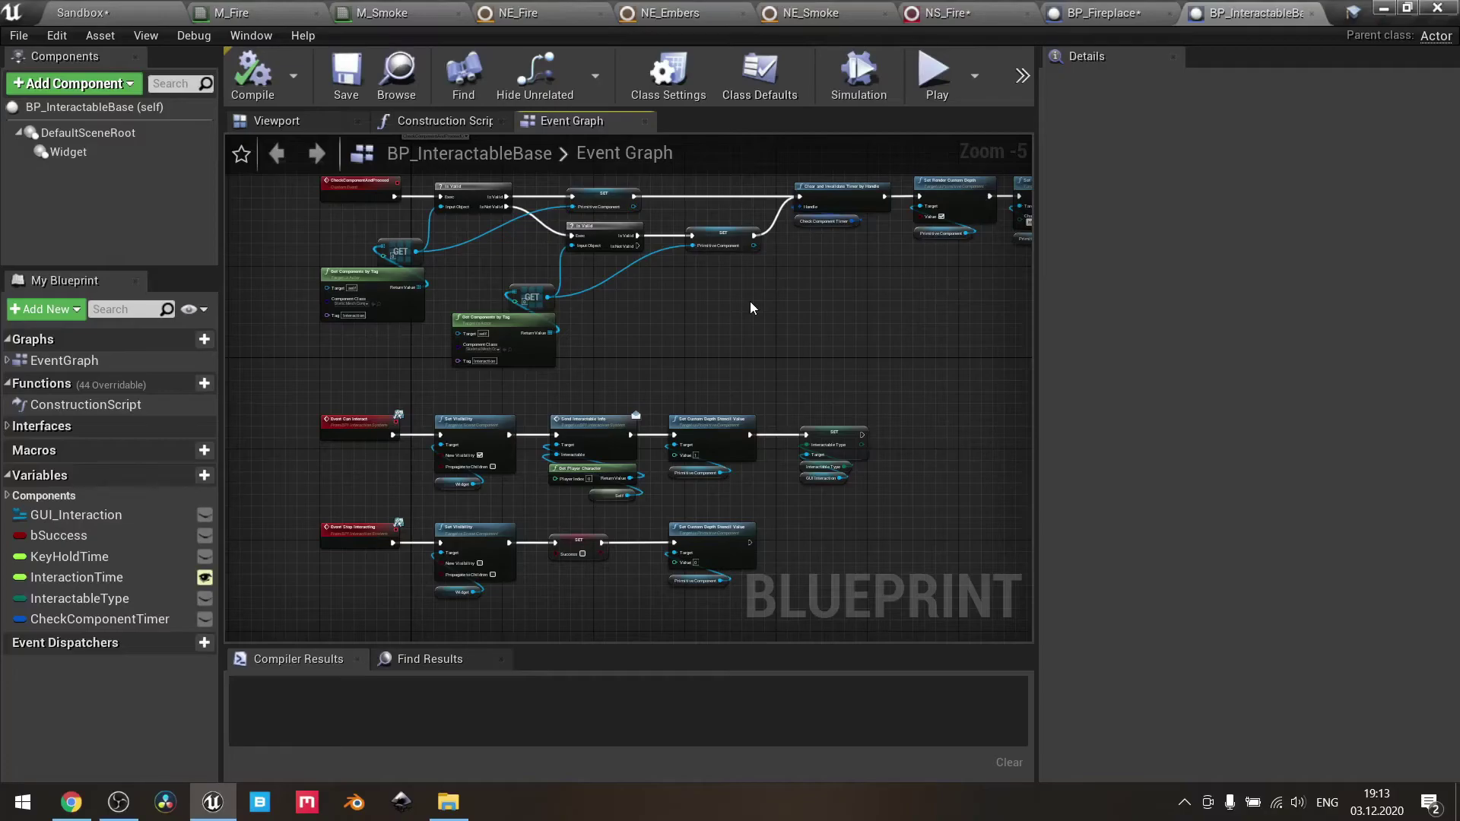
# - Highlight the CheckComponentAndProceed nodes from the custom event through both Primitive Component setters, and clear the selection
pyautogui.scroll(2, 496, 241)
pyautogui.moveTo(496, 240); pyautogui.dragTo(628, 331, button='right')
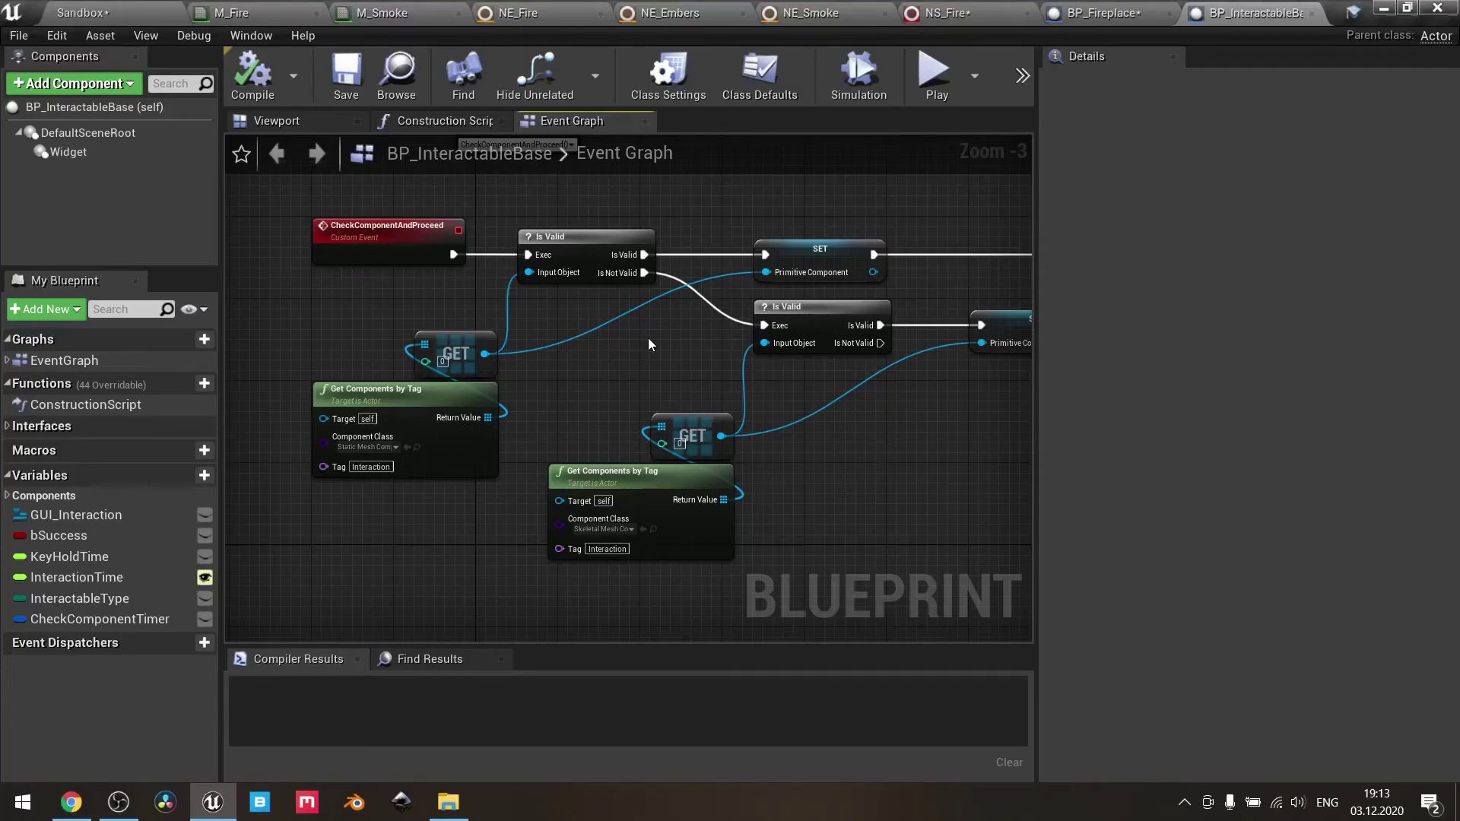
pyautogui.moveTo(642, 336); pyautogui.dragTo(647, 304, button='right')
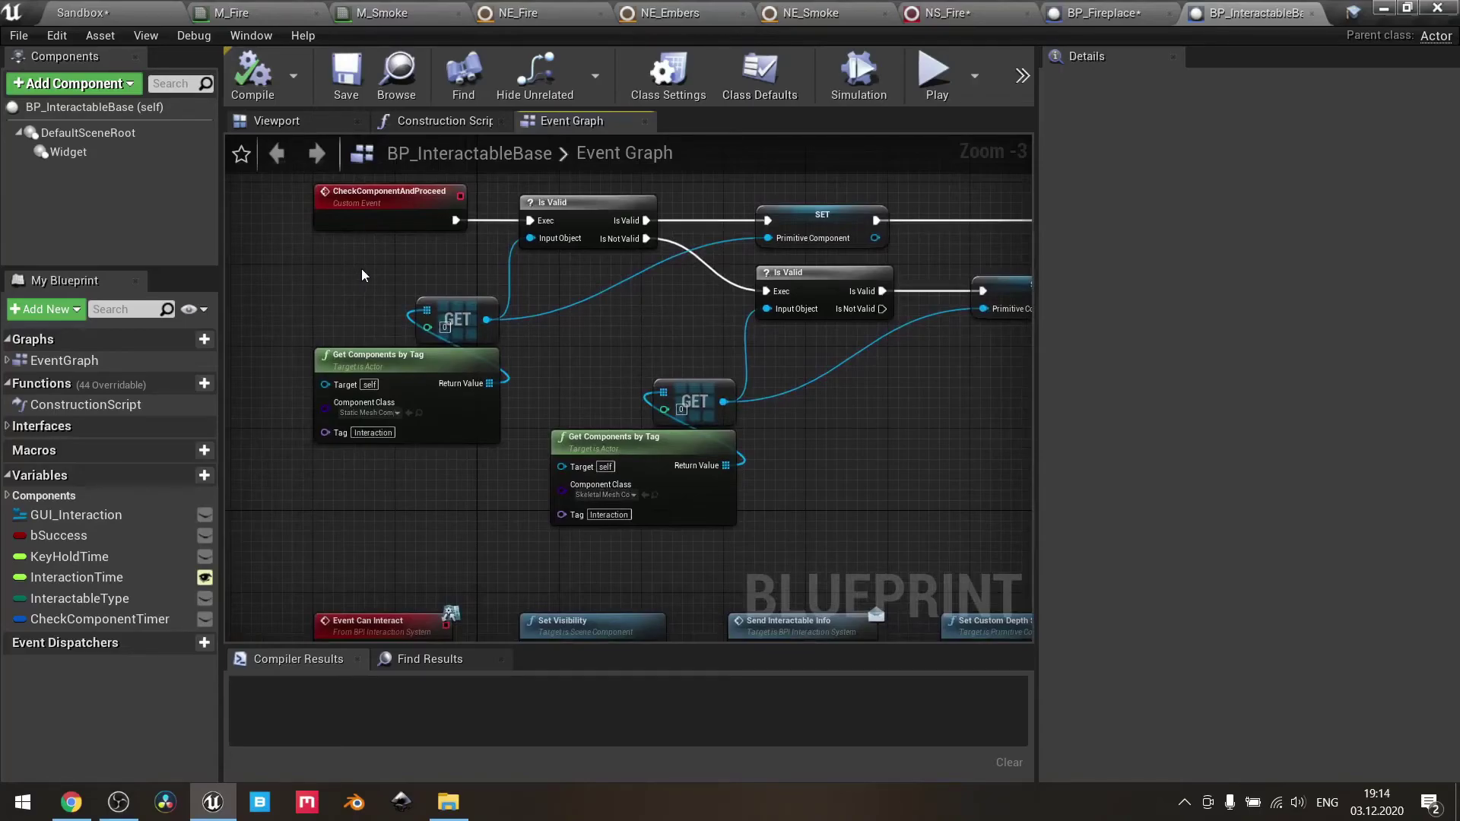
pyautogui.scroll(-1, 363, 268)
pyautogui.moveTo(312, 204); pyautogui.dragTo(899, 485)
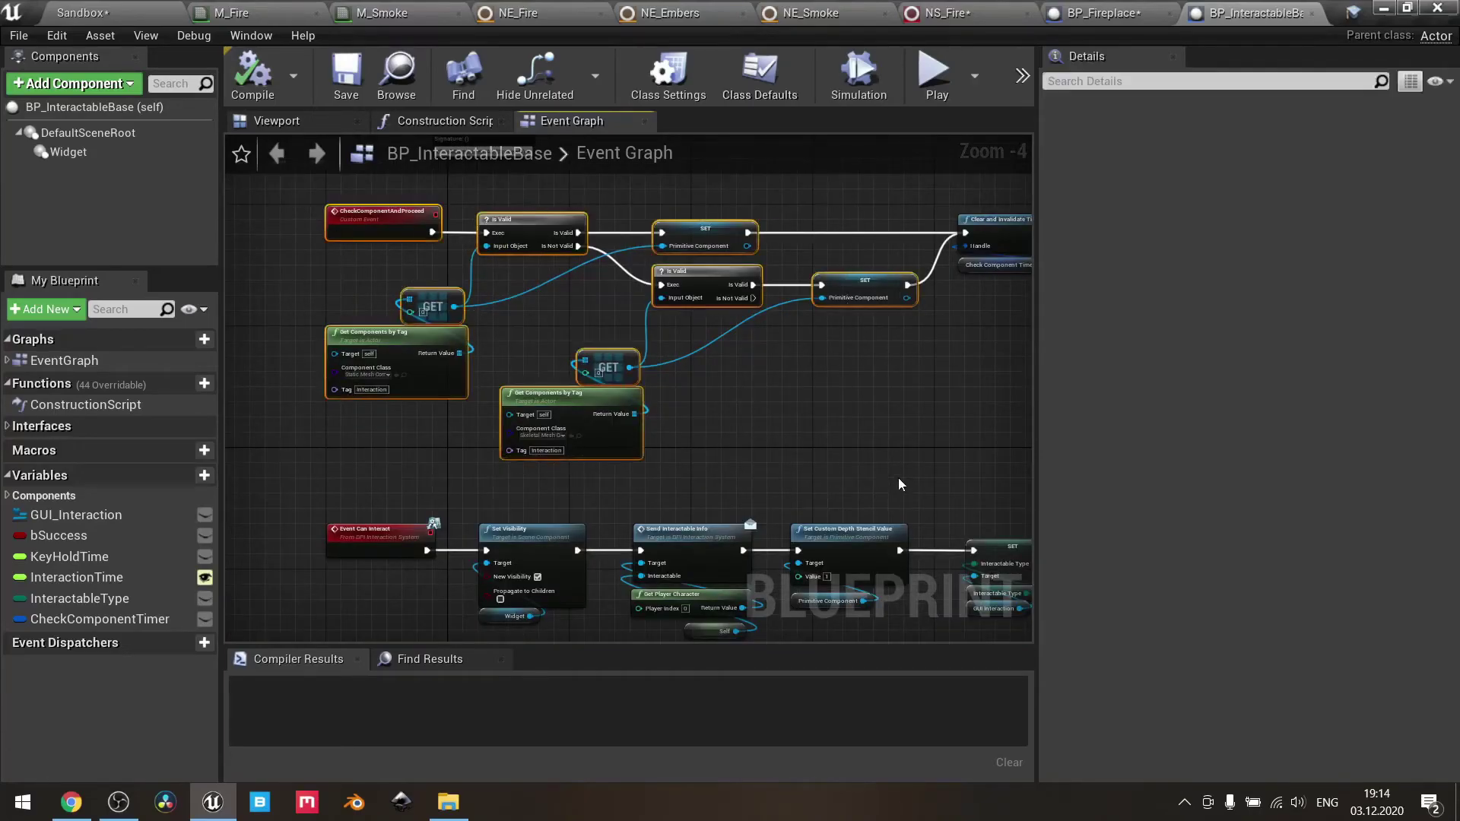
pyautogui.click(823, 406)
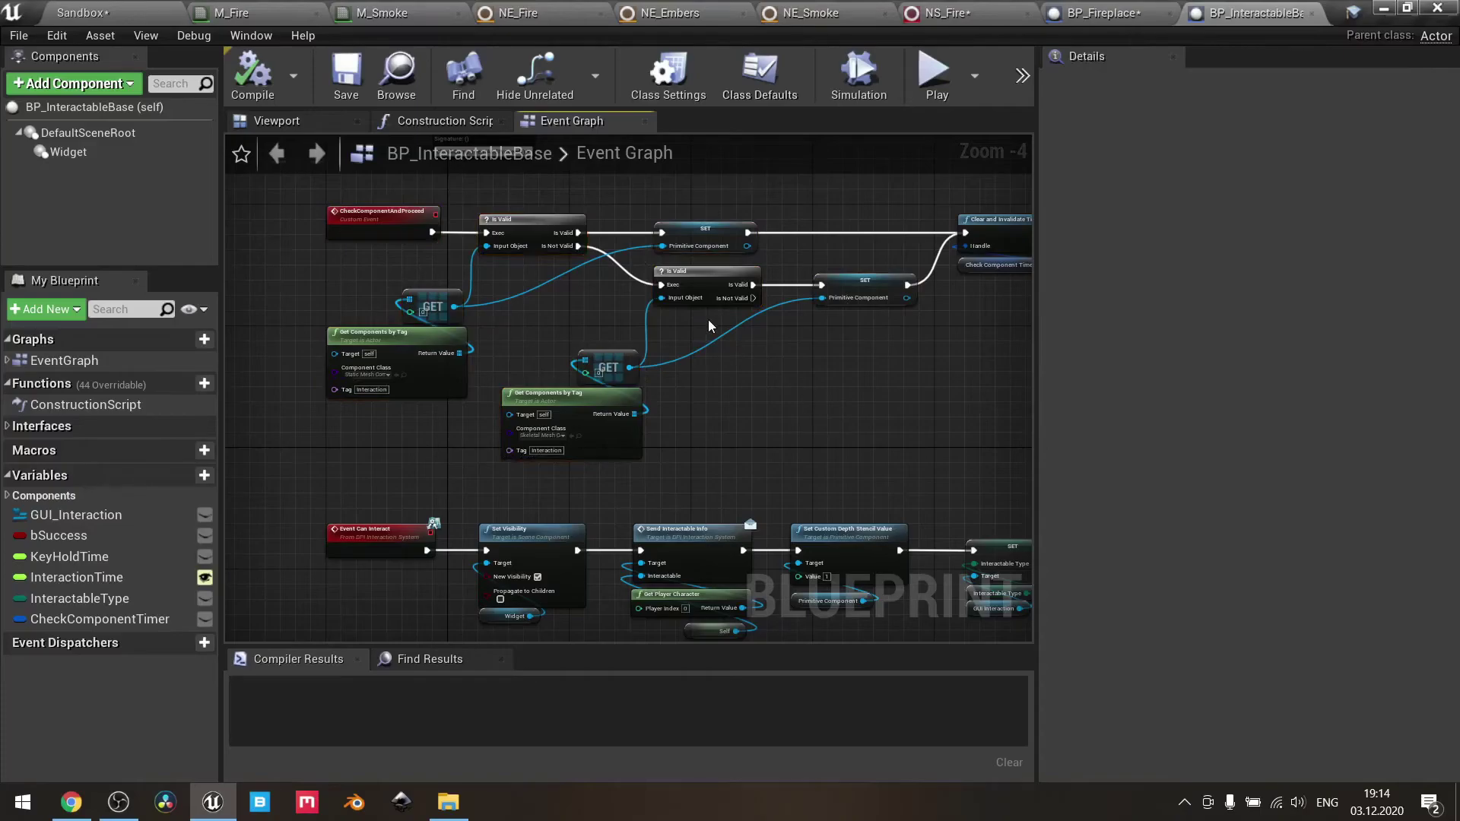
# - Clear the details filter in BP_Fireplace and check the settings of the FireColor, EmbersColor and SmokeColor variables
pyautogui.click(1126, 13)
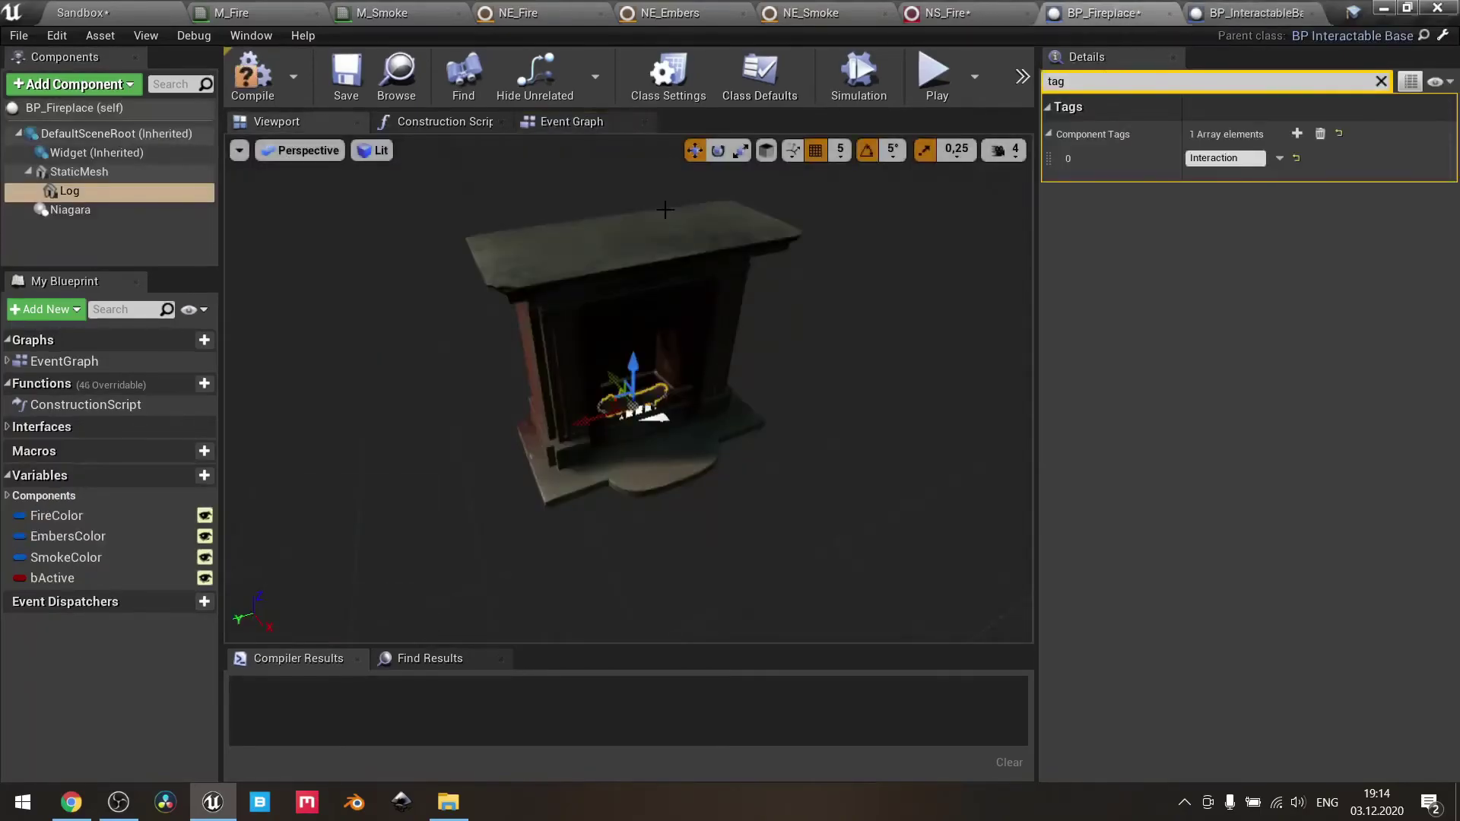
pyautogui.click(549, 121)
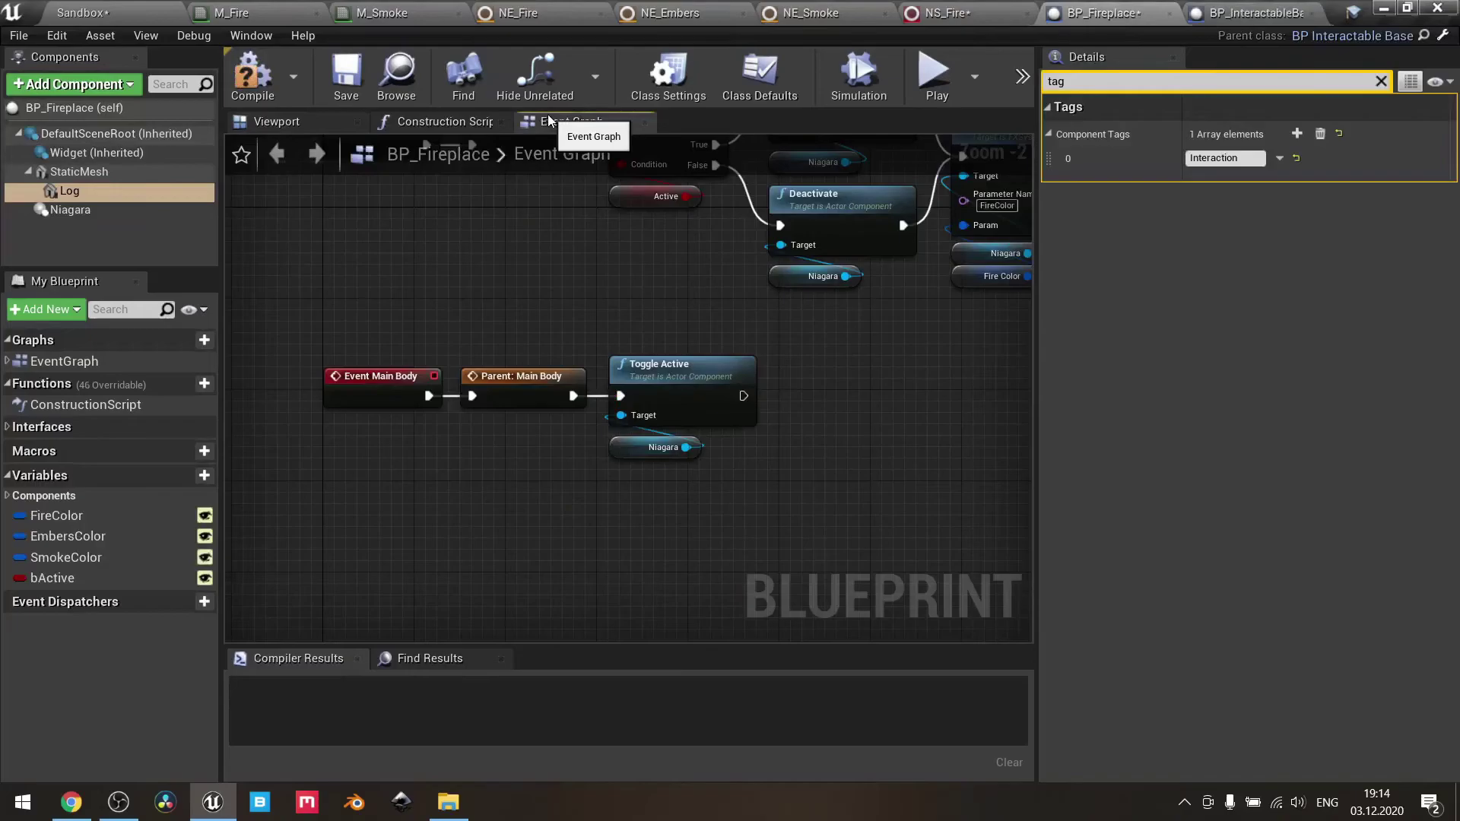
pyautogui.click(67, 516)
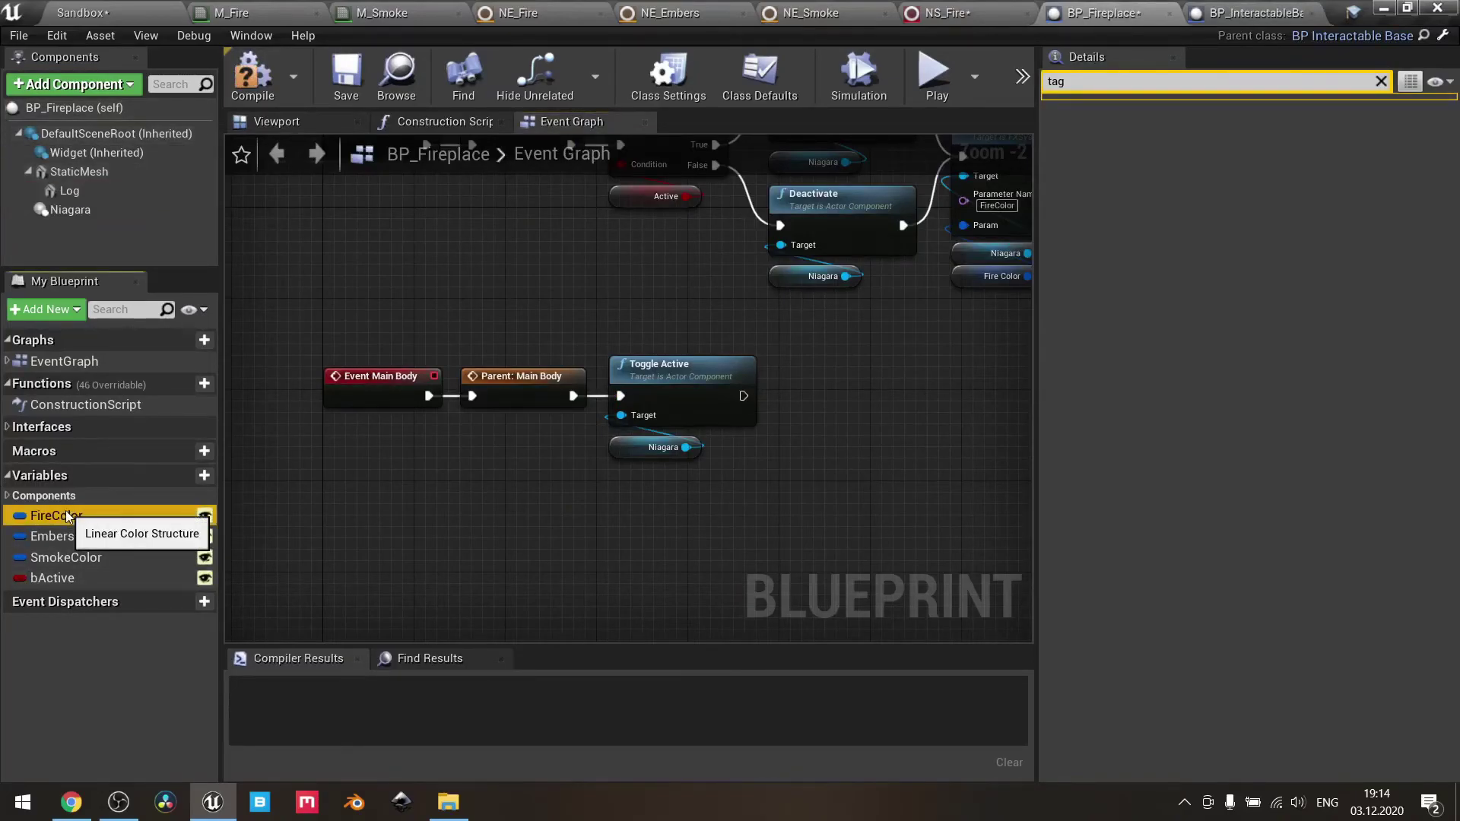
pyautogui.click(1381, 79)
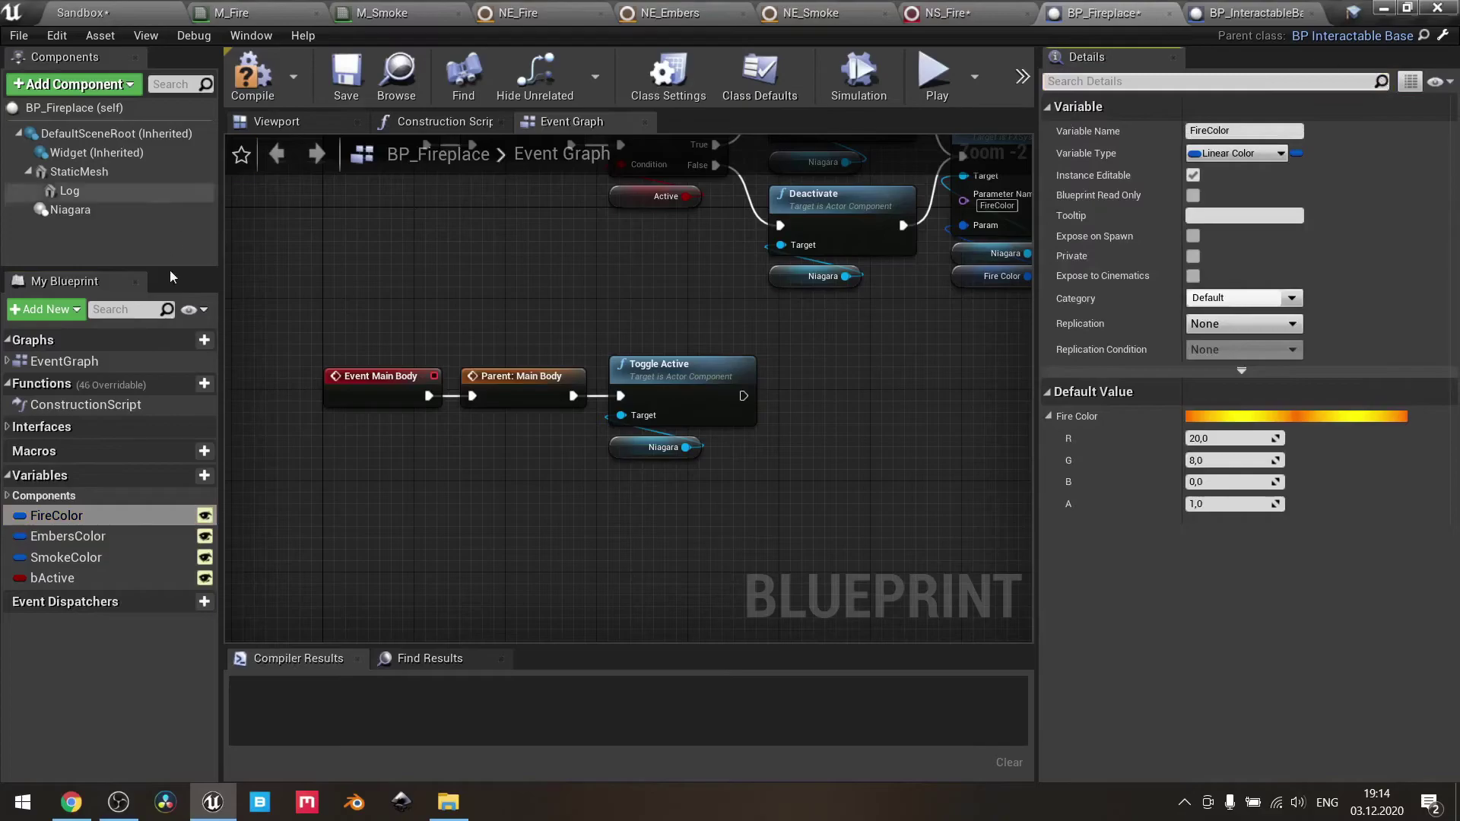
pyautogui.click(86, 537)
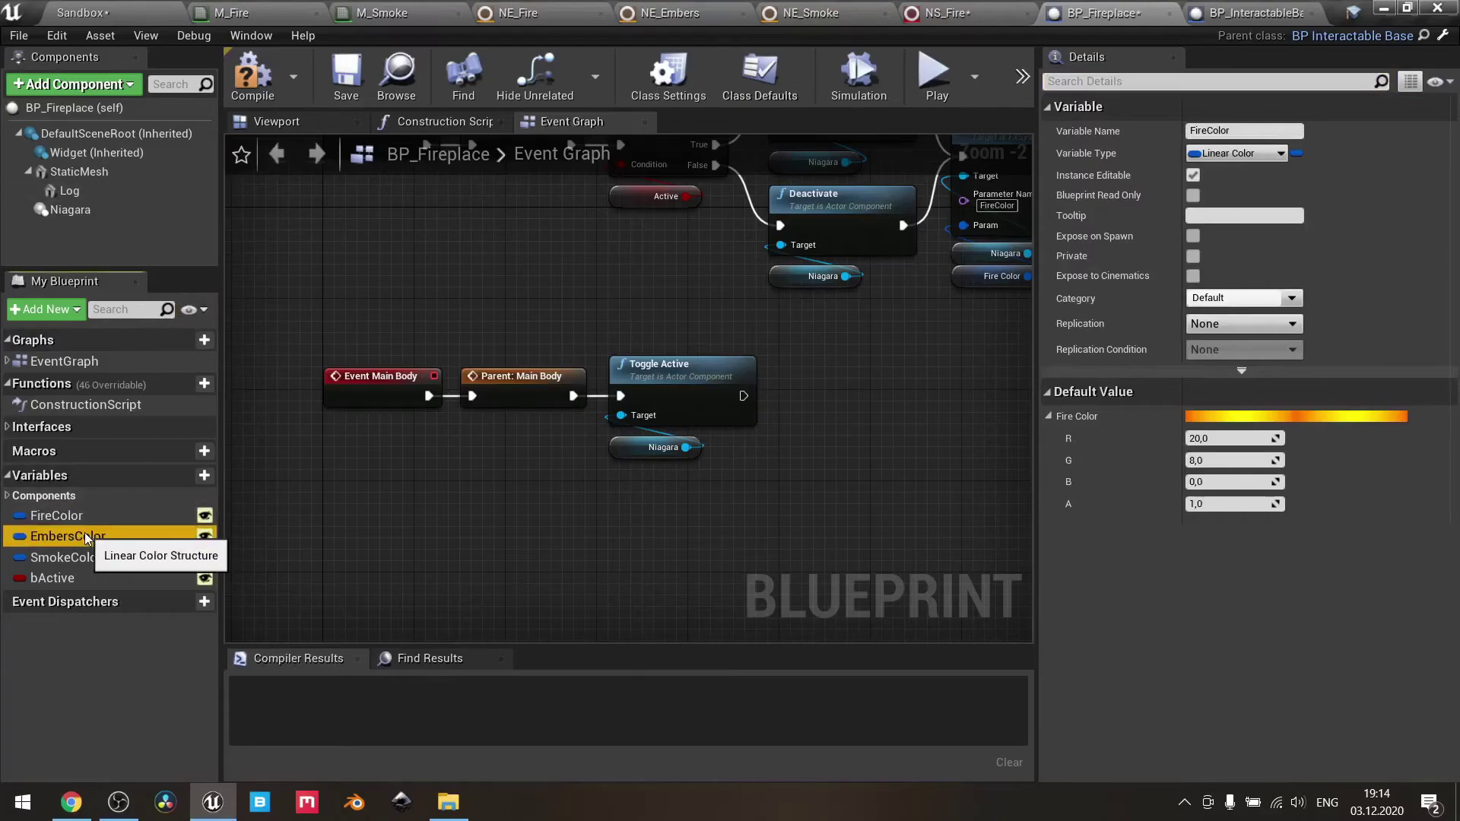
pyautogui.click(84, 559)
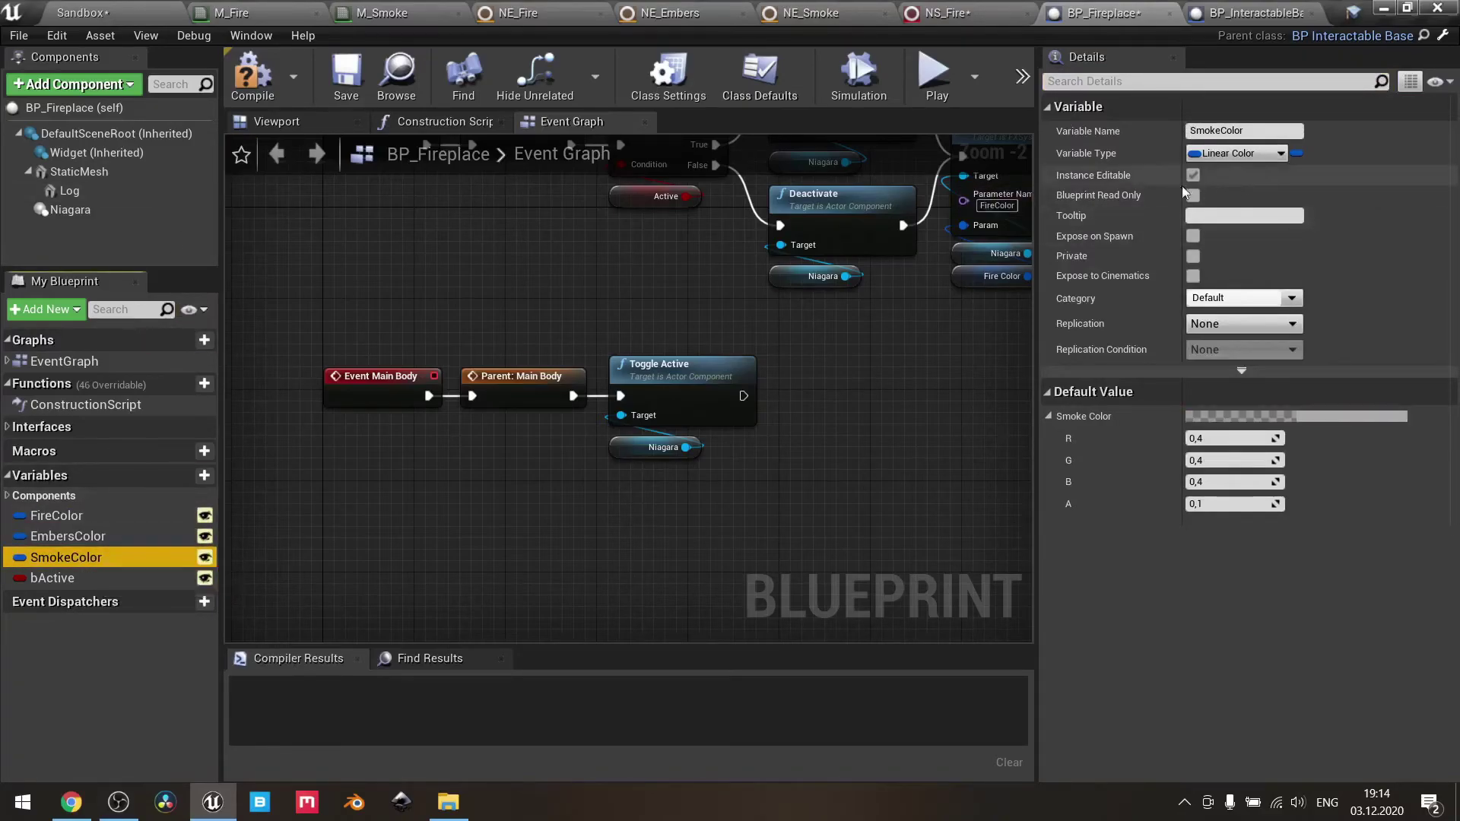
# - Select BP_Fireplace in the Sandbox level and check its exposed color and Active properties
pyautogui.click(154, 11)
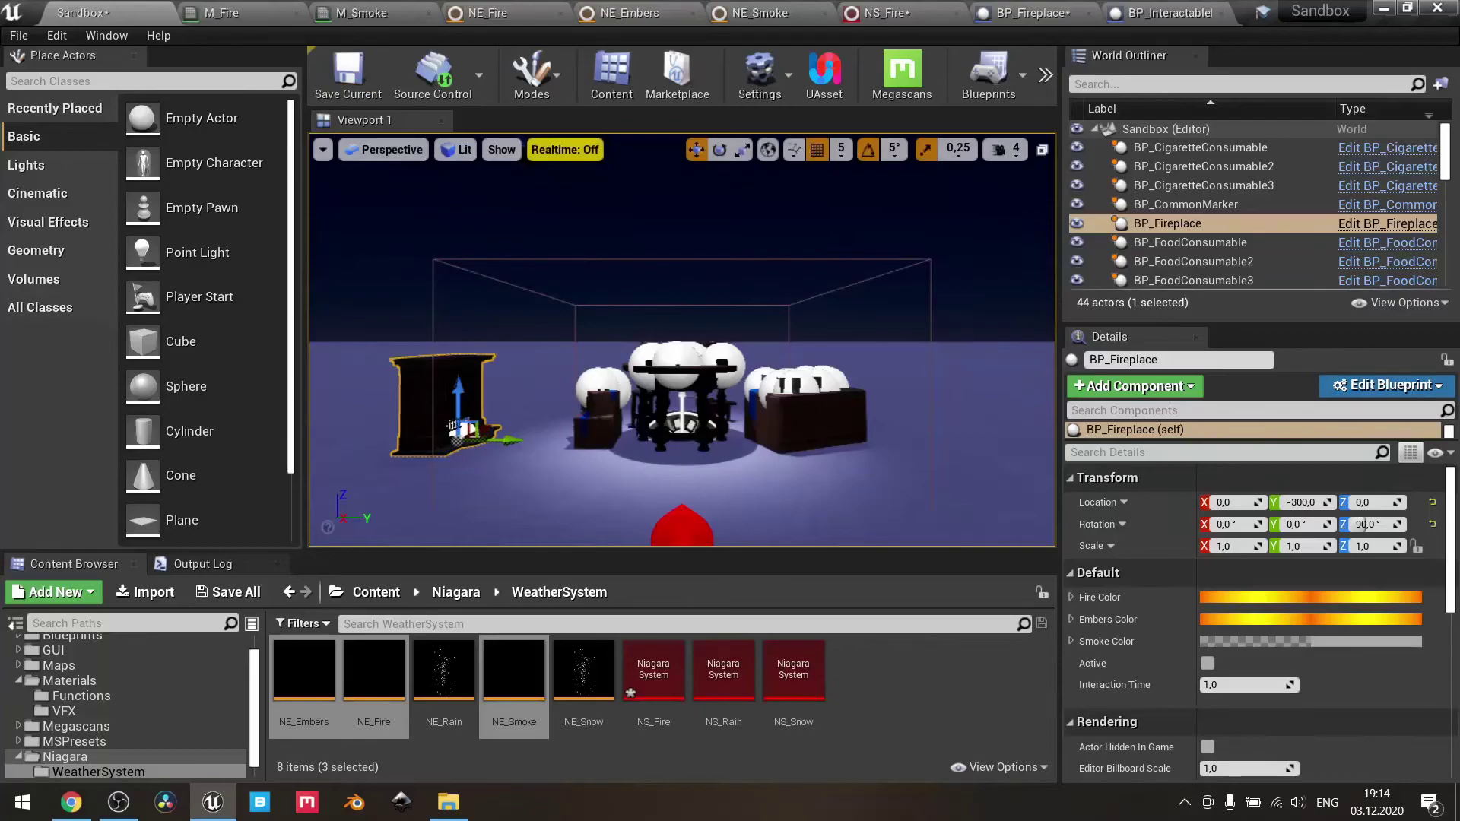
pyautogui.click(1176, 204)
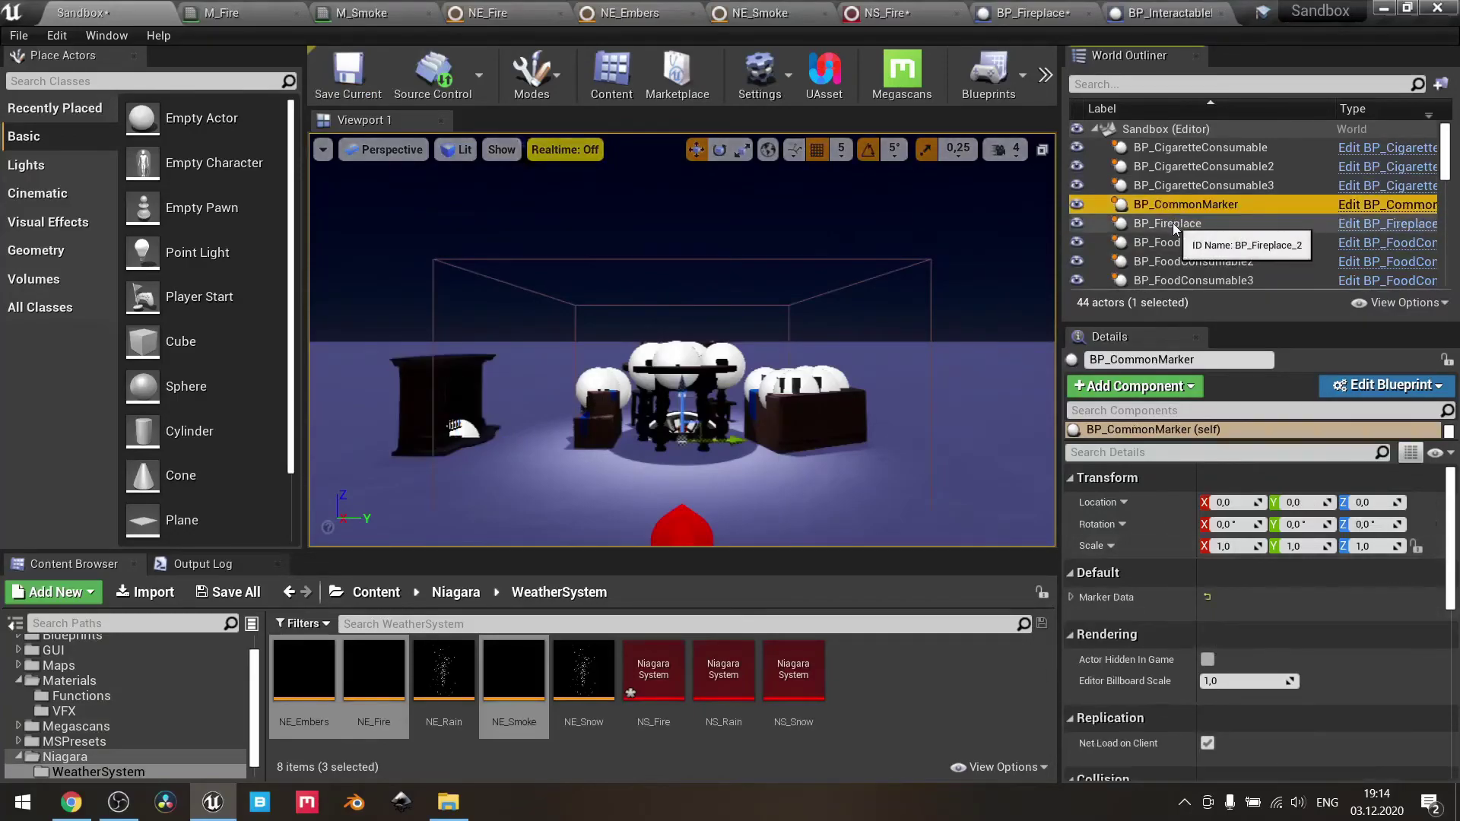
pyautogui.click(1172, 222)
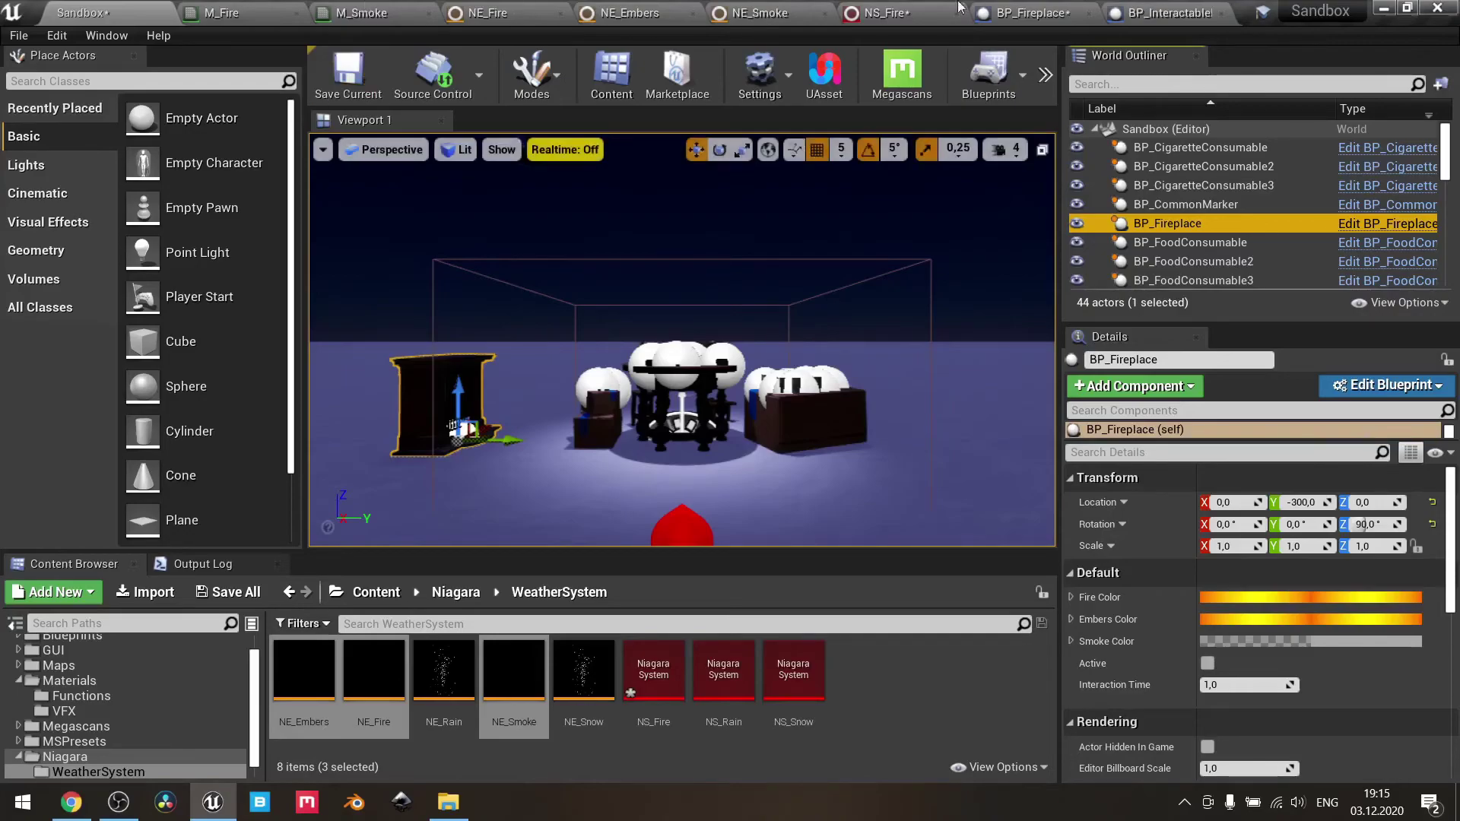
# - Highlight the Branch node and its Active condition in the BeginPlay chain of BP_Fireplace, and clear the selection
pyautogui.click(1080, 13)
pyautogui.scroll(-2, 580, 423)
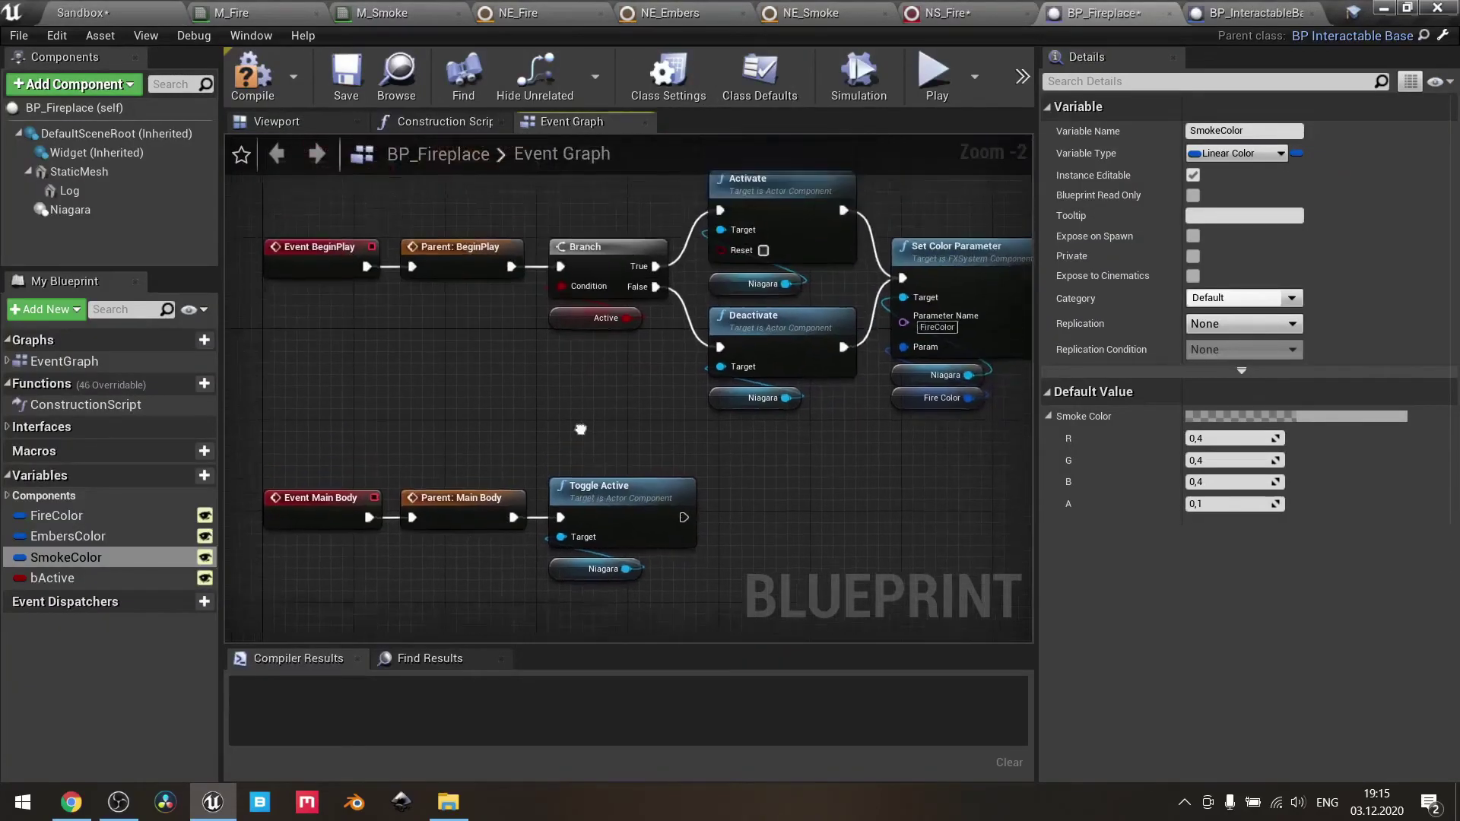
pyautogui.scroll(2, 478, 454)
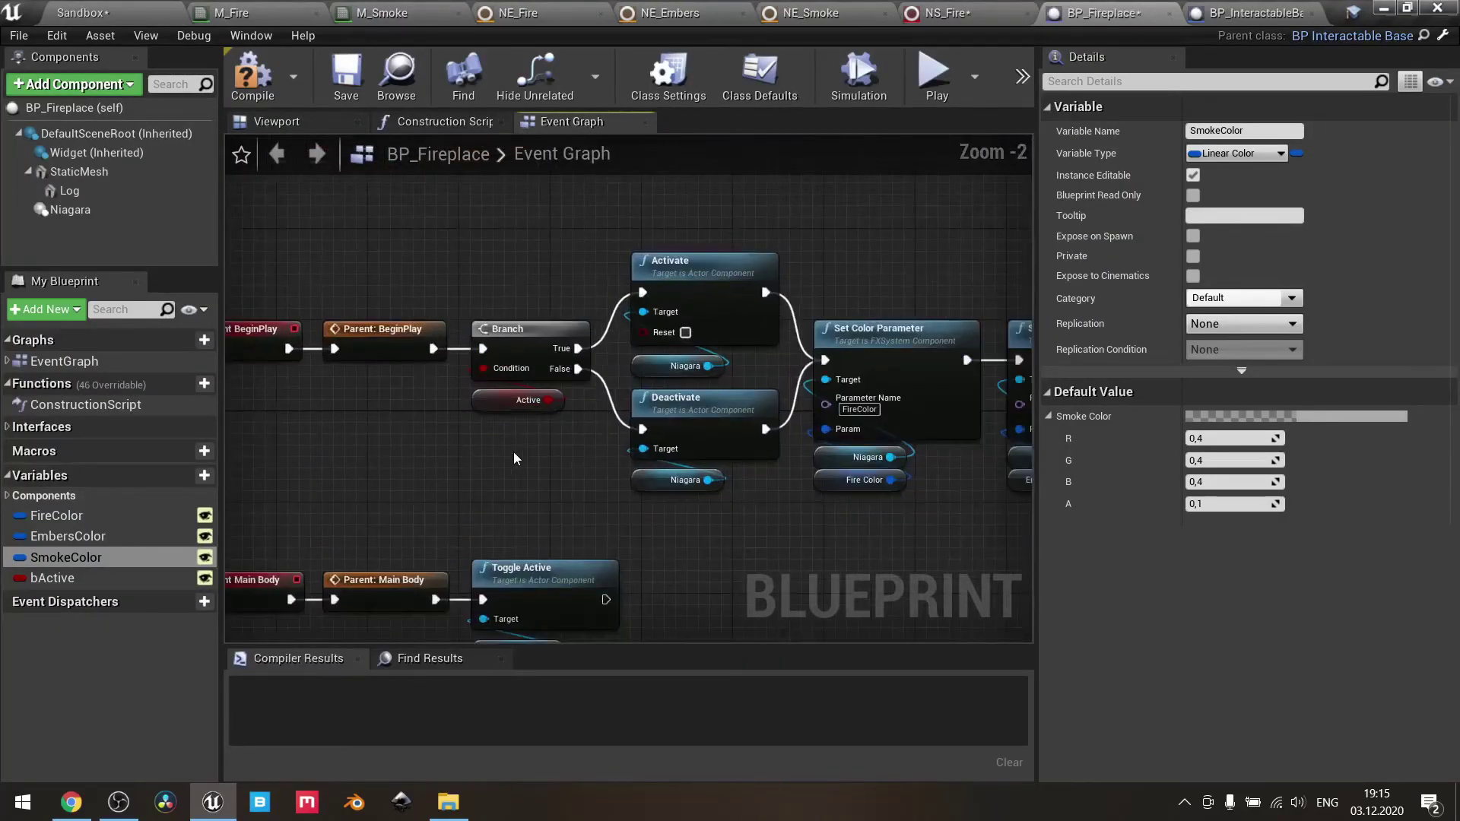
pyautogui.scroll(1, 526, 424)
pyautogui.moveTo(559, 446); pyautogui.dragTo(496, 295)
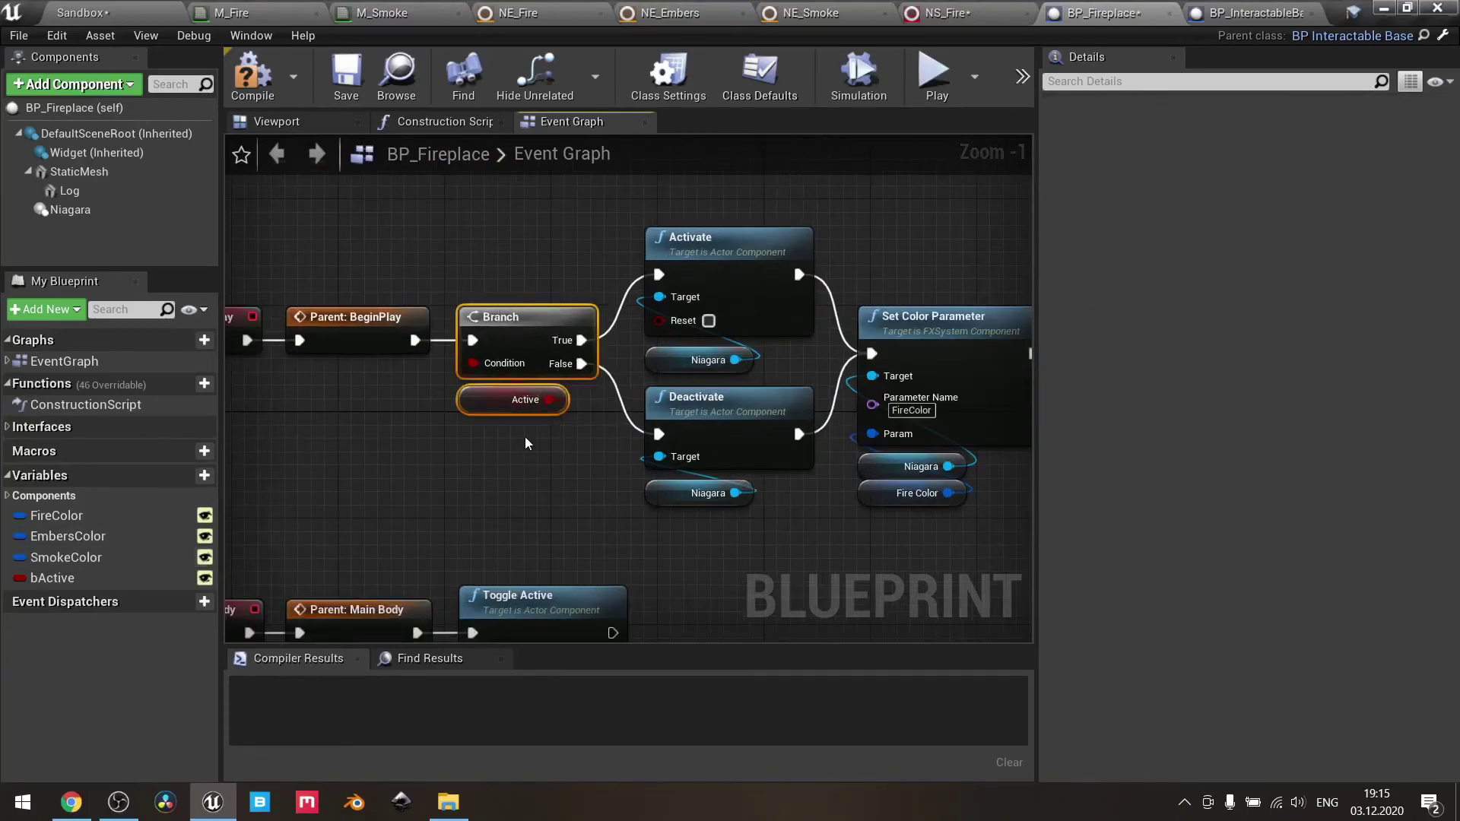
pyautogui.click(525, 437)
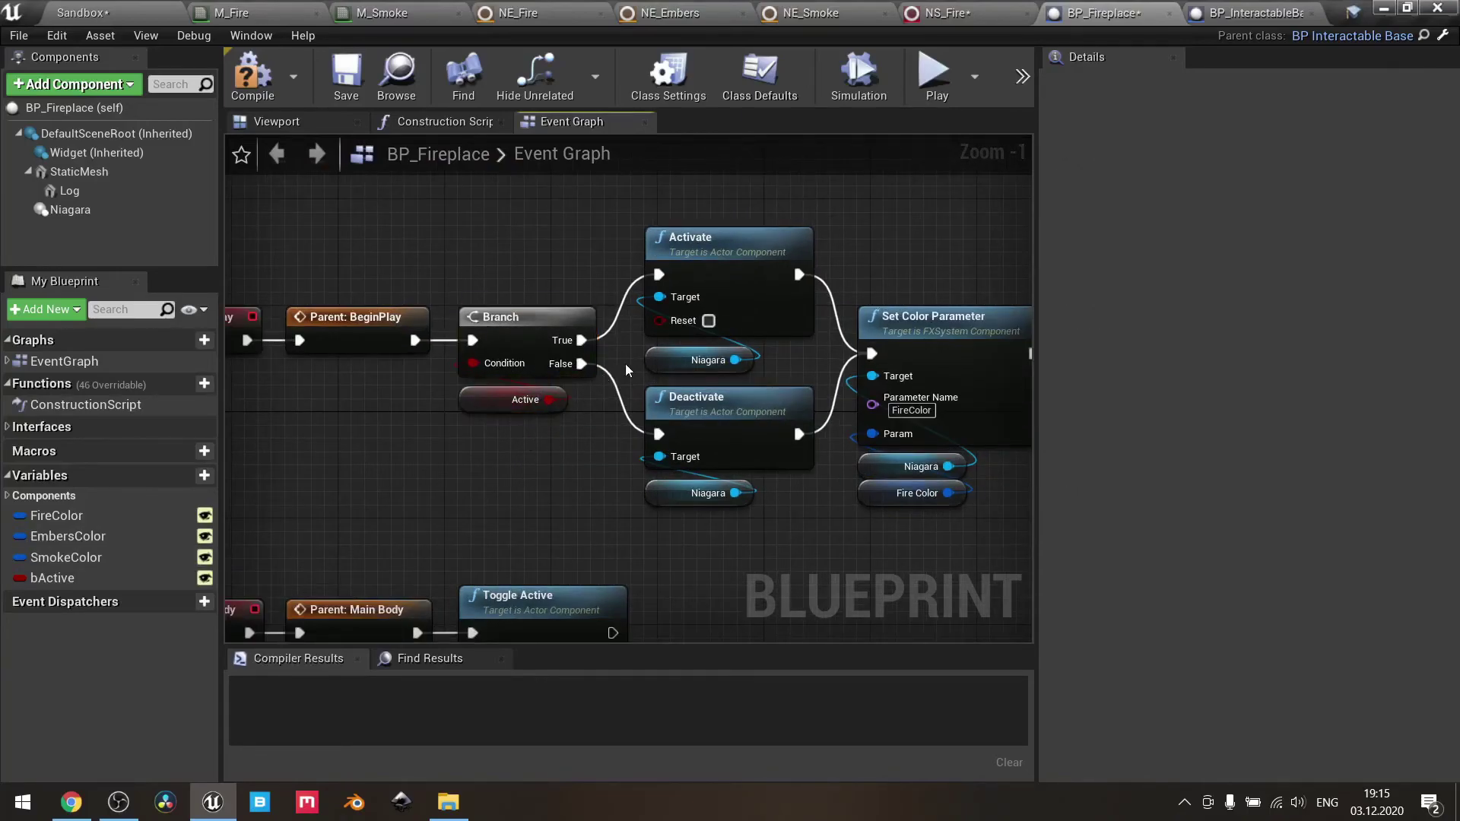
# - Highlight the Activate and Deactivate nodes with their Niagara references, and clear the selection
pyautogui.moveTo(627, 362); pyautogui.dragTo(538, 361, button='right')
pyautogui.moveTo(716, 363); pyautogui.dragTo(643, 286)
pyautogui.moveTo(495, 454); pyautogui.dragTo(686, 566)
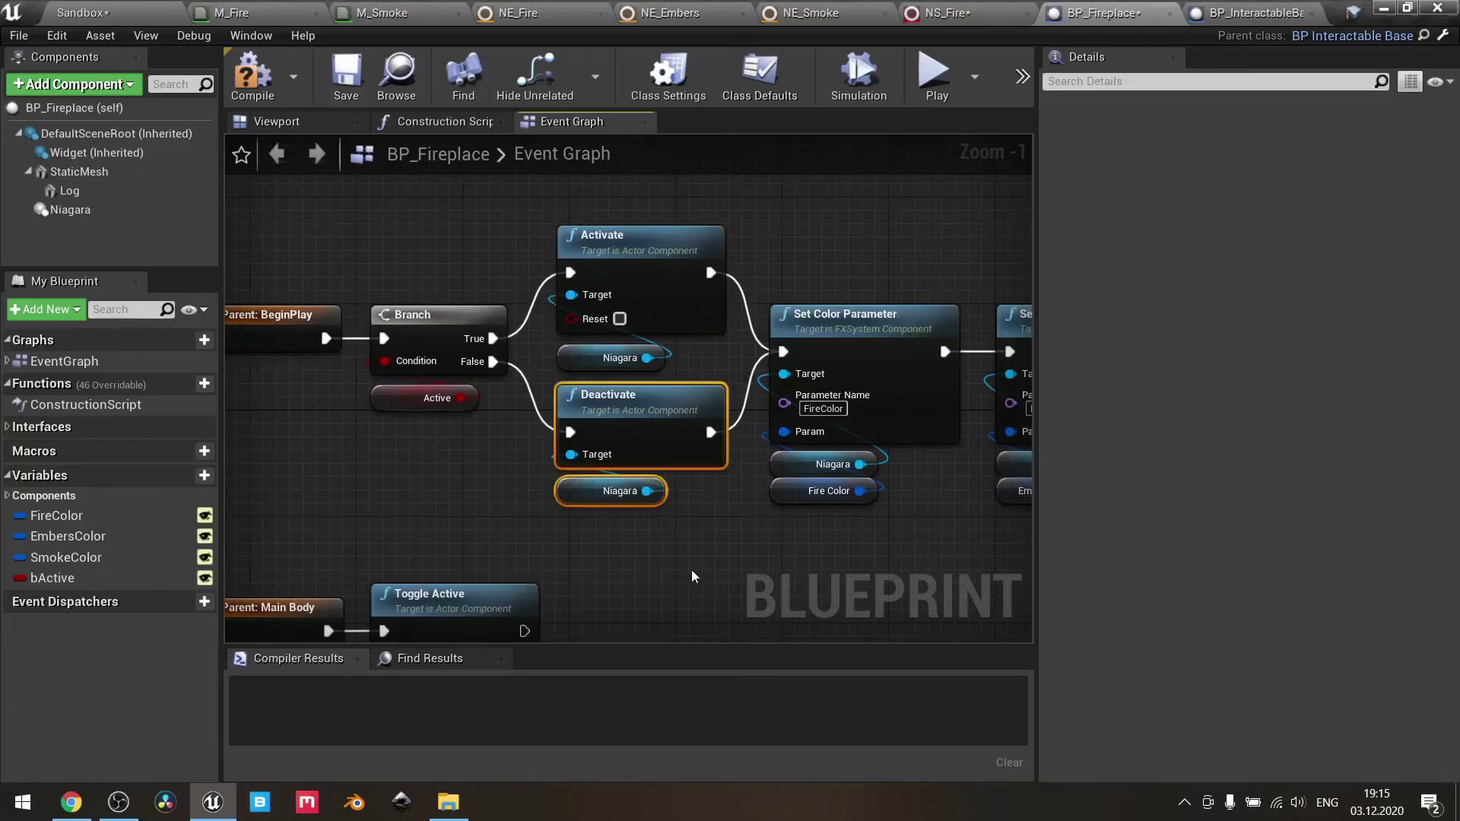
pyautogui.click(699, 546)
pyautogui.moveTo(700, 546); pyautogui.dragTo(411, 546, button='right')
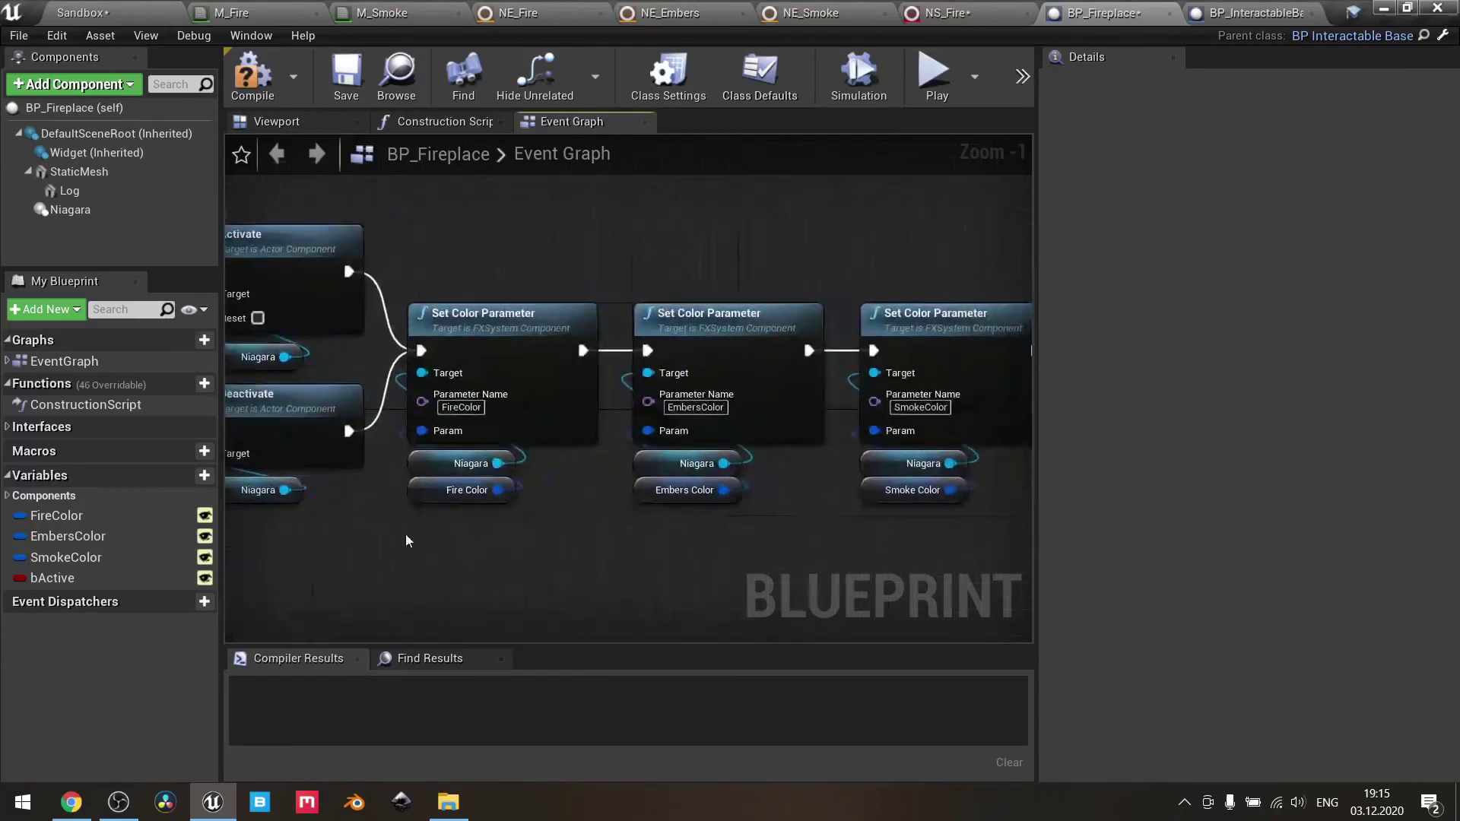
# - Inspect the Niagara, StaticMesh and Log components of BP_Fireplace in the 3D preview, framing the Log mesh
pyautogui.click(67, 209)
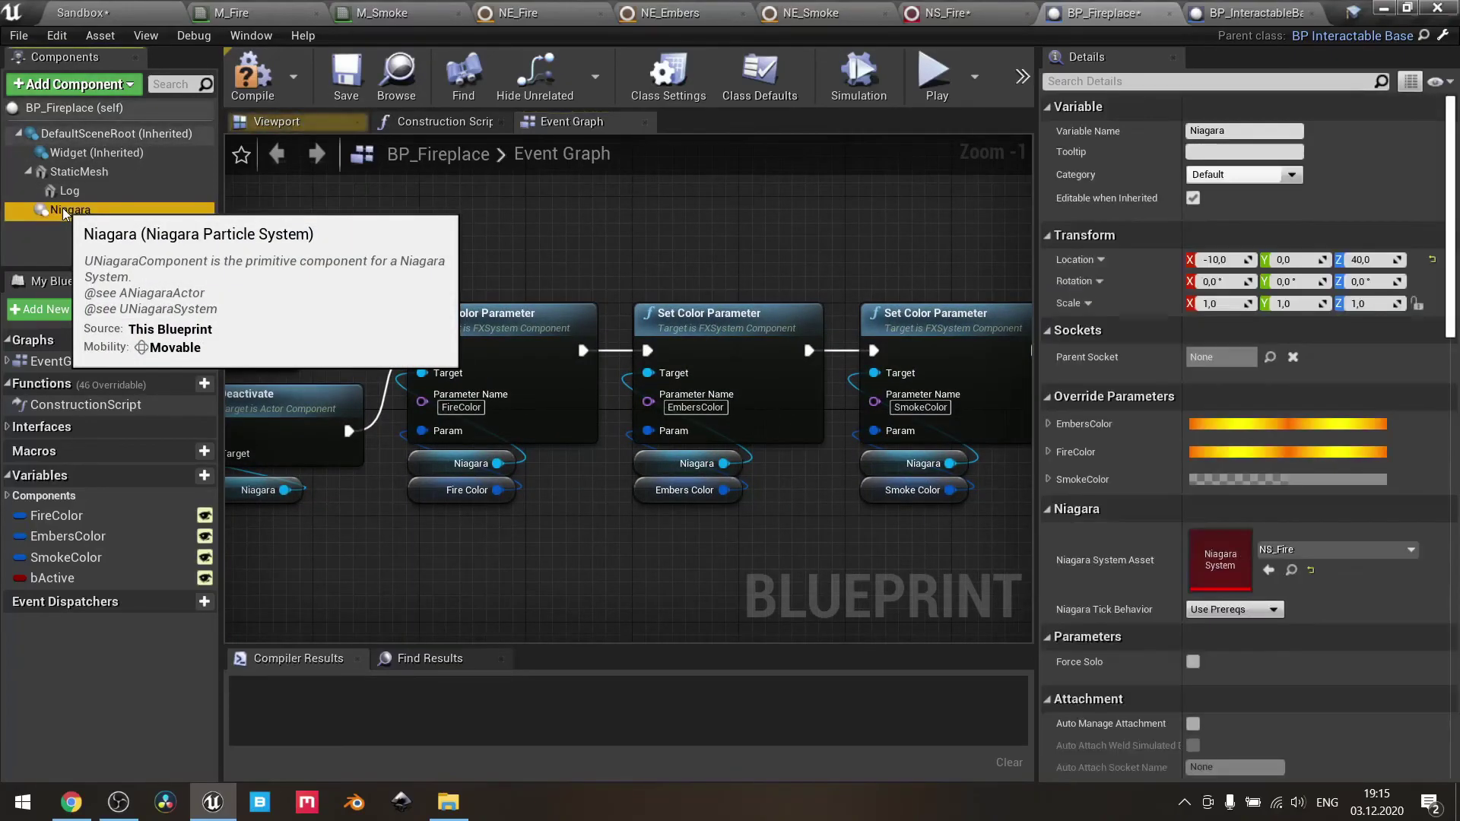
pyautogui.click(316, 122)
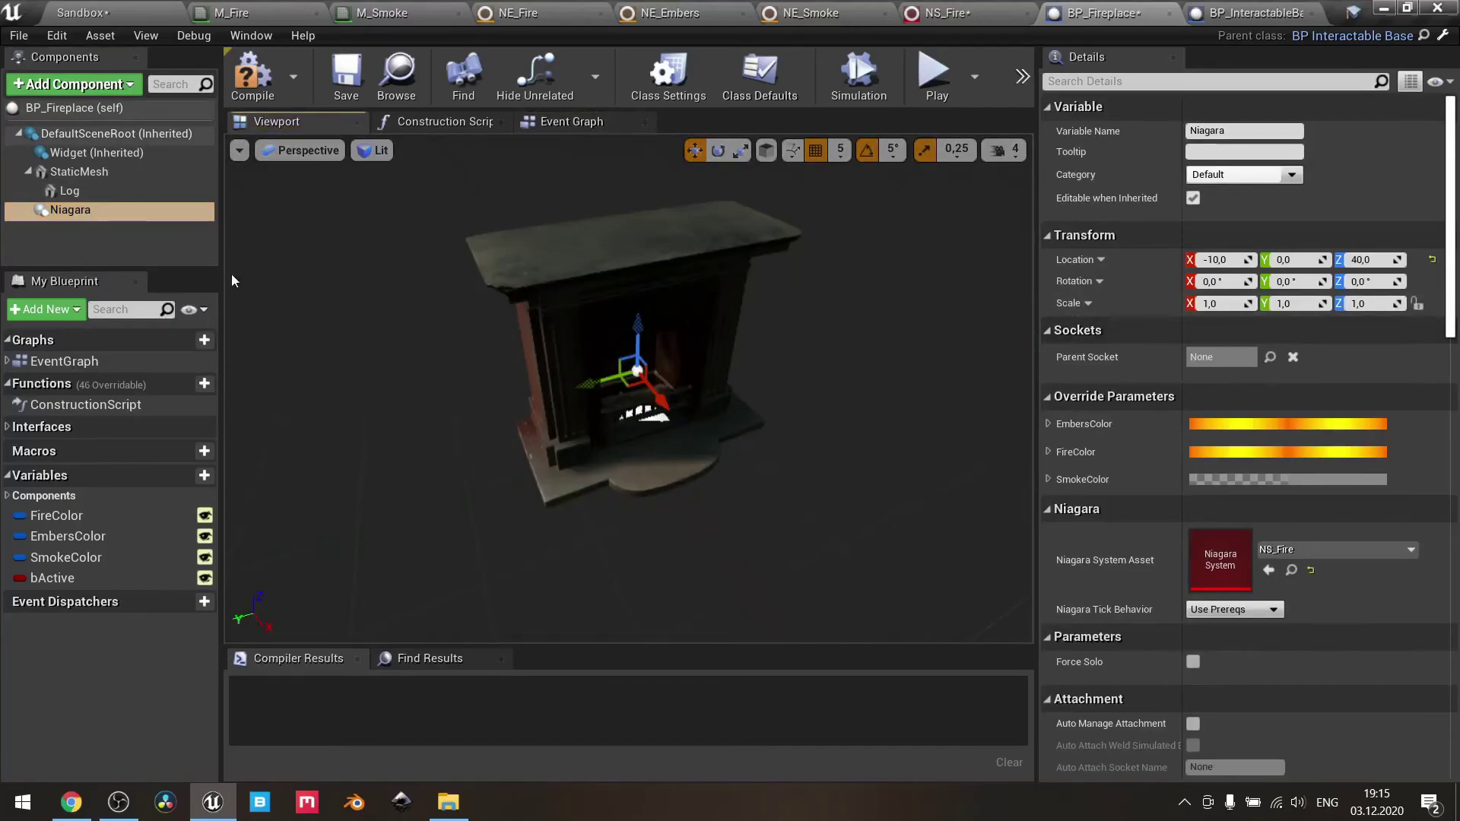
pyautogui.click(102, 172)
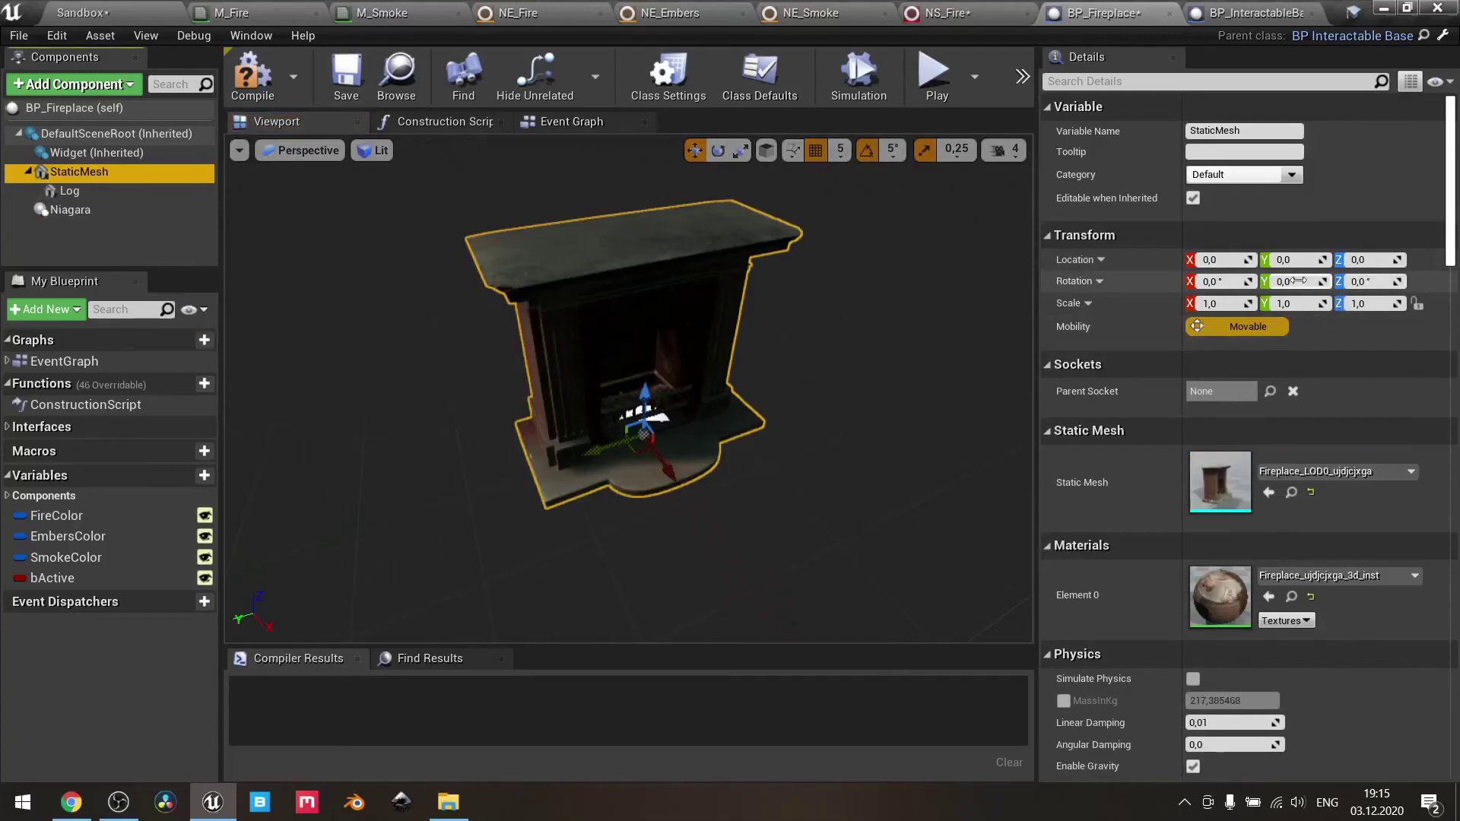
pyautogui.click(135, 193)
pyautogui.press('f')
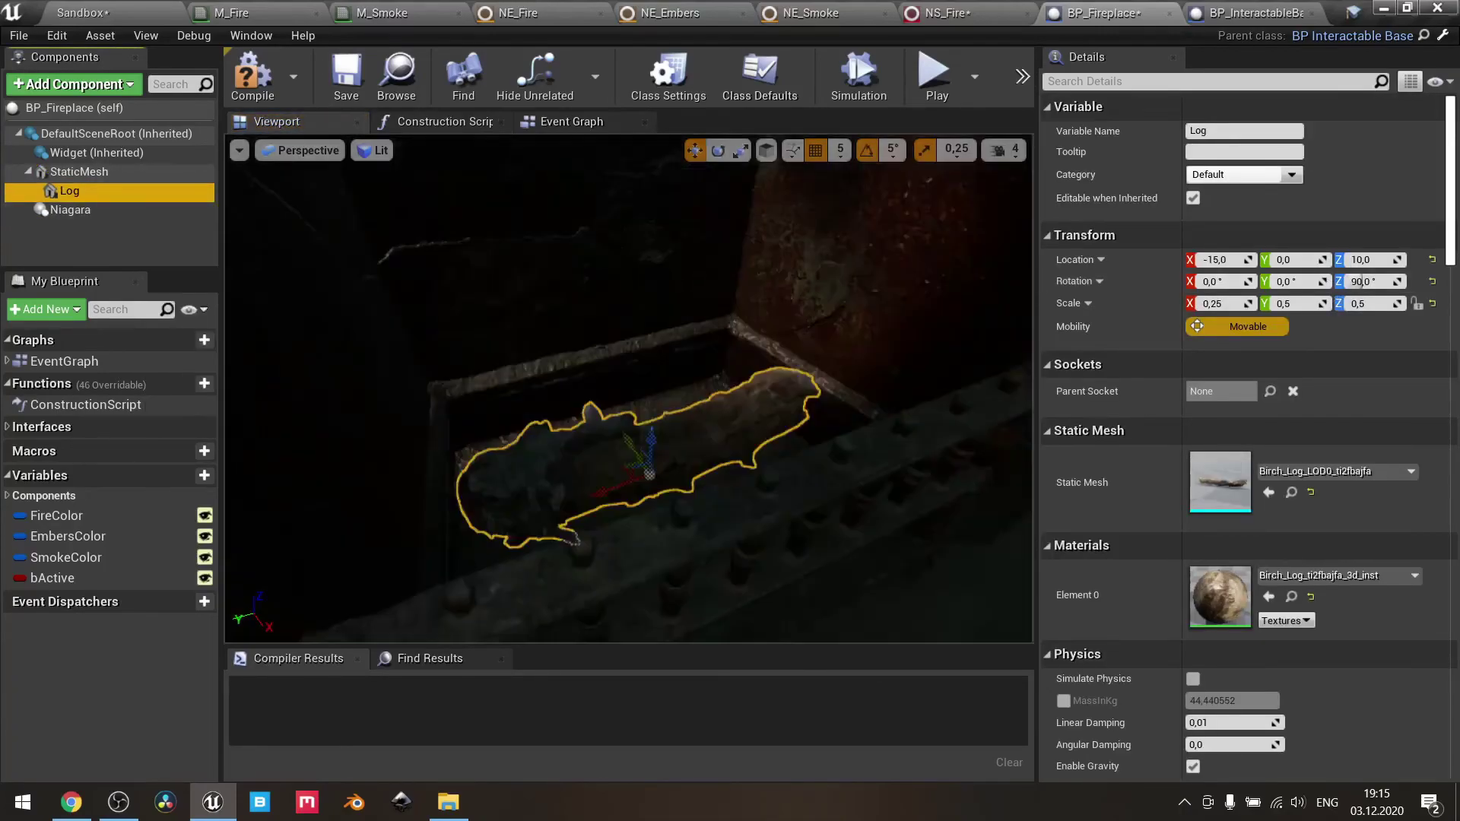
pyautogui.scroll(-5, 732, 358)
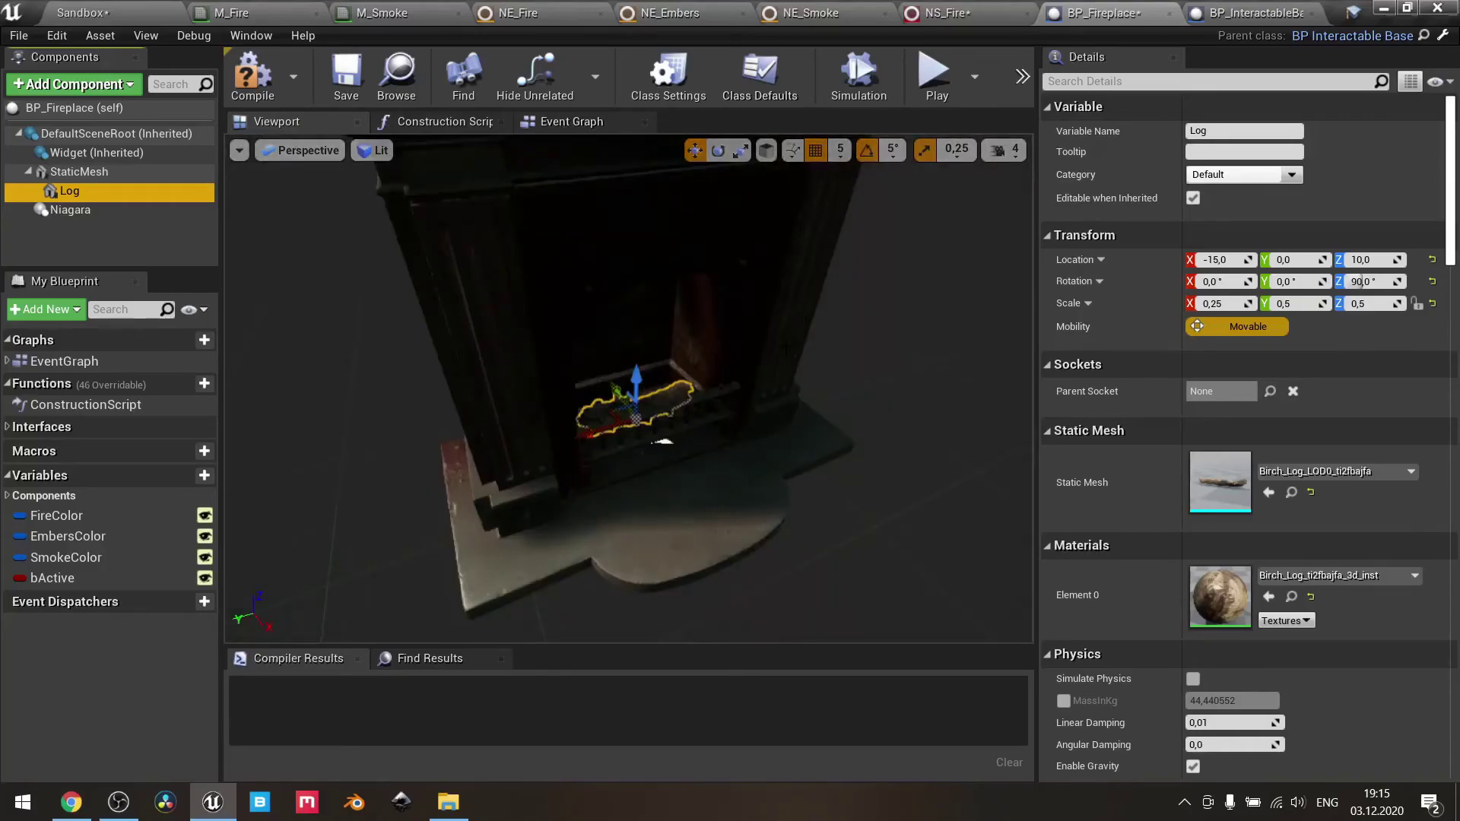
pyautogui.scroll(-5, 746, 338)
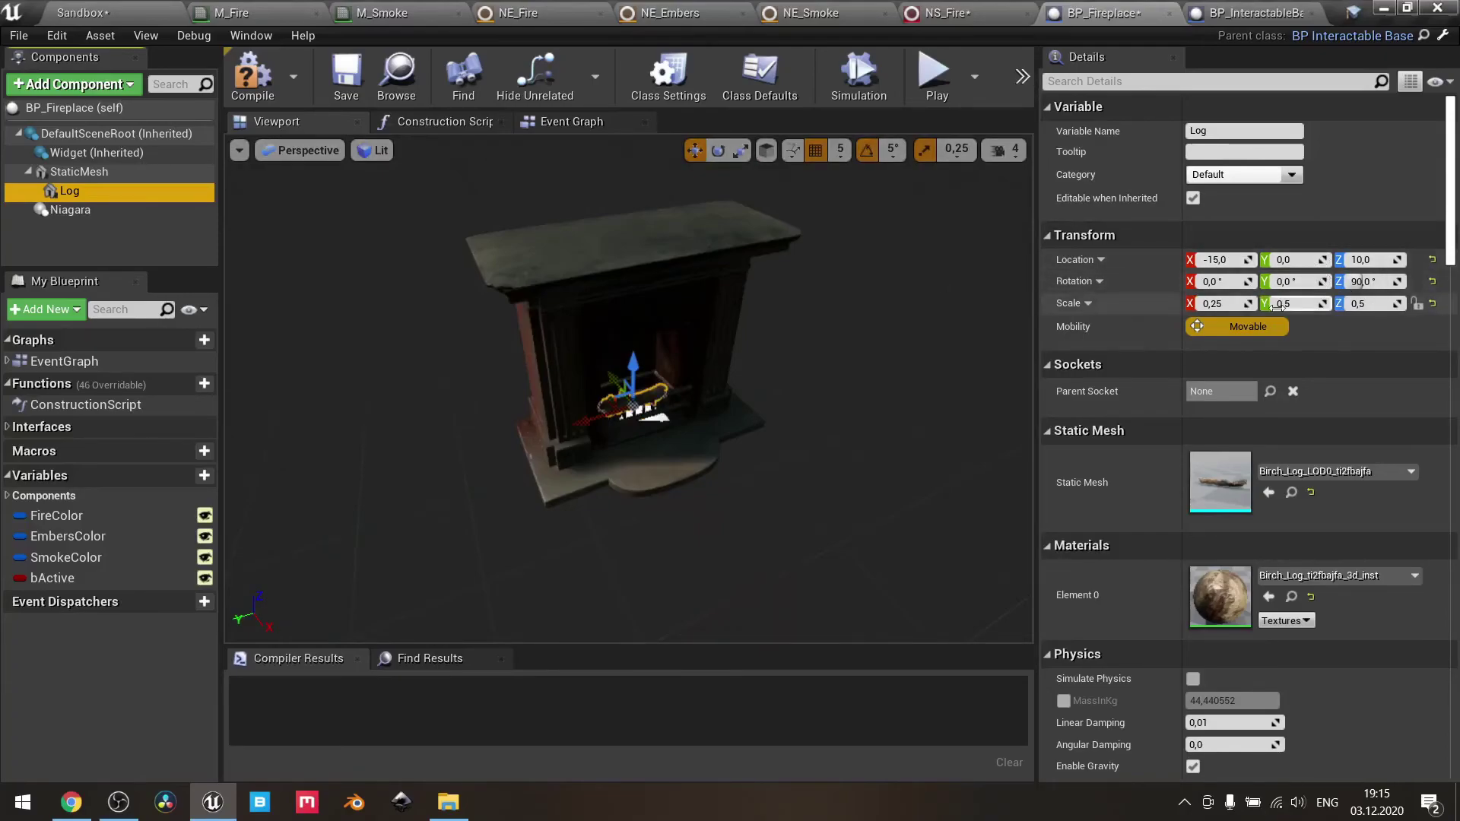
# - Make the Niagara component of BP_Fireplace visible in its rendering settings
pyautogui.click(161, 213)
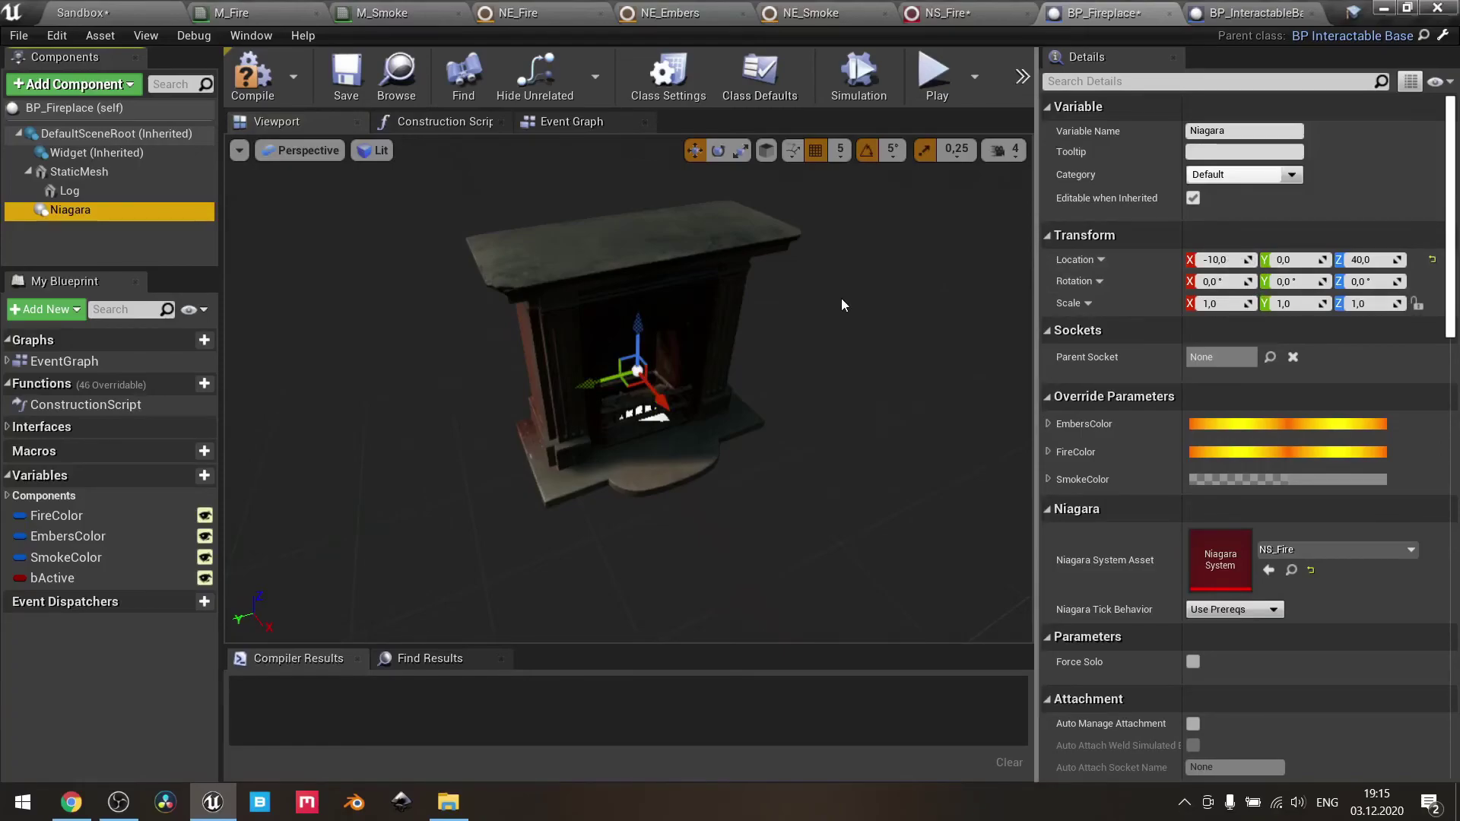
pyautogui.scroll(-5, 1172, 525)
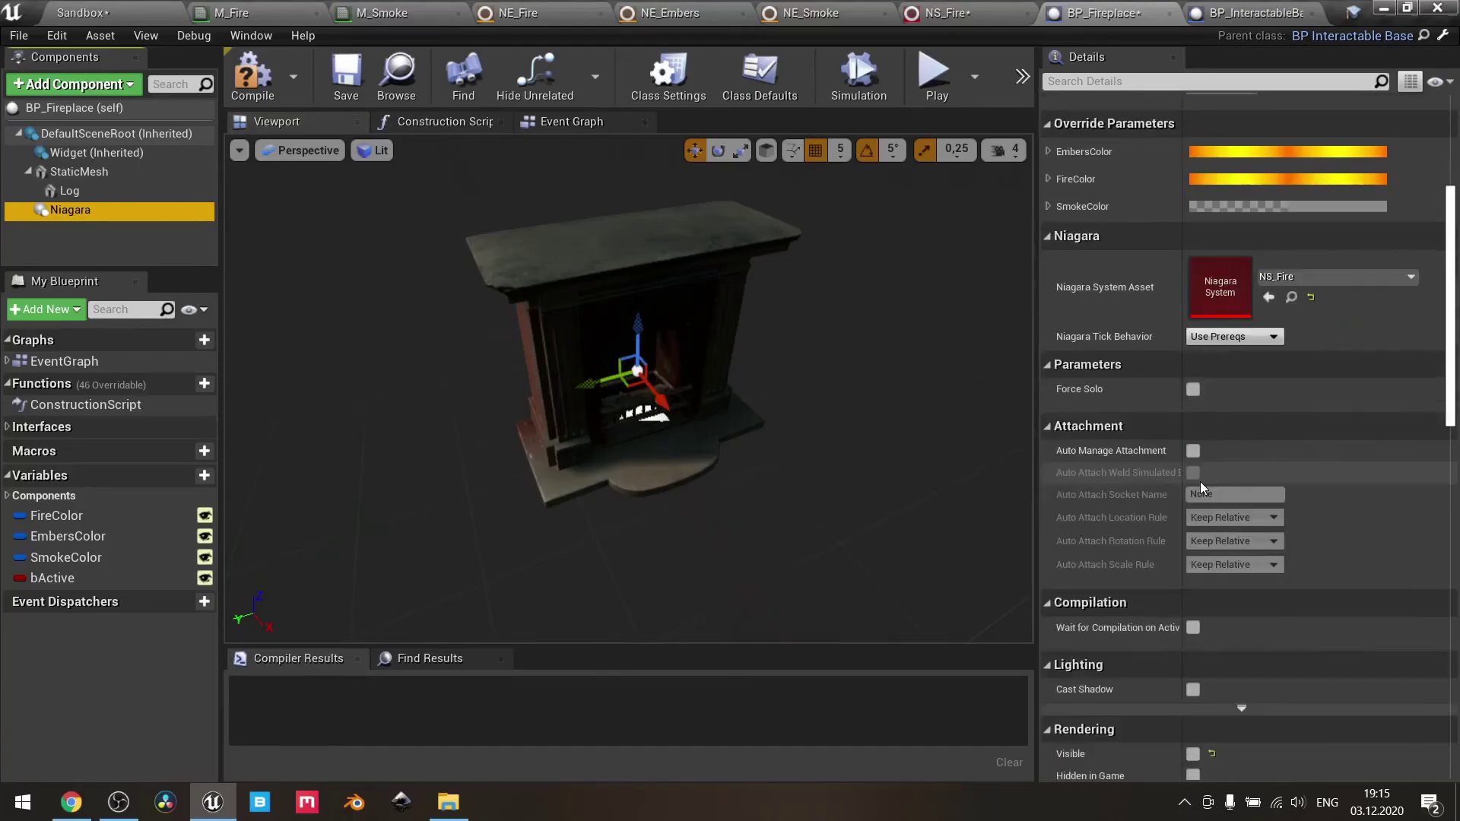
pyautogui.scroll(2, 1200, 481)
pyautogui.scroll(-8, 1200, 482)
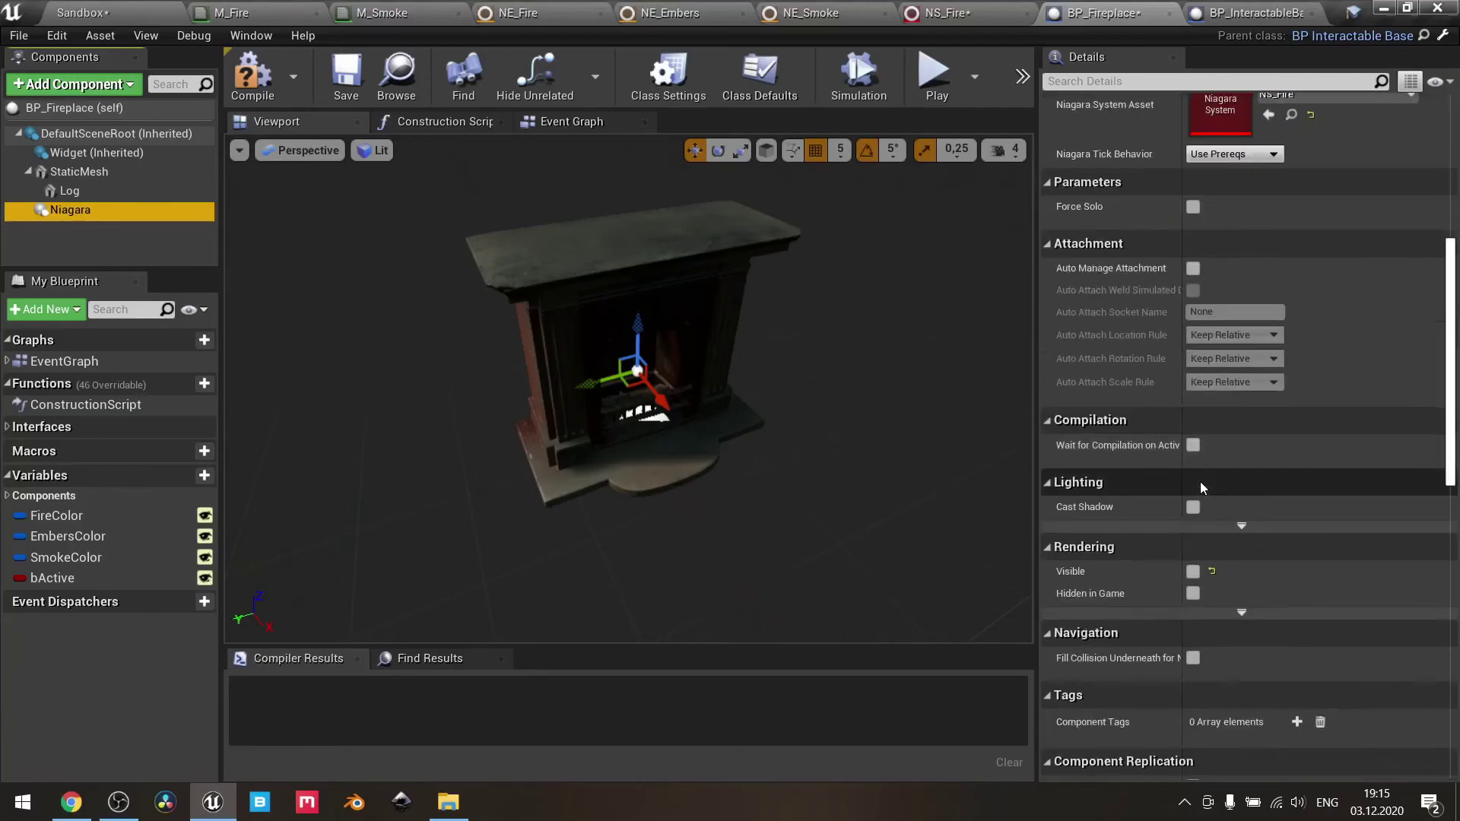
pyautogui.click(1192, 450)
pyautogui.scroll(3, 1256, 531)
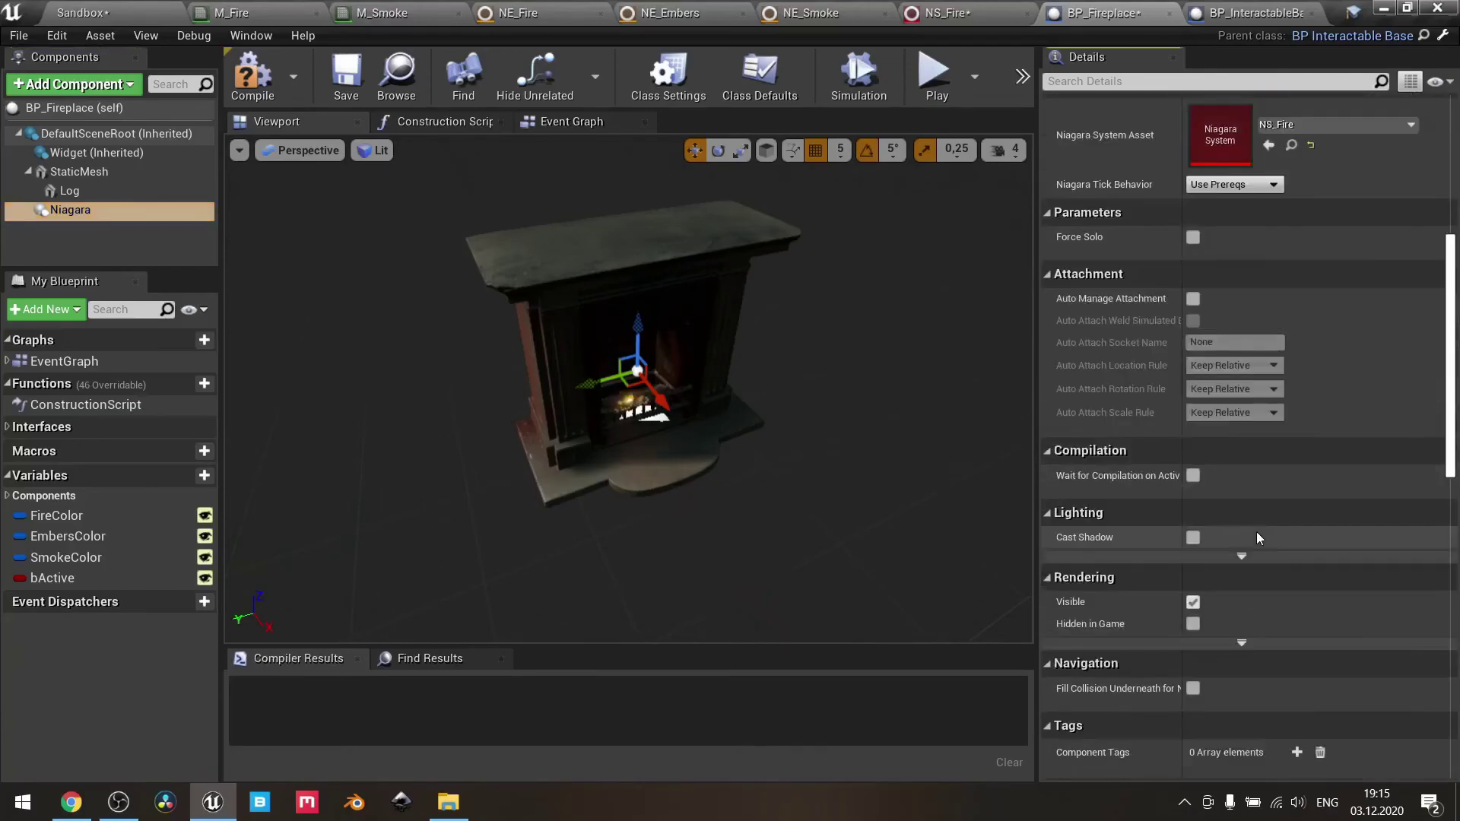
pyautogui.scroll(2, 1256, 531)
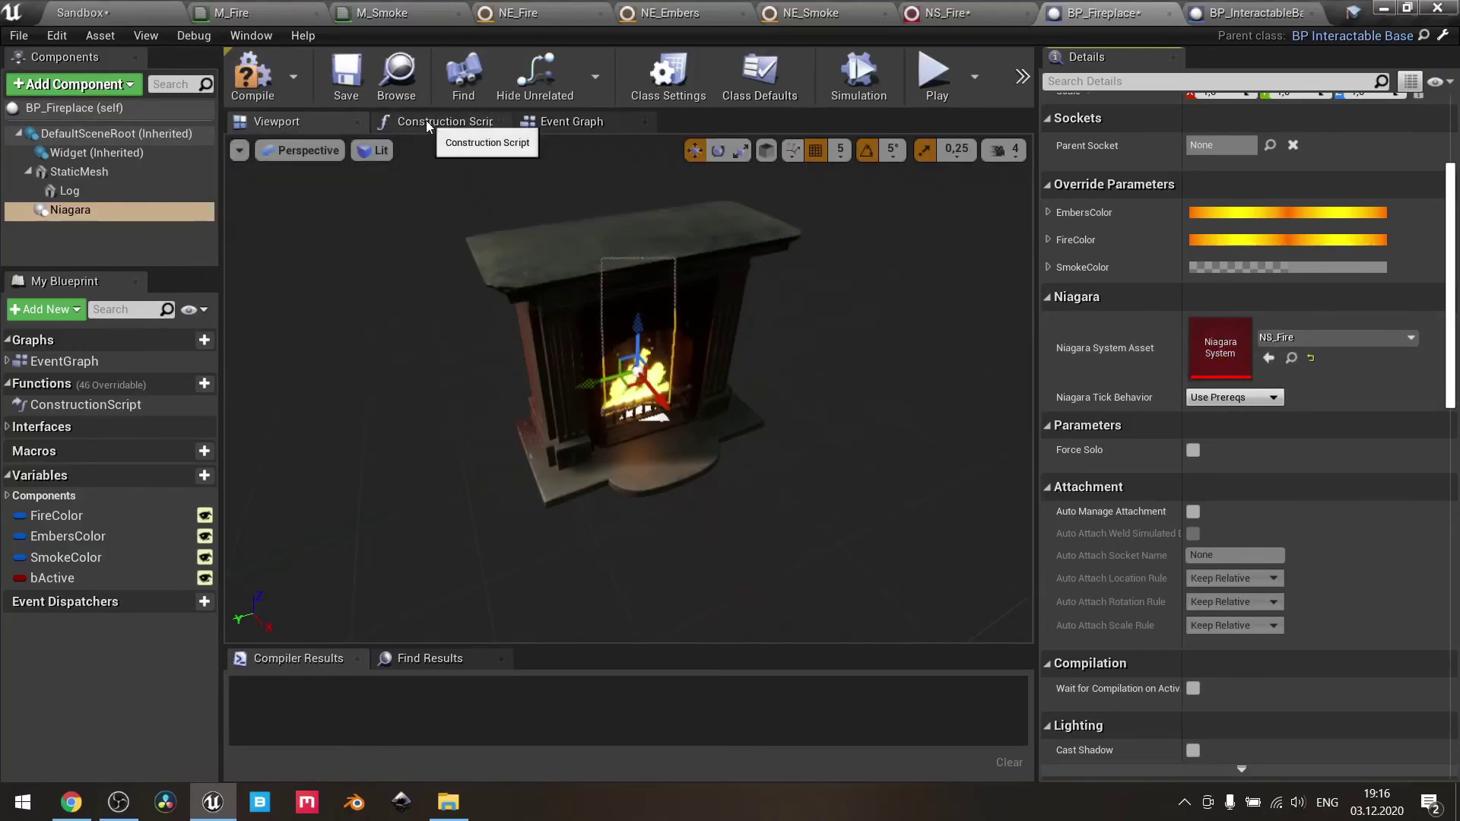
# - Highlight the FireColor, EmbersColor and SmokeColor Set Color Parameter nodes in the event graph, and clear the selection
pyautogui.click(572, 122)
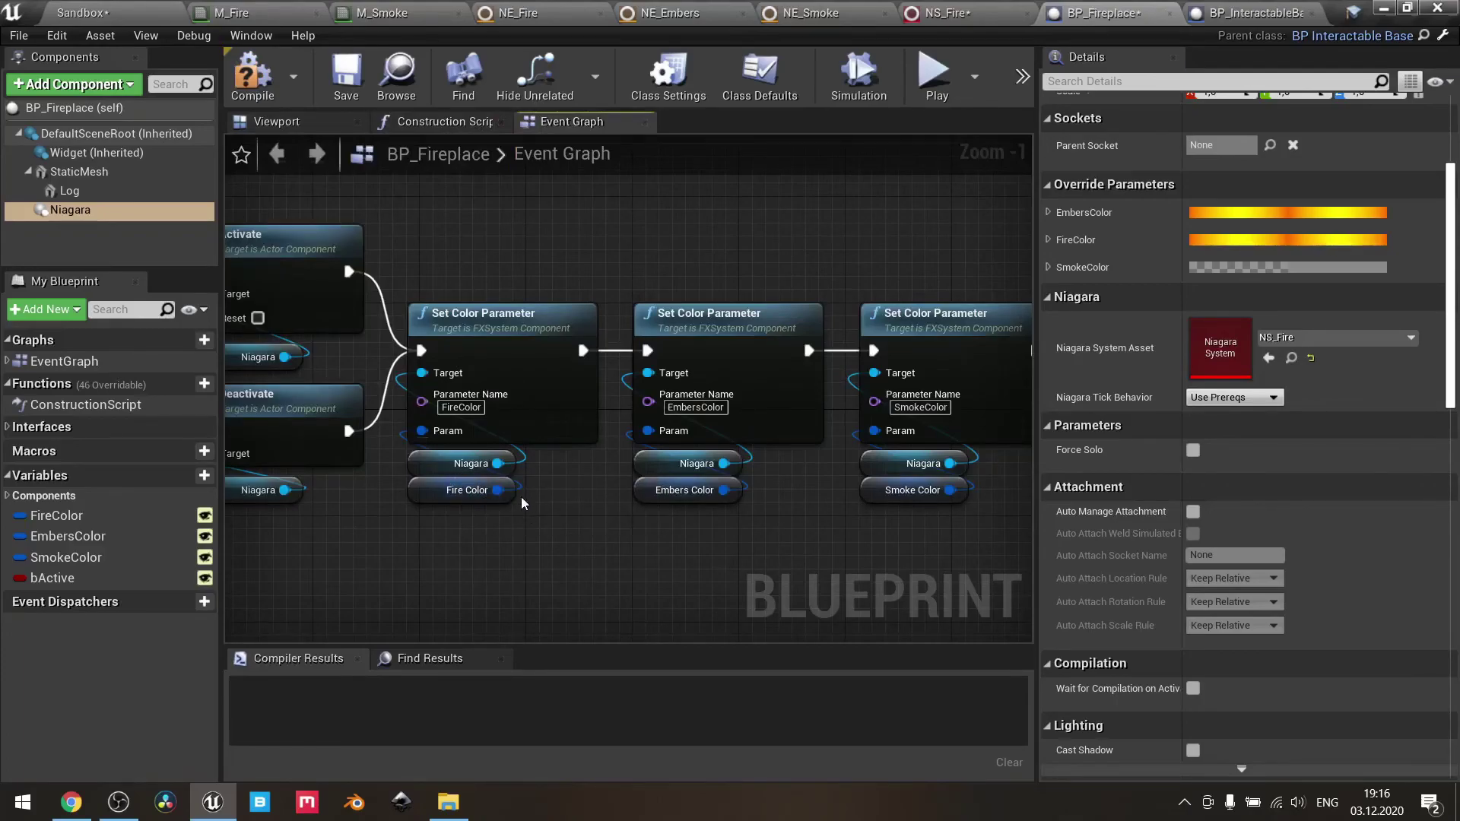
pyautogui.moveTo(467, 249); pyautogui.dragTo(954, 359)
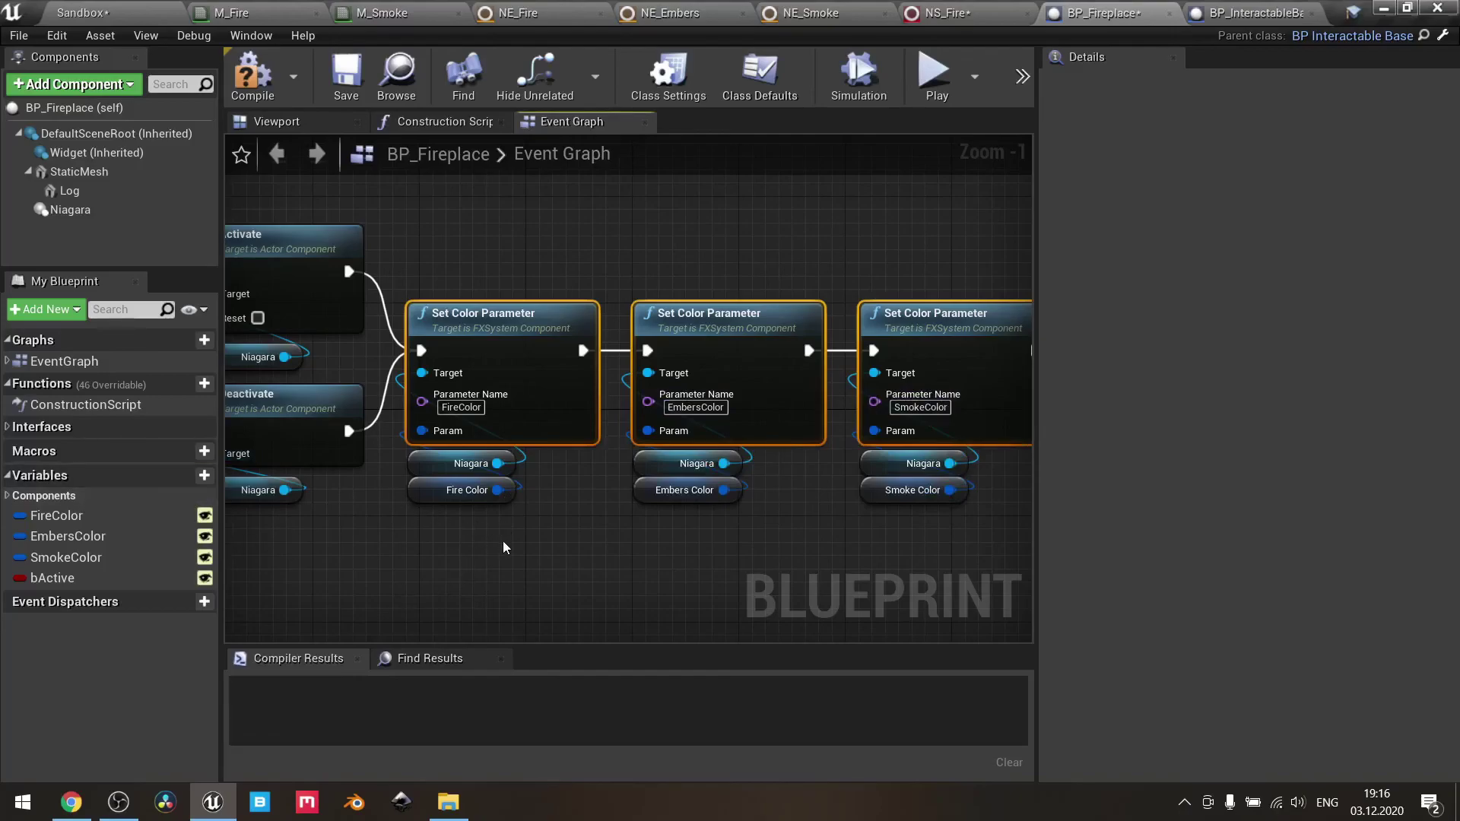
pyautogui.click(532, 532)
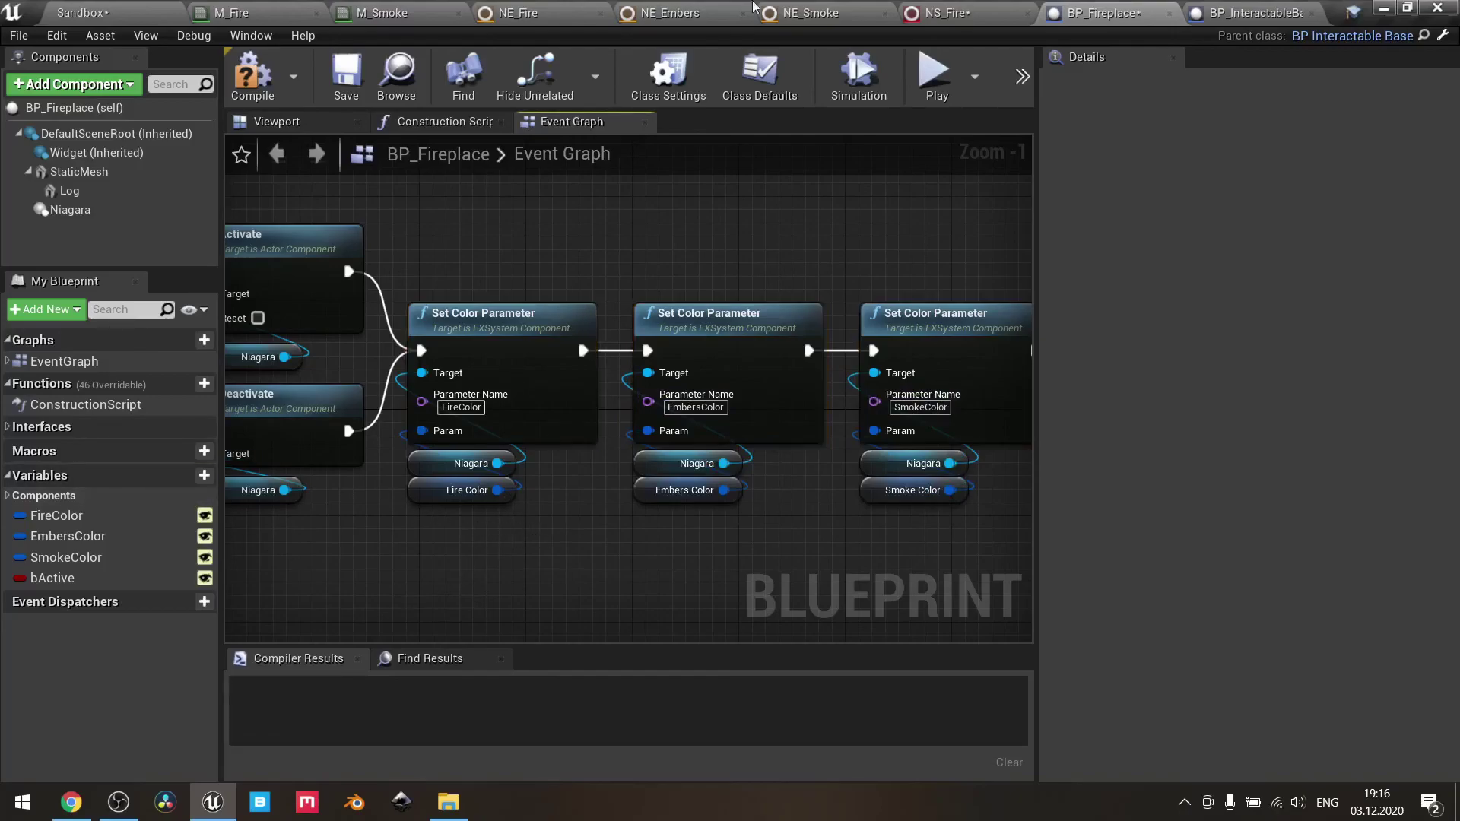
# - Examine the NE_Fire, NE_Embers and NE_Smoke emitters in the NS_Fire system
pyautogui.click(927, 9)
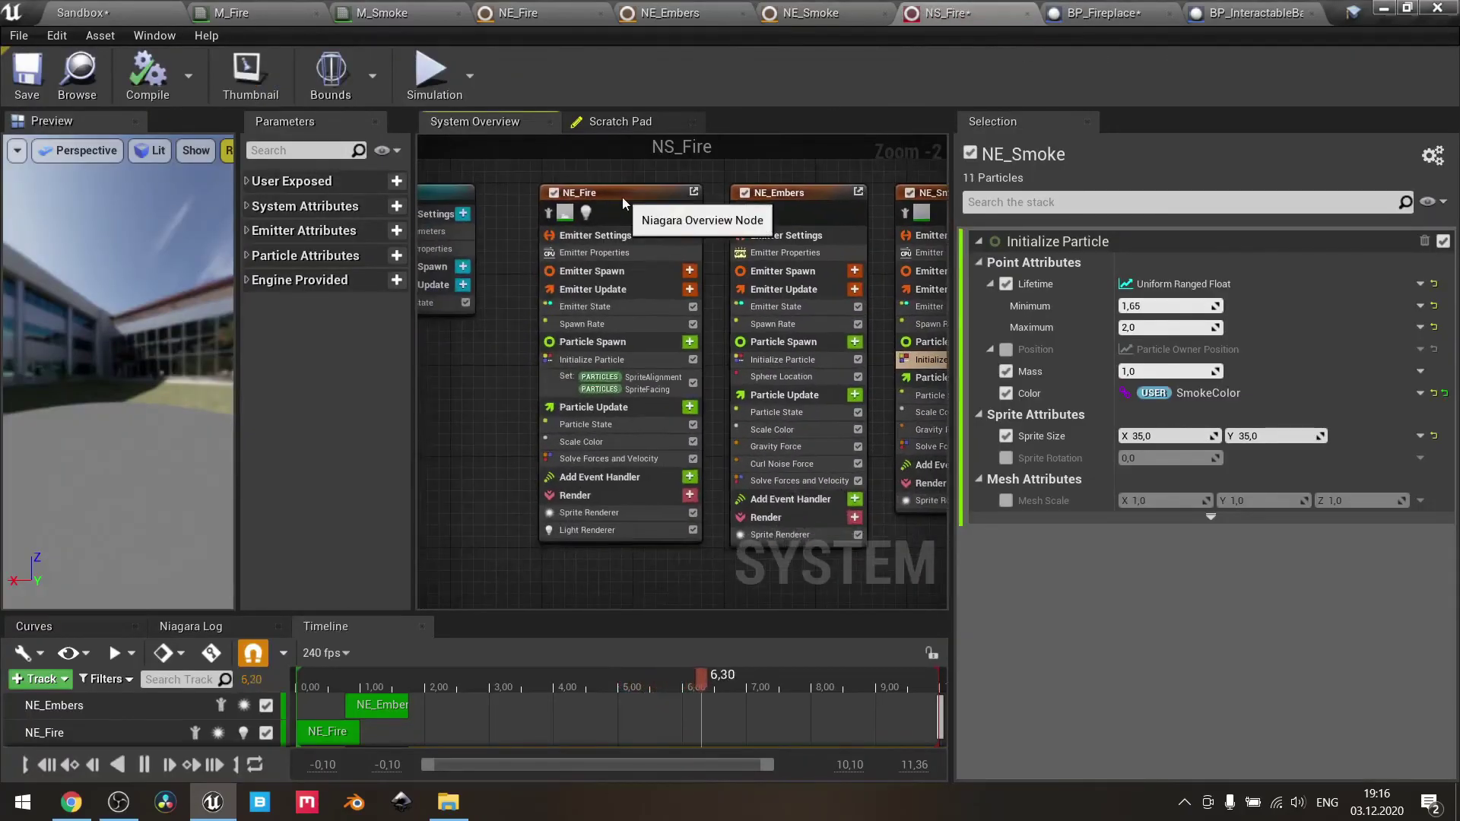
pyautogui.click(622, 198)
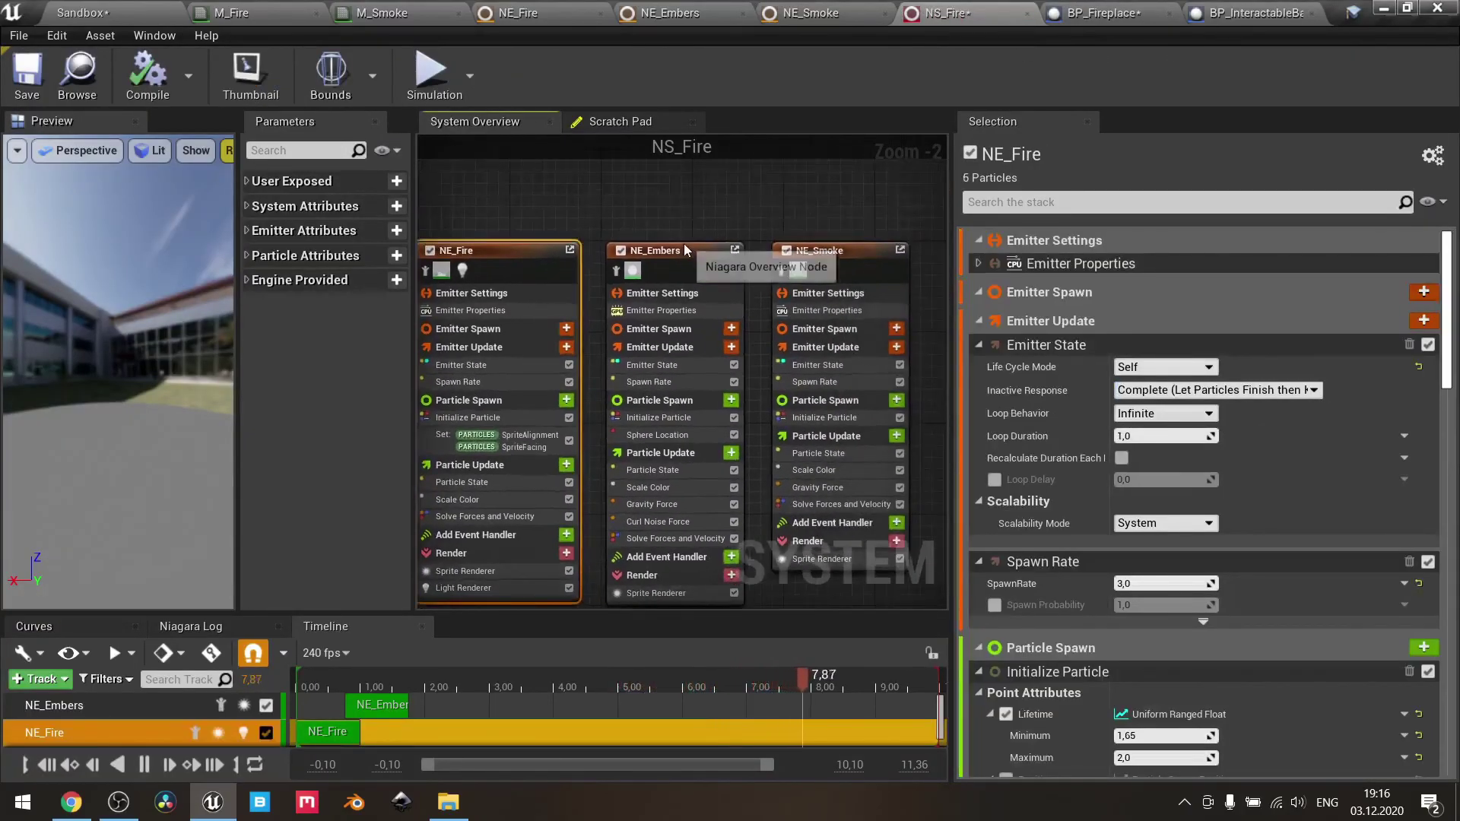
pyautogui.click(679, 264)
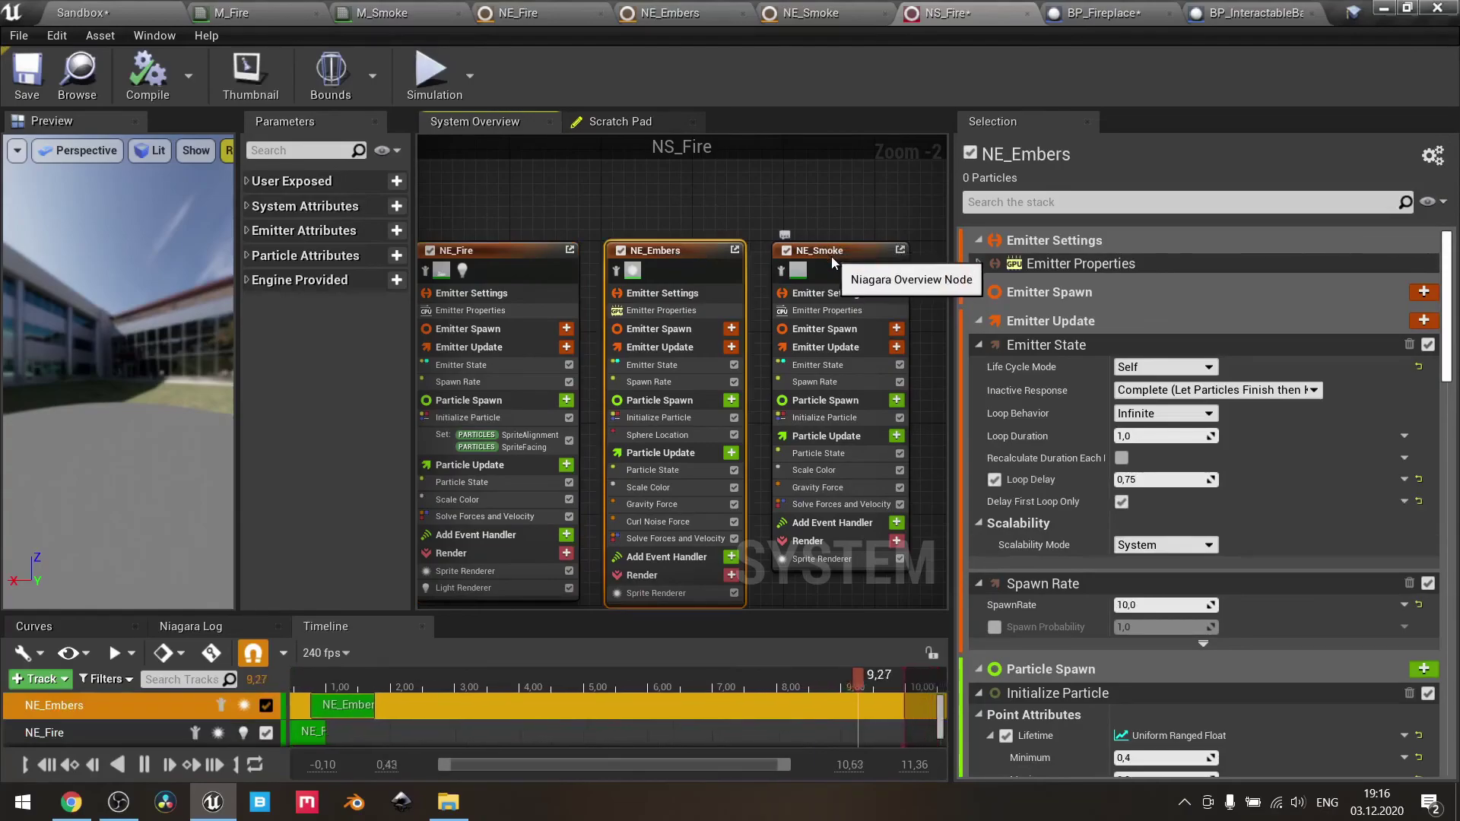
pyautogui.click(832, 258)
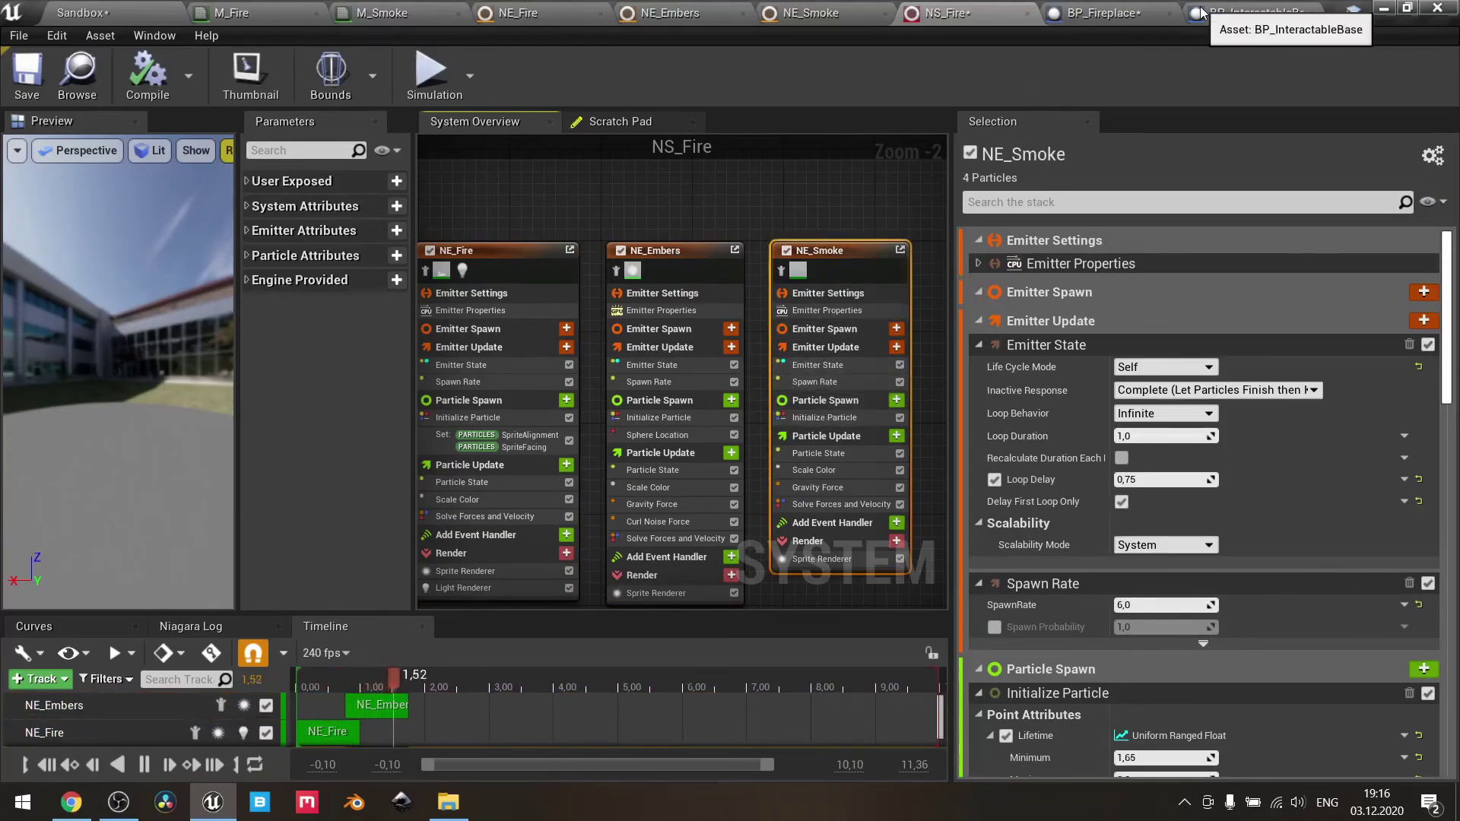
# - Examine the Event Main Body chain of BP_Fireplace and compare it with the event graph of BP_InteractableBase
pyautogui.click(1104, 13)
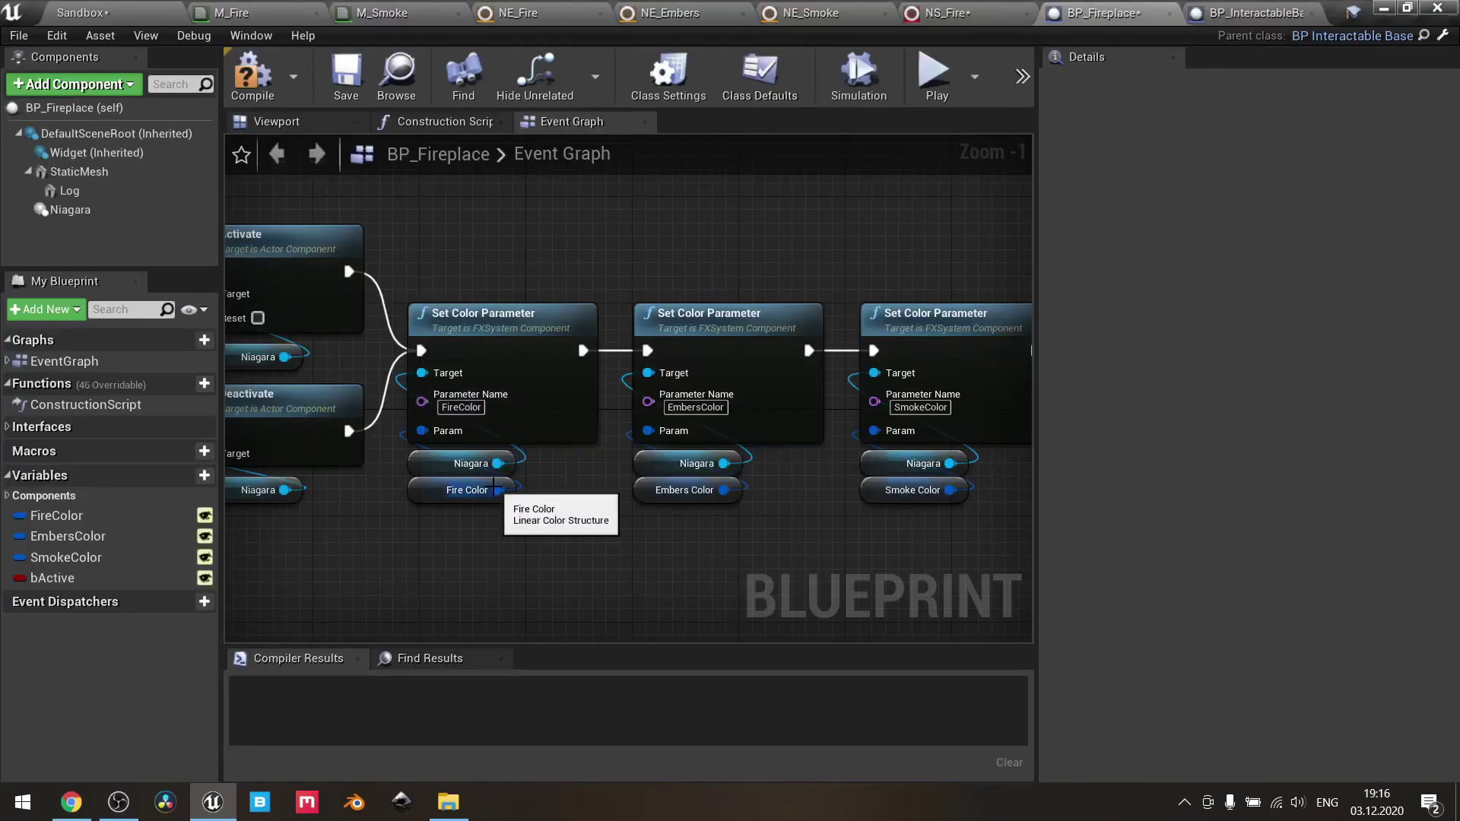
pyautogui.scroll(-2, 694, 525)
pyautogui.moveTo(545, 534); pyautogui.dragTo(1018, 339, button='right')
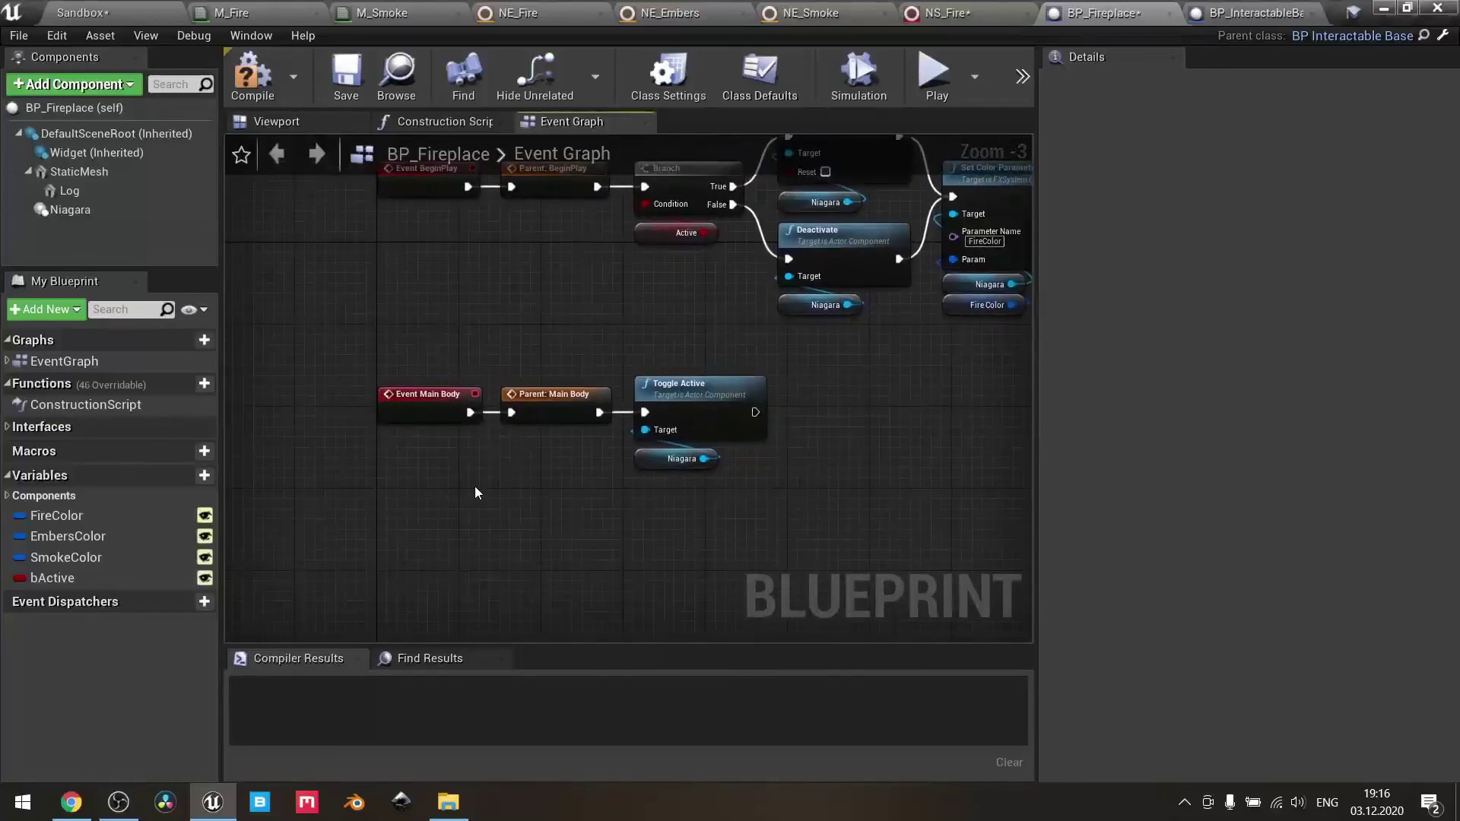
pyautogui.scroll(2, 468, 484)
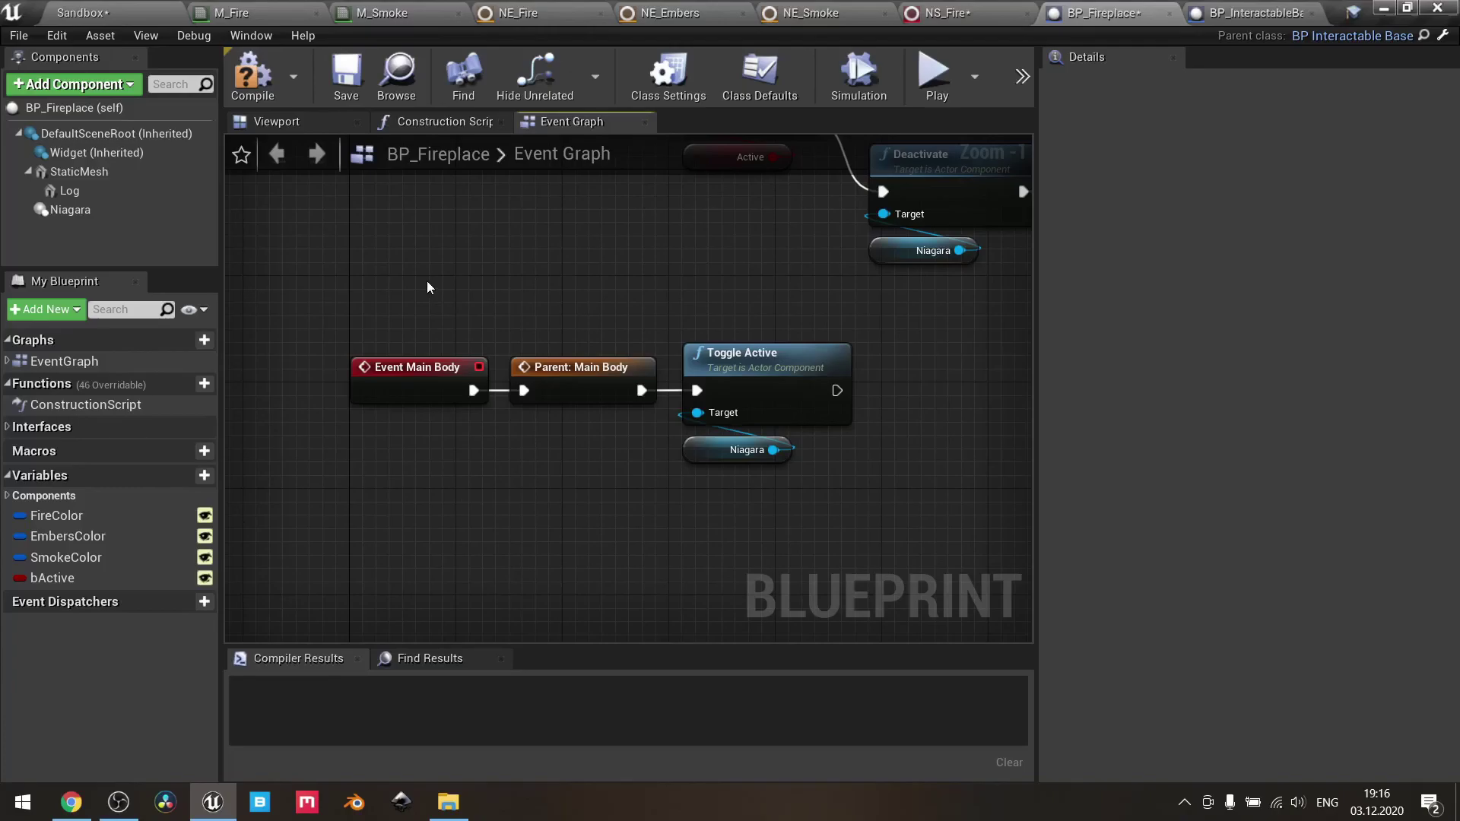
pyautogui.click(1271, 16)
pyautogui.scroll(-3, 806, 349)
pyautogui.moveTo(821, 393); pyautogui.dragTo(724, 305, button='right')
pyautogui.click(1121, 7)
# - Highlight Toggle Active with its Niagara reference, clear the selection, and review the BeginPlay and Main Body chains together
pyautogui.moveTo(671, 300); pyautogui.dragTo(820, 505)
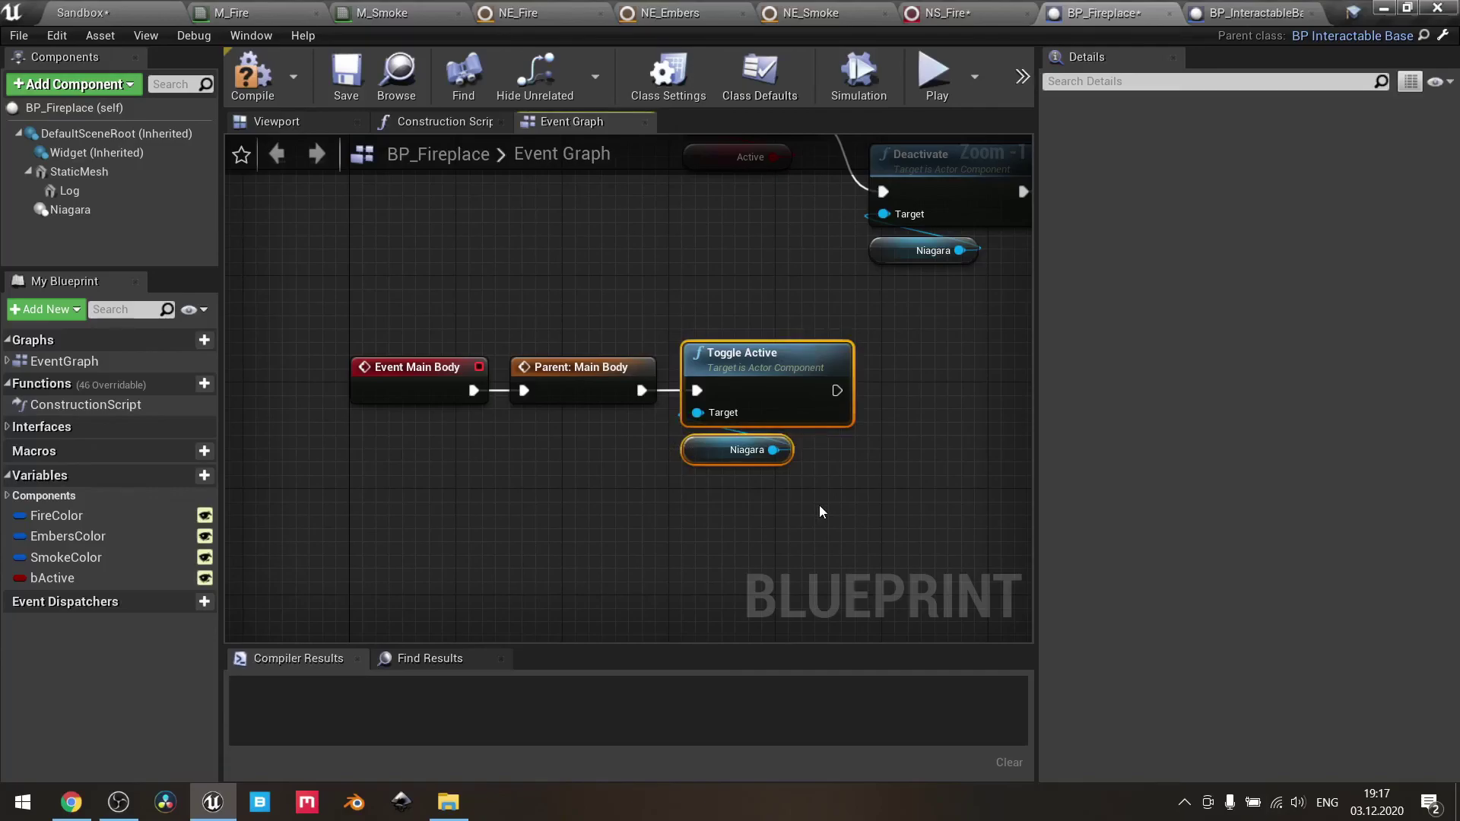
pyautogui.scroll(-1, 820, 505)
pyautogui.moveTo(861, 372); pyautogui.dragTo(661, 540, button='right')
pyautogui.click(755, 532)
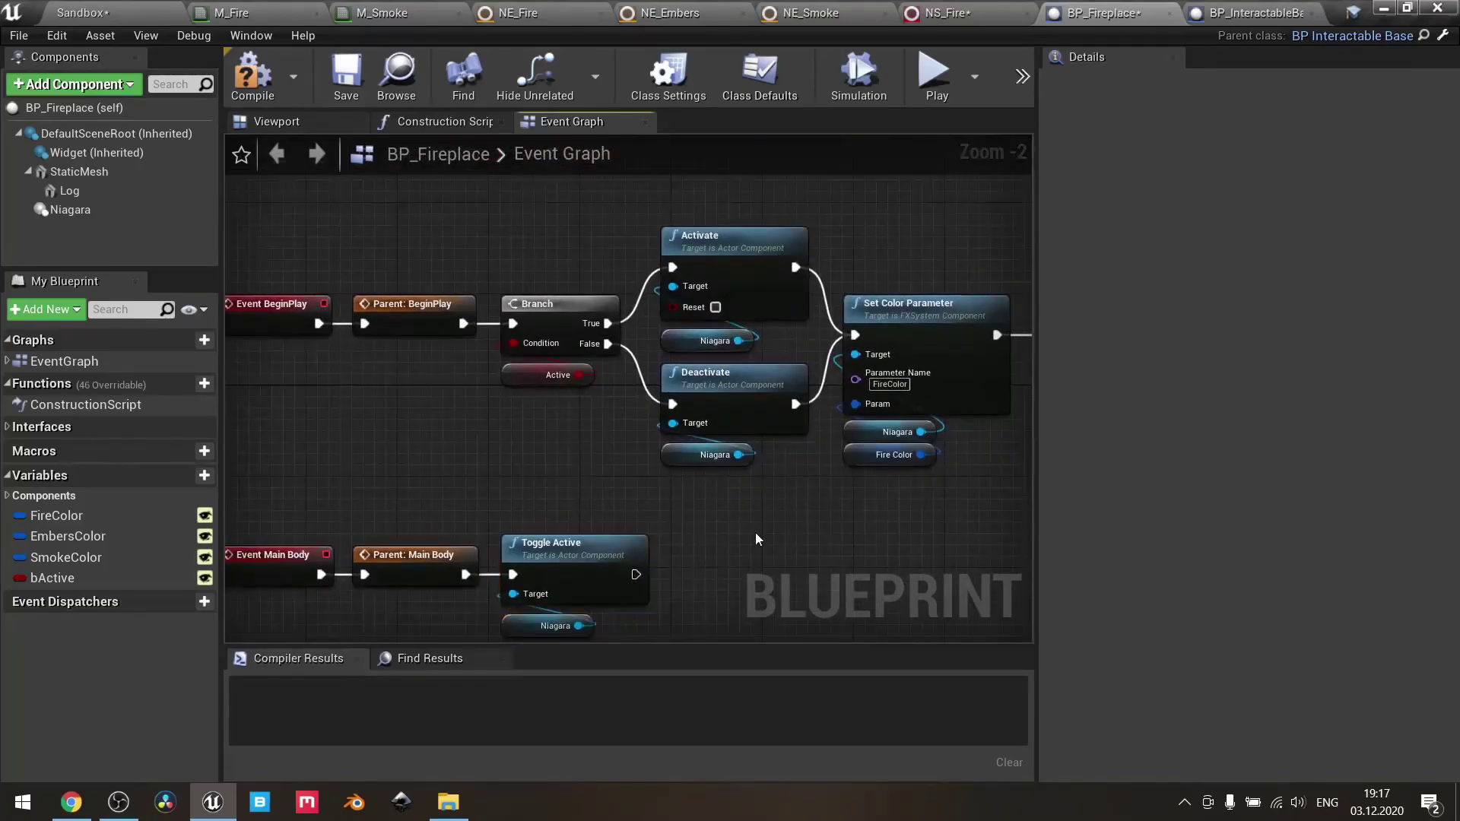
pyautogui.scroll(-2, 755, 533)
pyautogui.moveTo(591, 502); pyautogui.dragTo(558, 430, button='right')
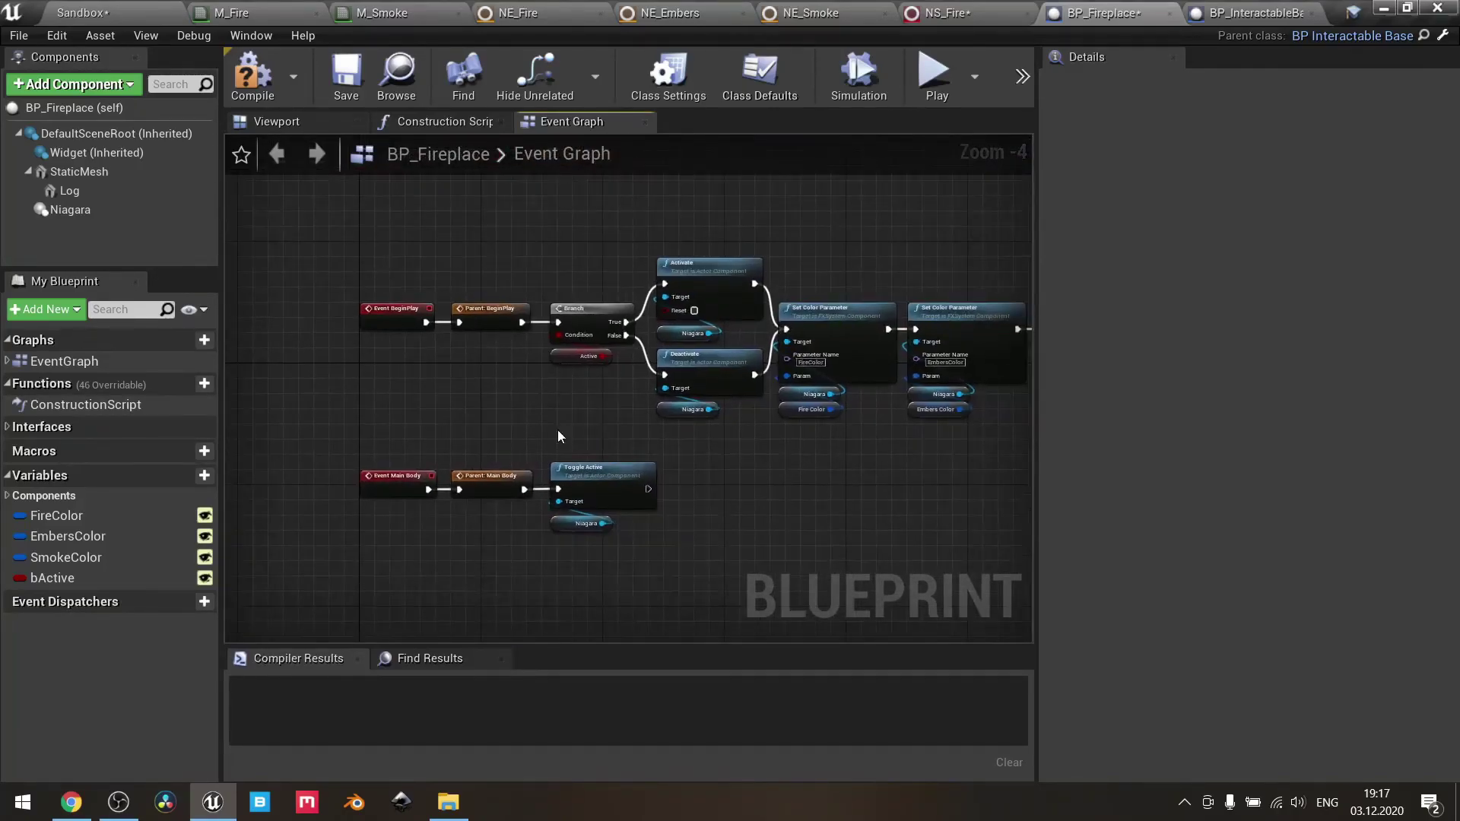